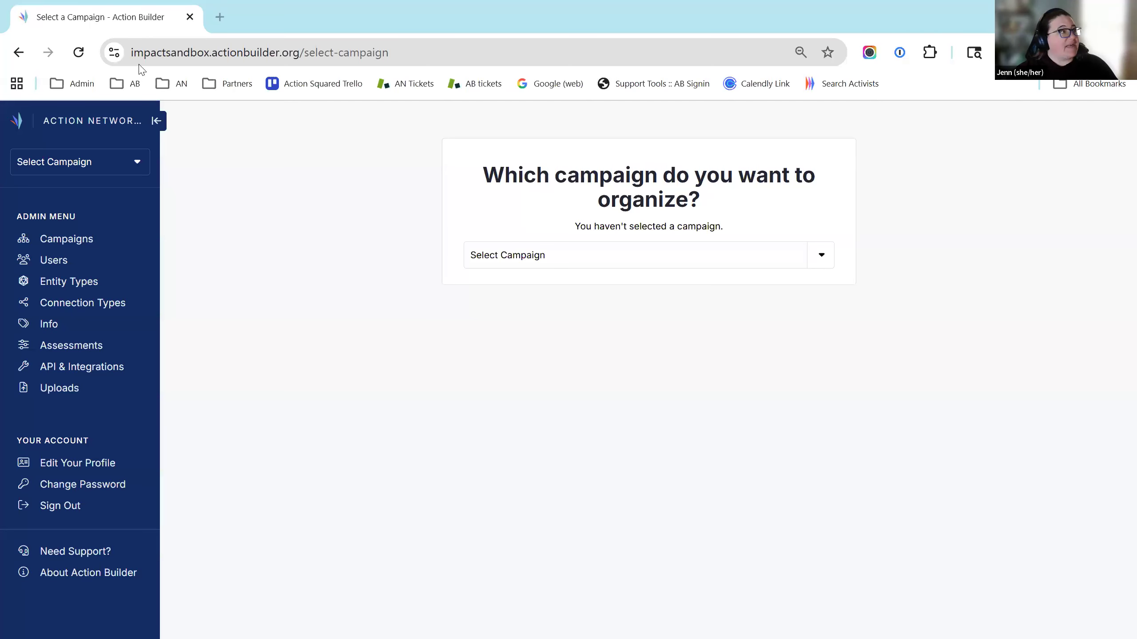
Highlight 'impactsandbox' in the site address and leave the browser as a smaller window
{"action": "left_click_drag", "start_coordinate": [132, 54], "coordinate": [212, 63]}
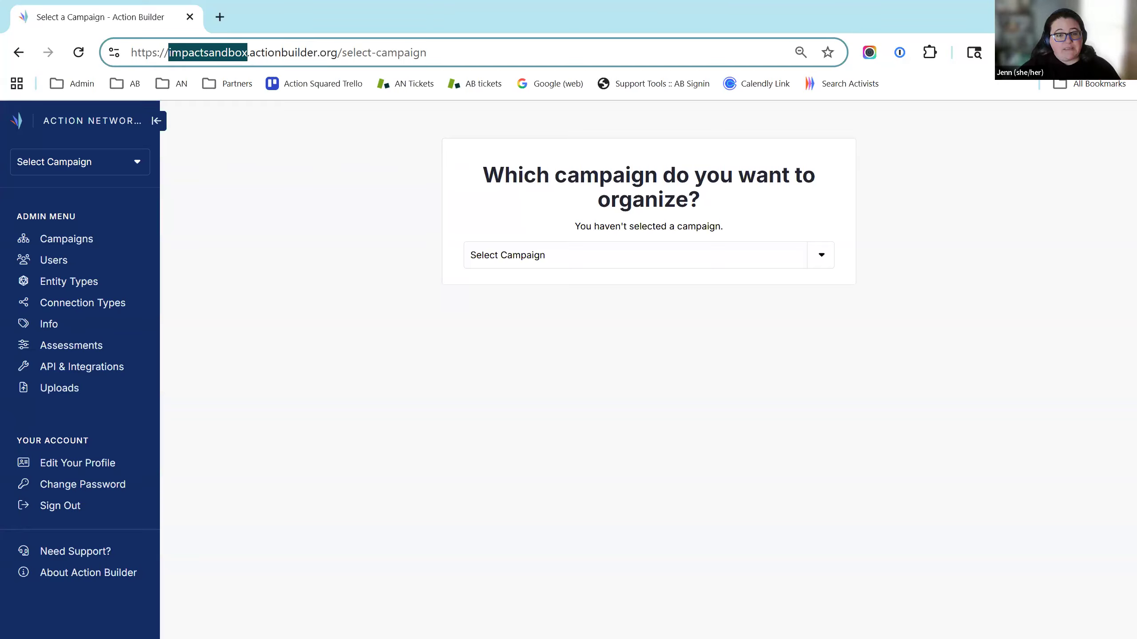
{"action": "left_click", "coordinate": [870, 213]}
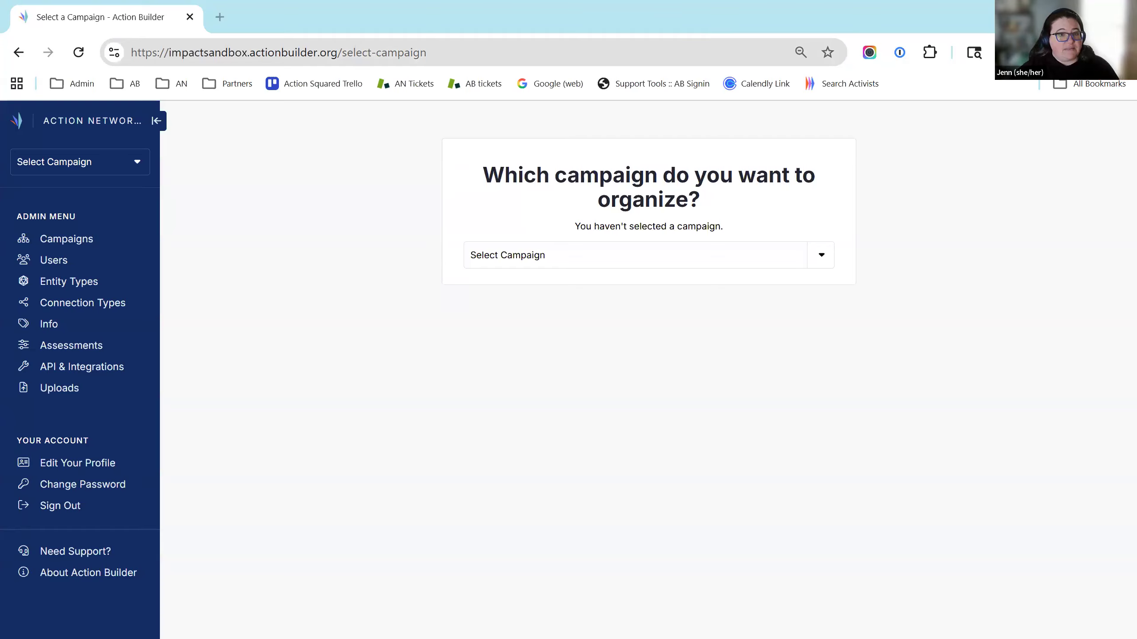
{"action": "double_click", "coordinate": [208, 52]}
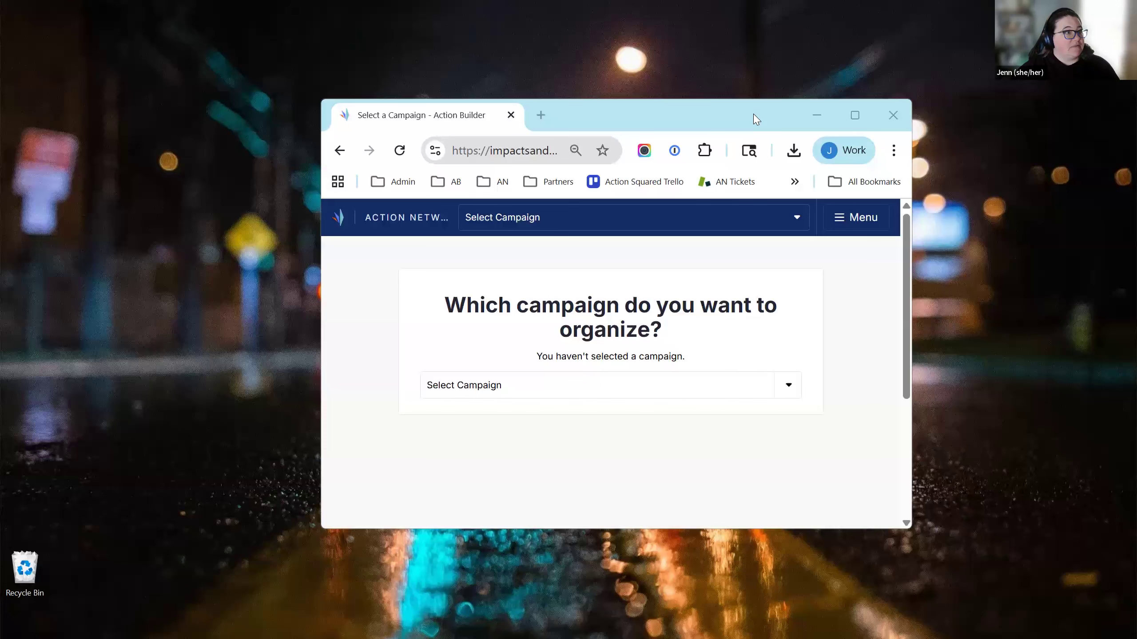
{"action": "left_click", "coordinate": [670, 115]}
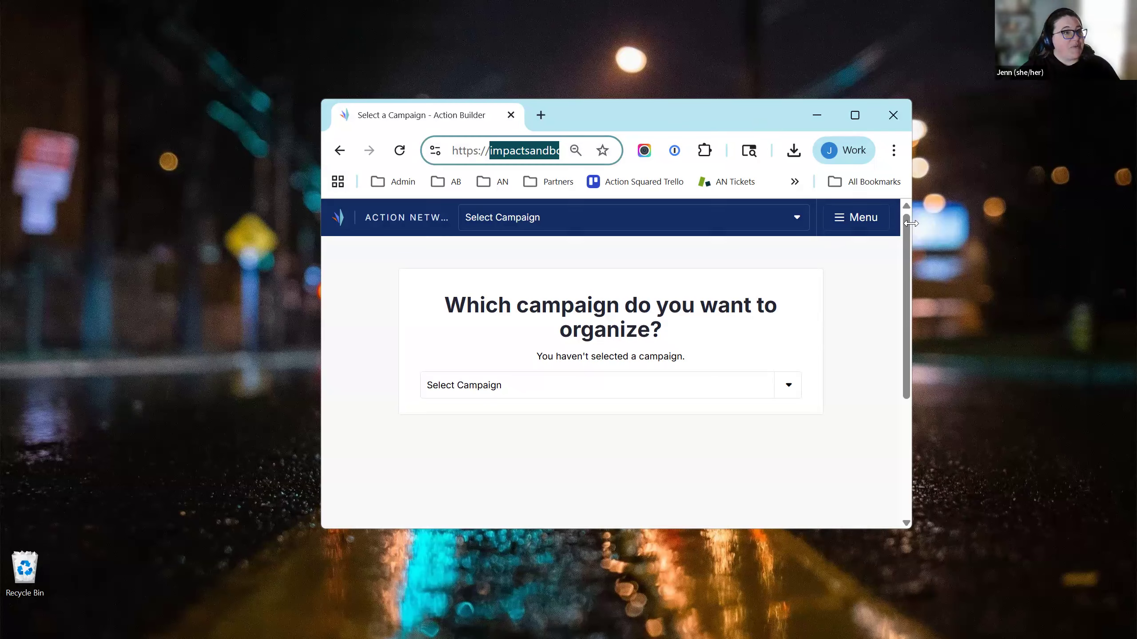
Narrow the browser window to view the campaign page, then maximize it again
{"action": "left_click_drag", "start_coordinate": [910, 223], "coordinate": [735, 223]}
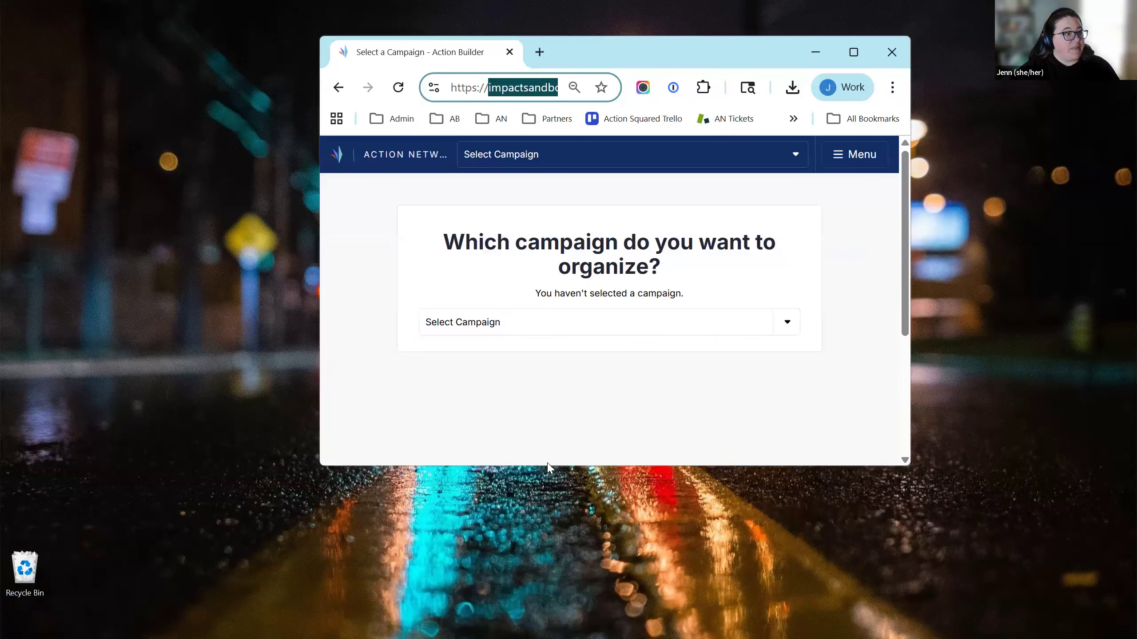
{"action": "left_click", "coordinate": [458, 89]}
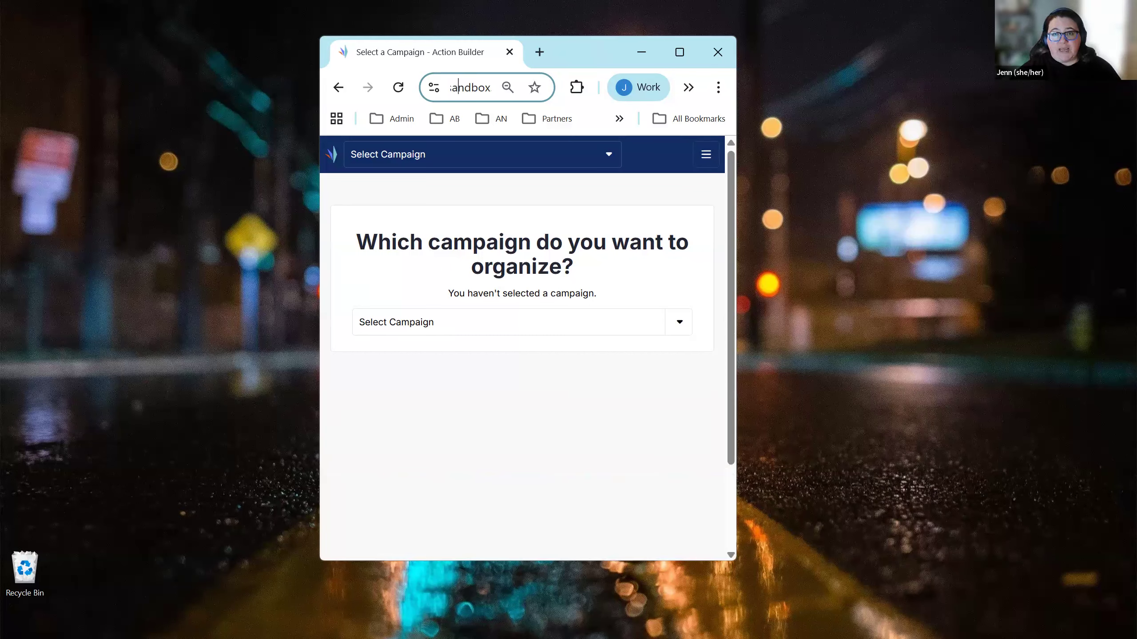
{"action": "key", "text": "Home"}
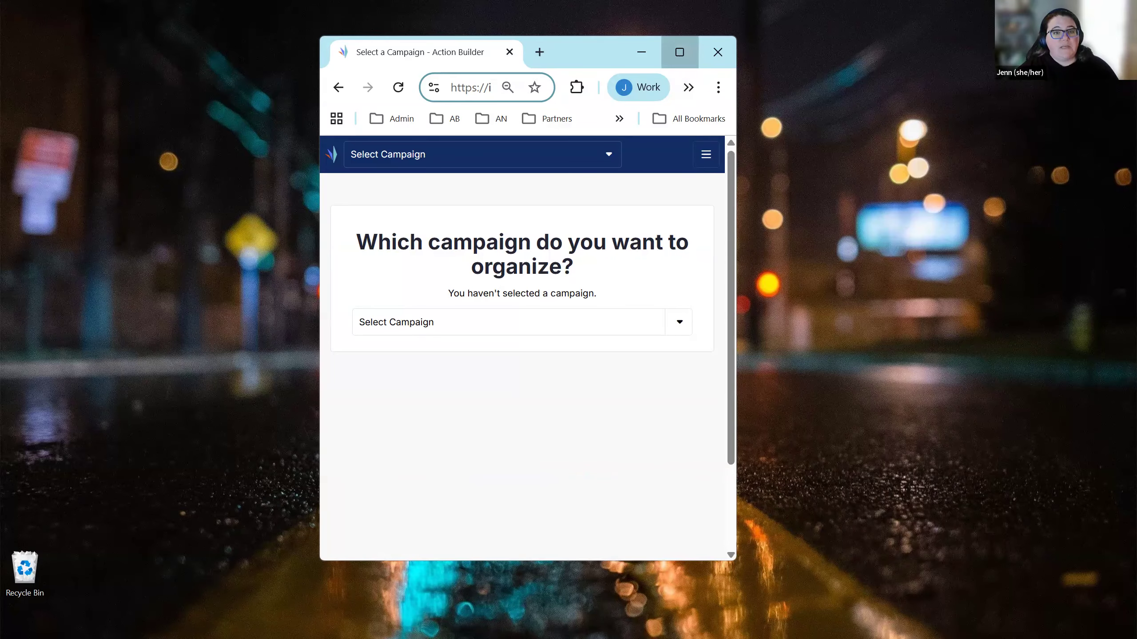
{"action": "left_click", "coordinate": [679, 52]}
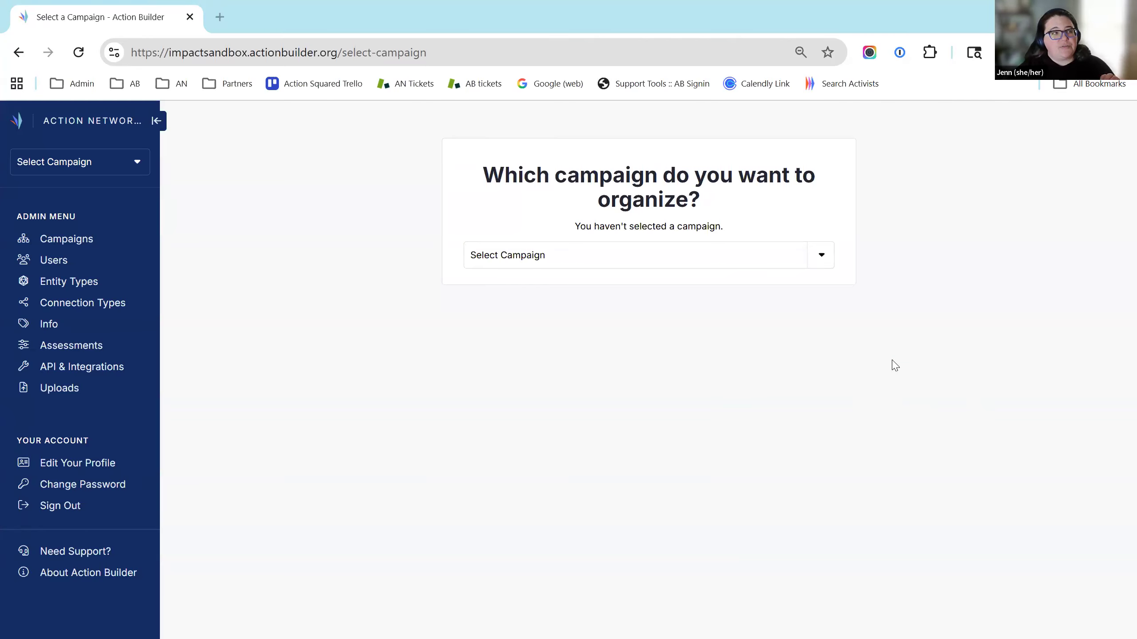
Choose the Worker Organizing [info worksites] DEMO campaign from the campaign list
{"action": "left_click", "coordinate": [822, 255]}
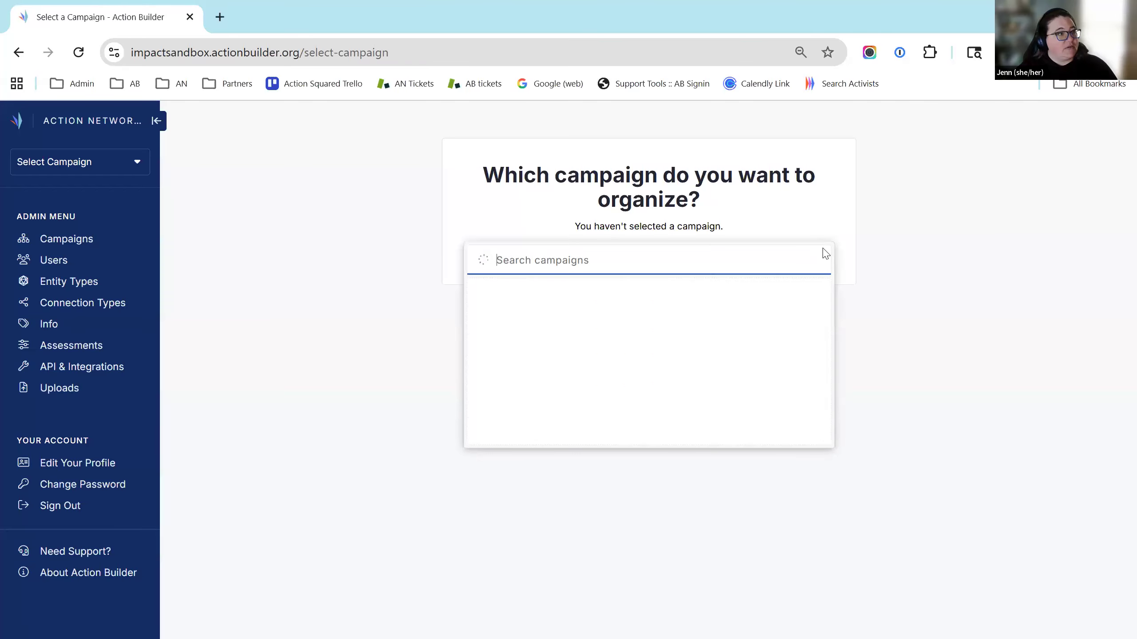
{"action": "scroll", "coordinate": [826, 321], "scroll_direction": "down", "scroll_amount": 1}
{"action": "scroll", "coordinate": [826, 320], "scroll_direction": "down", "scroll_amount": 5}
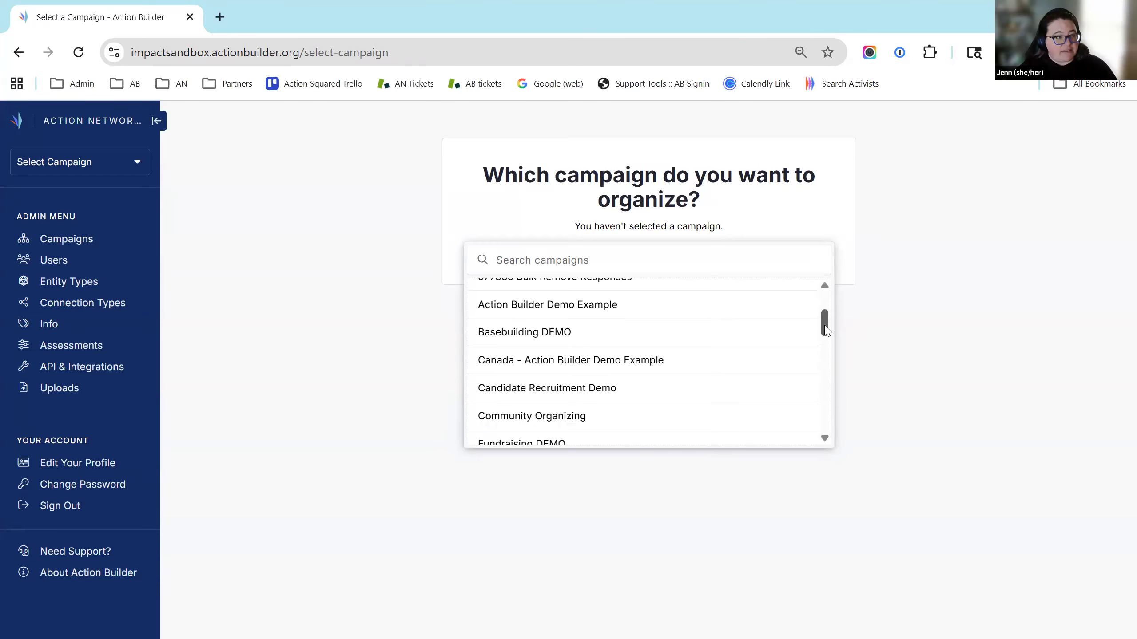
{"action": "scroll", "coordinate": [828, 389], "scroll_direction": "down", "scroll_amount": 10}
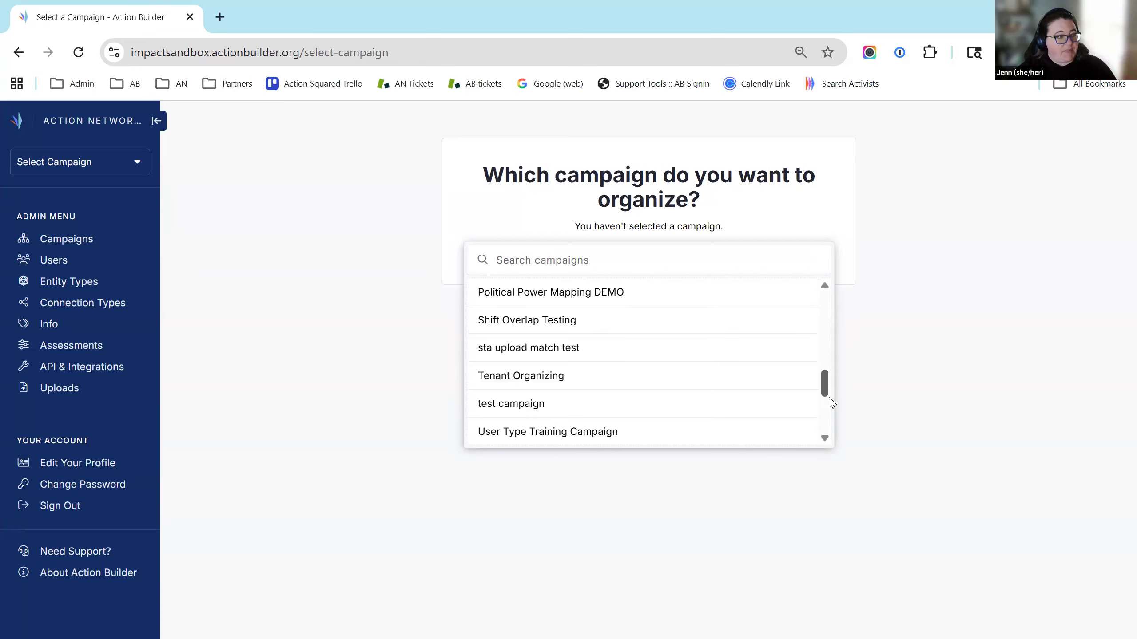
{"action": "left_click", "coordinate": [633, 351]}
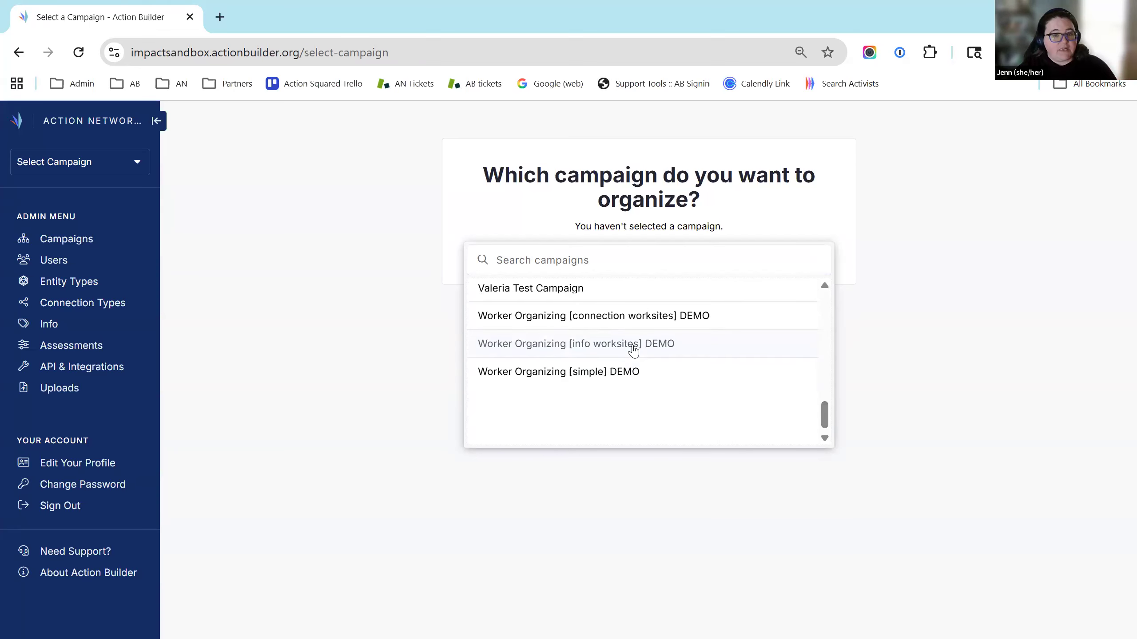
{"action": "left_click", "coordinate": [633, 351]}
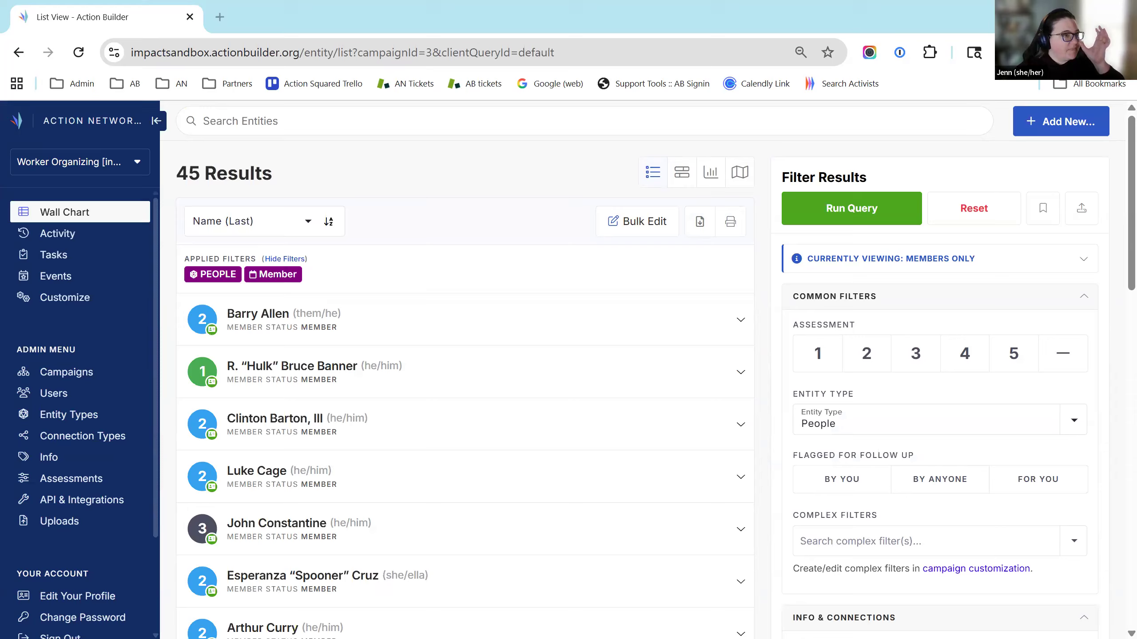
Note the members-only notice and 45 results, then reset the filters to show 103 people
{"action": "left_click_drag", "start_coordinate": [809, 260], "coordinate": [987, 267]}
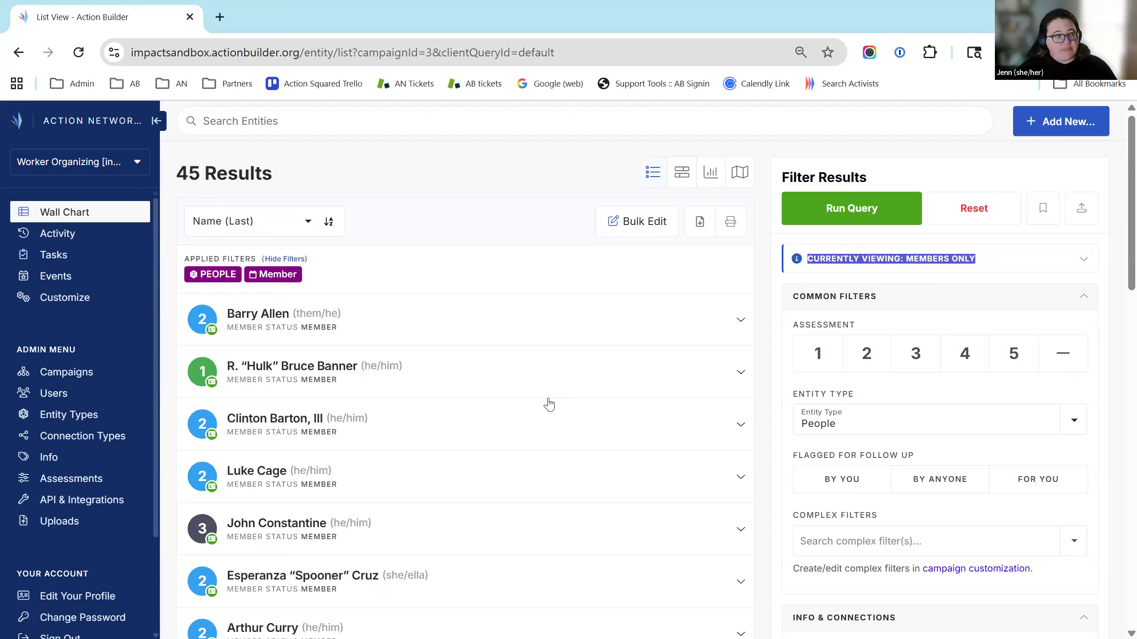
{"action": "left_click_drag", "start_coordinate": [178, 179], "coordinate": [263, 182]}
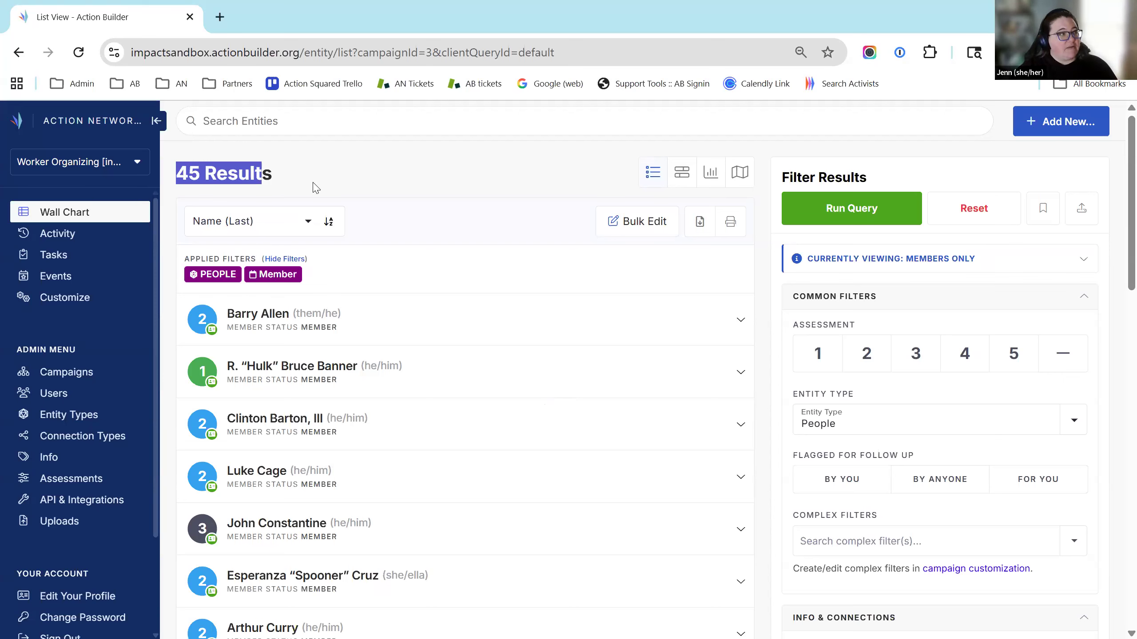
{"action": "left_click", "coordinate": [588, 215]}
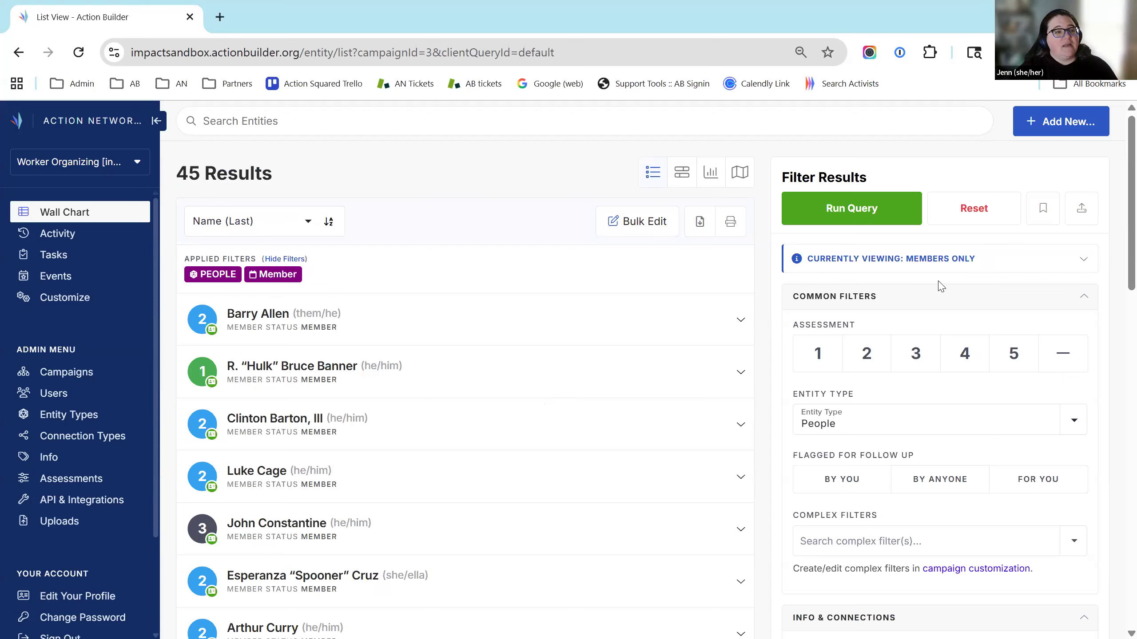
{"action": "left_click", "coordinate": [971, 216]}
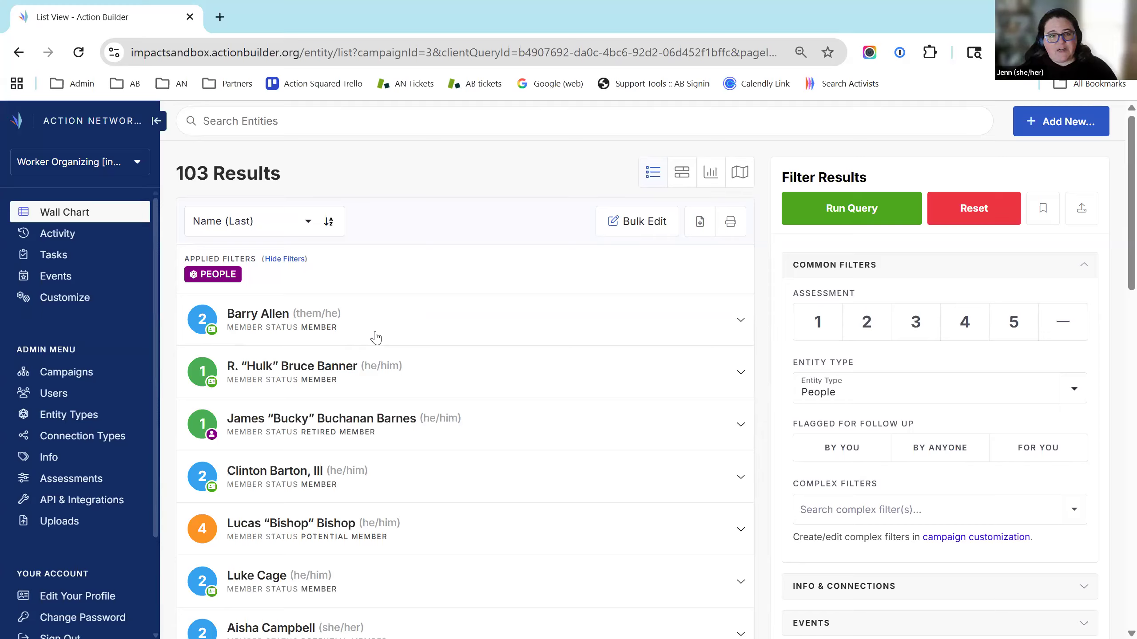
Expand the first person's row to show contact options, actions and toplines
{"action": "left_click", "coordinate": [740, 320]}
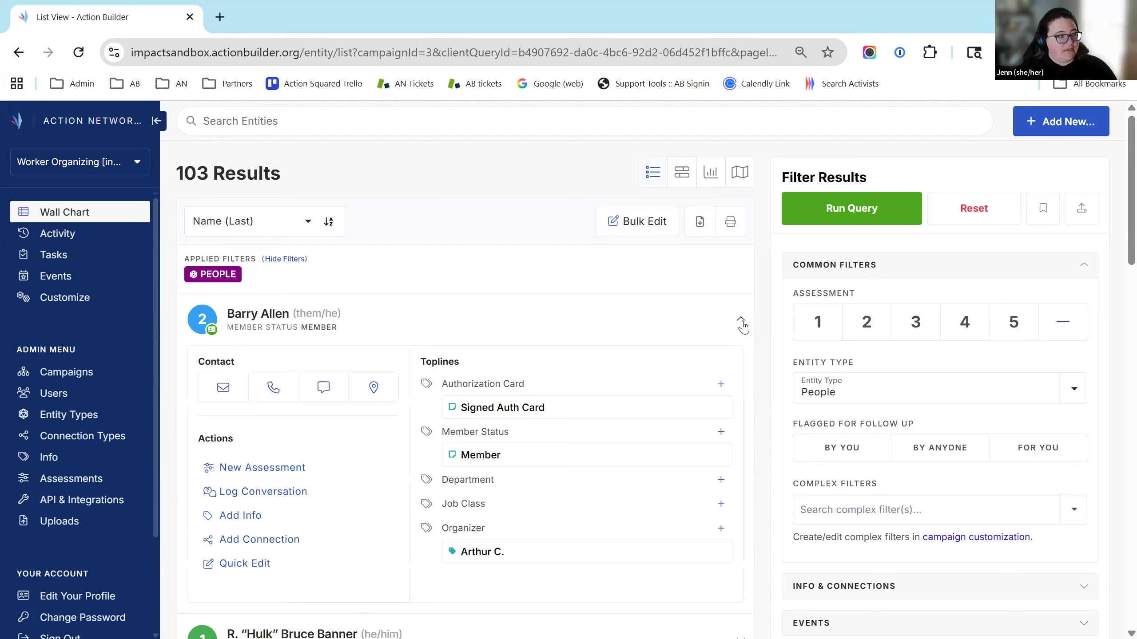
{"action": "scroll", "coordinate": [278, 488], "scroll_direction": "down", "scroll_amount": 2}
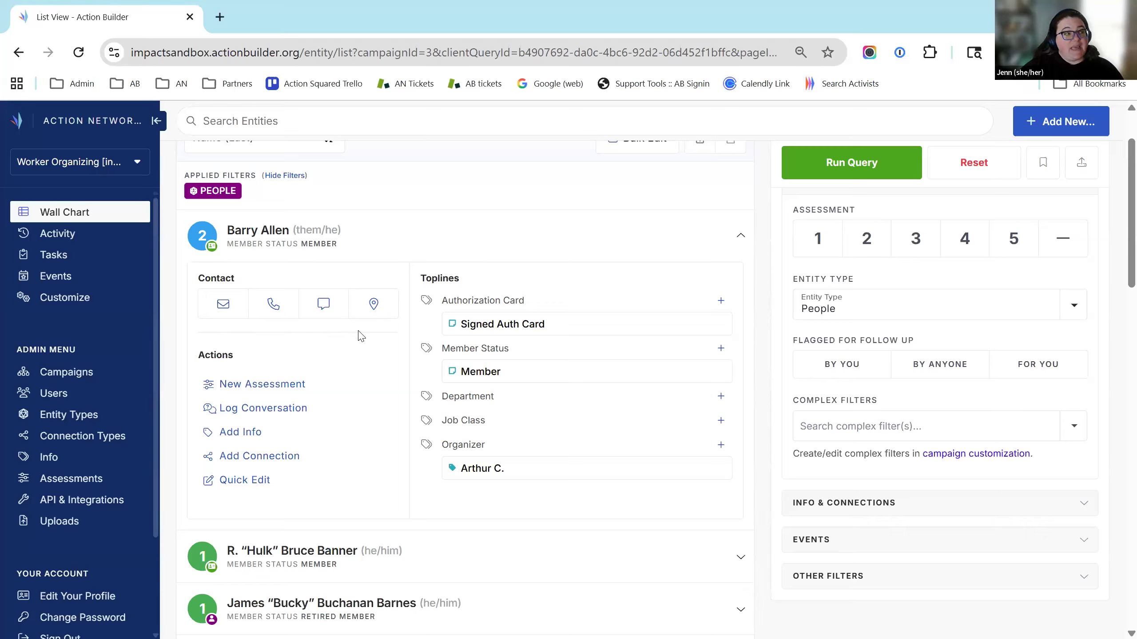
{"action": "scroll", "coordinate": [405, 403], "scroll_direction": "down", "scroll_amount": 2}
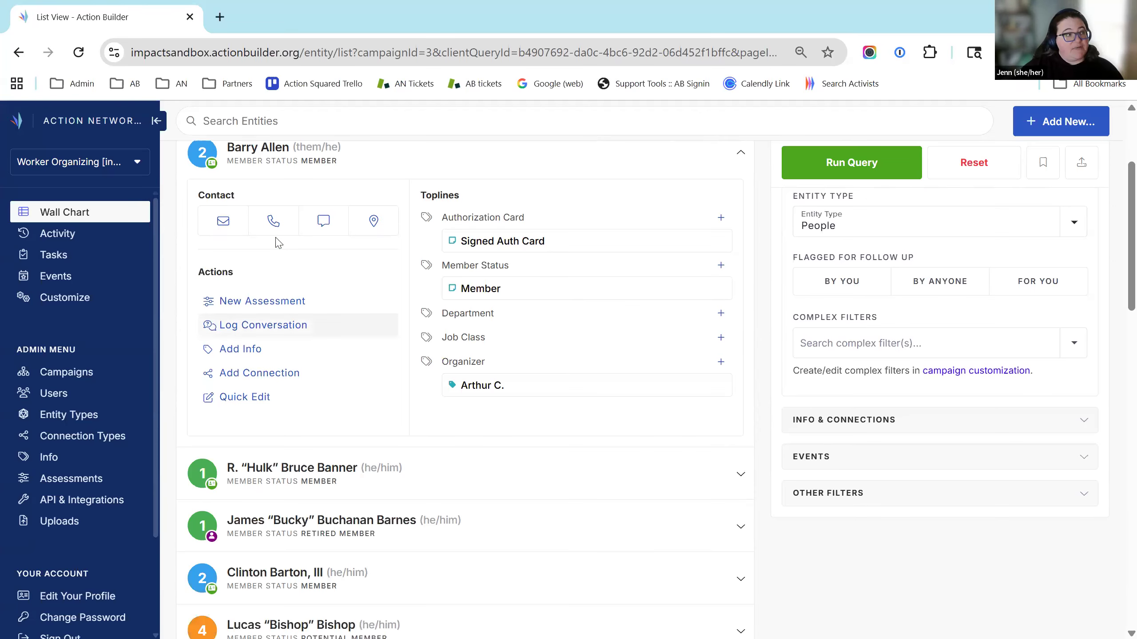
Open another person's profile, return to the list, and expand two more rows
{"action": "left_click", "coordinate": [744, 472]}
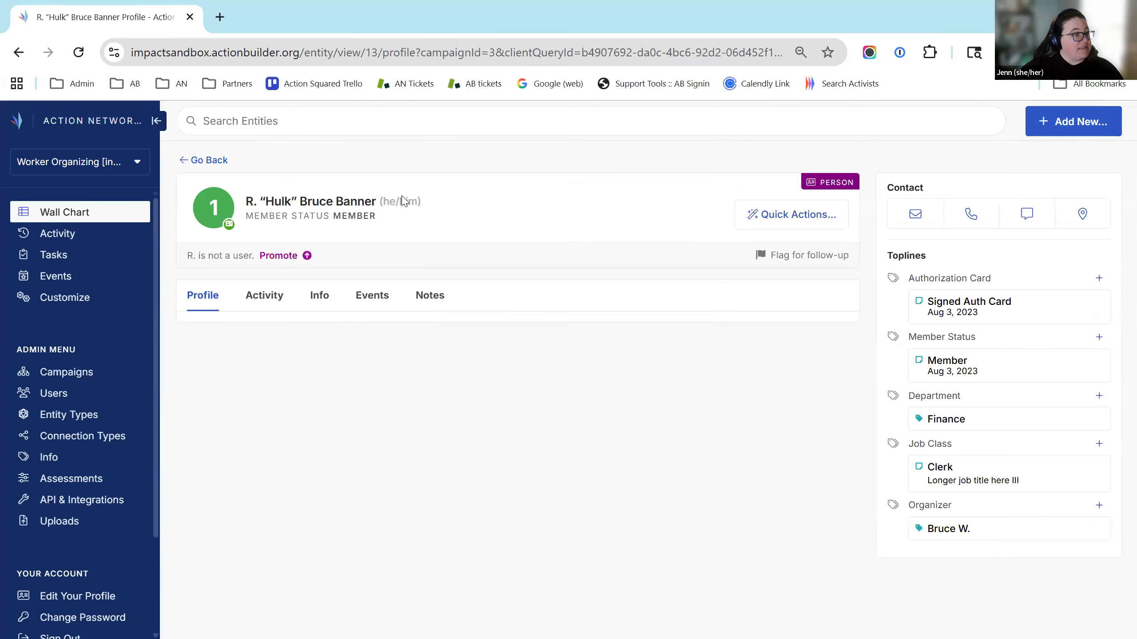
{"action": "left_click", "coordinate": [16, 58]}
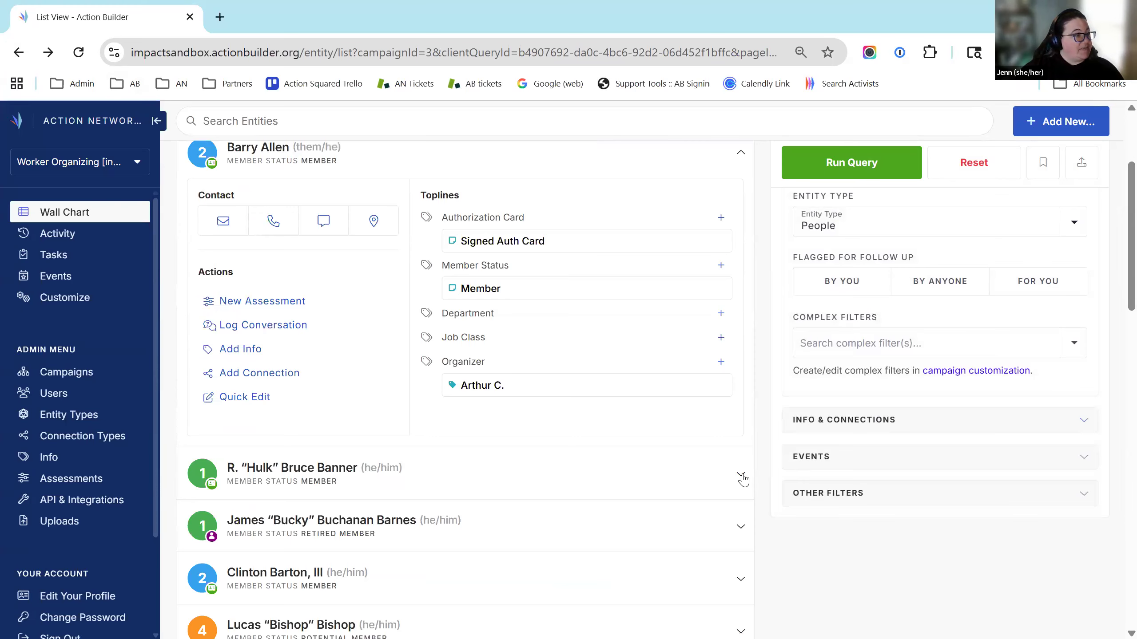
{"action": "left_click", "coordinate": [741, 474]}
{"action": "scroll", "coordinate": [747, 501], "scroll_direction": "down", "scroll_amount": 7}
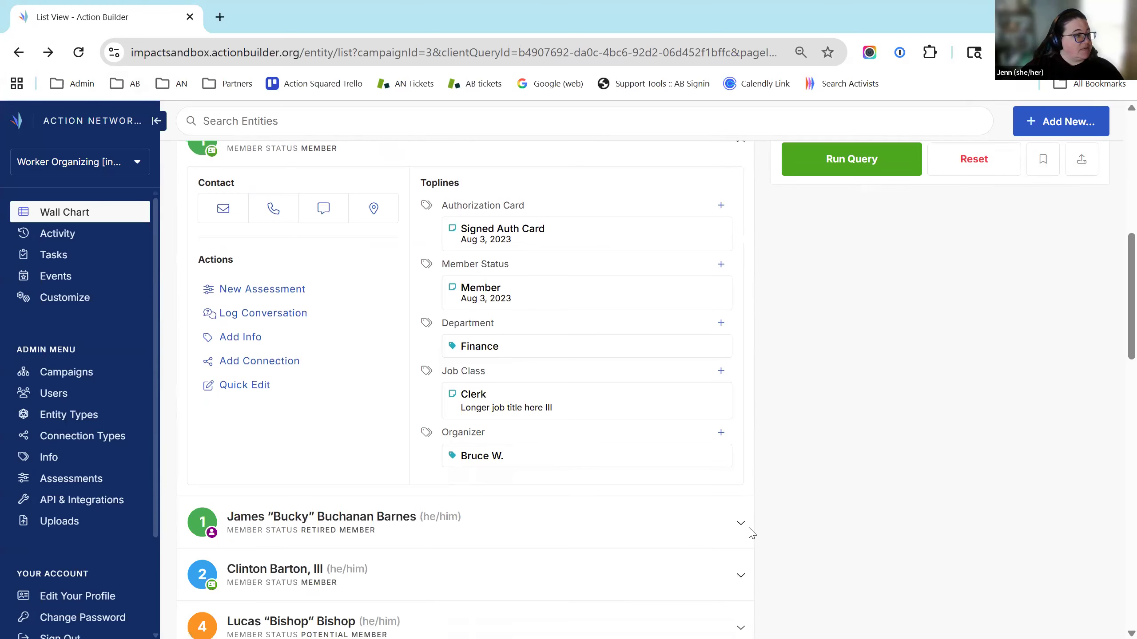
{"action": "scroll", "coordinate": [750, 528], "scroll_direction": "down", "scroll_amount": 4}
{"action": "left_click", "coordinate": [734, 466]}
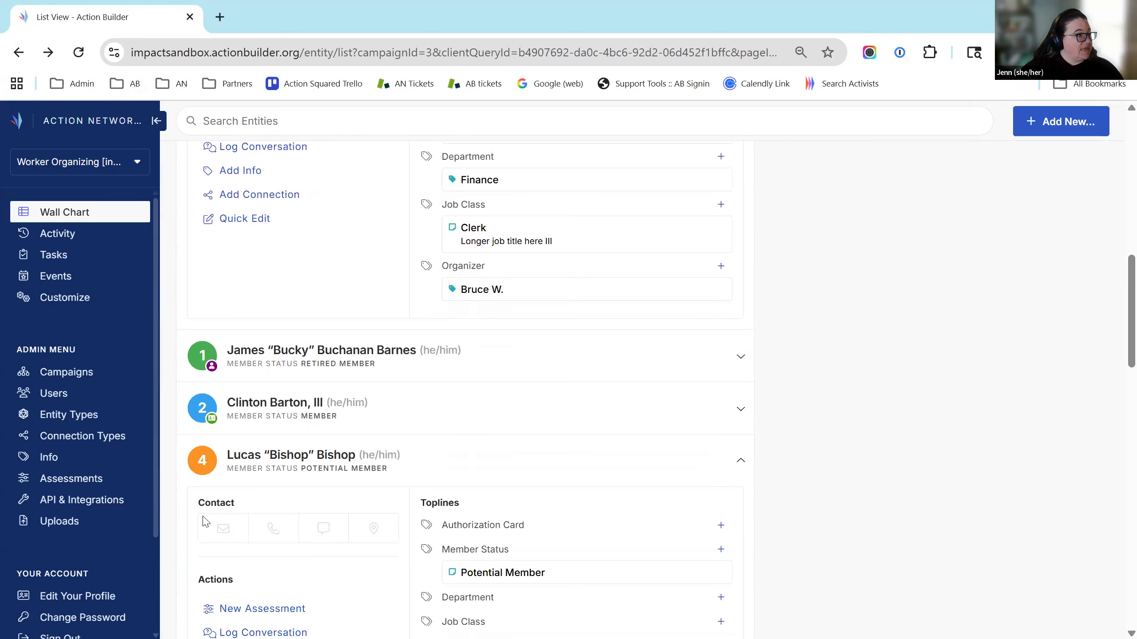
{"action": "scroll", "coordinate": [815, 534], "scroll_direction": "up", "scroll_amount": 15}
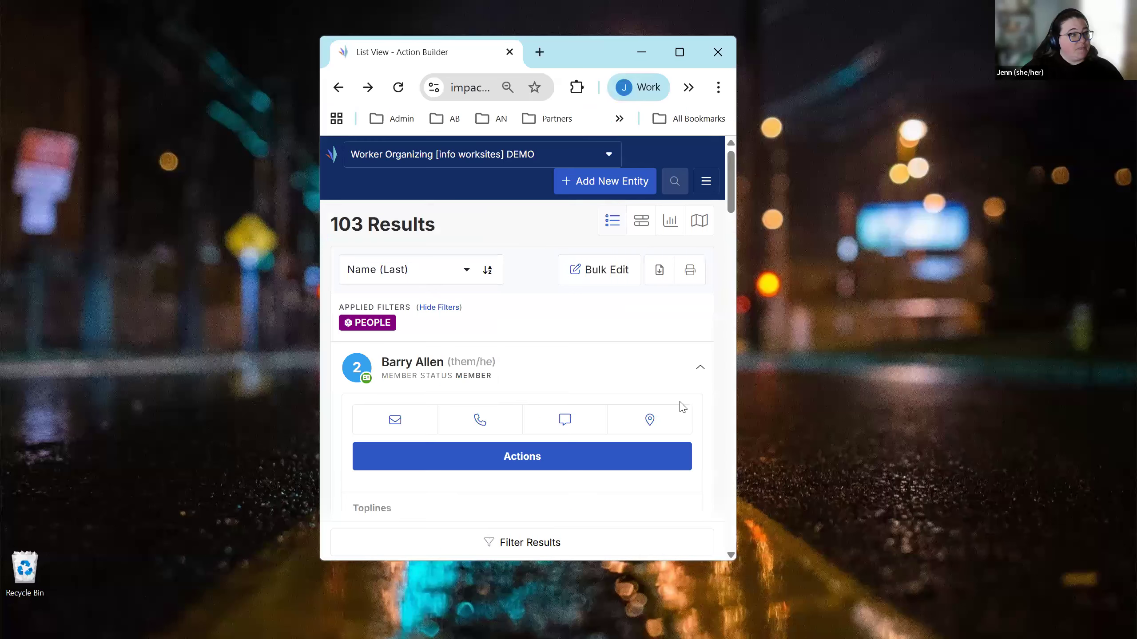
In a smaller window, re-expand the first person's row and check the cell number's messaging option
{"action": "key", "text": "super+Down"}
{"action": "left_click", "coordinate": [700, 371]}
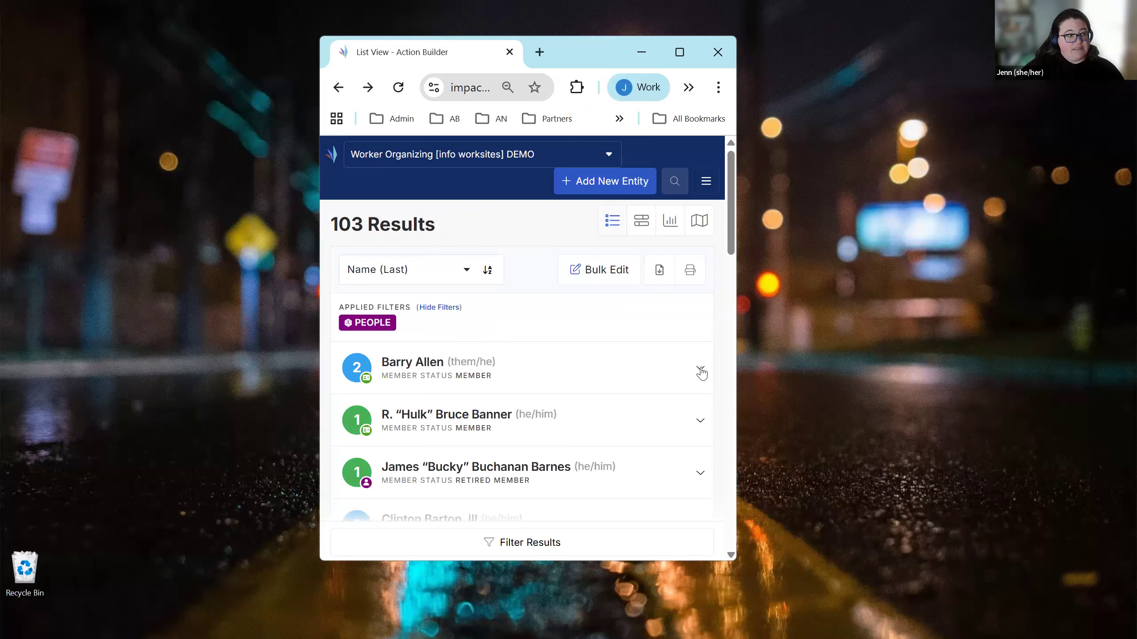
{"action": "left_click", "coordinate": [489, 382]}
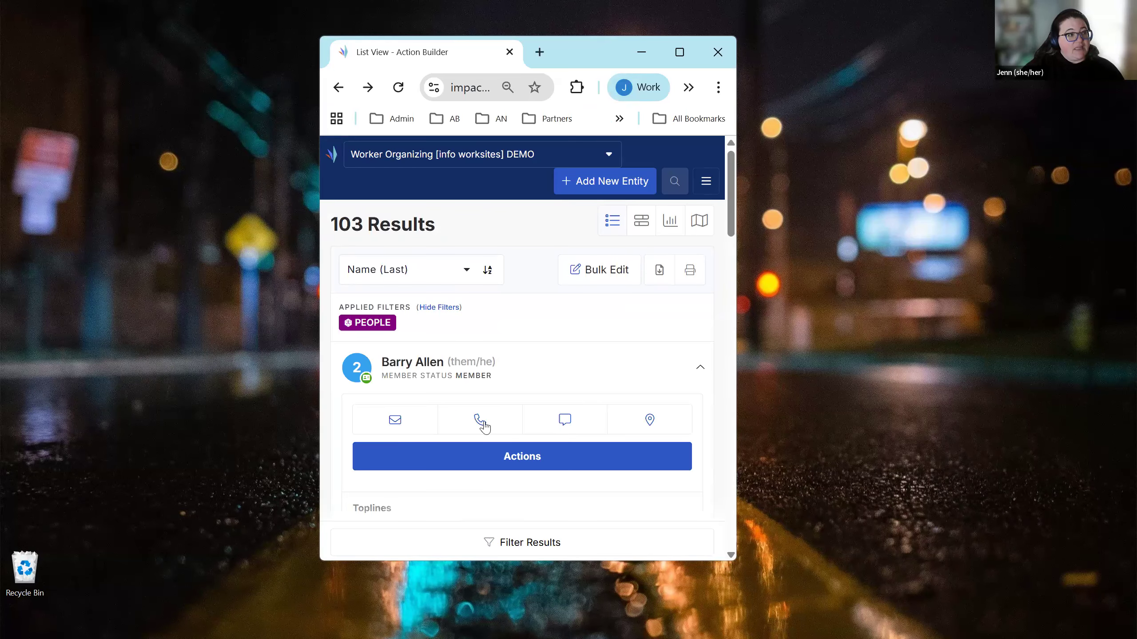
{"action": "mouse_move", "coordinate": [483, 425]}
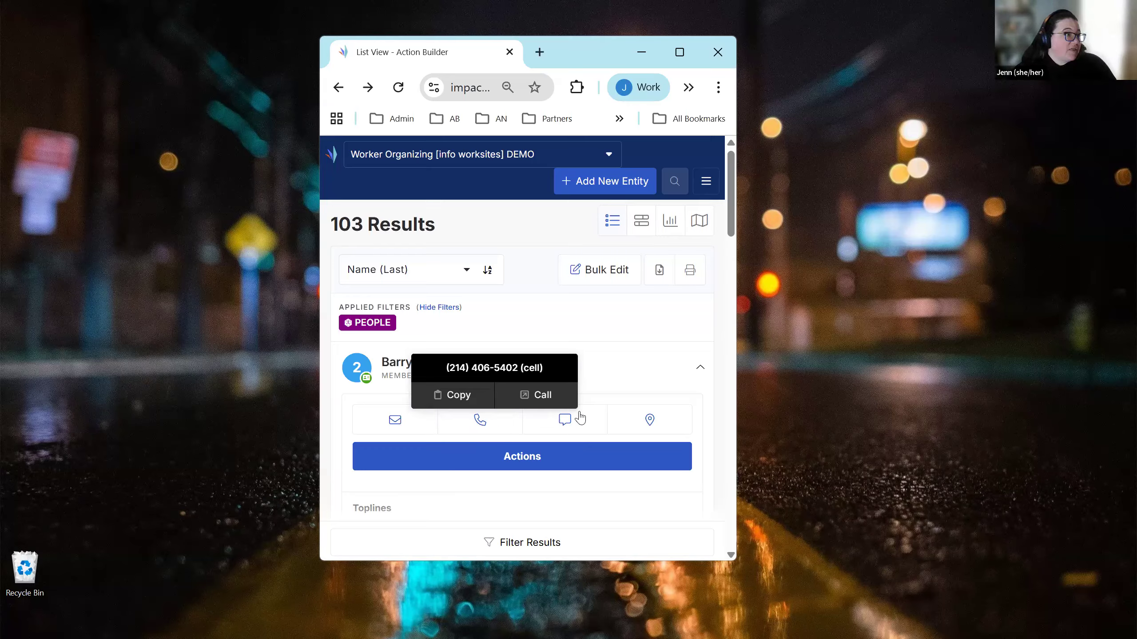
{"action": "left_click", "coordinate": [565, 430]}
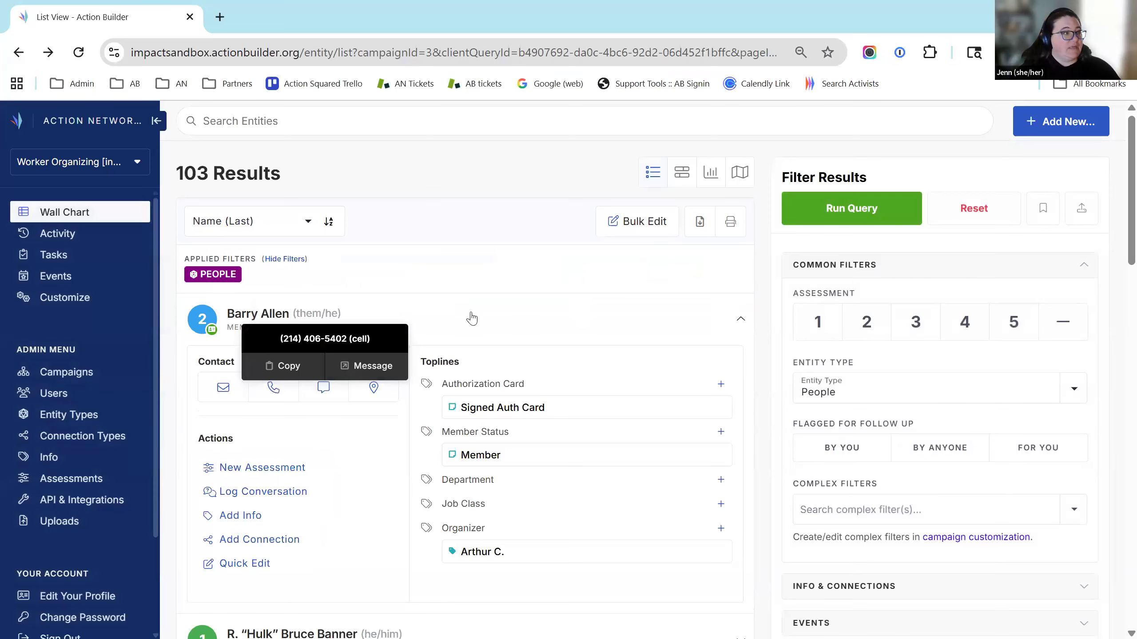
{"action": "left_click", "coordinate": [467, 290]}
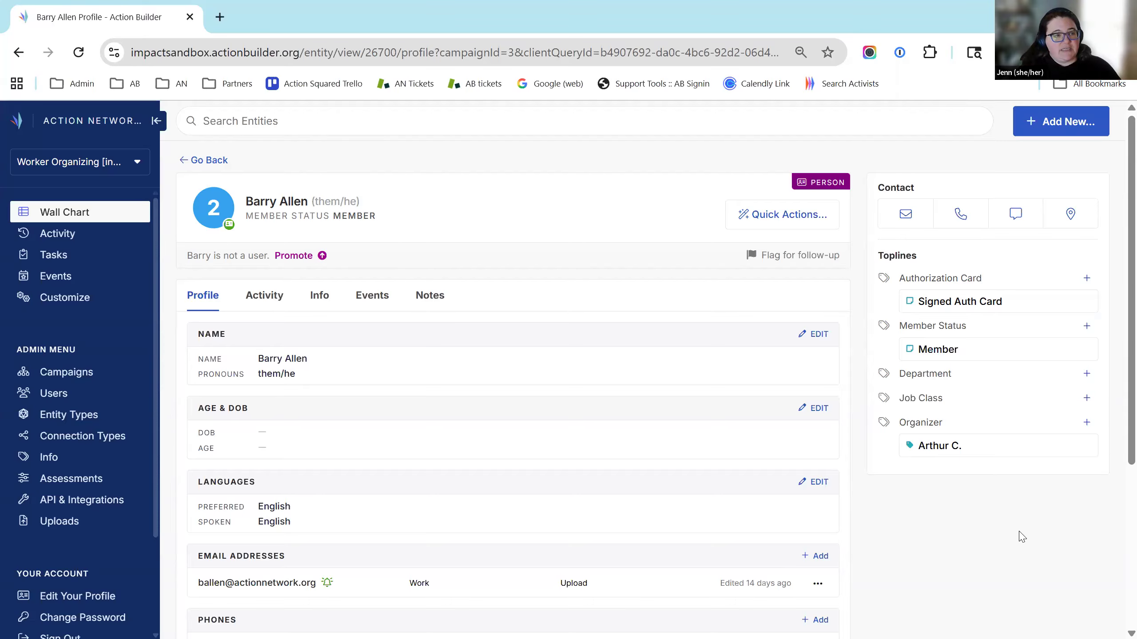
{"action": "scroll", "coordinate": [1057, 536], "scroll_direction": "down", "scroll_amount": 2}
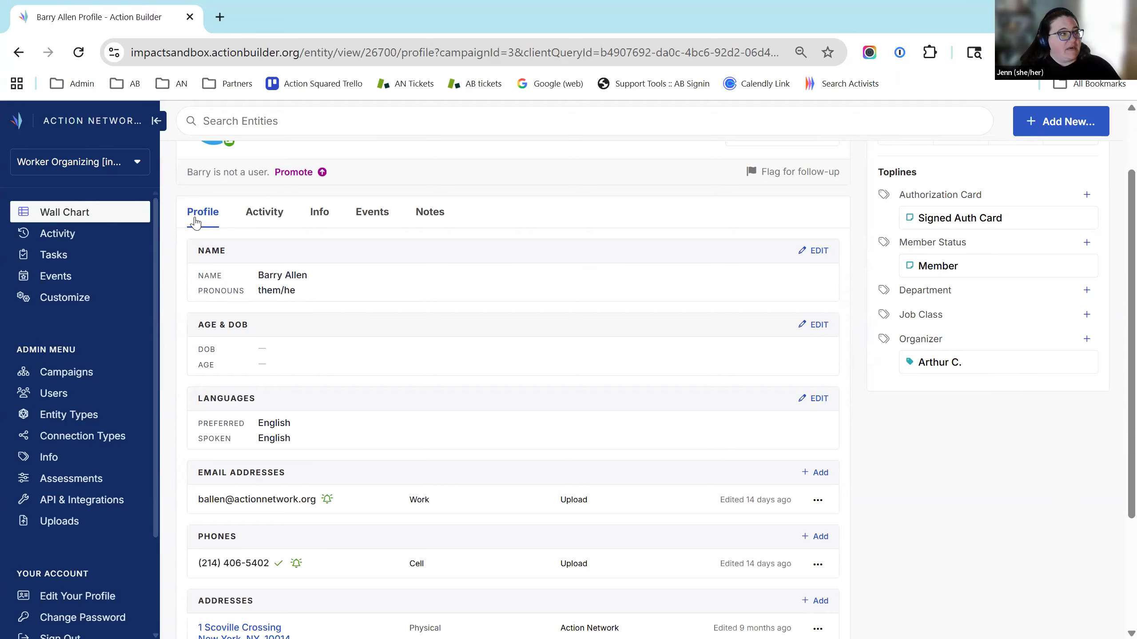
{"action": "scroll", "coordinate": [533, 278], "scroll_direction": "down", "scroll_amount": 2}
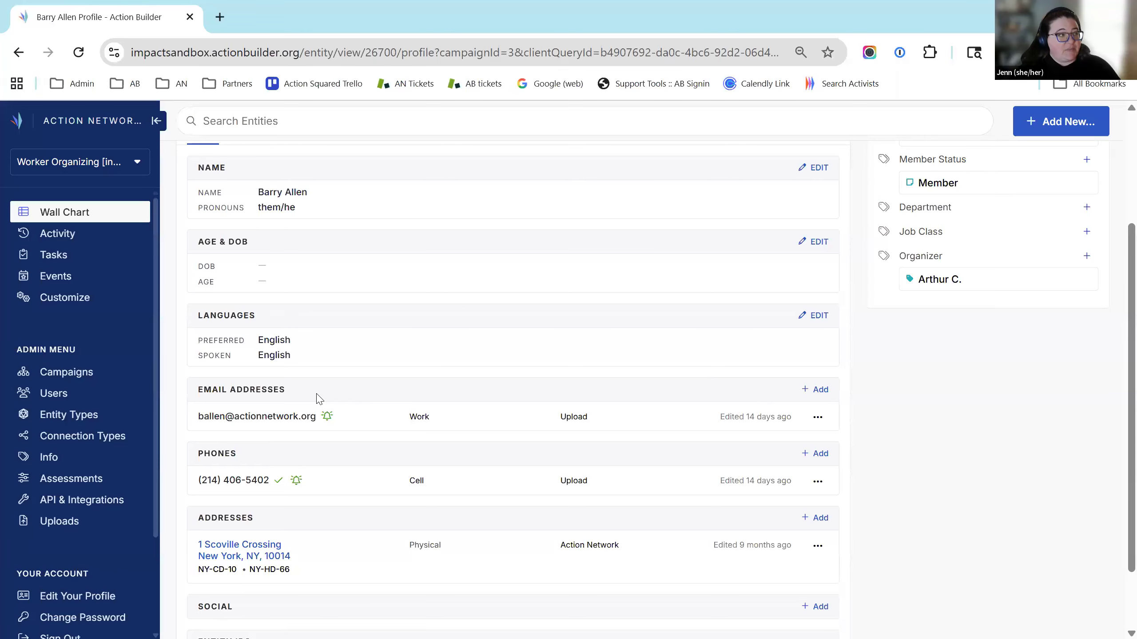
{"action": "scroll", "coordinate": [367, 406], "scroll_direction": "down", "scroll_amount": 2}
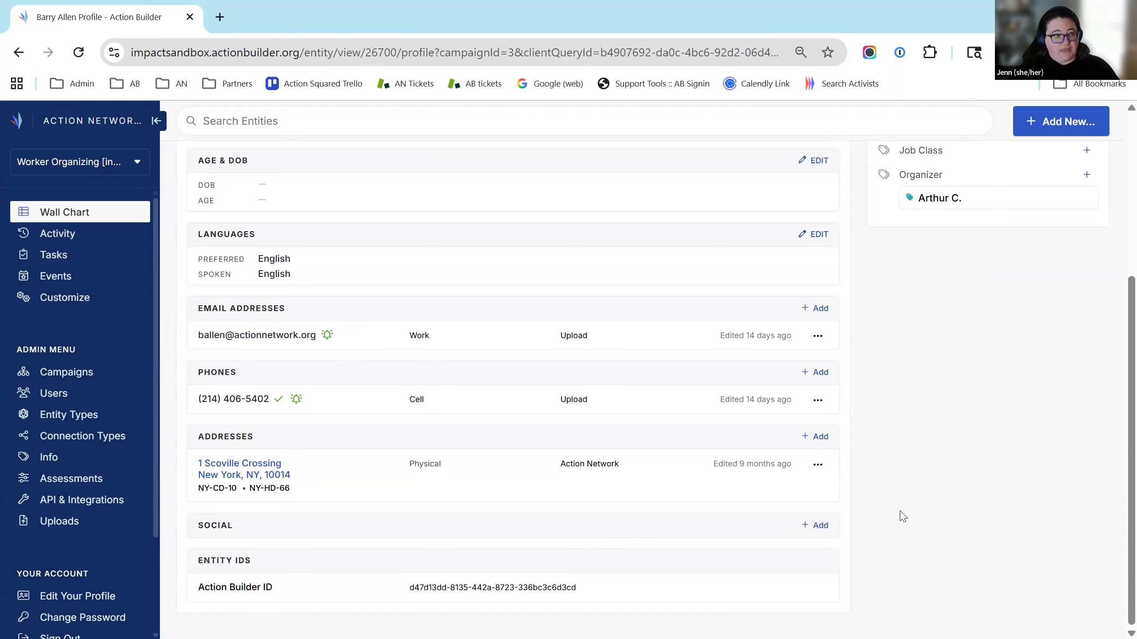
{"action": "scroll", "coordinate": [901, 516], "scroll_direction": "up", "scroll_amount": 5}
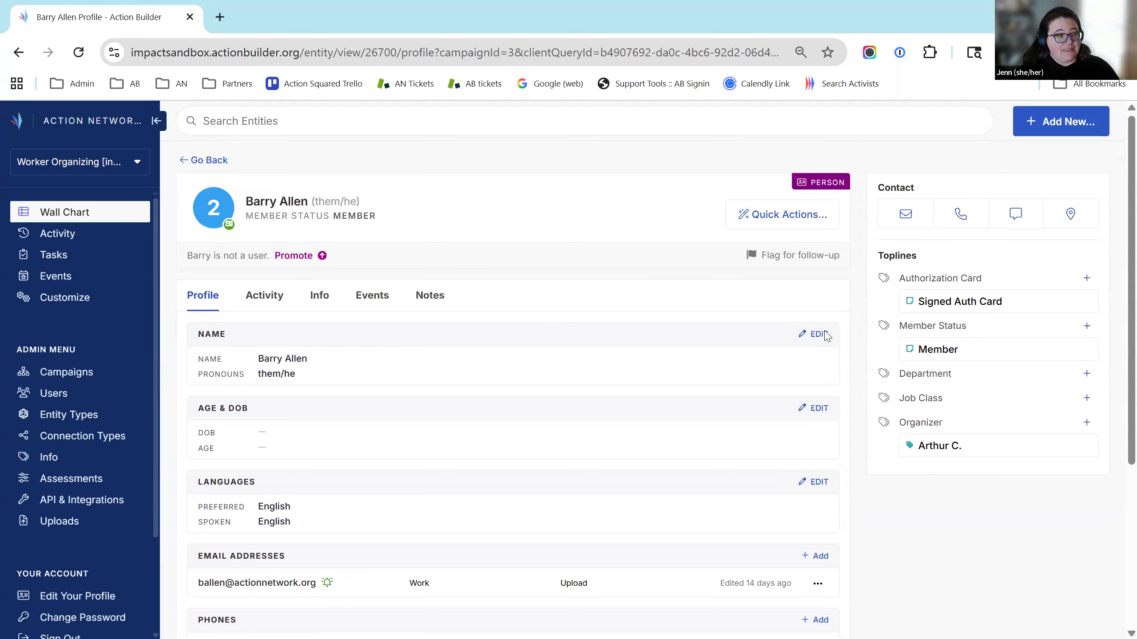
Replace the person's first name, add a Preferred Name field, and save the name details
{"action": "left_click", "coordinate": [825, 335]}
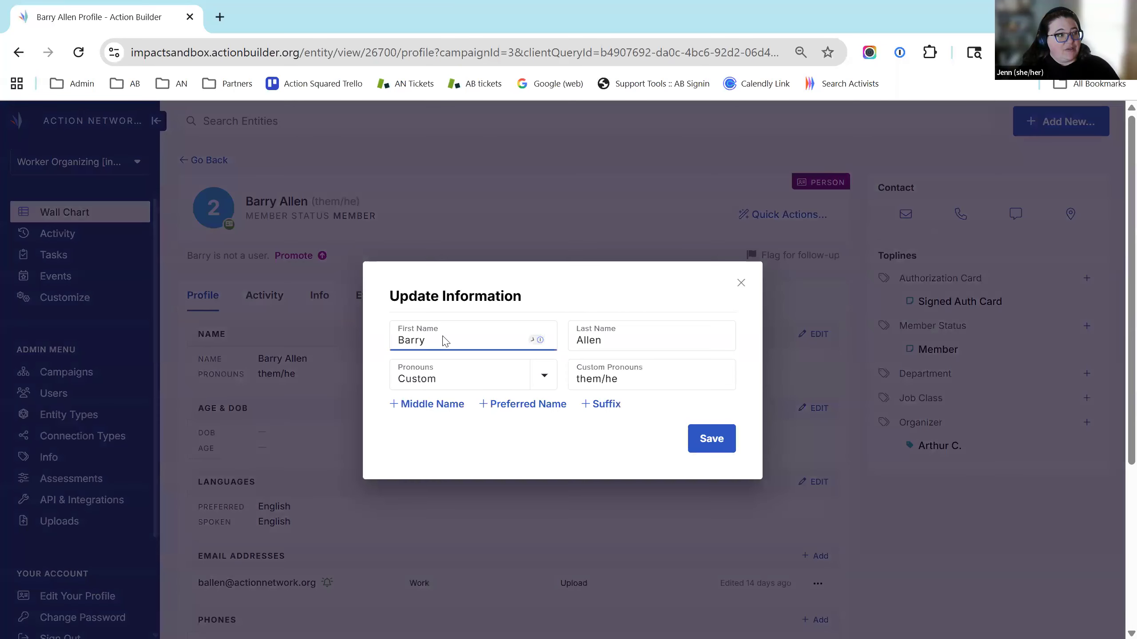
{"action": "left_click", "coordinate": [539, 429]}
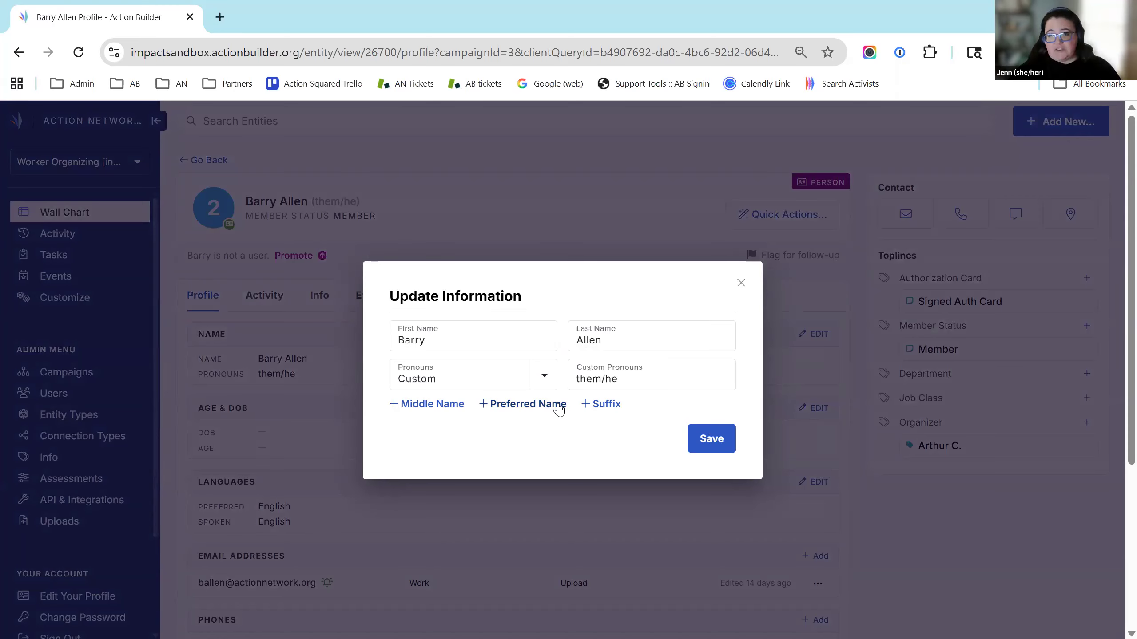
{"action": "left_click", "coordinate": [559, 406]}
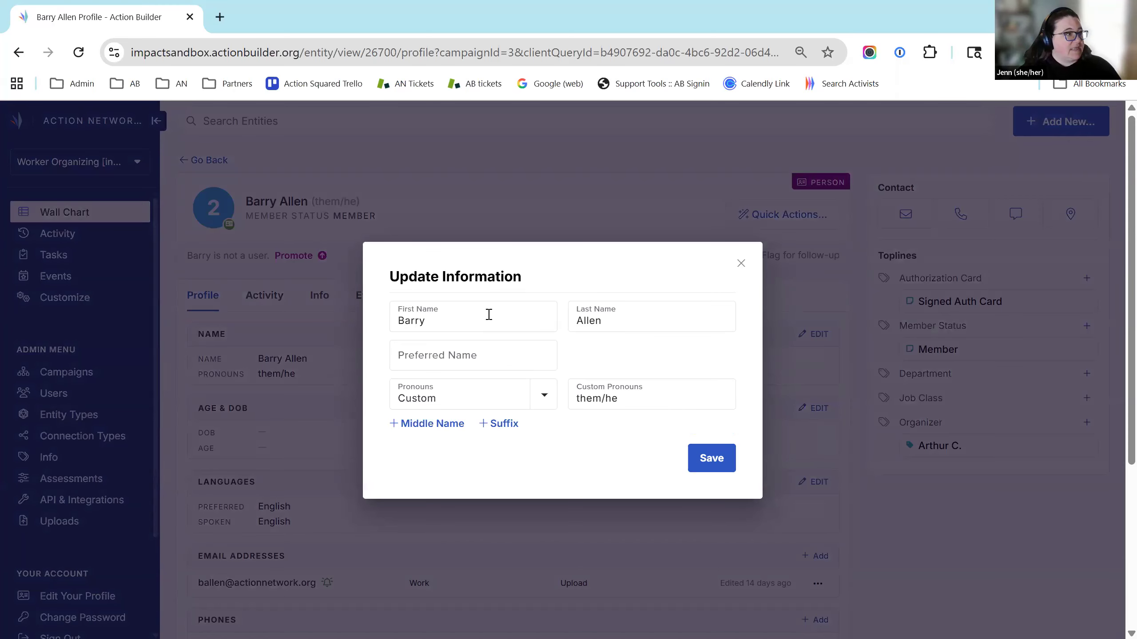
{"action": "left_click", "coordinate": [490, 318]}
{"action": "double_click", "coordinate": [490, 318]}
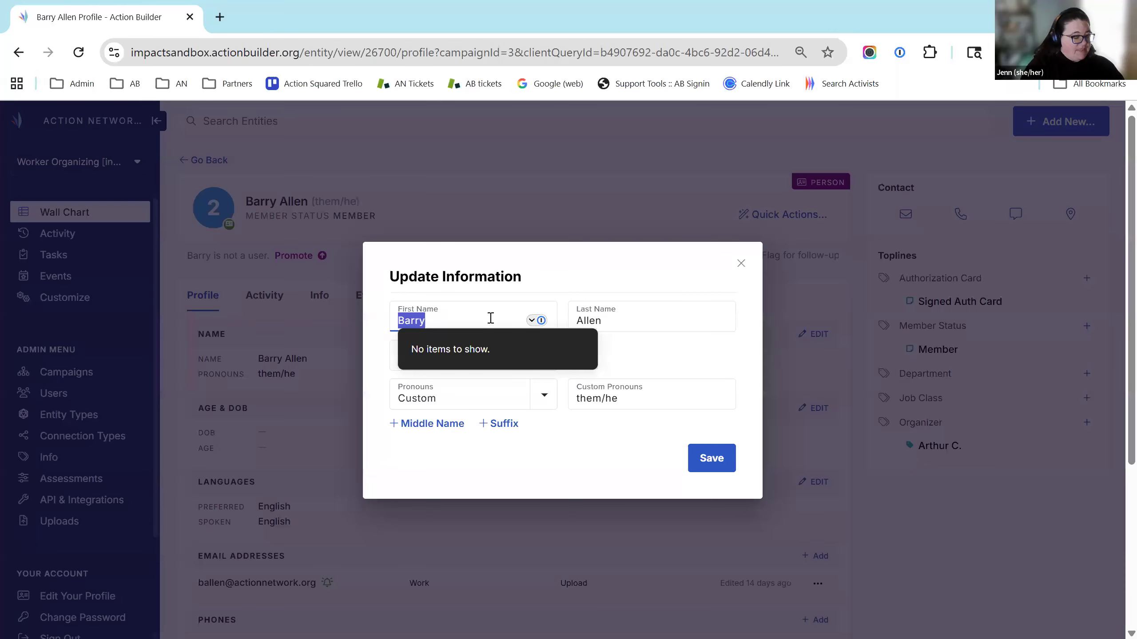
{"action": "type", "text": "Barinol"}
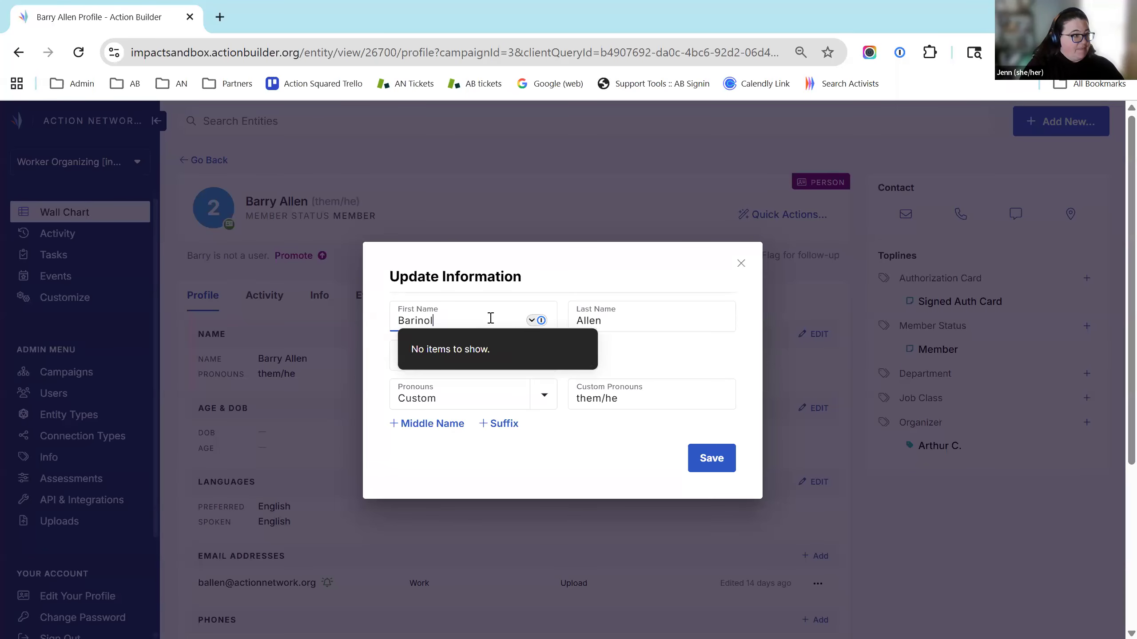
{"action": "type", "text": "d"}
{"action": "key", "text": "Tab"}
{"action": "left_click", "coordinate": [477, 358]}
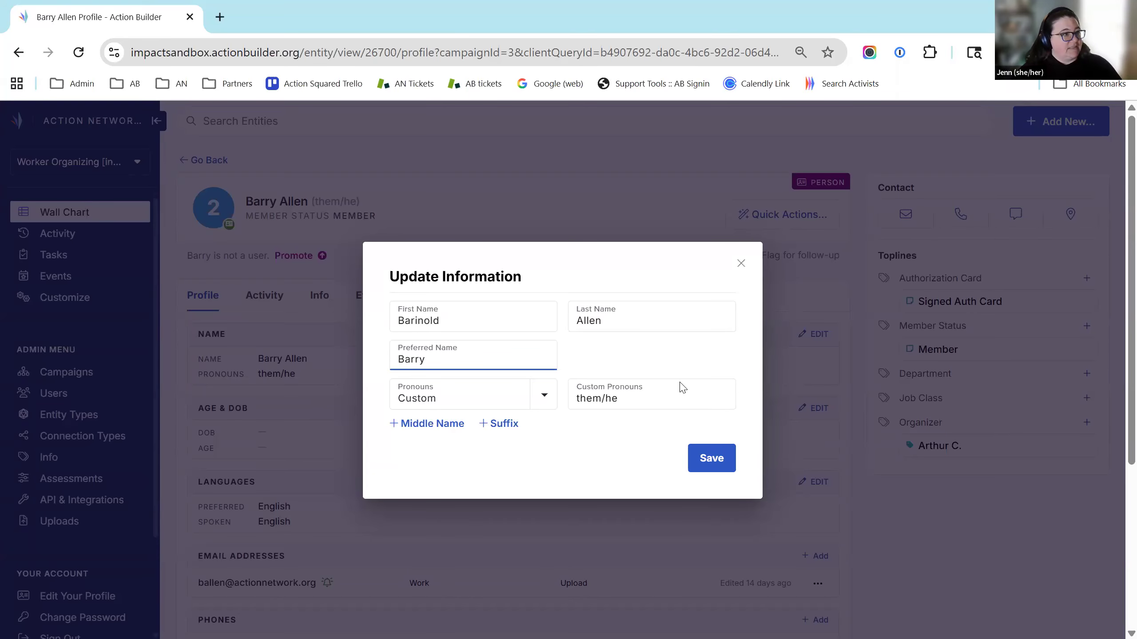
{"action": "left_click", "coordinate": [729, 466]}
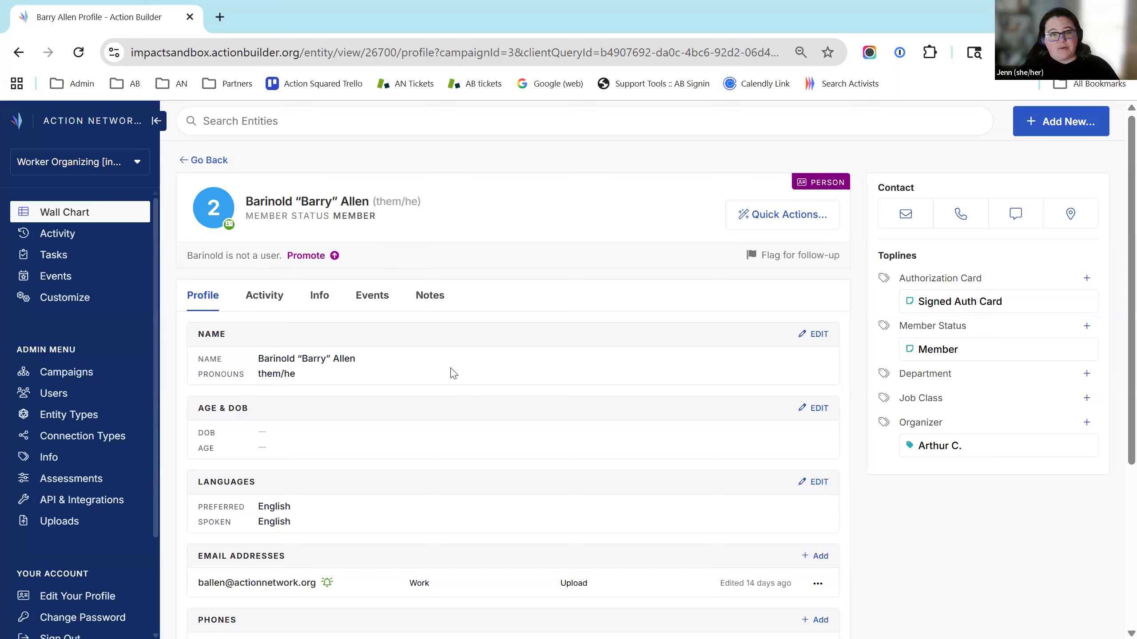
{"action": "scroll", "coordinate": [773, 411], "scroll_direction": "down", "scroll_amount": 4}
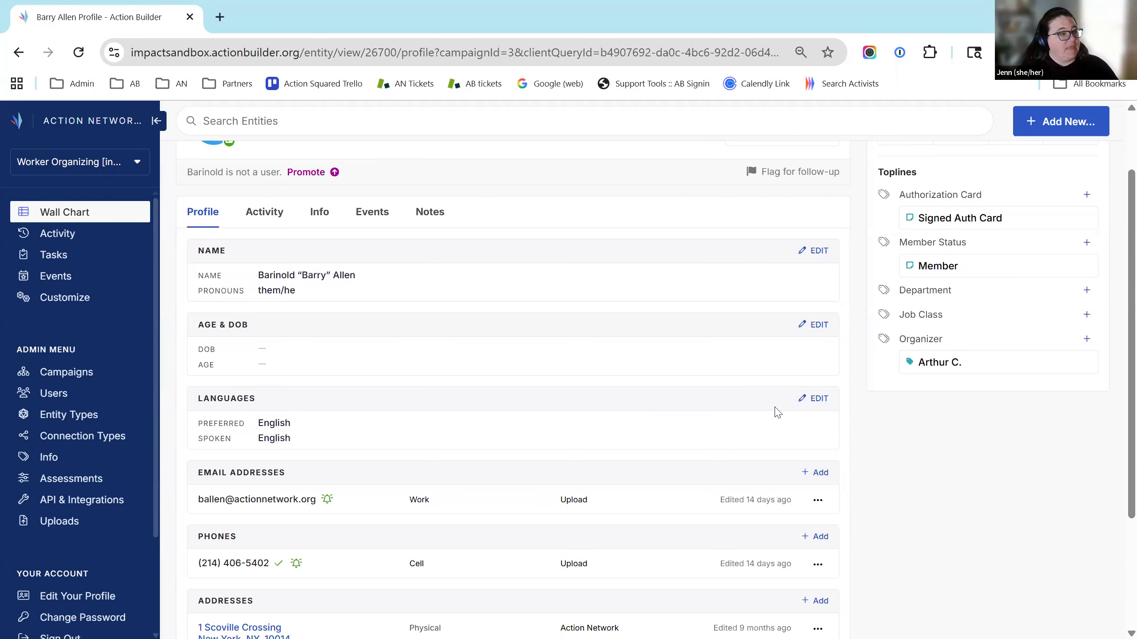
{"action": "scroll", "coordinate": [862, 443], "scroll_direction": "up", "scroll_amount": 4}
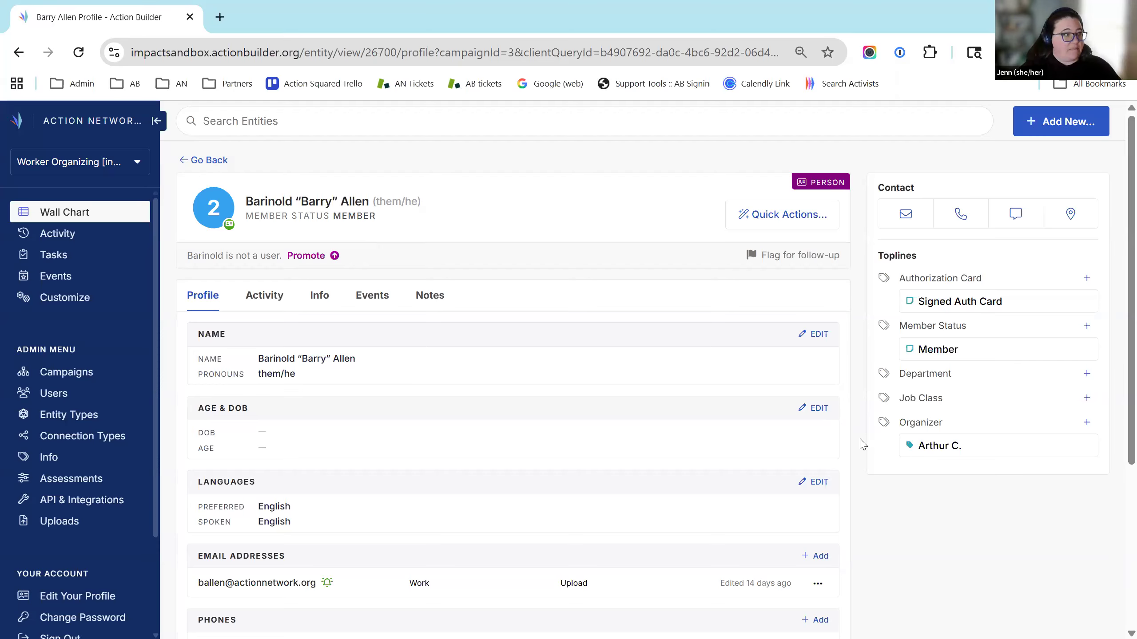
{"action": "scroll", "coordinate": [523, 406], "scroll_direction": "down", "scroll_amount": 6}
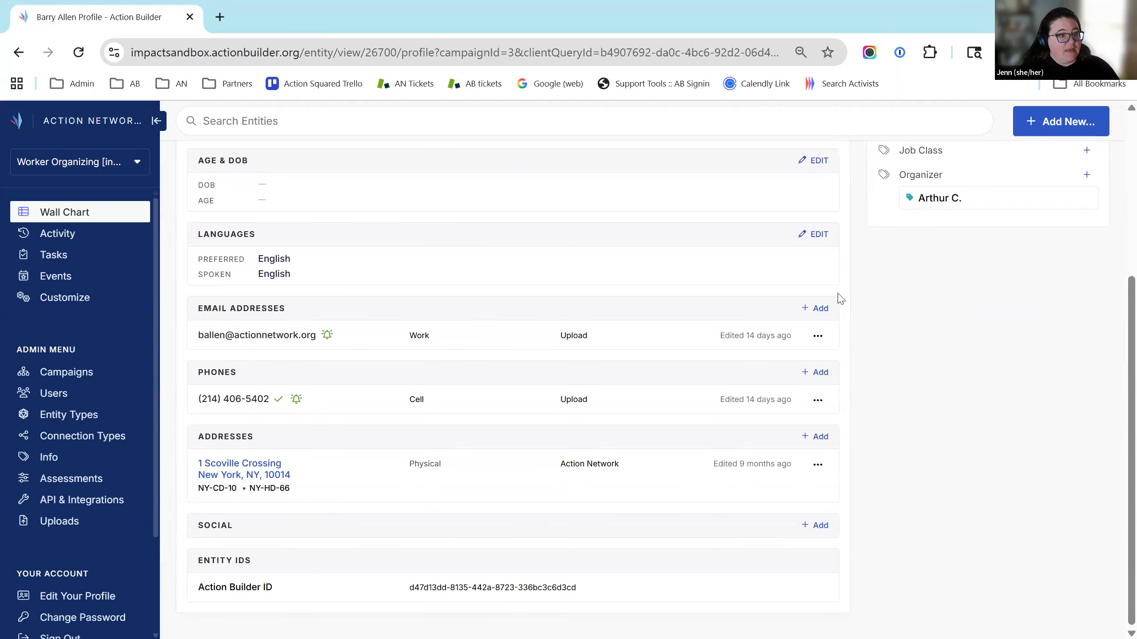
Enter the new email address as Home, tick Confirmed and Subscribed, and save it
{"action": "left_click", "coordinate": [821, 312]}
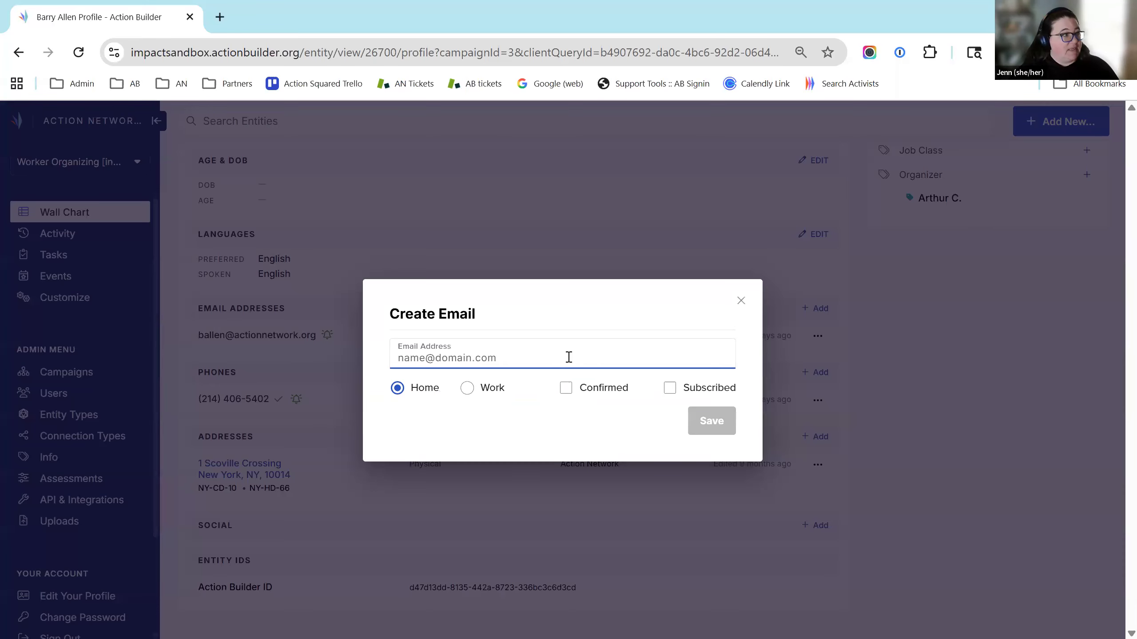
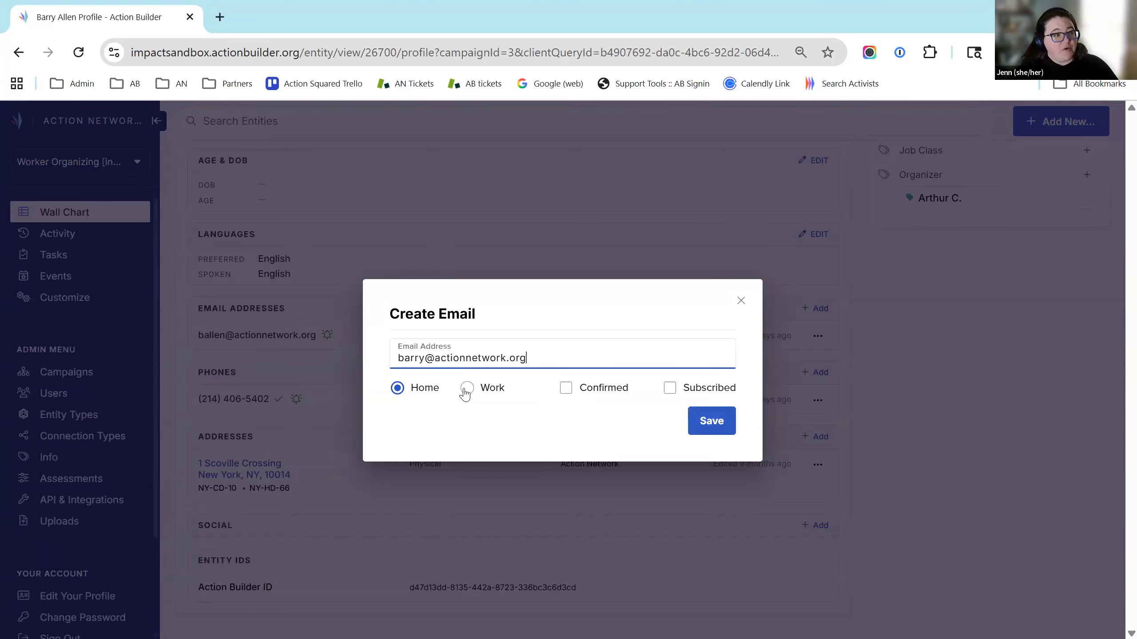
{"action": "left_click", "coordinate": [472, 390]}
{"action": "left_click", "coordinate": [398, 390]}
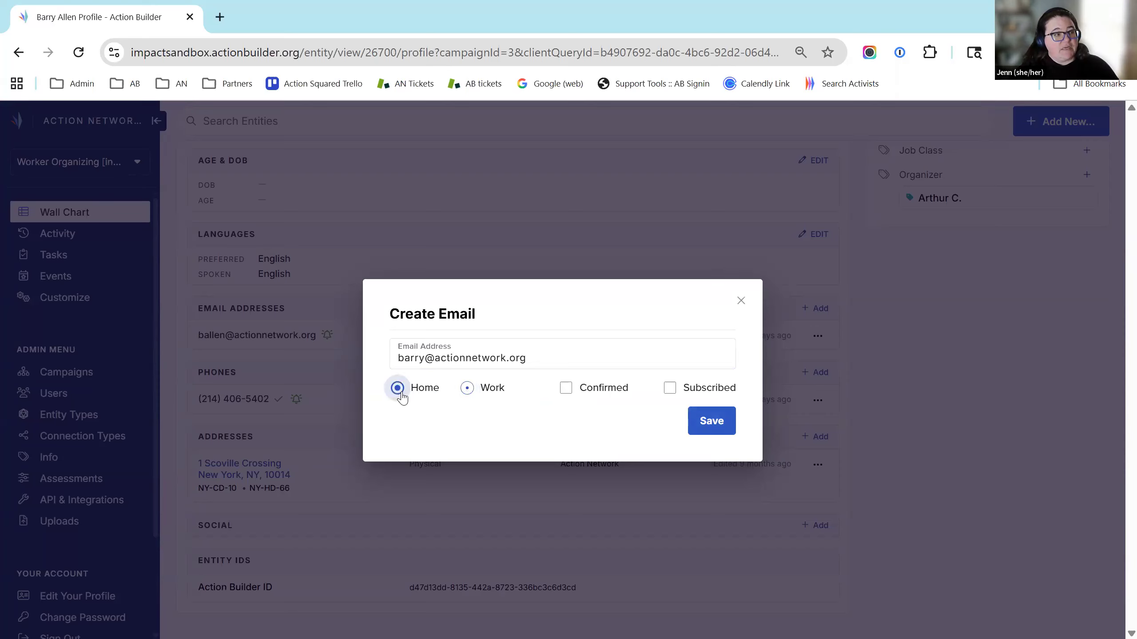
{"action": "left_click", "coordinate": [567, 389]}
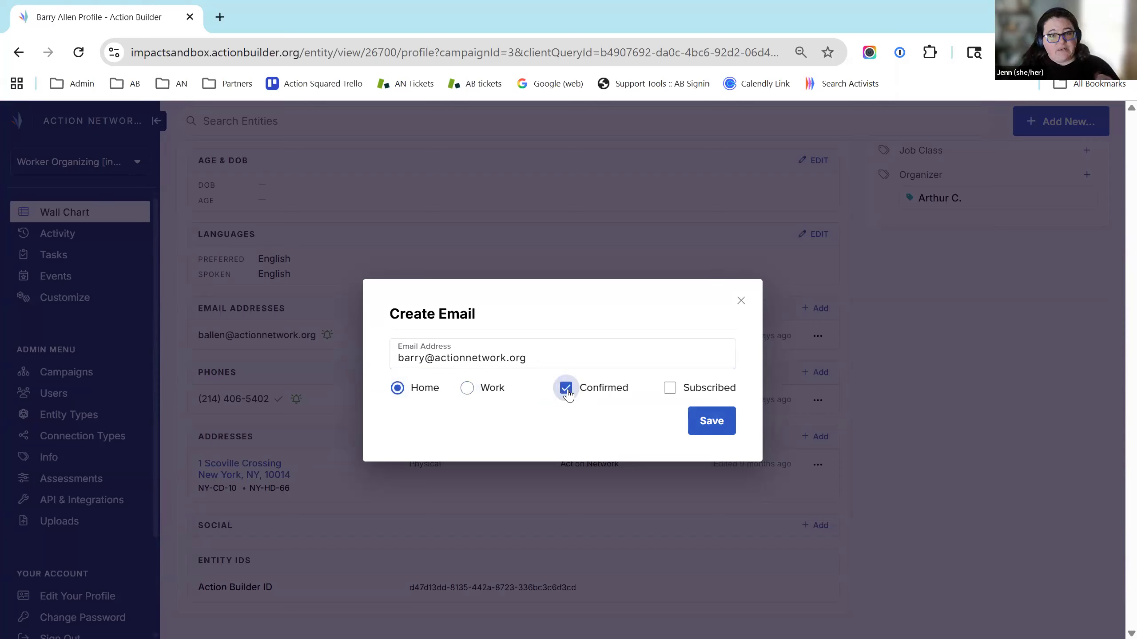
{"action": "left_click", "coordinate": [672, 390]}
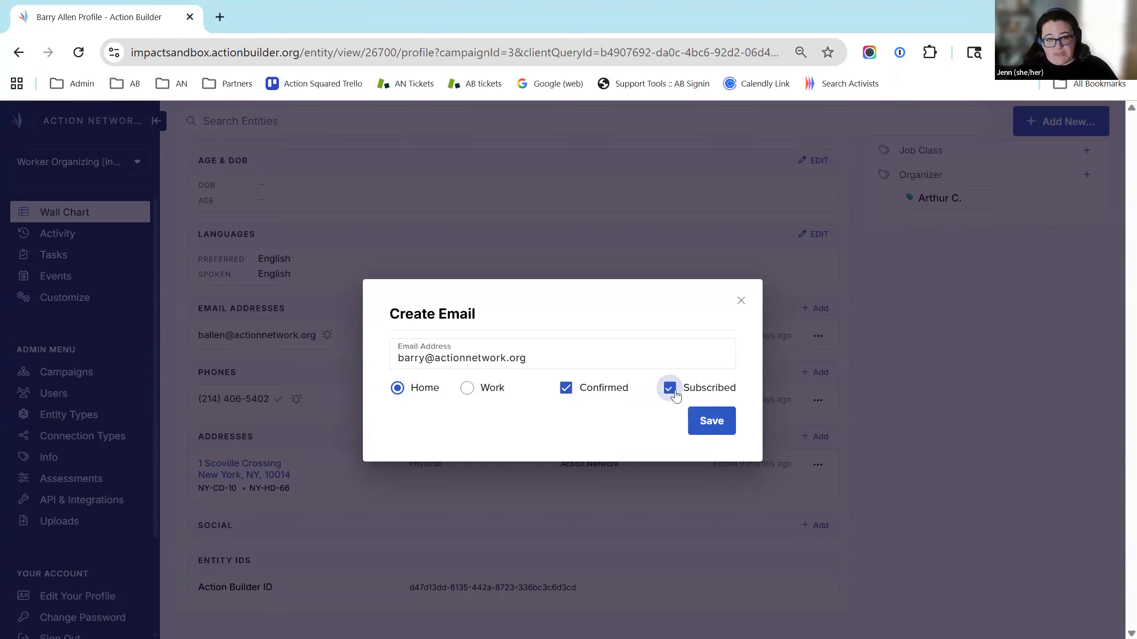
{"action": "left_click", "coordinate": [694, 421]}
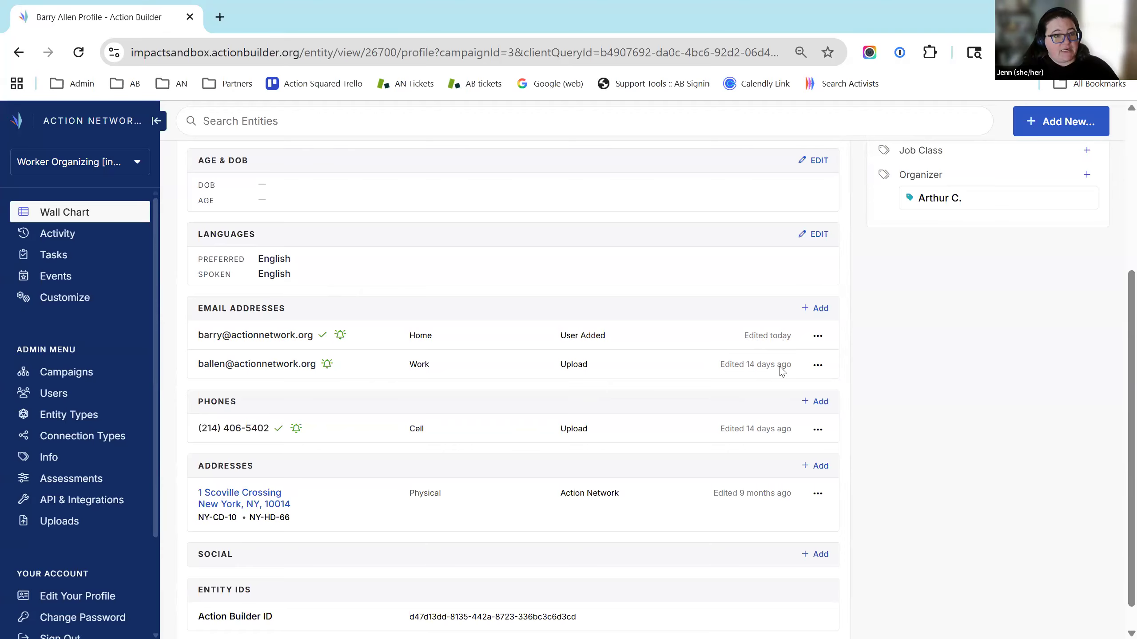
Mark the old Work email as bad, then toggle View Bad / Hide Bad to verify it
{"action": "scroll", "coordinate": [952, 419], "scroll_direction": "down", "scroll_amount": 1}
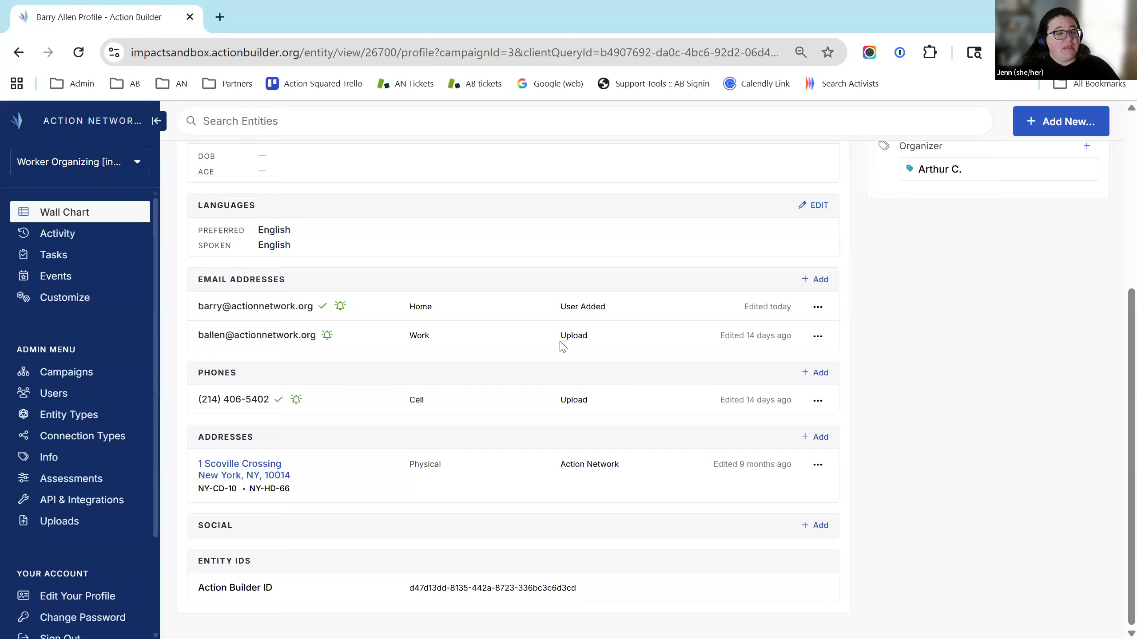
{"action": "left_click", "coordinate": [818, 338]}
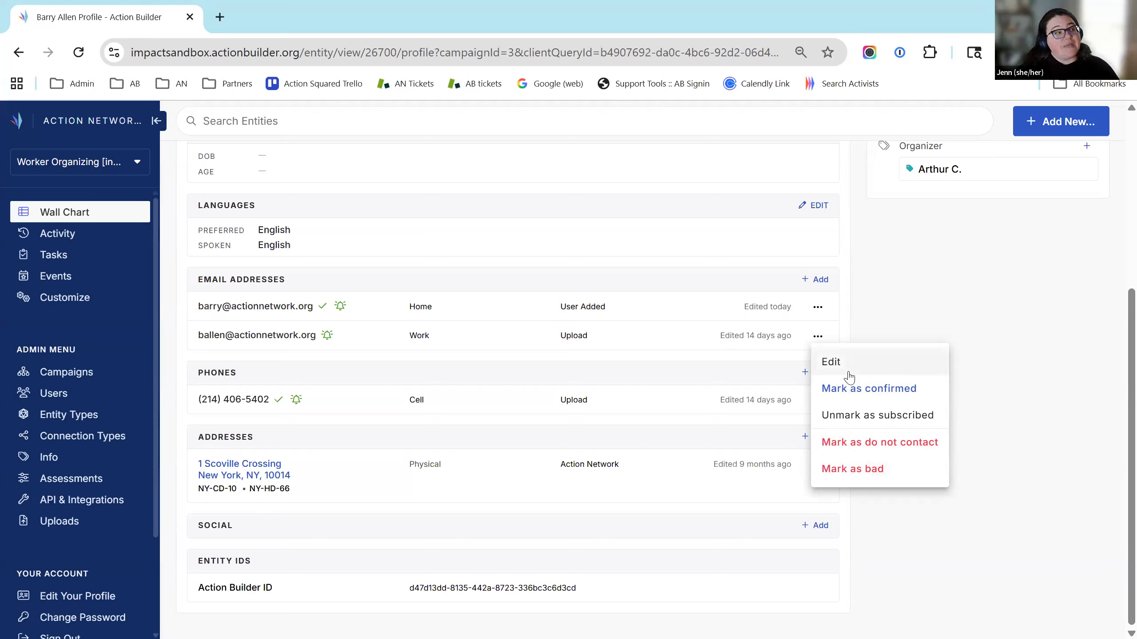
{"action": "left_click", "coordinate": [901, 471]}
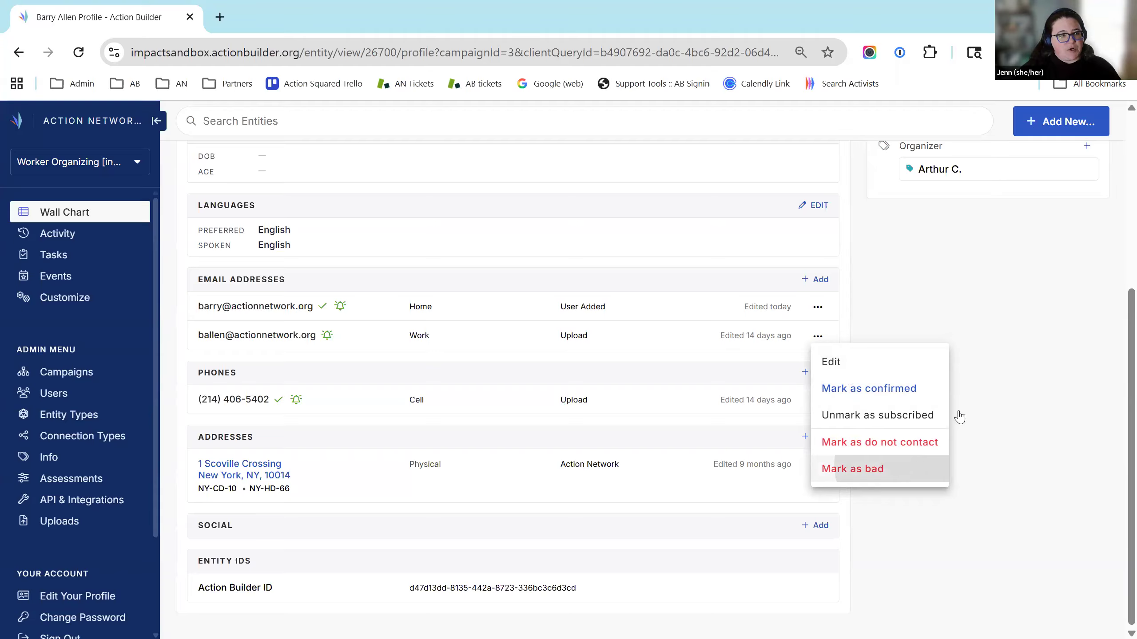
{"action": "left_click", "coordinate": [654, 157]}
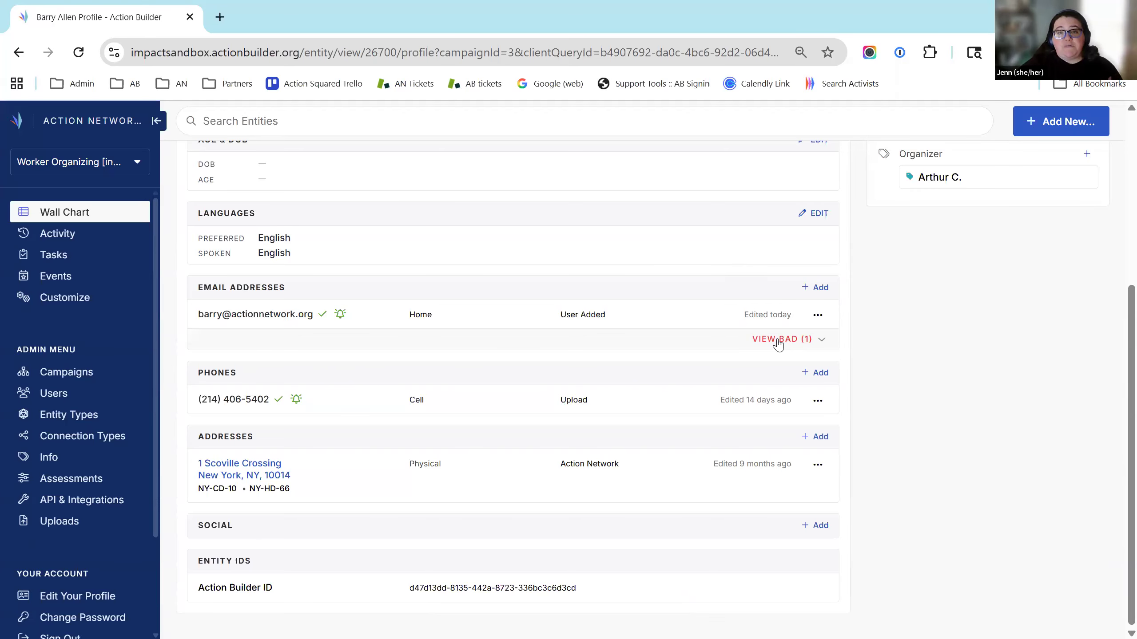
{"action": "left_click", "coordinate": [780, 339]}
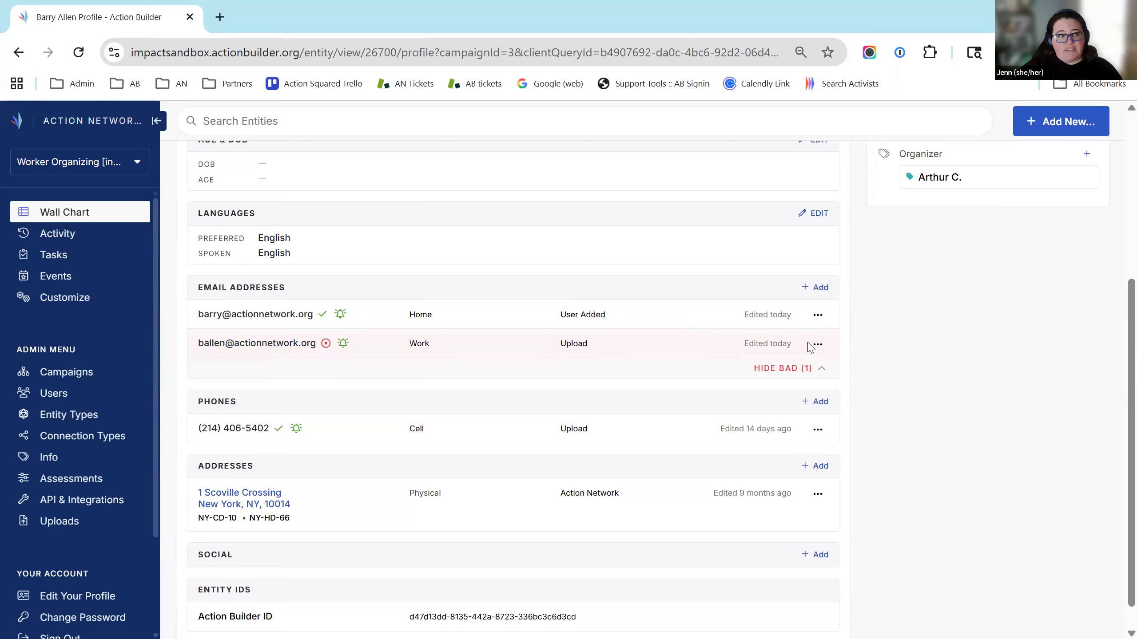
{"action": "left_click", "coordinate": [822, 373]}
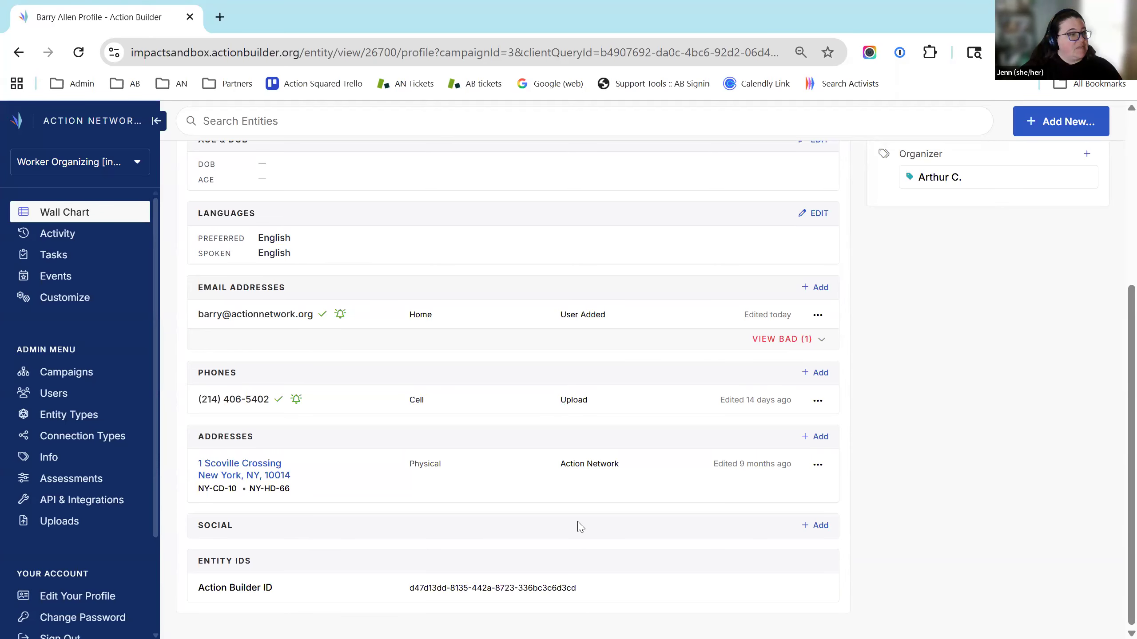
Start an Add Social entry with WhatsApp as the type, then close it without saving
{"action": "left_click", "coordinate": [816, 527]}
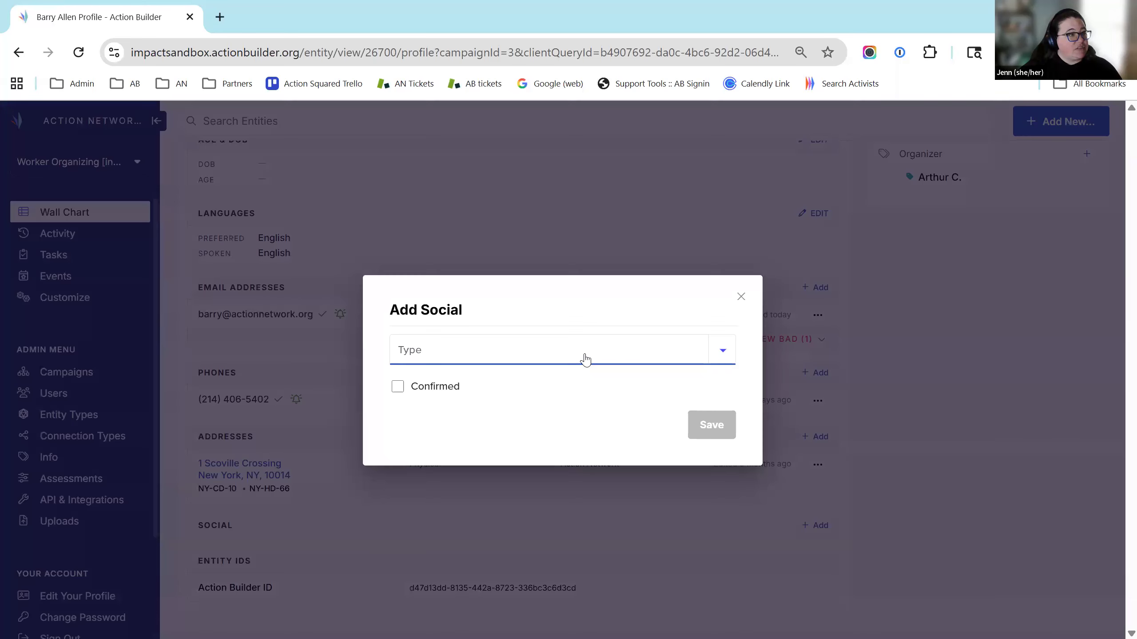
{"action": "left_click", "coordinate": [585, 359]}
{"action": "scroll", "coordinate": [650, 429], "scroll_direction": "down", "scroll_amount": 2}
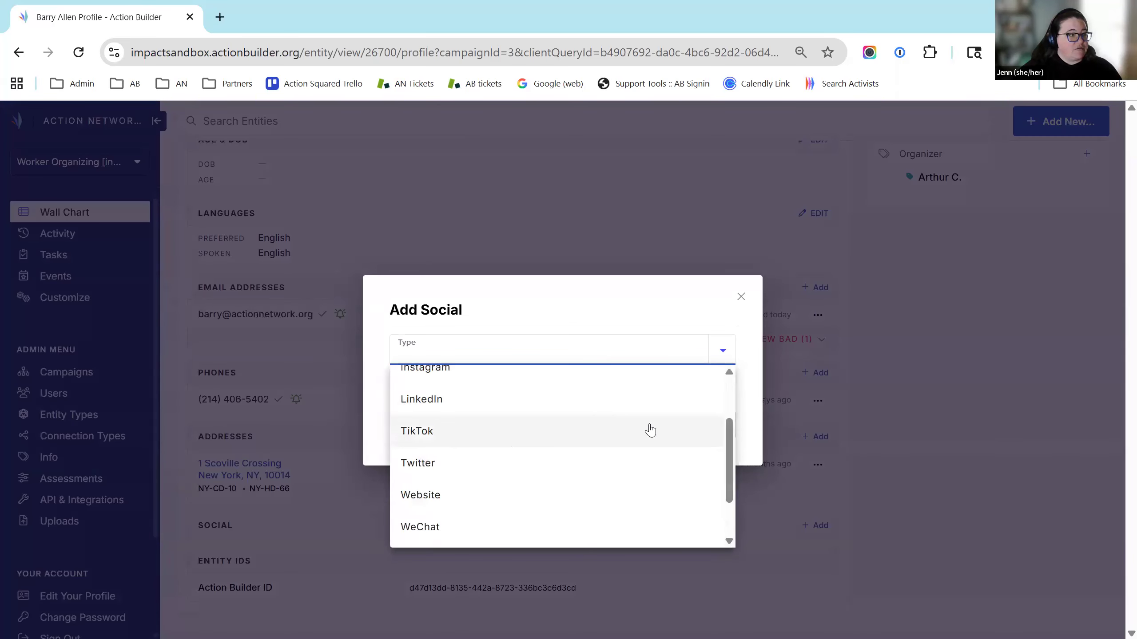
{"action": "scroll", "coordinate": [448, 456], "scroll_direction": "down", "scroll_amount": 2}
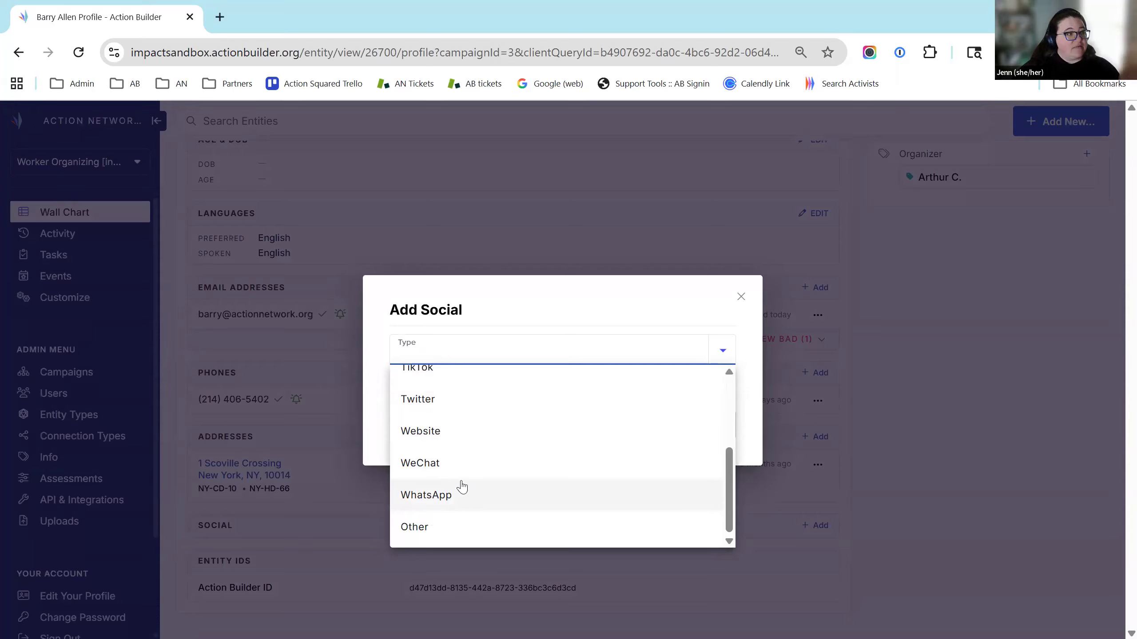
{"action": "left_click", "coordinate": [428, 504]}
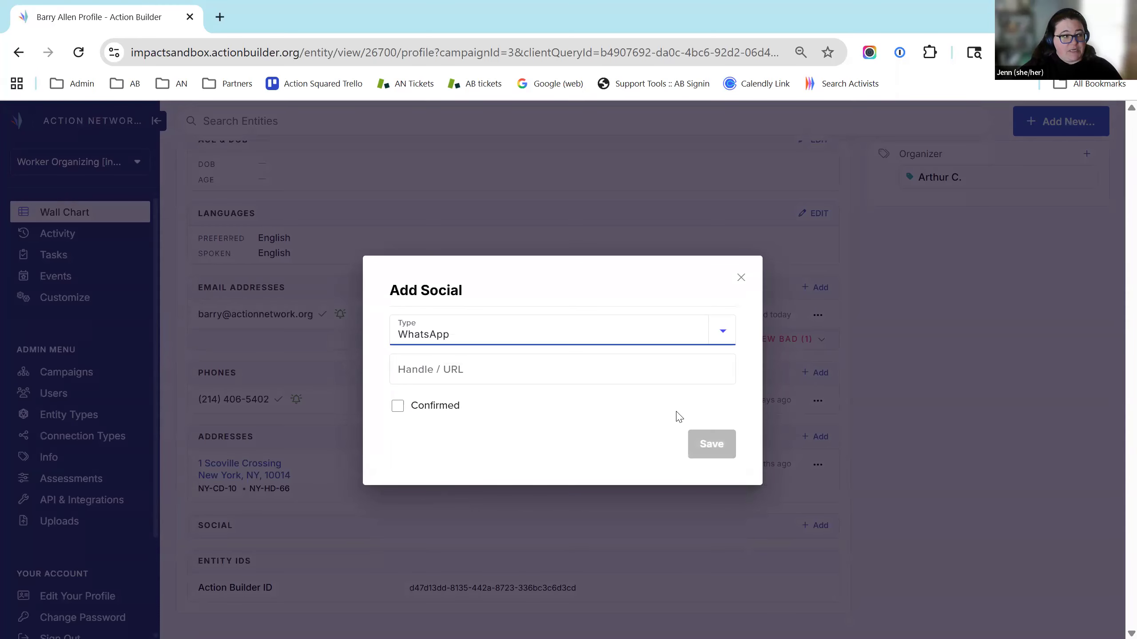
{"action": "left_click", "coordinate": [740, 277]}
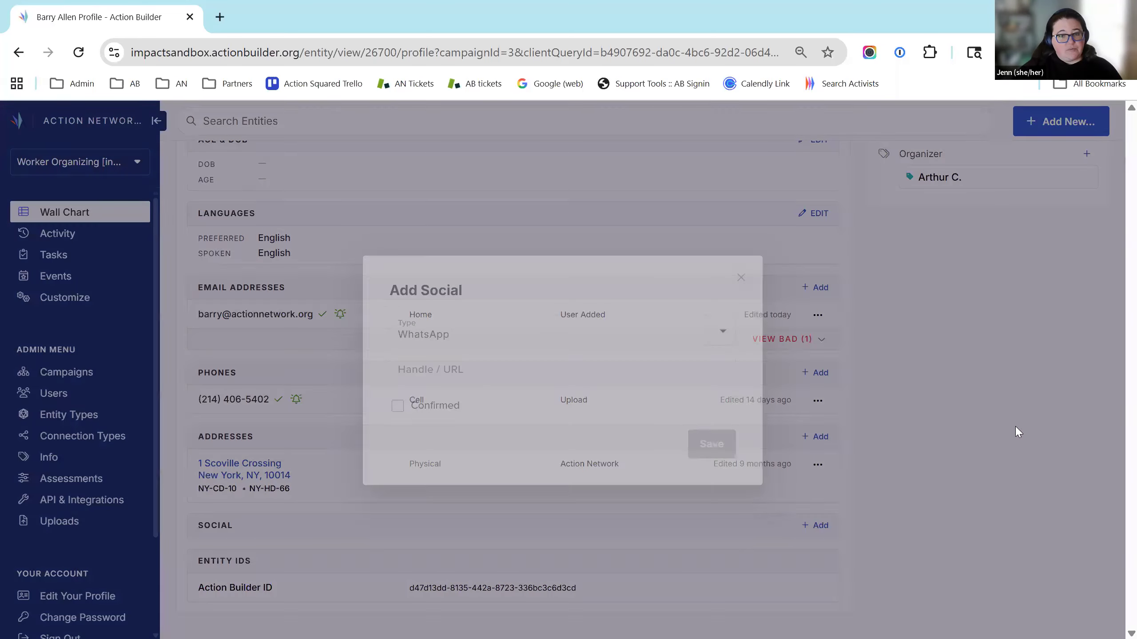
{"action": "scroll", "coordinate": [1030, 546], "scroll_direction": "up", "scroll_amount": 5}
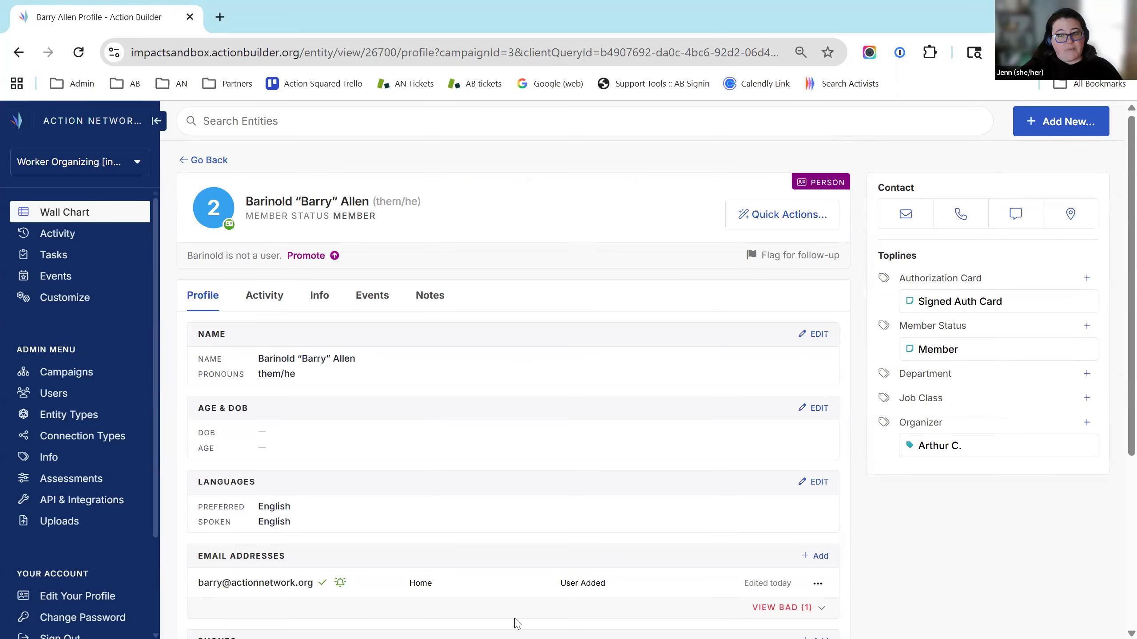
Show the 13-update Activity feed and scroll down to the Jan 13, 2026 entries
{"action": "left_click", "coordinate": [262, 298]}
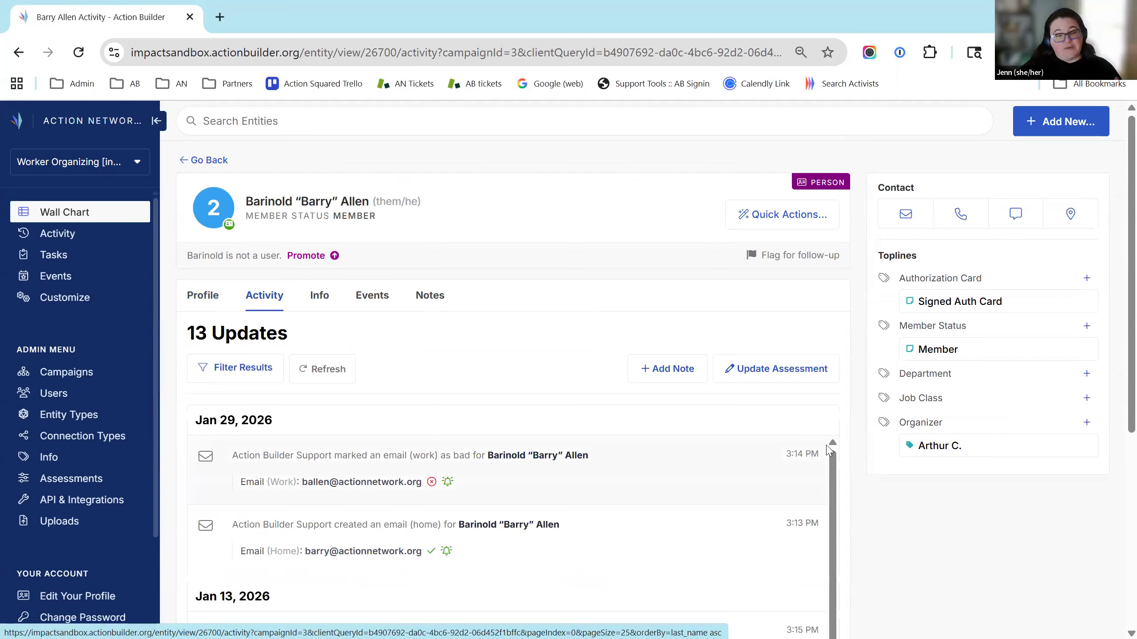
{"action": "scroll", "coordinate": [464, 474], "scroll_direction": "down", "scroll_amount": 5}
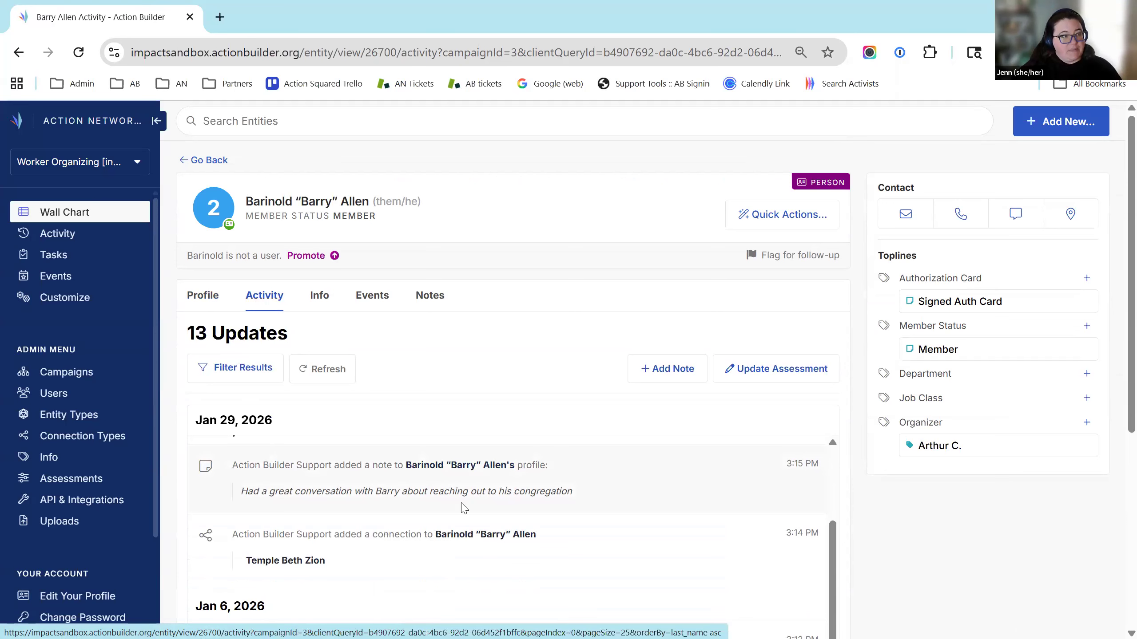
{"action": "scroll", "coordinate": [1012, 497], "scroll_direction": "down", "scroll_amount": 5}
{"action": "scroll", "coordinate": [836, 385], "scroll_direction": "up", "scroll_amount": 8}
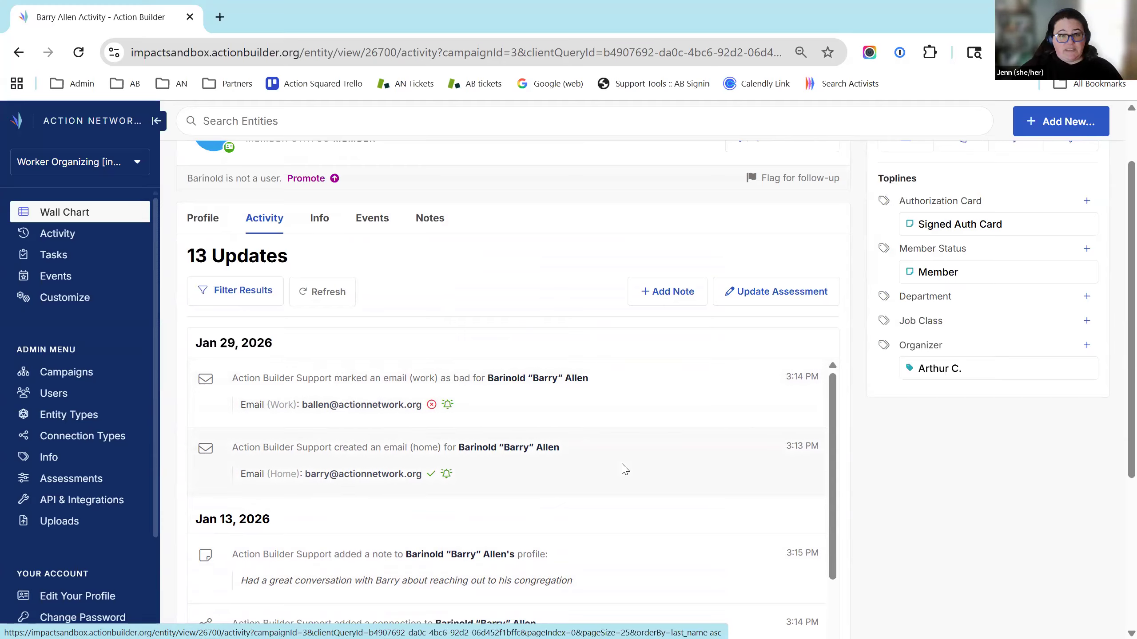
{"action": "scroll", "coordinate": [821, 479], "scroll_direction": "down", "scroll_amount": 2}
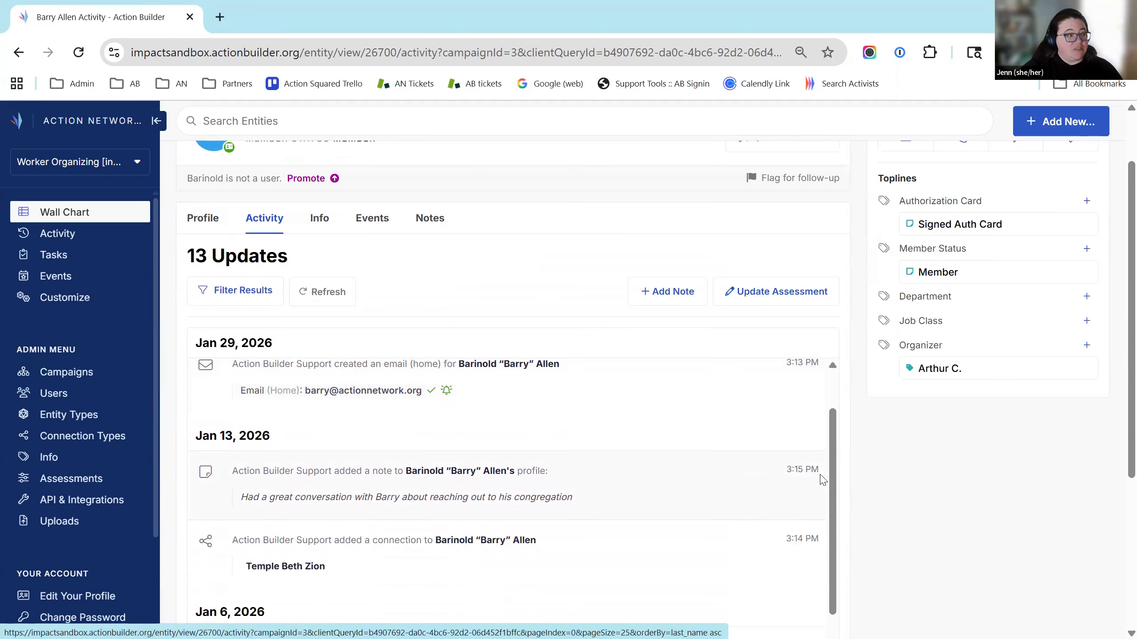
{"action": "triple_click", "coordinate": [285, 440]}
{"action": "left_click", "coordinate": [270, 452]}
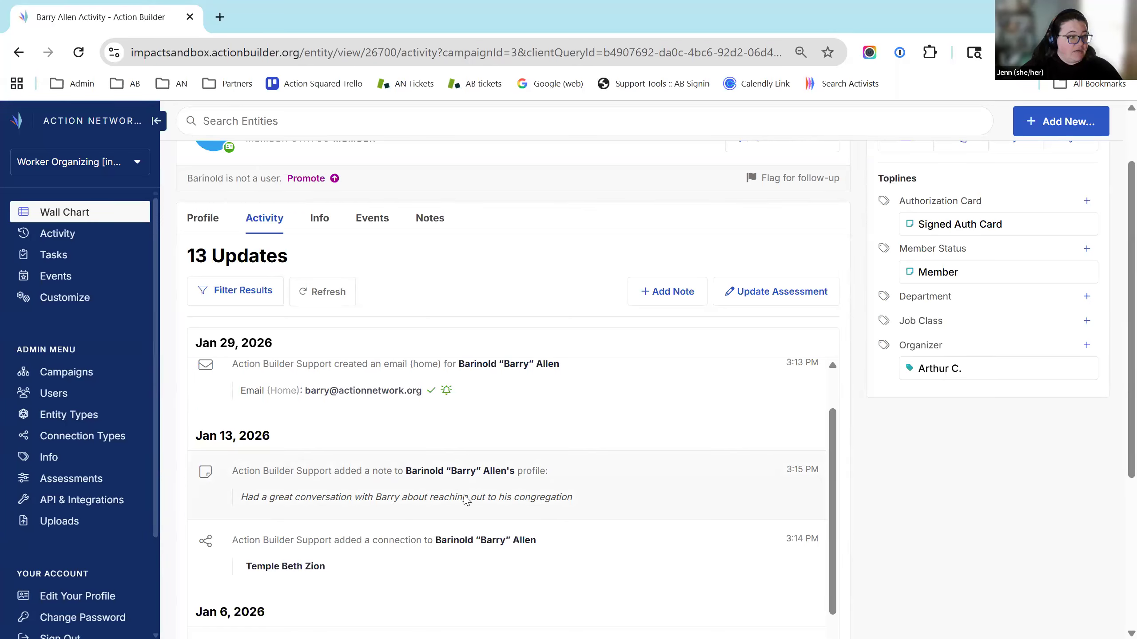
Scroll further down through older updates, including the Pledge to Vote response, then back up
{"action": "scroll", "coordinate": [492, 483], "scroll_direction": "down", "scroll_amount": 2}
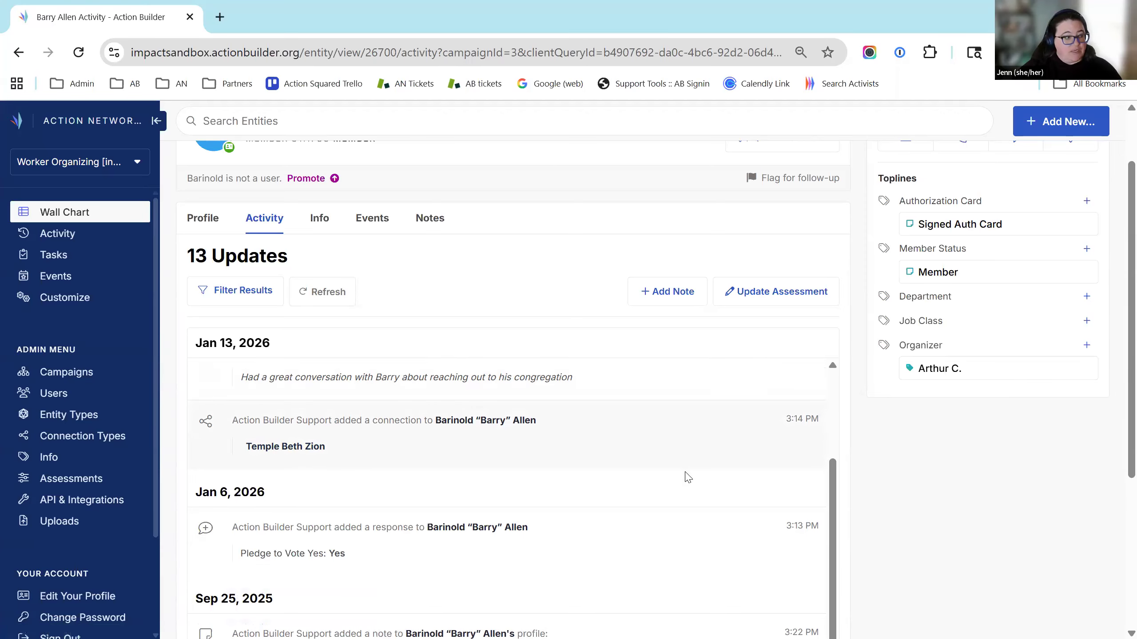
{"action": "scroll", "coordinate": [683, 475], "scroll_direction": "down", "scroll_amount": 2}
{"action": "scroll", "coordinate": [517, 427], "scroll_direction": "down", "scroll_amount": 3}
{"action": "scroll", "coordinate": [349, 492], "scroll_direction": "up", "scroll_amount": 3}
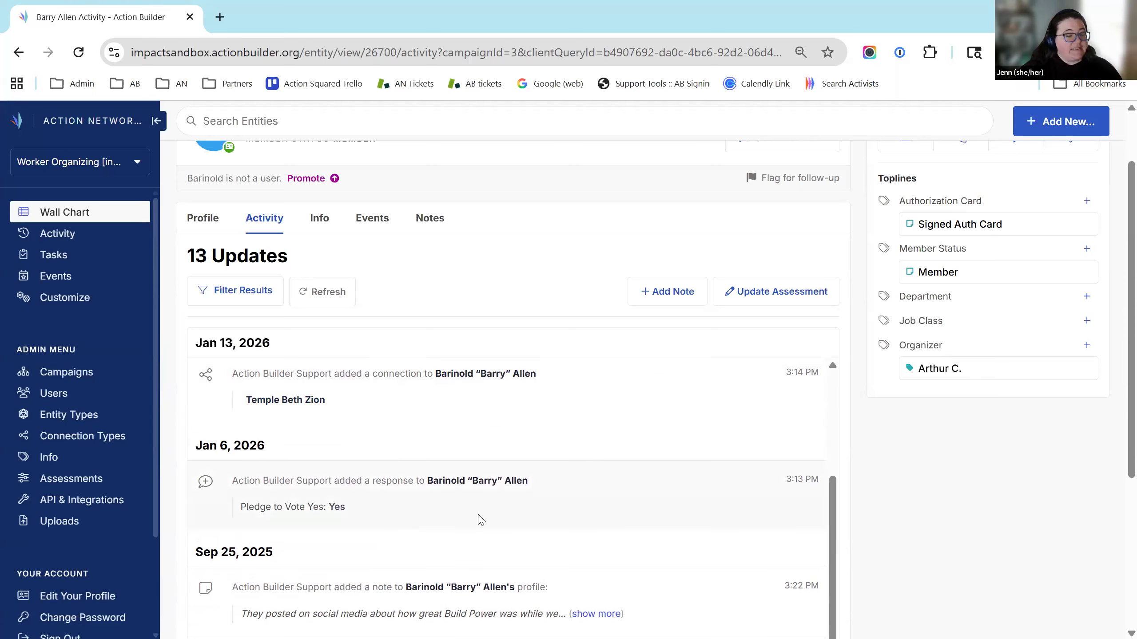
{"action": "scroll", "coordinate": [857, 510], "scroll_direction": "up", "scroll_amount": 2}
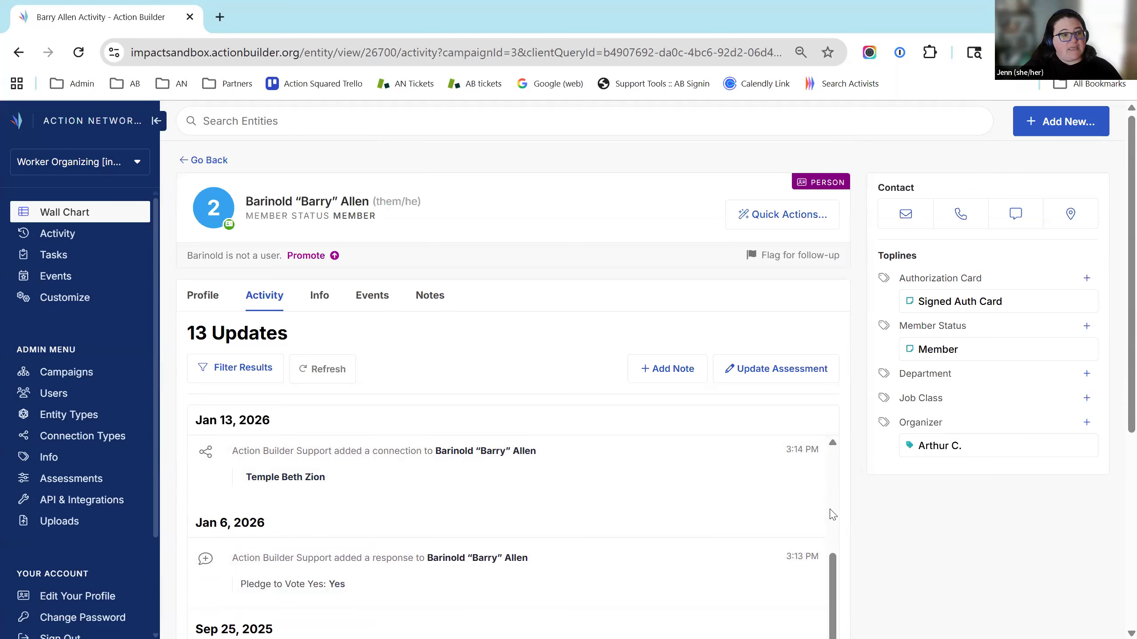
{"action": "scroll", "coordinate": [833, 515], "scroll_direction": "up", "scroll_amount": 3}
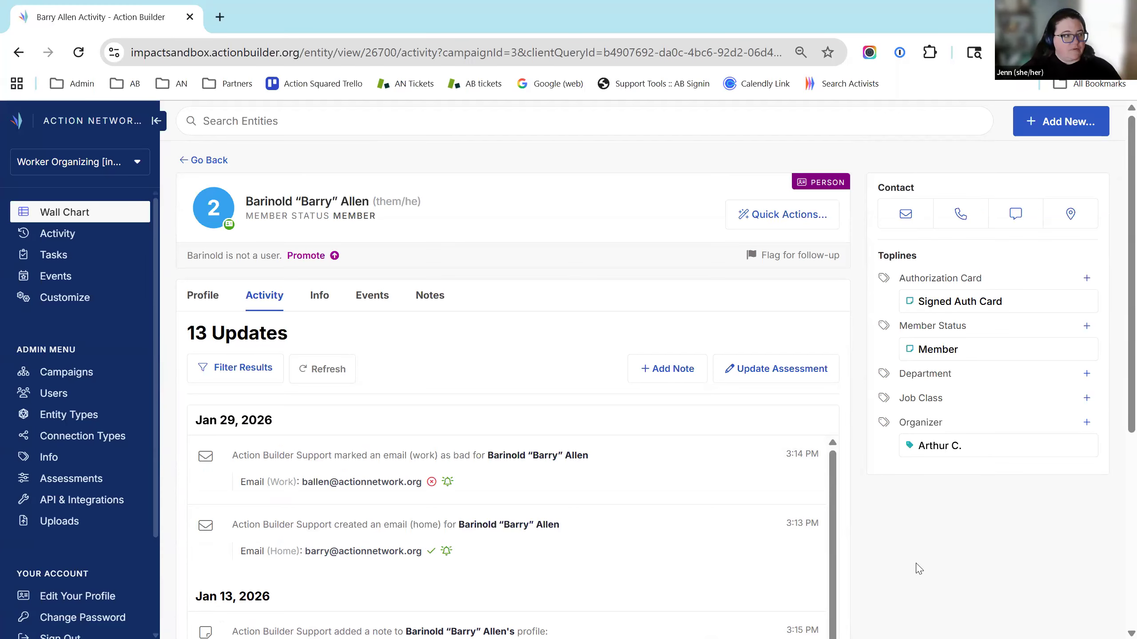
Scroll the Info fields to Activism & Campaign Activity and preview the Clementine.jpg photo on Took Photo
{"action": "left_click", "coordinate": [320, 296]}
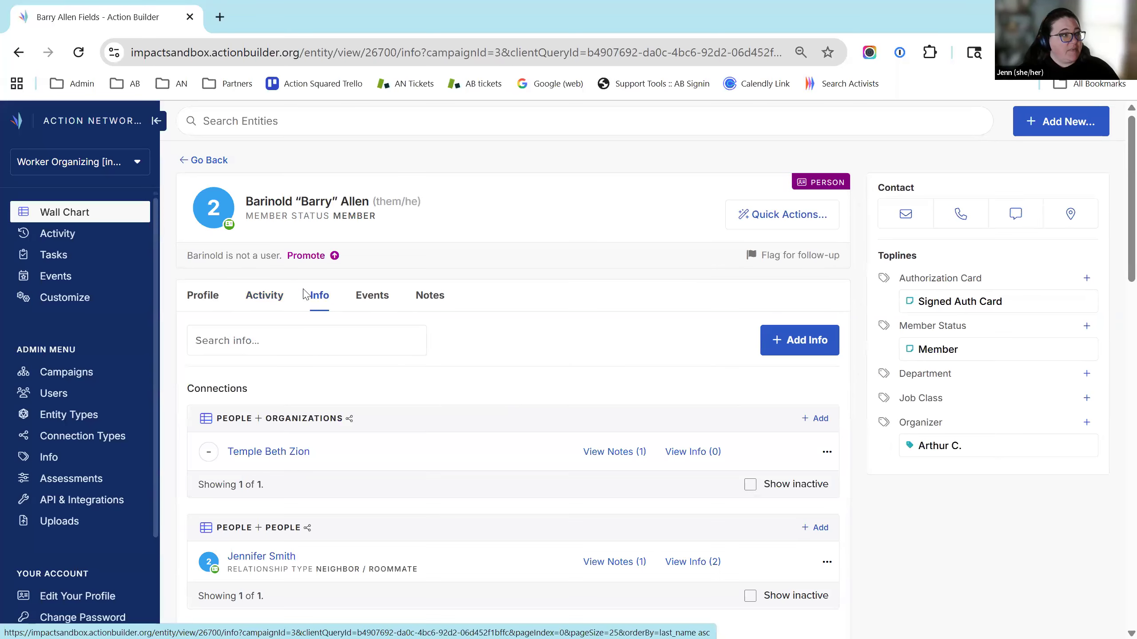
{"action": "scroll", "coordinate": [850, 359], "scroll_direction": "down", "scroll_amount": 2}
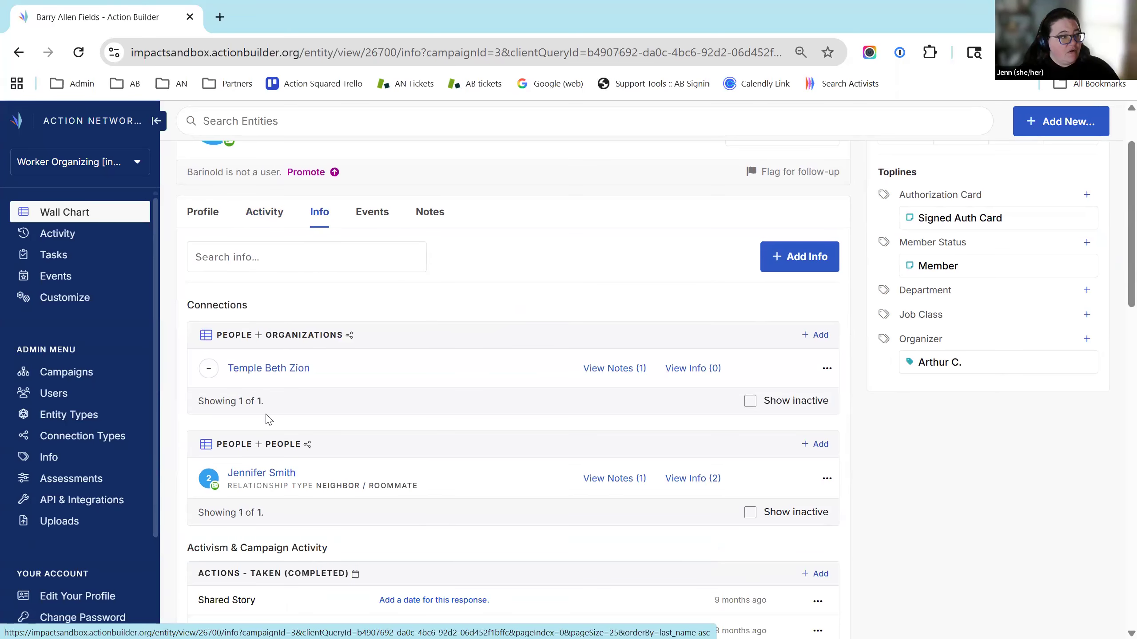
{"action": "scroll", "coordinate": [492, 327], "scroll_direction": "down", "scroll_amount": 8}
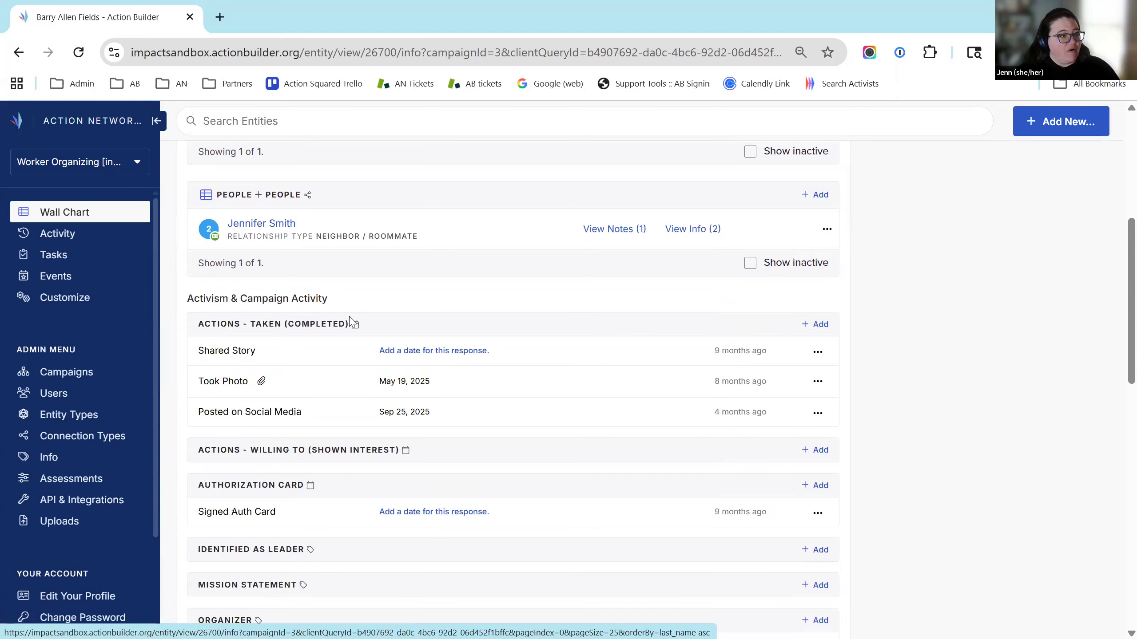
{"action": "scroll", "coordinate": [500, 531], "scroll_direction": "down", "scroll_amount": 2}
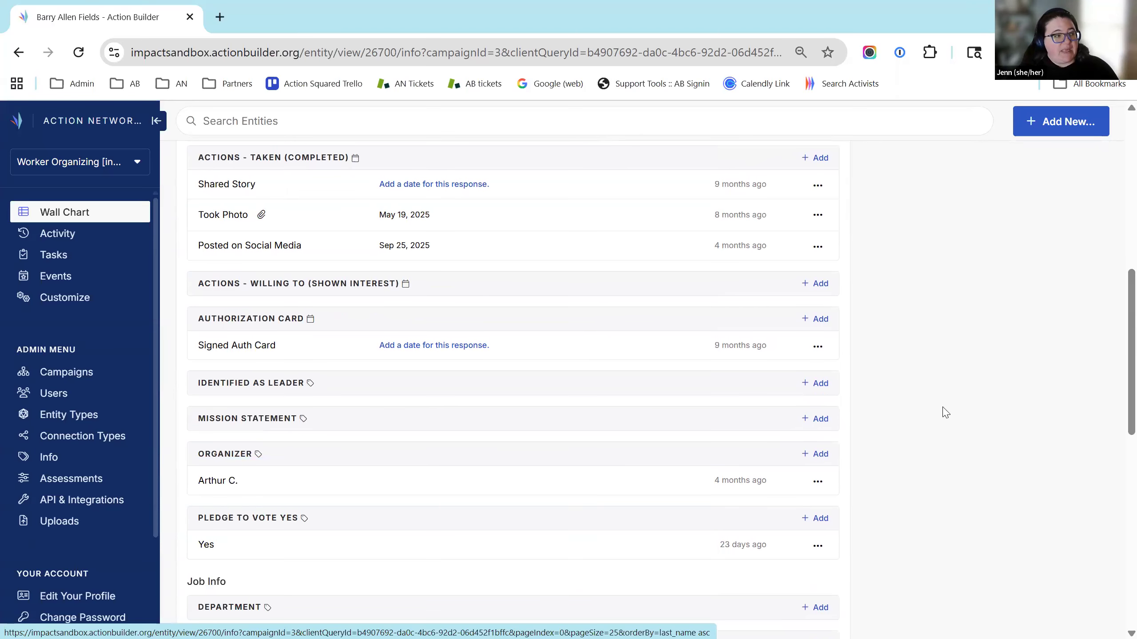
{"action": "scroll", "coordinate": [942, 409], "scroll_direction": "down", "scroll_amount": 2}
{"action": "scroll", "coordinate": [926, 442], "scroll_direction": "up", "scroll_amount": 4}
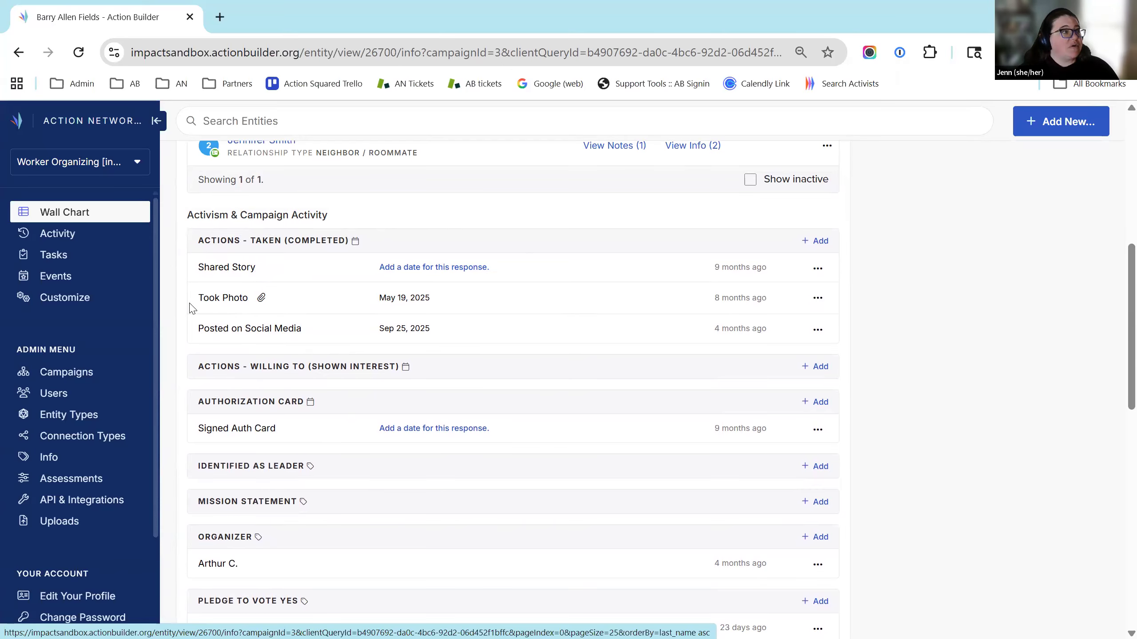
{"action": "left_click", "coordinate": [262, 299]}
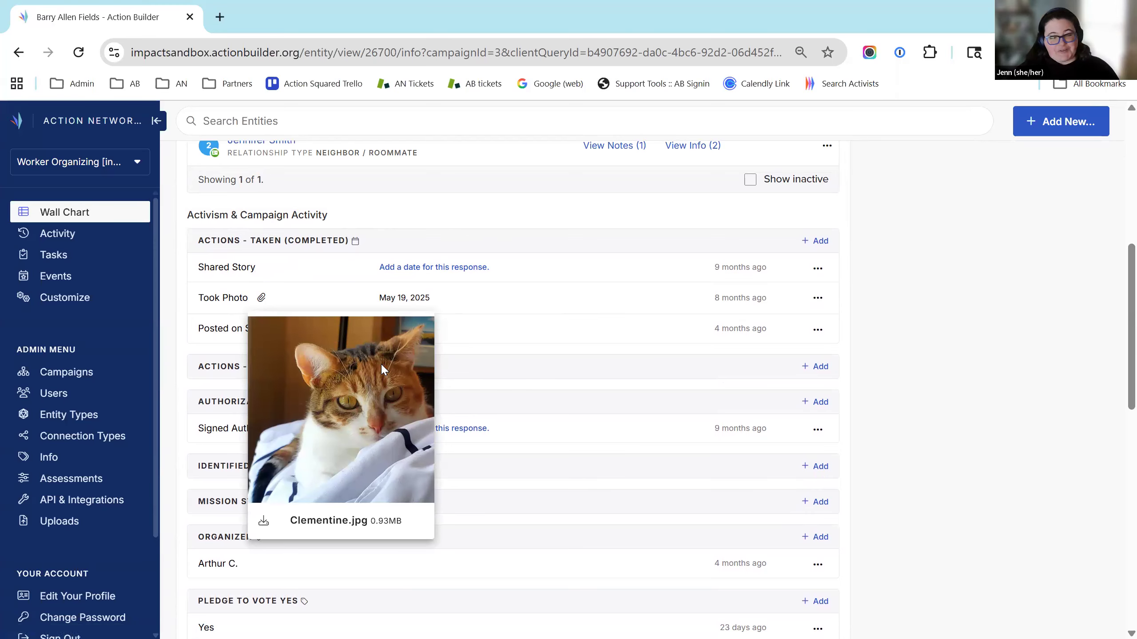
{"action": "left_click", "coordinate": [569, 343]}
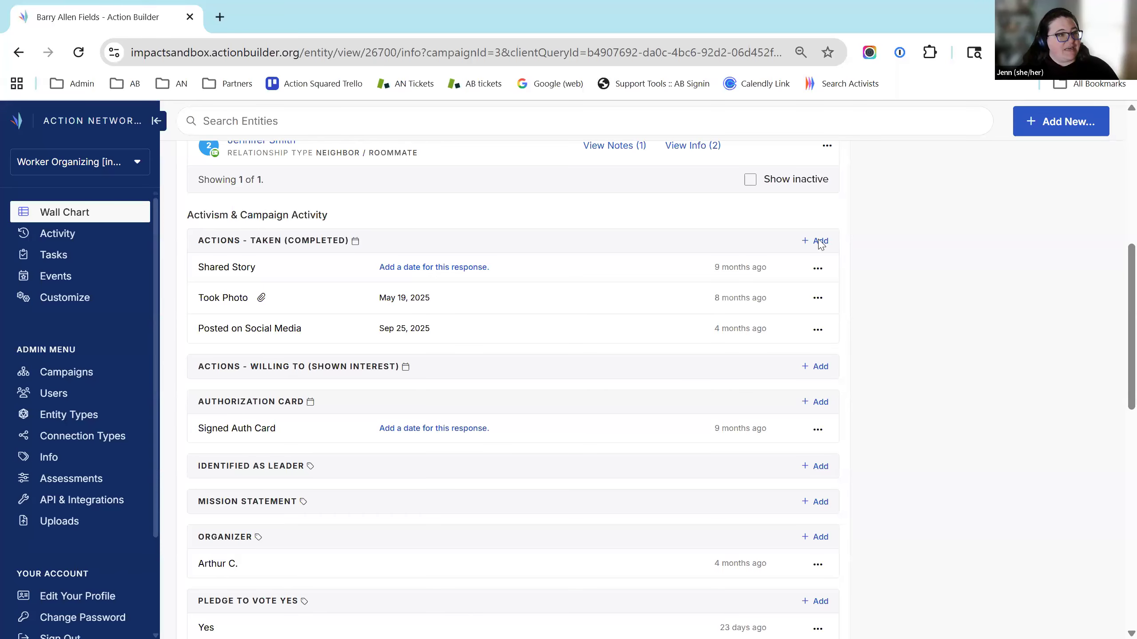
Add a 'Did something else' response dated 01/28/2026 to Actions - Taken (completed) and save it
{"action": "left_click", "coordinate": [818, 242]}
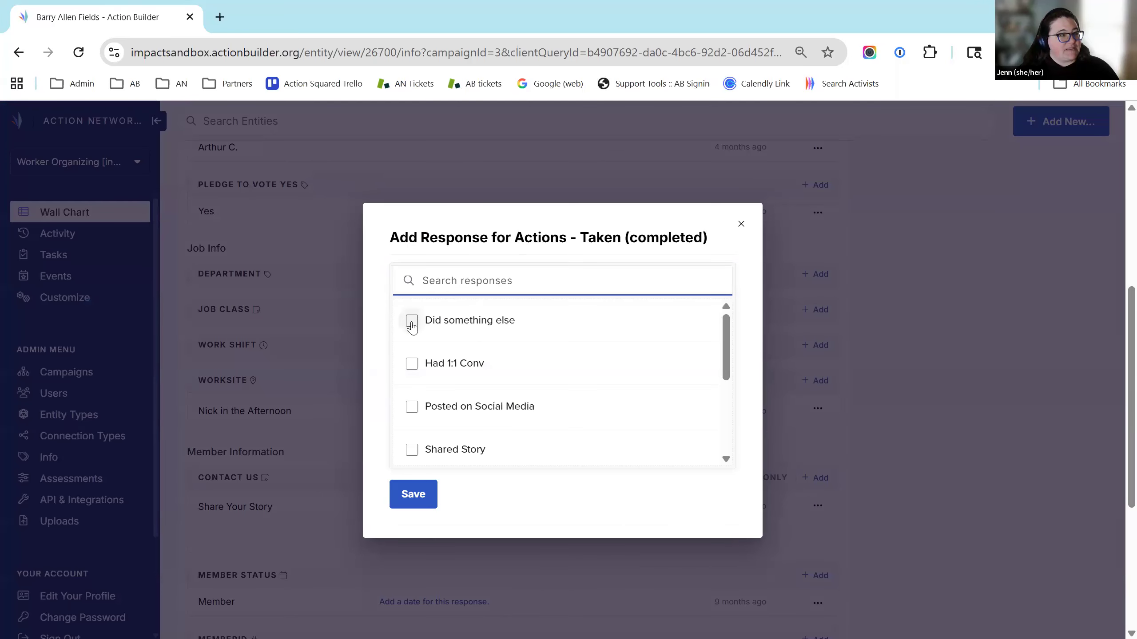
{"action": "left_click", "coordinate": [411, 322]}
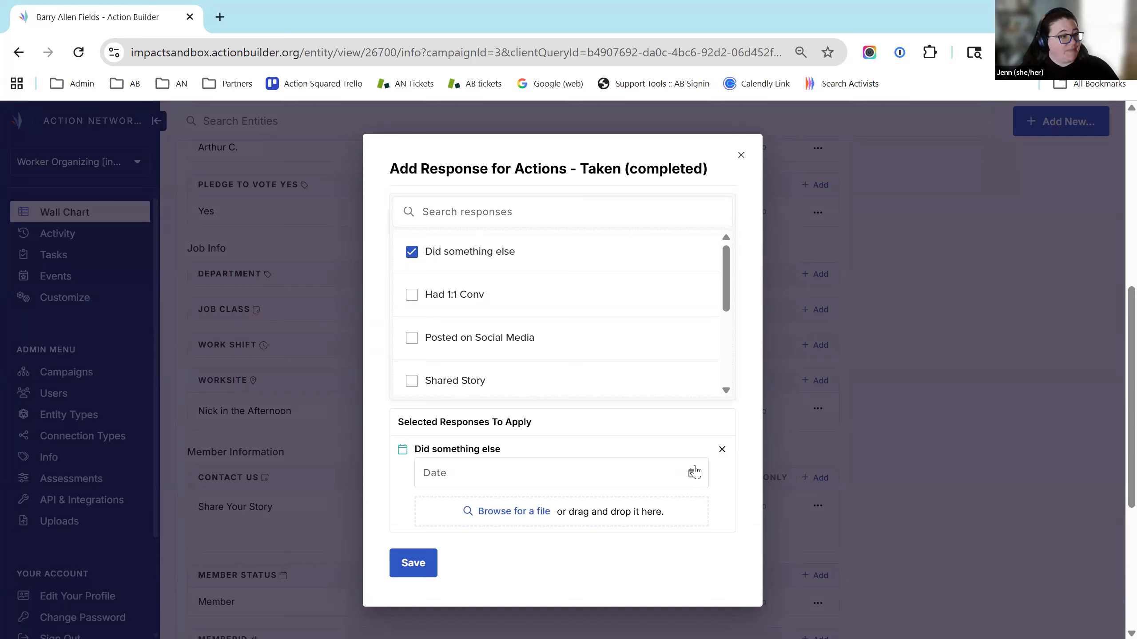
{"action": "left_click", "coordinate": [692, 474]}
{"action": "left_click", "coordinate": [513, 392]}
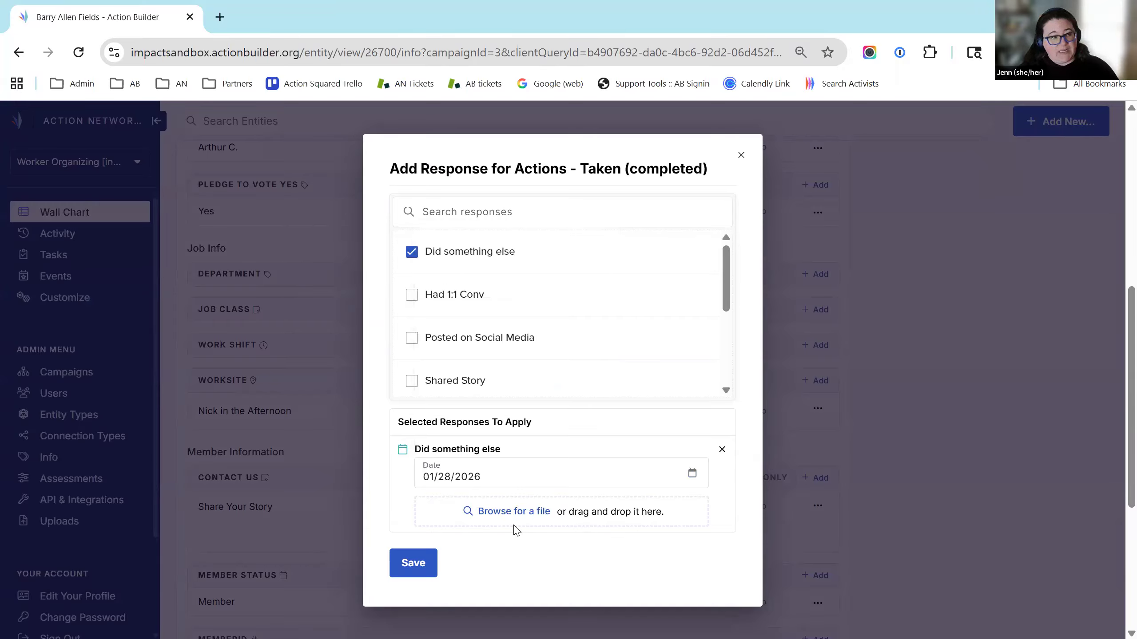
{"action": "left_click", "coordinate": [420, 564]}
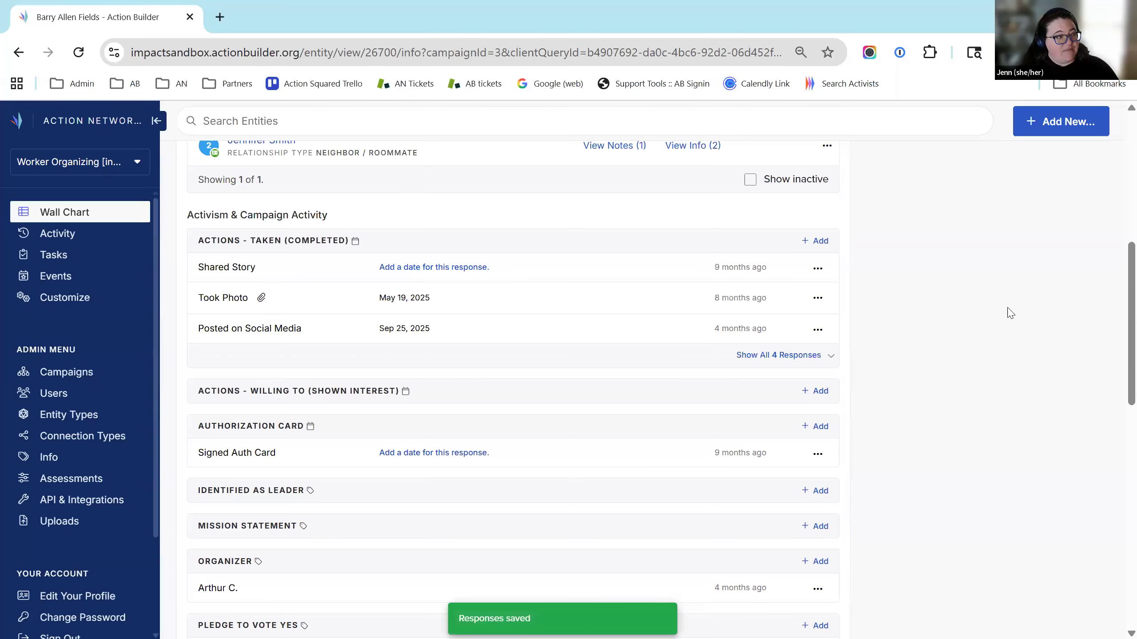
{"action": "scroll", "coordinate": [1014, 344], "scroll_direction": "down", "scroll_amount": 10}
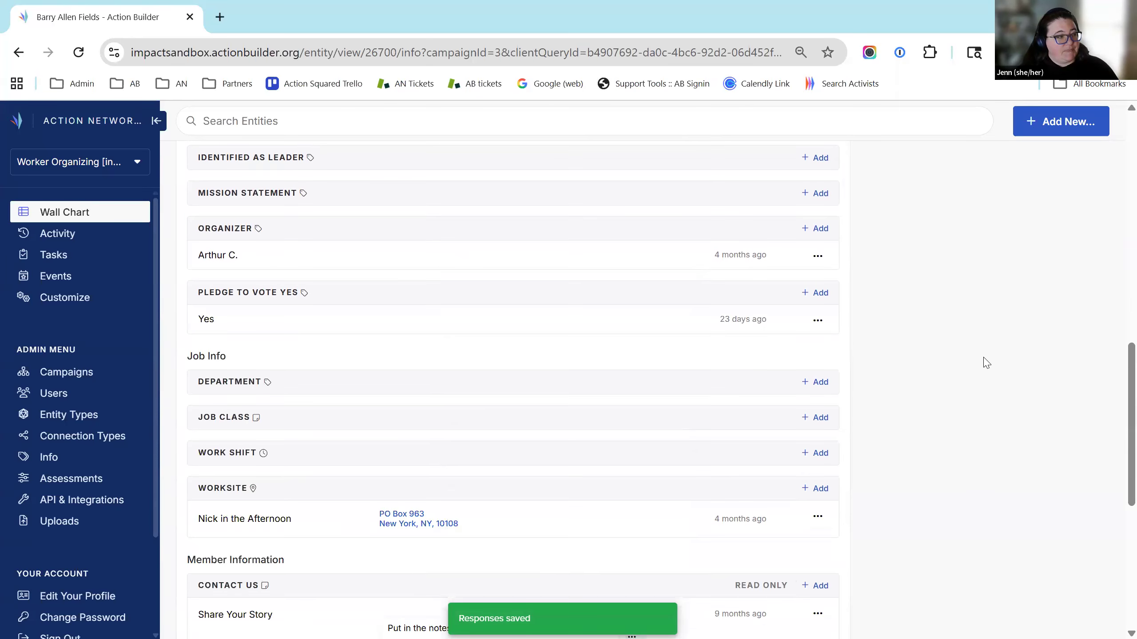
{"action": "scroll", "coordinate": [814, 288], "scroll_direction": "down", "scroll_amount": 2}
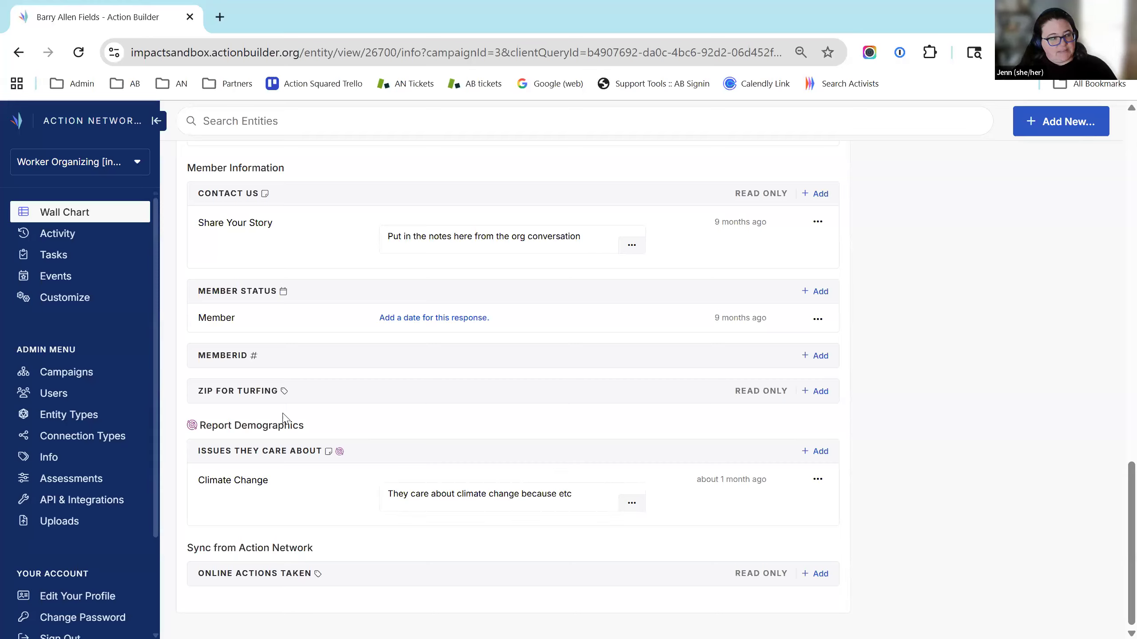
{"action": "mouse_move", "coordinate": [192, 429]}
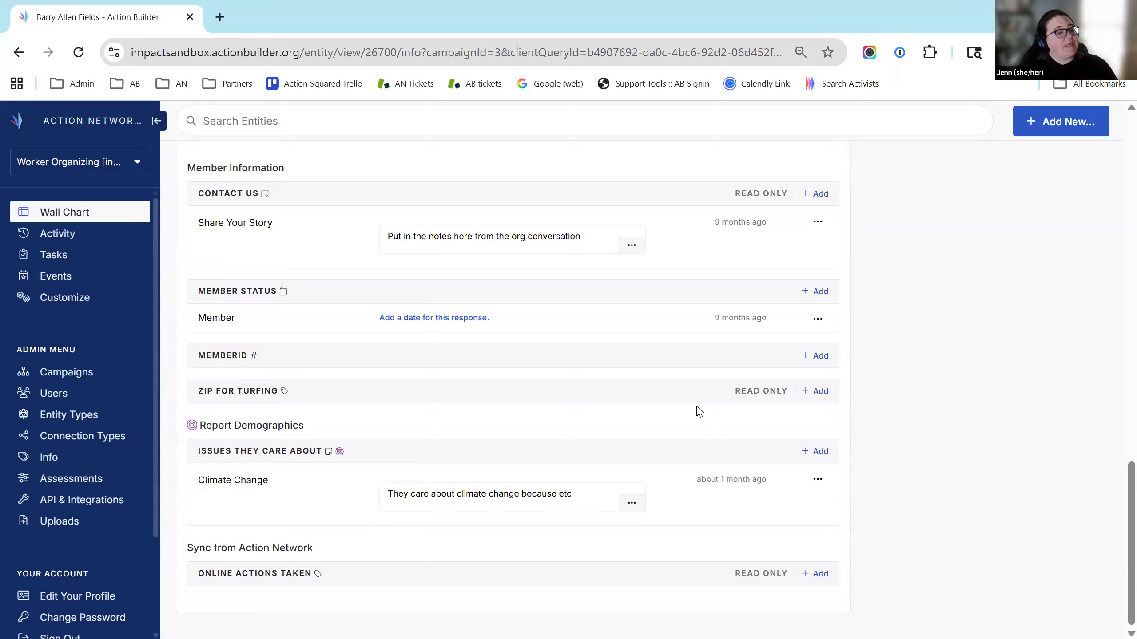
{"action": "scroll", "coordinate": [819, 531], "scroll_direction": "up", "scroll_amount": 15}
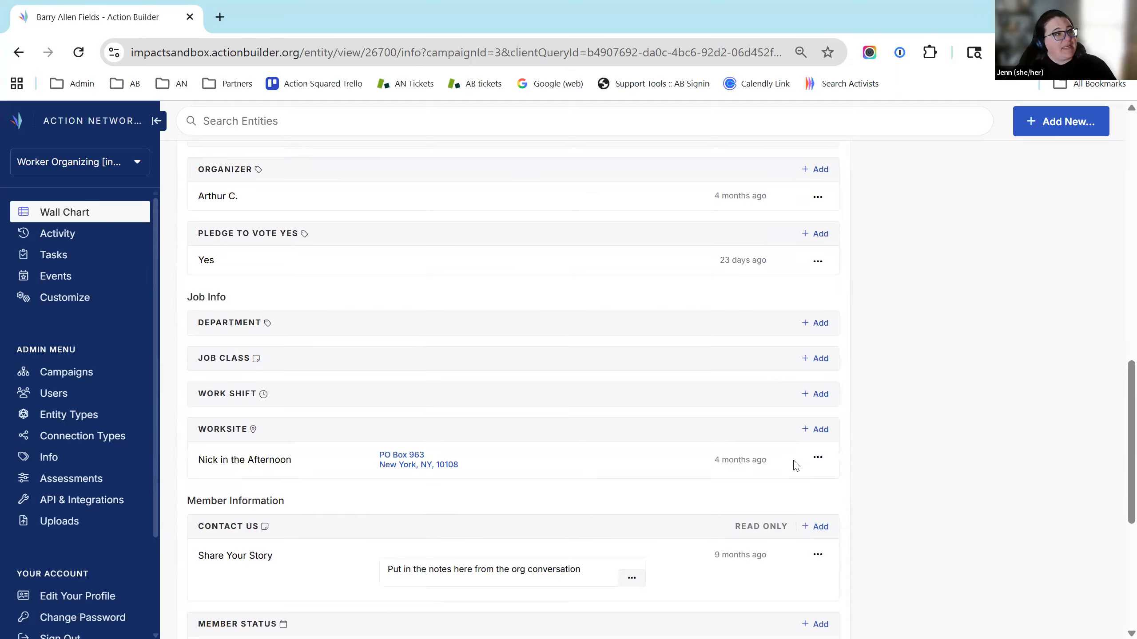
{"action": "scroll", "coordinate": [272, 190], "scroll_direction": "up", "scroll_amount": 4}
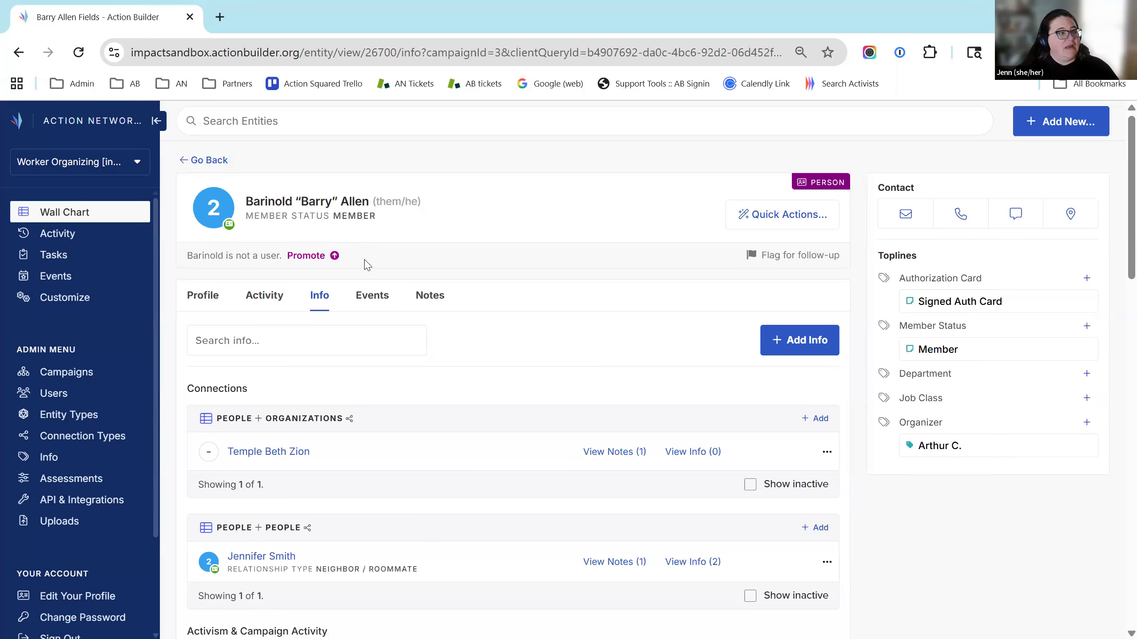
{"action": "scroll", "coordinate": [360, 259], "scroll_direction": "down", "scroll_amount": 15}
{"action": "scroll", "coordinate": [401, 393], "scroll_direction": "down", "scroll_amount": 1}
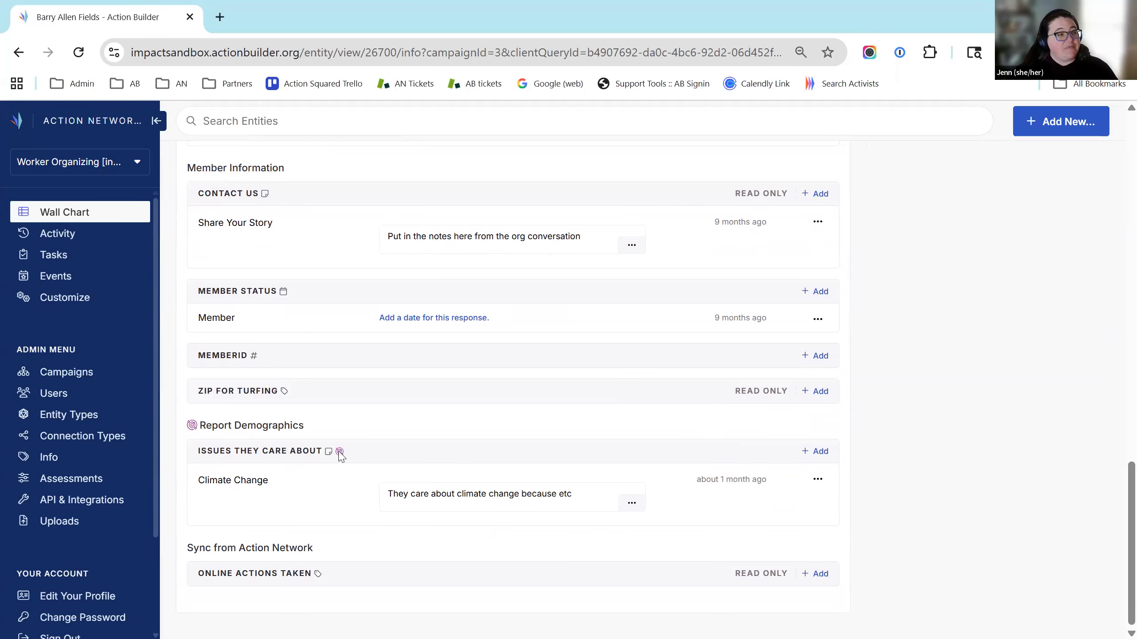
{"action": "mouse_move", "coordinate": [340, 452]}
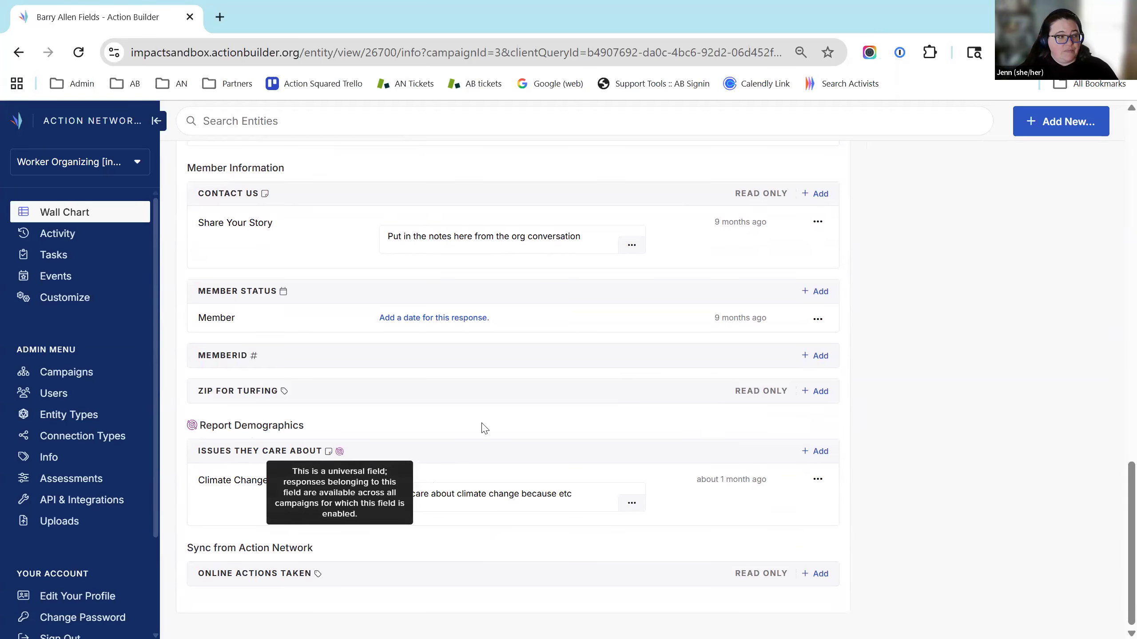
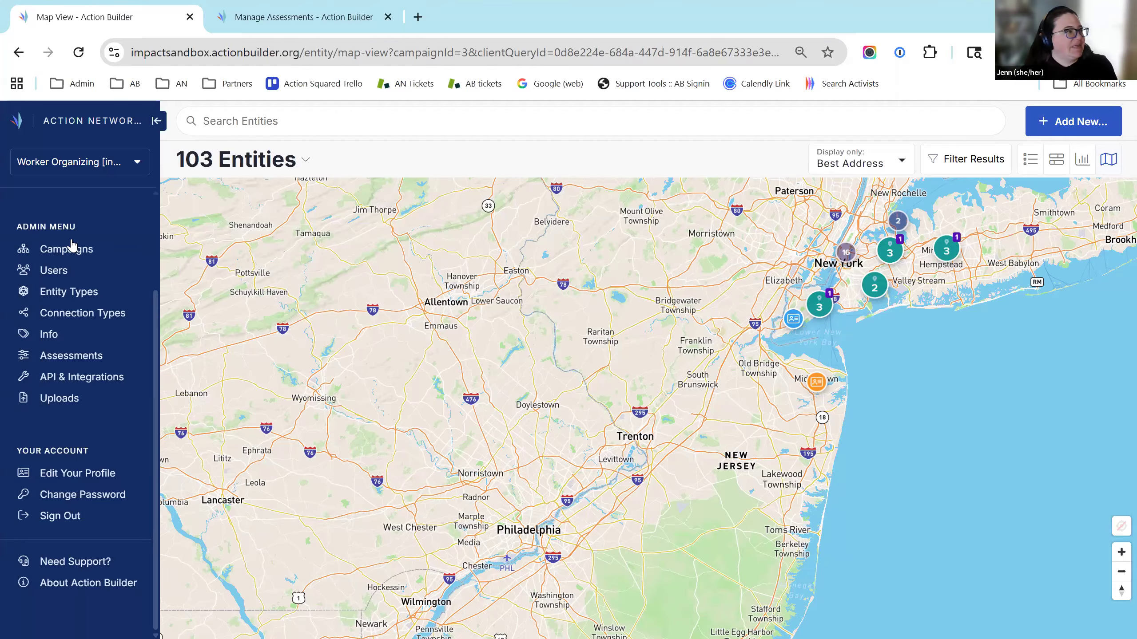
Switch from Map View to the Wall Chart list of the campaign's 103 entities
{"action": "scroll", "coordinate": [71, 245], "scroll_direction": "up", "scroll_amount": 3}
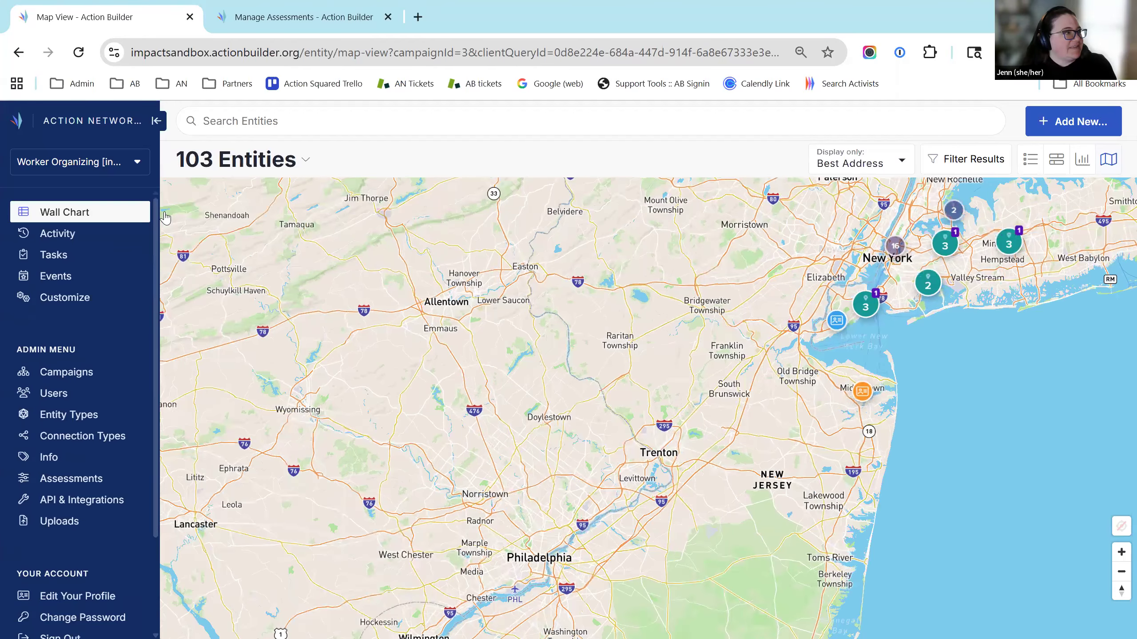
{"action": "left_click", "coordinate": [64, 212]}
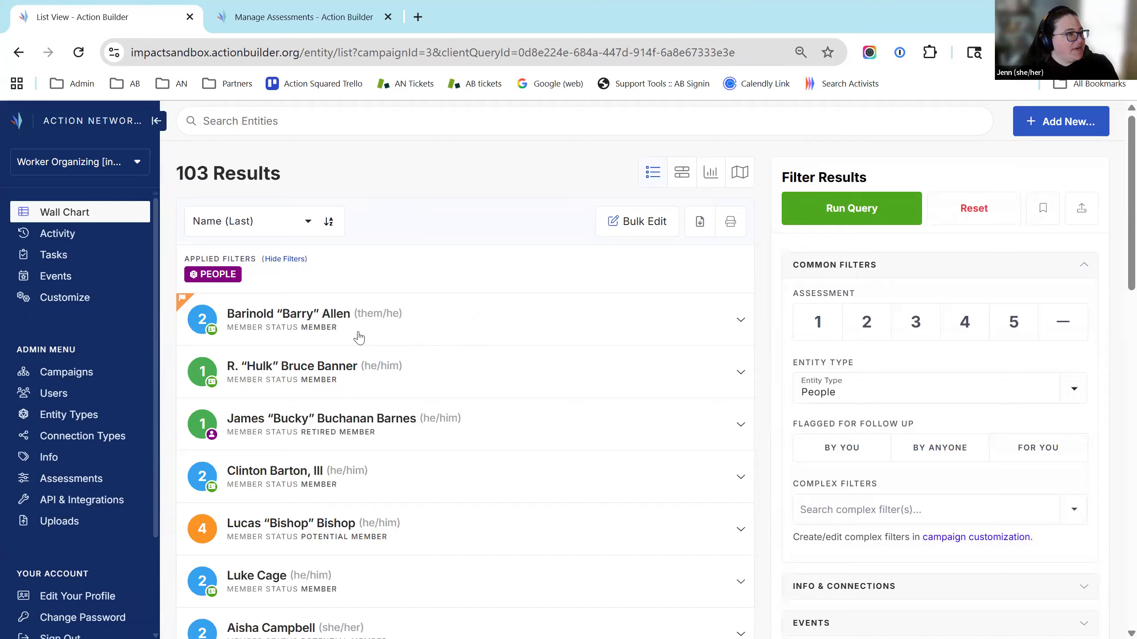
{"action": "left_click", "coordinate": [501, 372]}
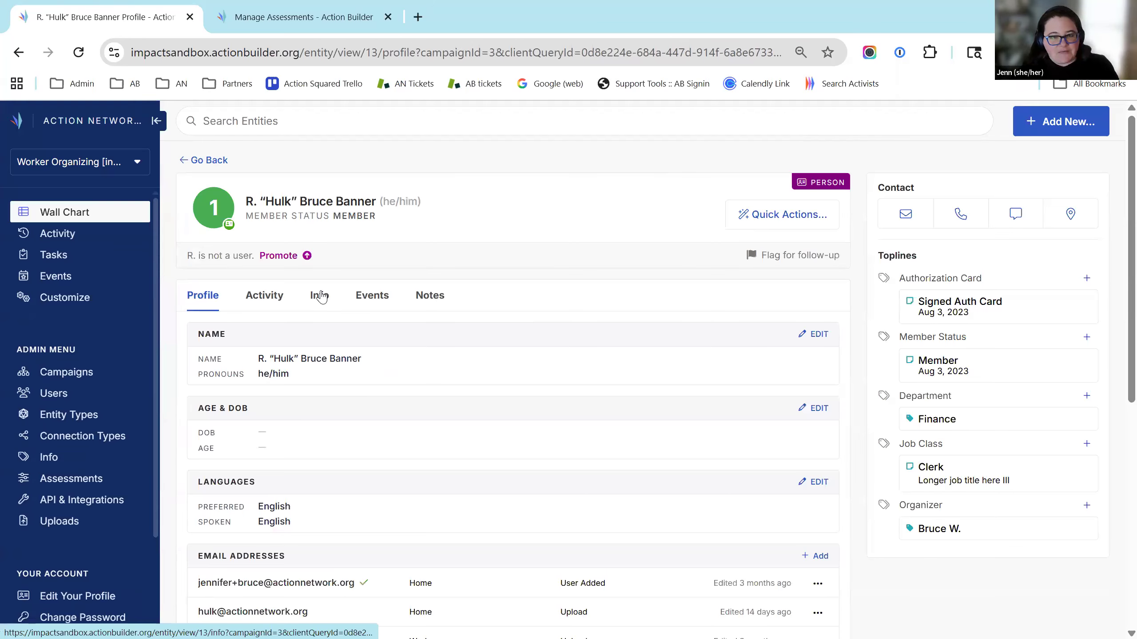
{"action": "left_click", "coordinate": [321, 297]}
{"action": "scroll", "coordinate": [450, 220], "scroll_direction": "down", "scroll_amount": 3}
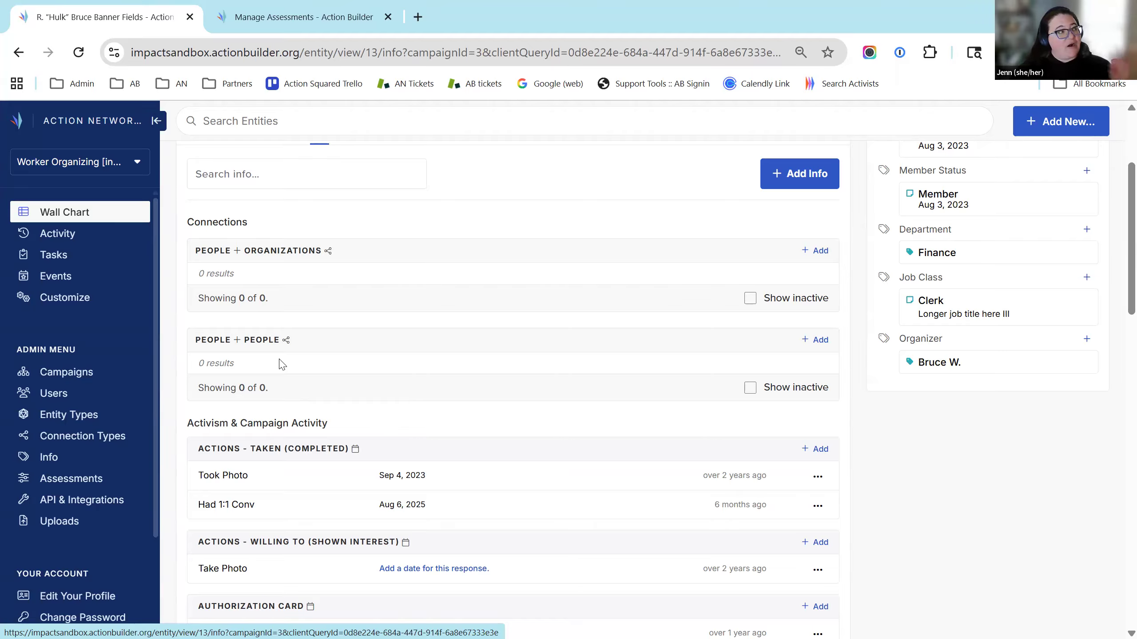
{"action": "left_click", "coordinate": [72, 213]}
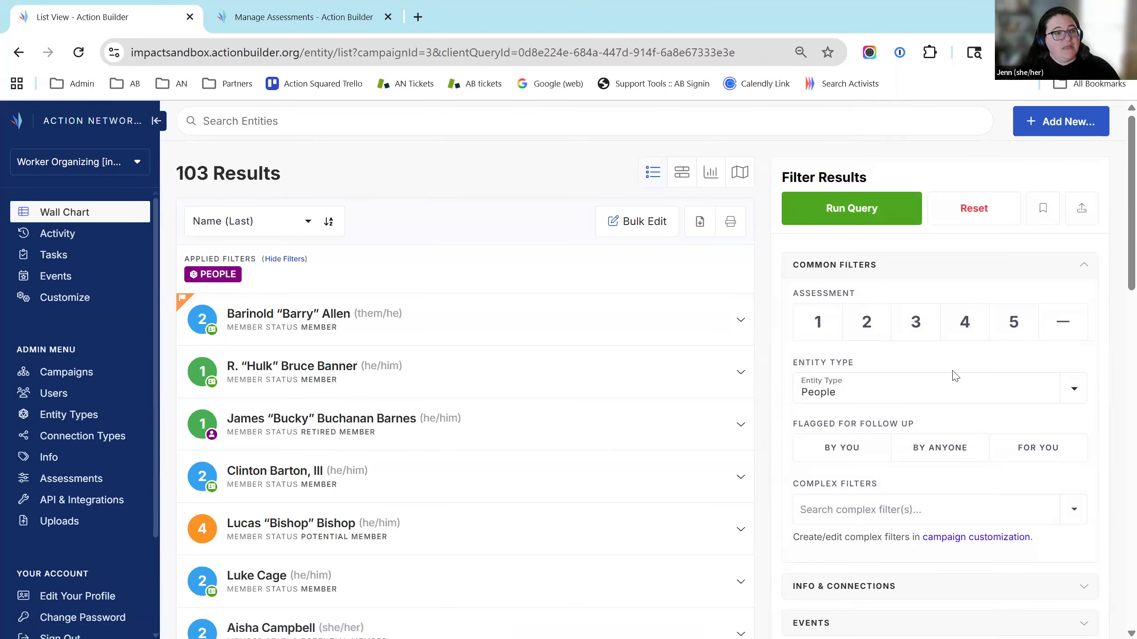
Filter the entity type to Organizations only and run the query, leaving Temple Beth Zion
{"action": "left_click", "coordinate": [1042, 395]}
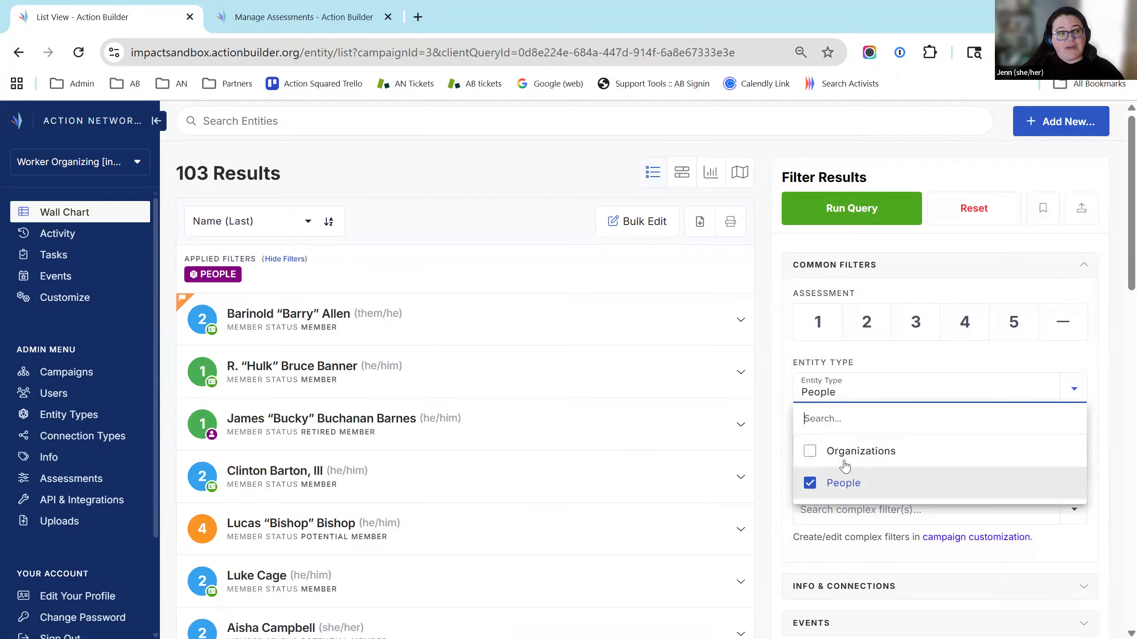
{"action": "left_click", "coordinate": [810, 452]}
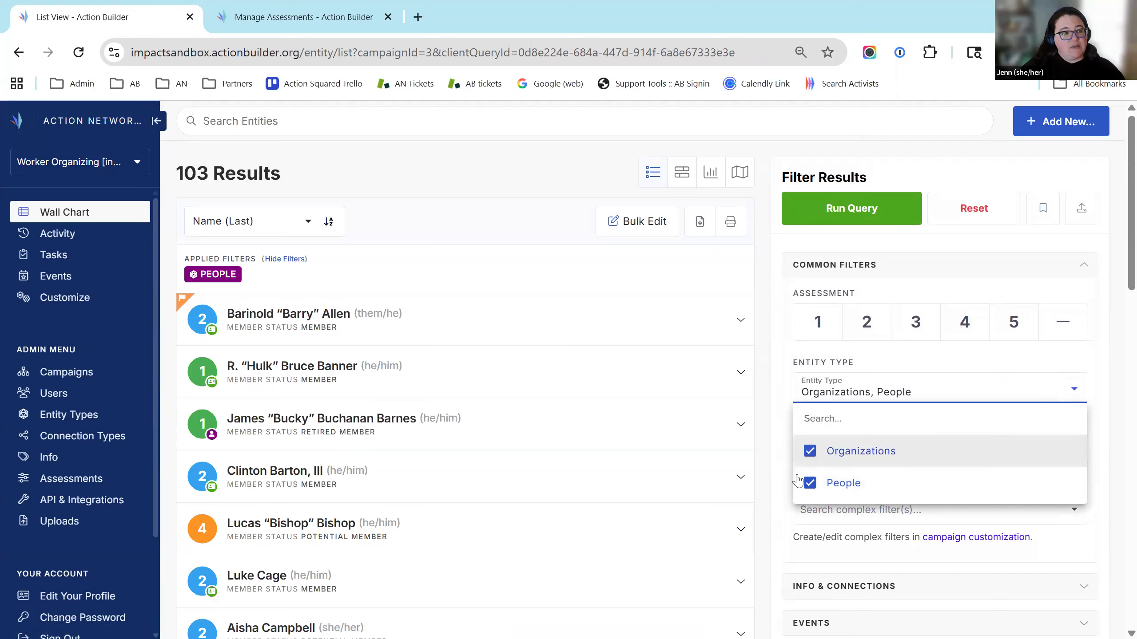
{"action": "left_click", "coordinate": [809, 488]}
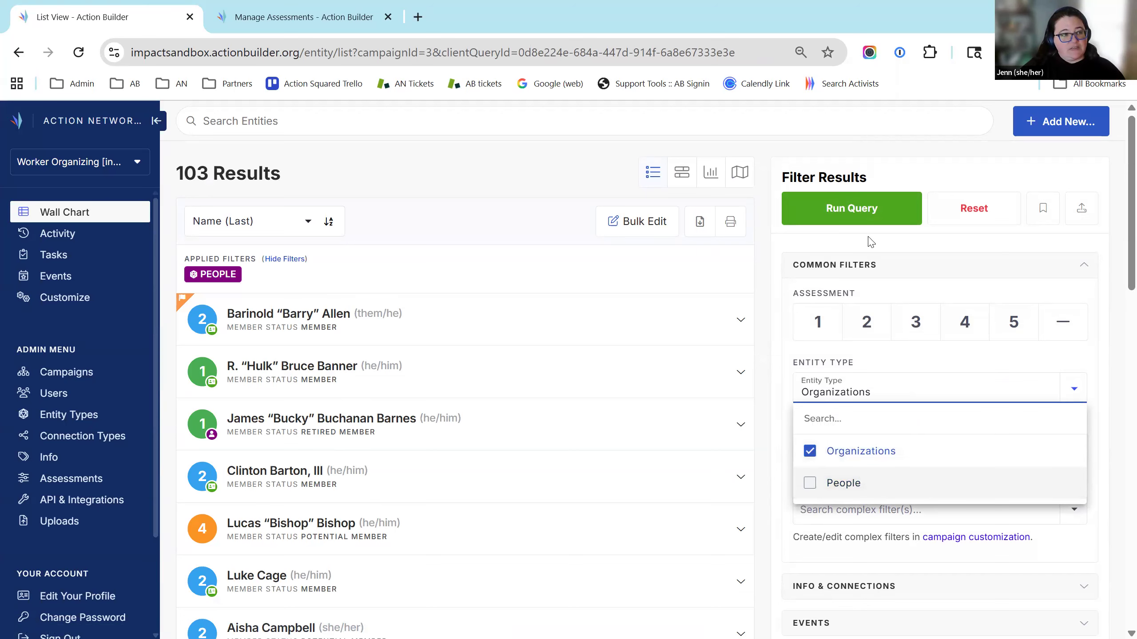
{"action": "left_click", "coordinate": [851, 209]}
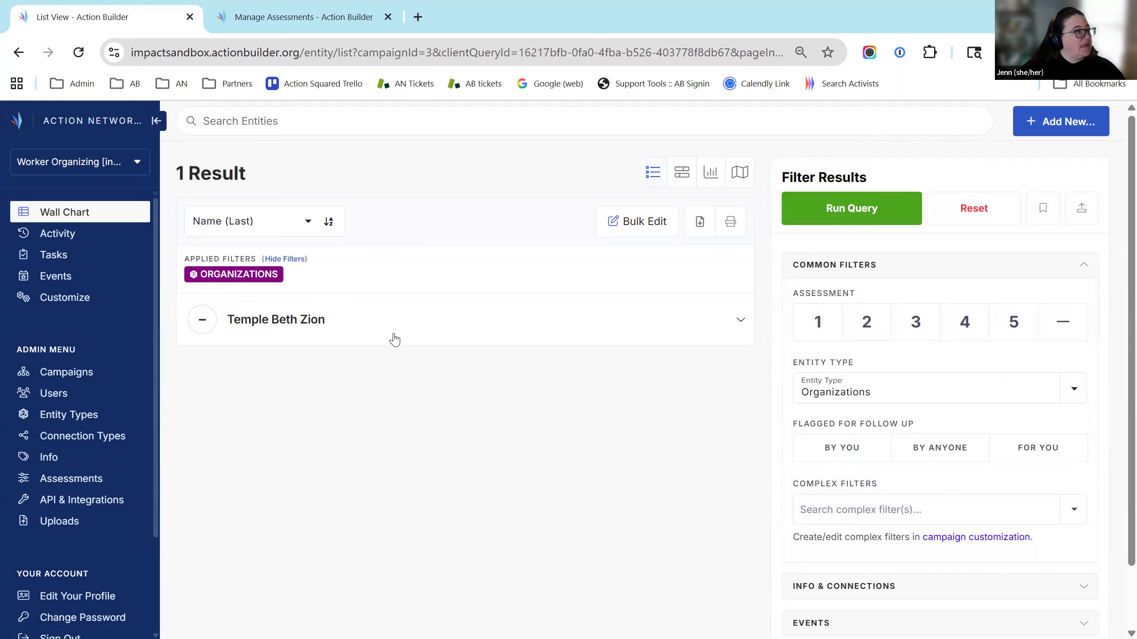
{"action": "scroll", "coordinate": [672, 420], "scroll_direction": "down", "scroll_amount": 2}
{"action": "scroll", "coordinate": [799, 432], "scroll_direction": "up", "scroll_amount": 2}
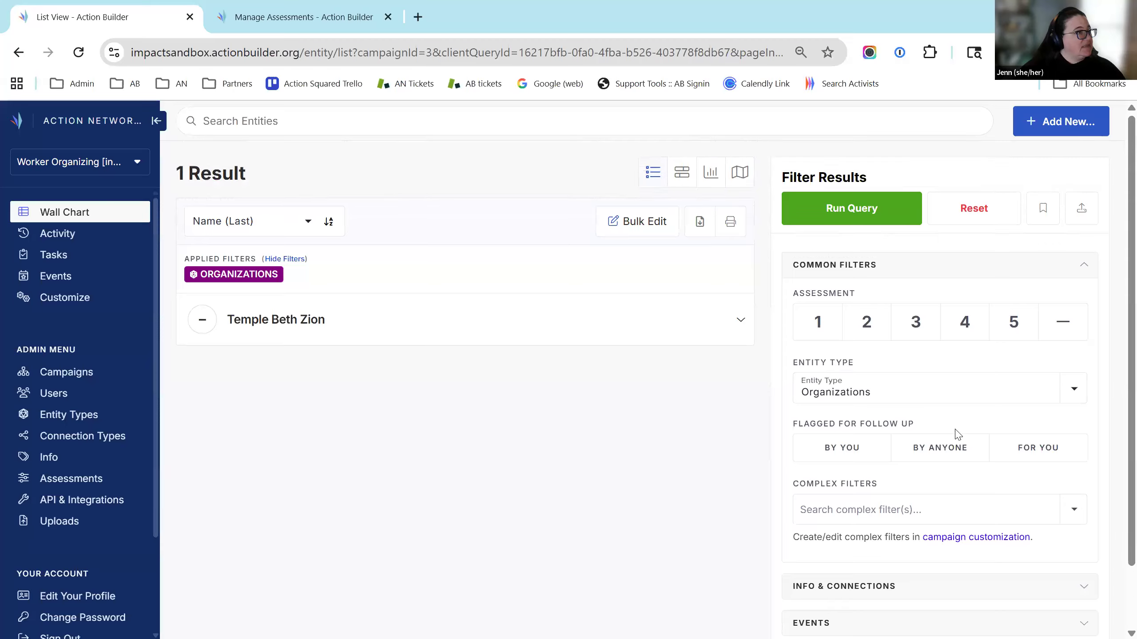
Switch to the other Worker Organizing campaign from the campaign list
{"action": "left_click", "coordinate": [110, 172]}
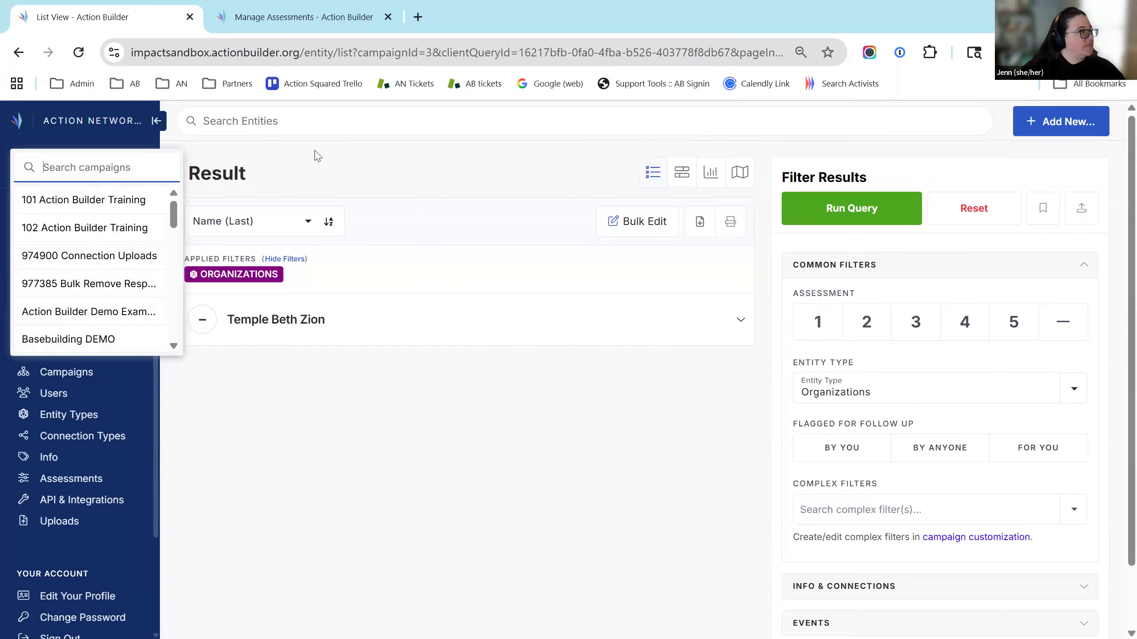
{"action": "left_click_drag", "start_coordinate": [177, 207], "coordinate": [158, 286]}
{"action": "scroll", "coordinate": [158, 291], "scroll_direction": "down", "scroll_amount": 5}
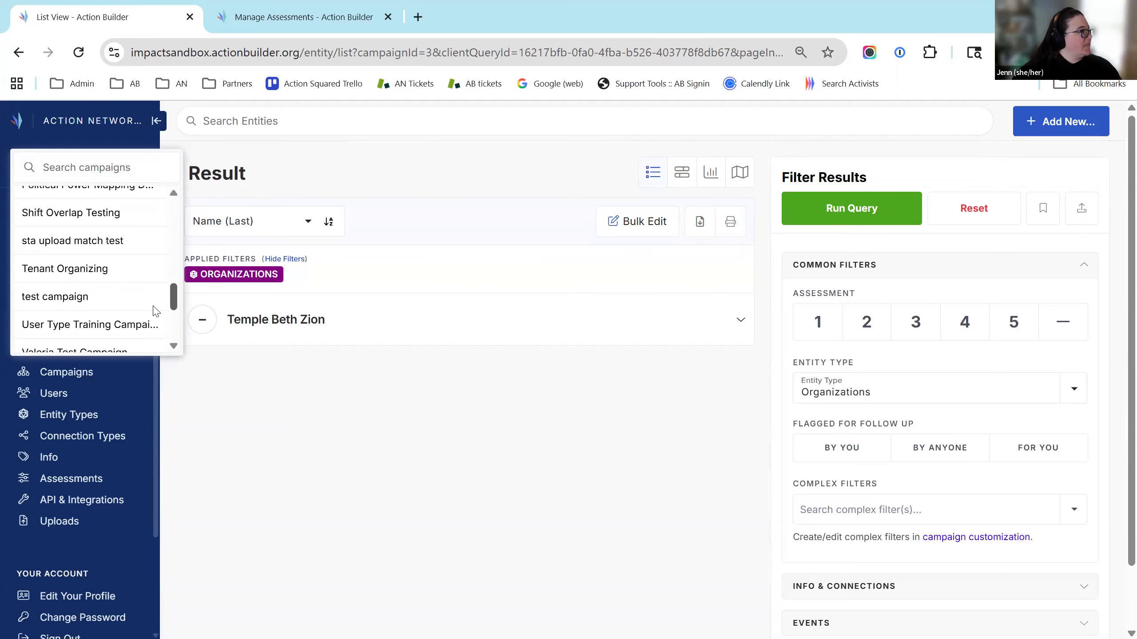
{"action": "left_click", "coordinate": [117, 226]}
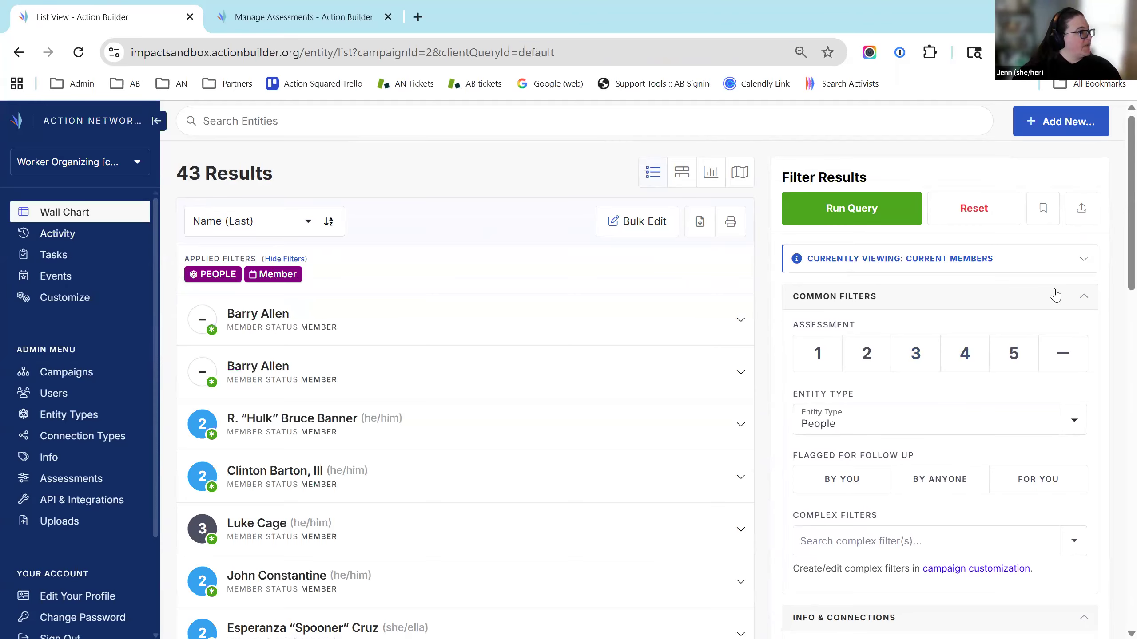
Set the entity type filter to Worksites only and run the query
{"action": "left_click", "coordinate": [915, 425]}
{"action": "left_click", "coordinate": [811, 482]}
{"action": "left_click", "coordinate": [810, 515]}
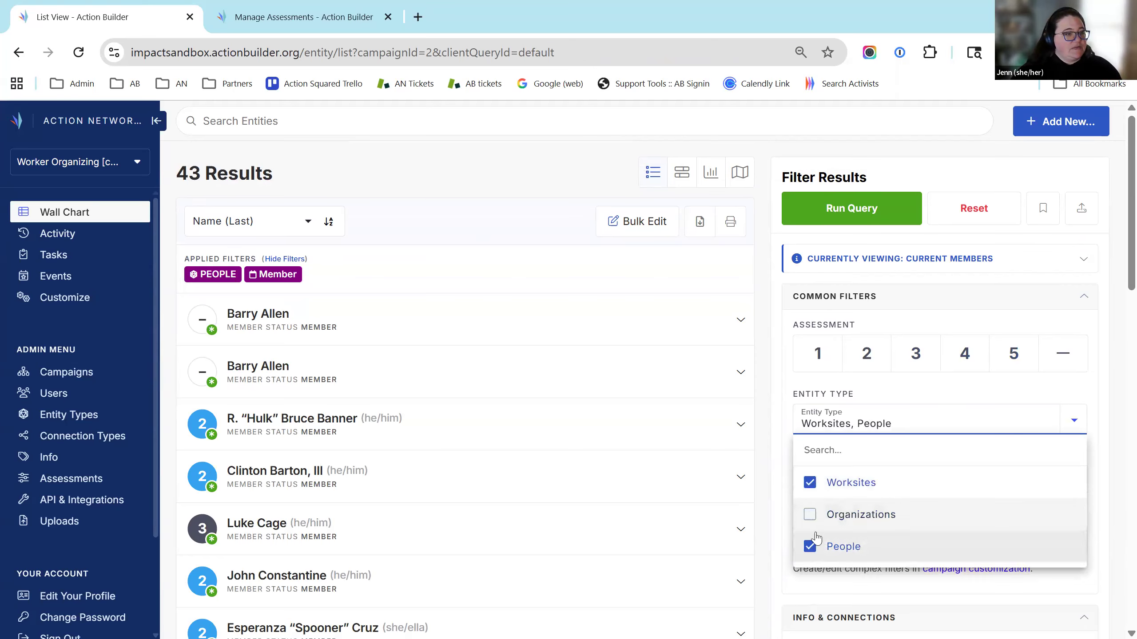
{"action": "left_click", "coordinate": [809, 546]}
{"action": "left_click", "coordinate": [809, 482]}
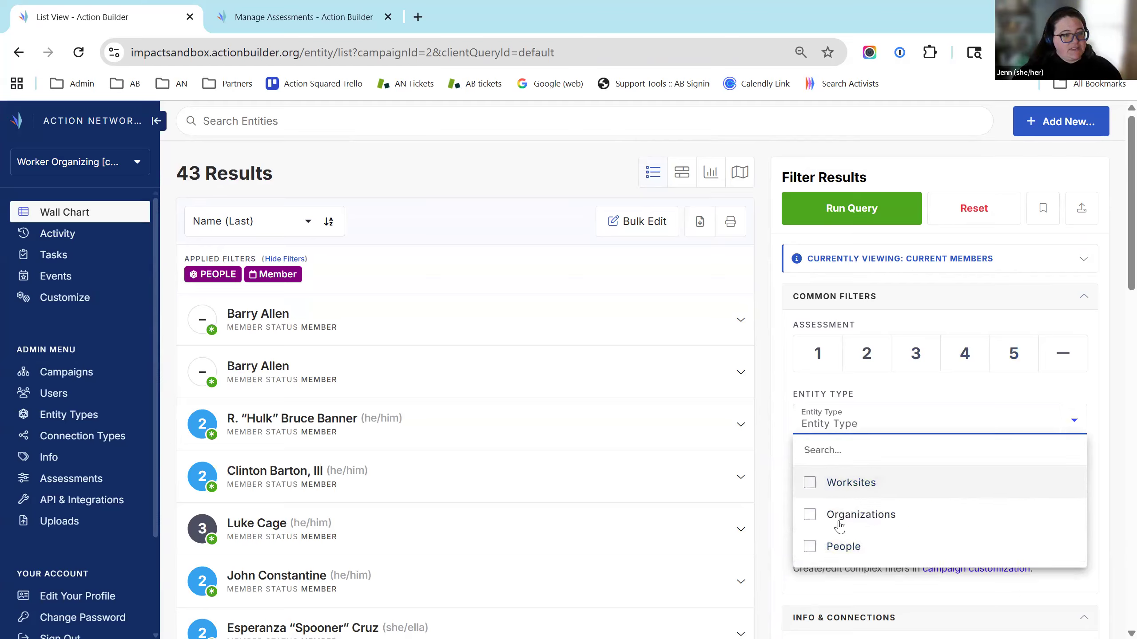
{"action": "left_click", "coordinate": [842, 478]}
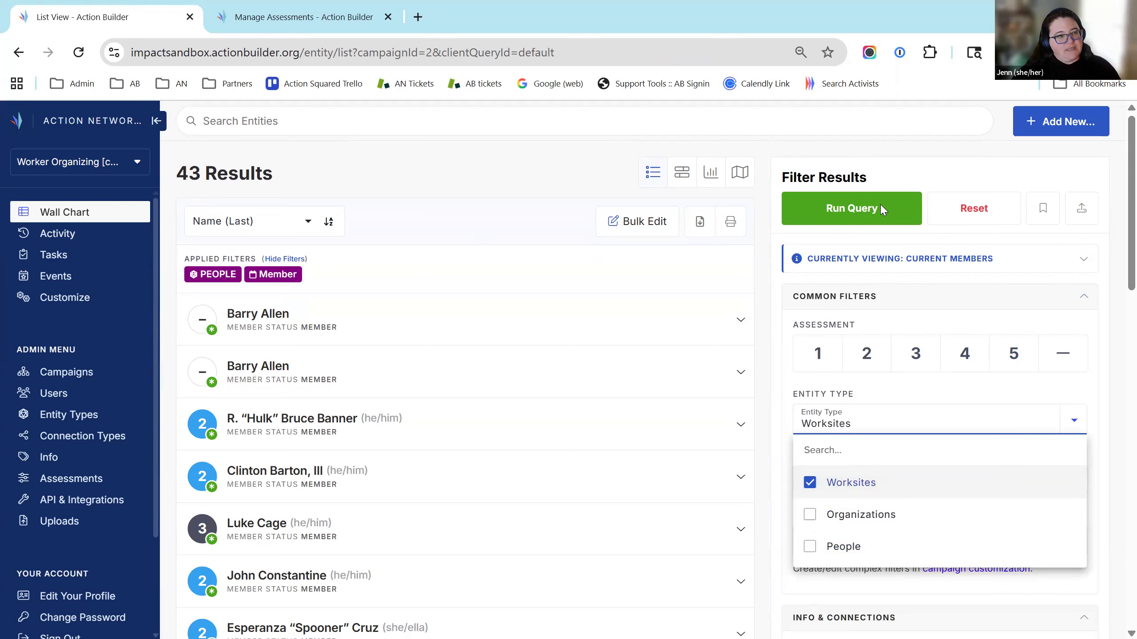
{"action": "left_click", "coordinate": [879, 203]}
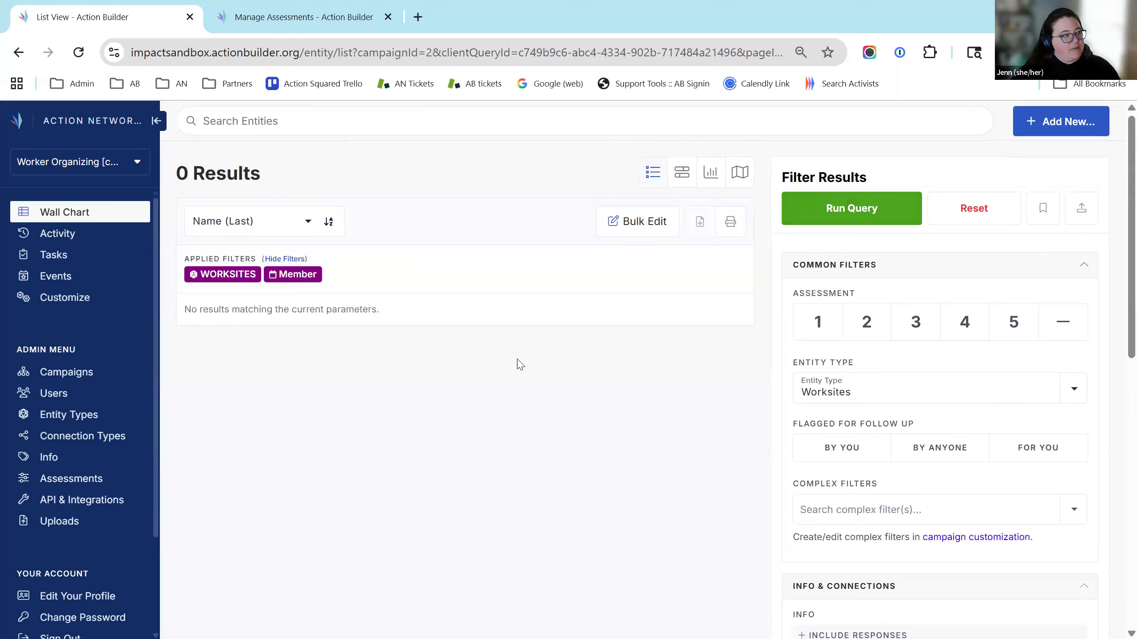
Remove the Member response filter and rerun, listing 39 worksites
{"action": "scroll", "coordinate": [939, 307], "scroll_direction": "down", "scroll_amount": 5}
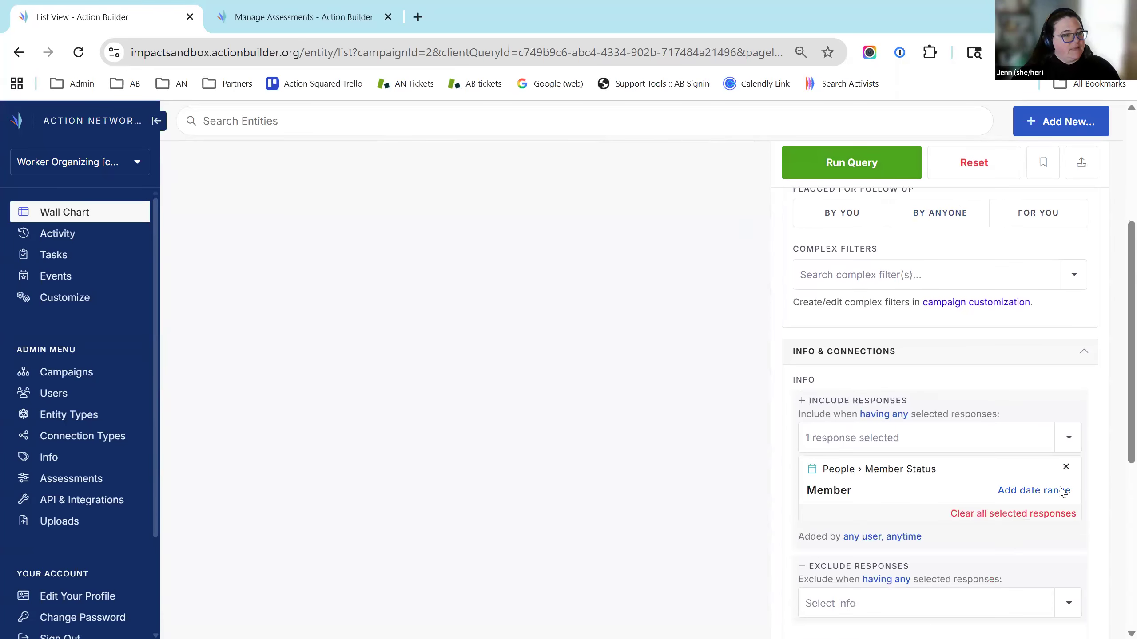
{"action": "left_click", "coordinate": [1066, 453]}
{"action": "left_click", "coordinate": [870, 205]}
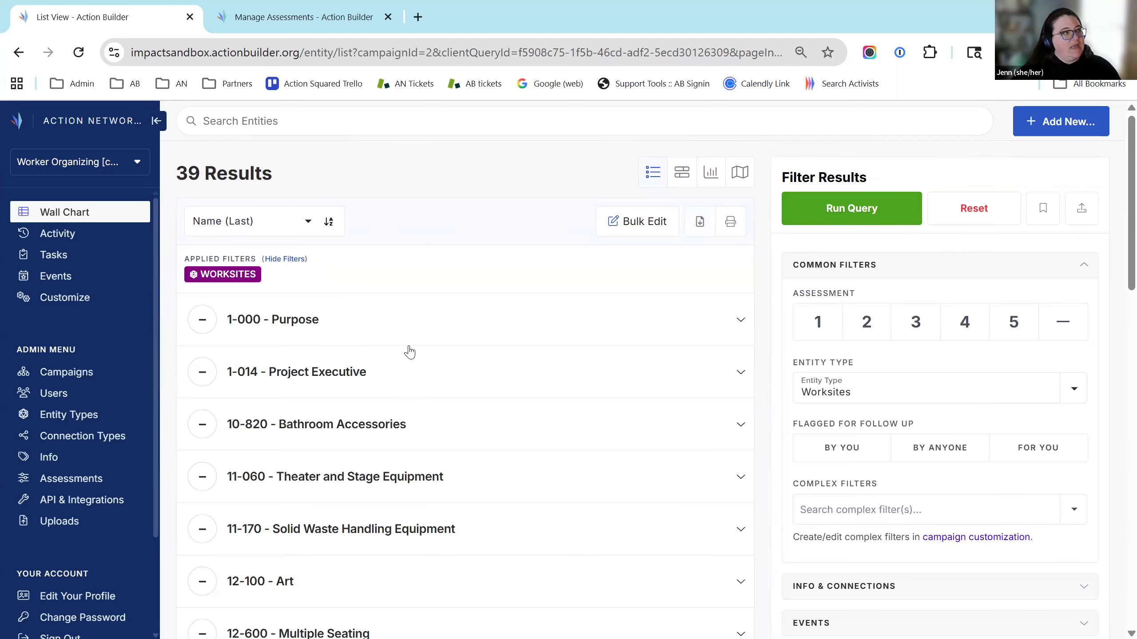
{"action": "scroll", "coordinate": [494, 460], "scroll_direction": "down", "scroll_amount": 5}
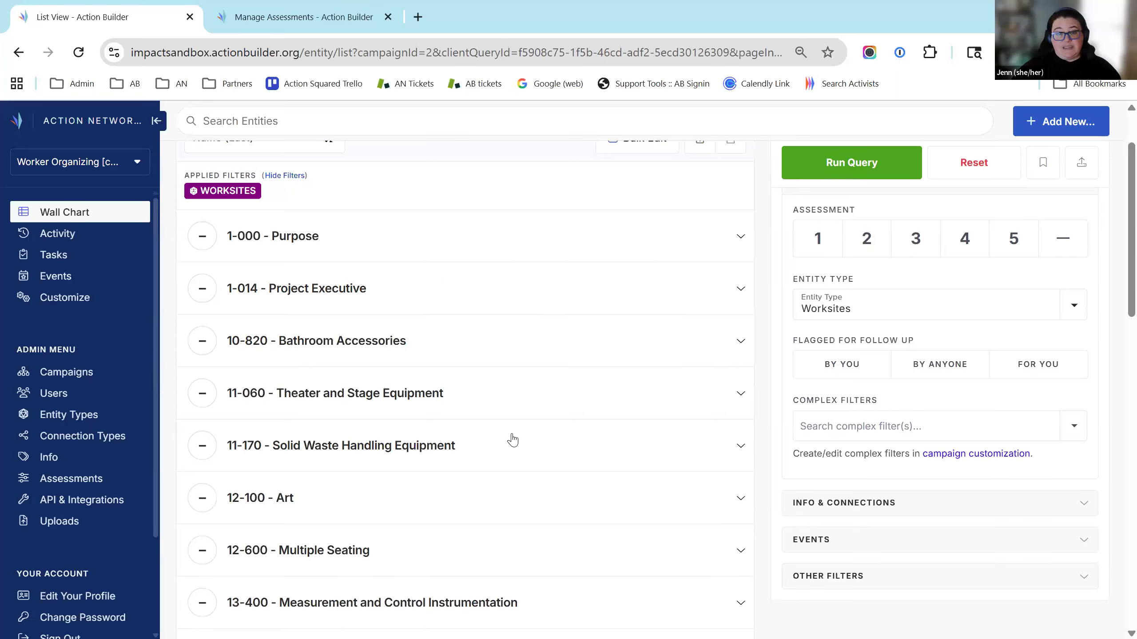
{"action": "scroll", "coordinate": [553, 419], "scroll_direction": "down", "scroll_amount": 15}
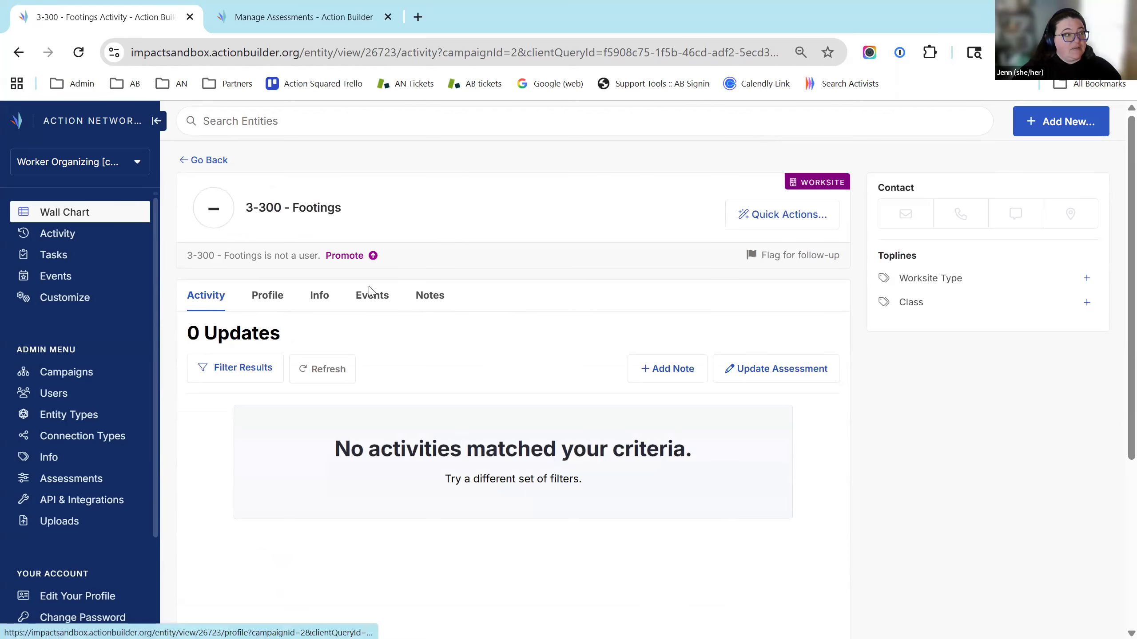
Look through the 3-300 - Footings worksite's Notes, Profile and Info tabs
{"action": "left_click", "coordinate": [431, 300]}
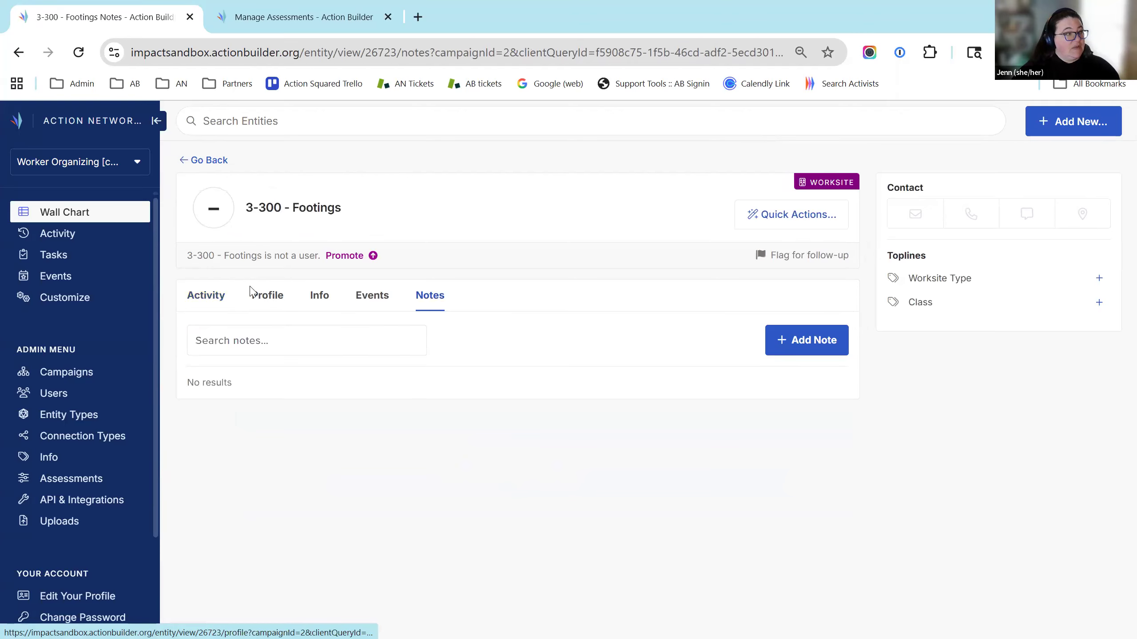
{"action": "left_click", "coordinate": [268, 297]}
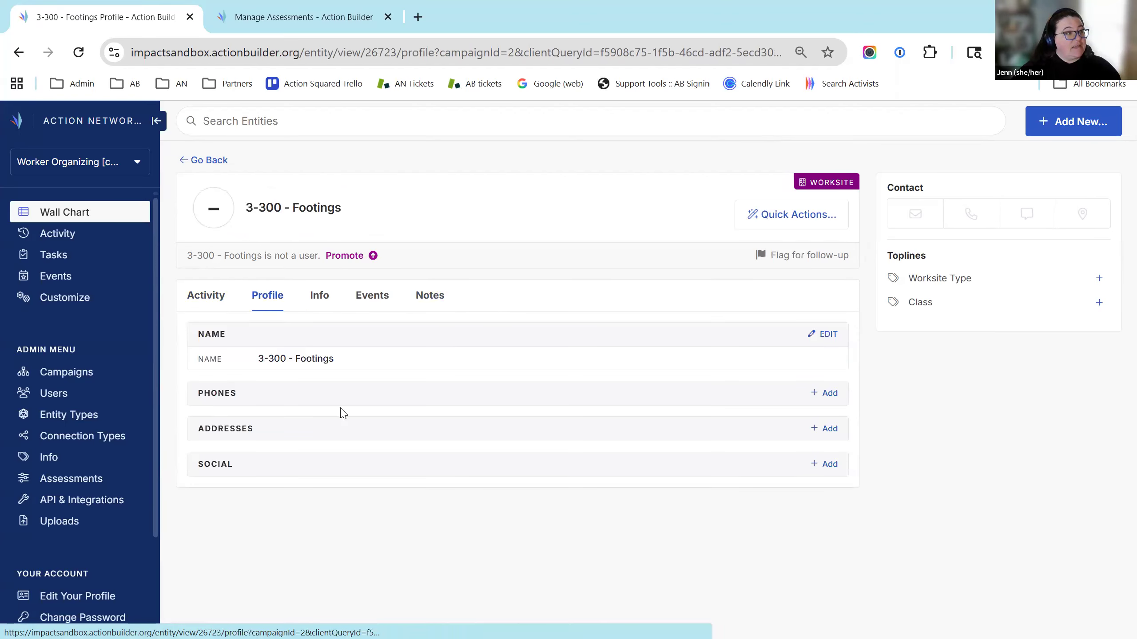
{"action": "left_click", "coordinate": [320, 298]}
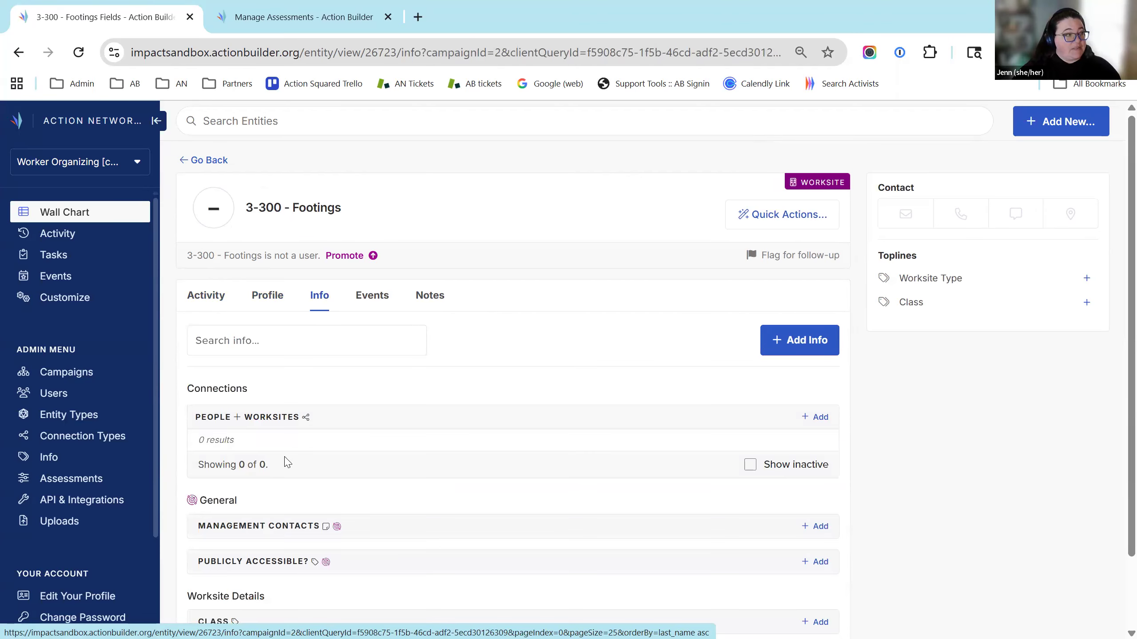
{"action": "scroll", "coordinate": [656, 472], "scroll_direction": "down", "scroll_amount": 2}
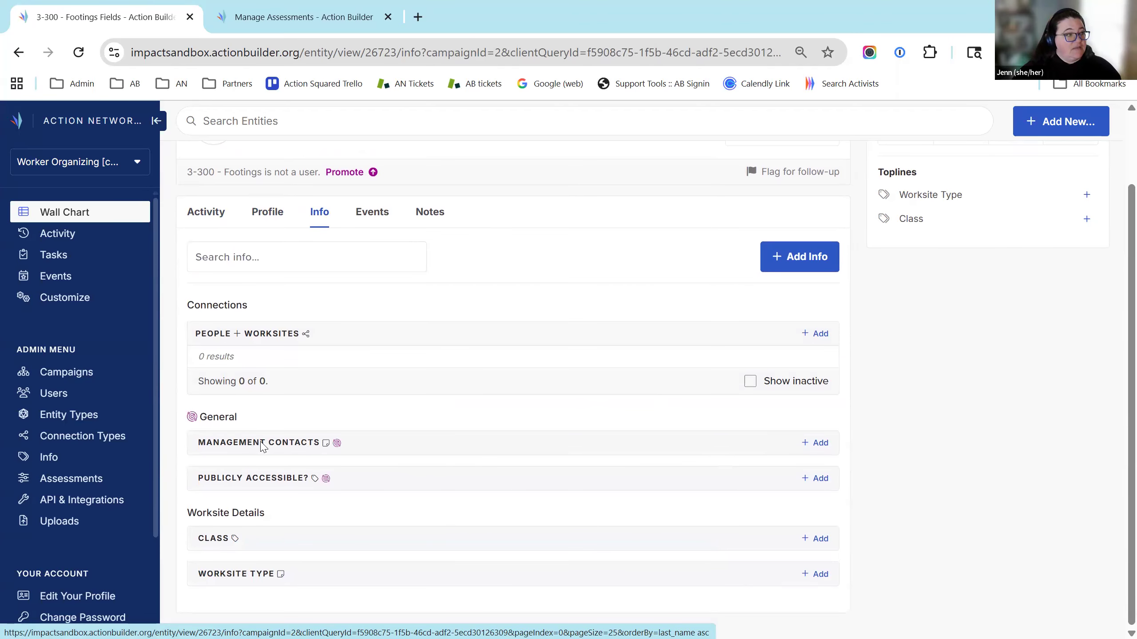
Record Publicly Accessible? as 'Yes (only as guest)' and save it
{"action": "left_click", "coordinate": [801, 479]}
{"action": "left_click", "coordinate": [519, 365]}
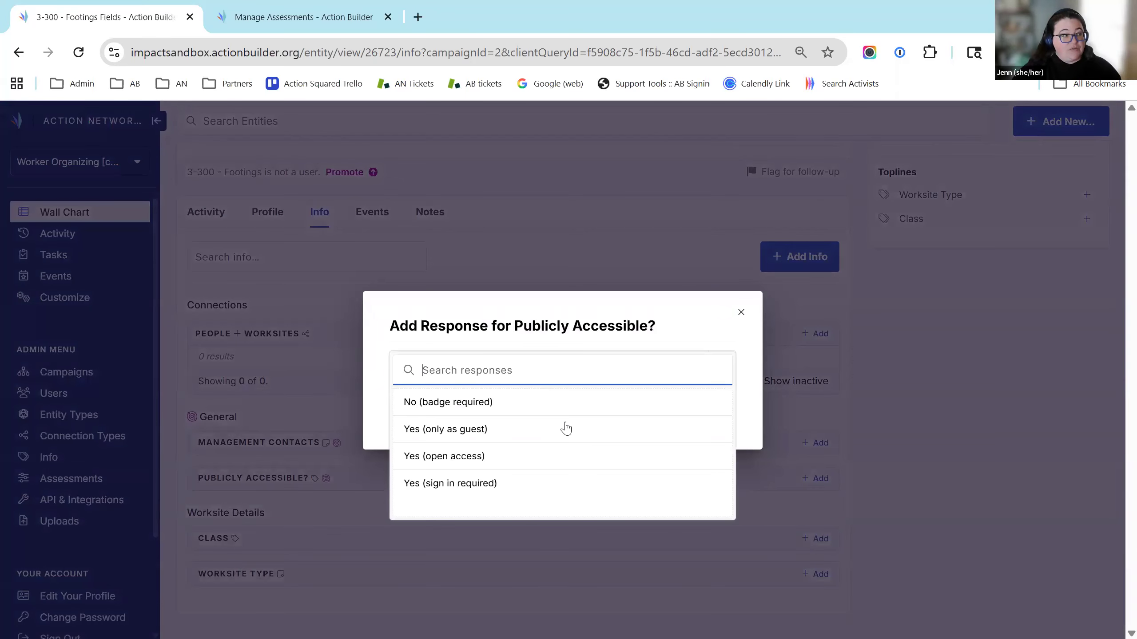
{"action": "left_click", "coordinate": [542, 429]}
{"action": "left_click", "coordinate": [414, 417]}
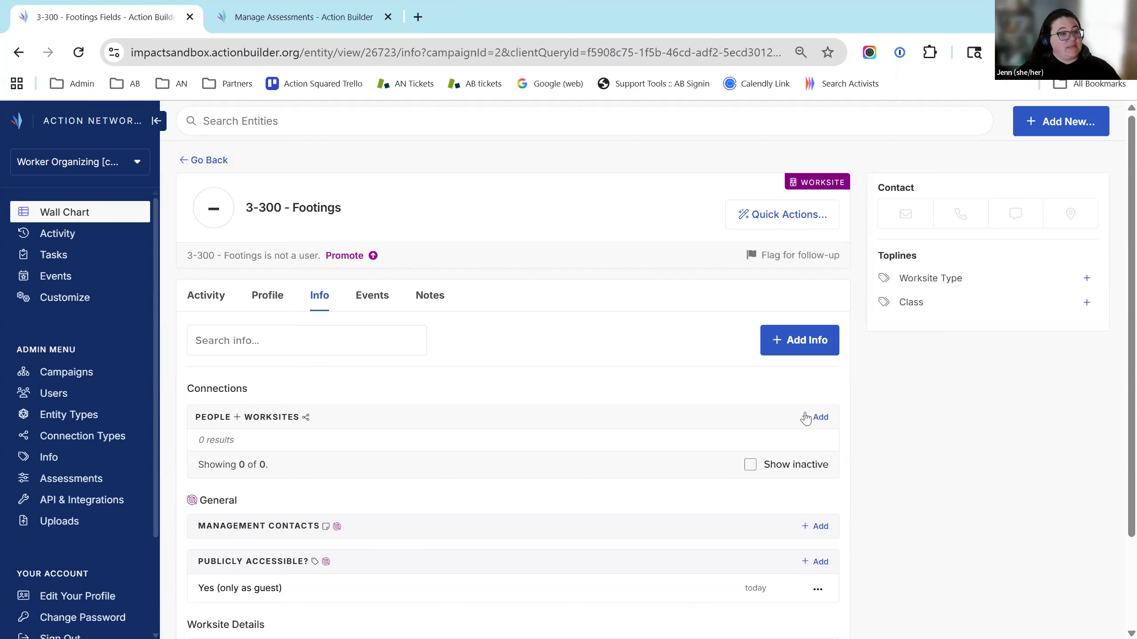
Connect a person, found by name search, to the 3-300 - Footings worksite
{"action": "left_click", "coordinate": [819, 414]}
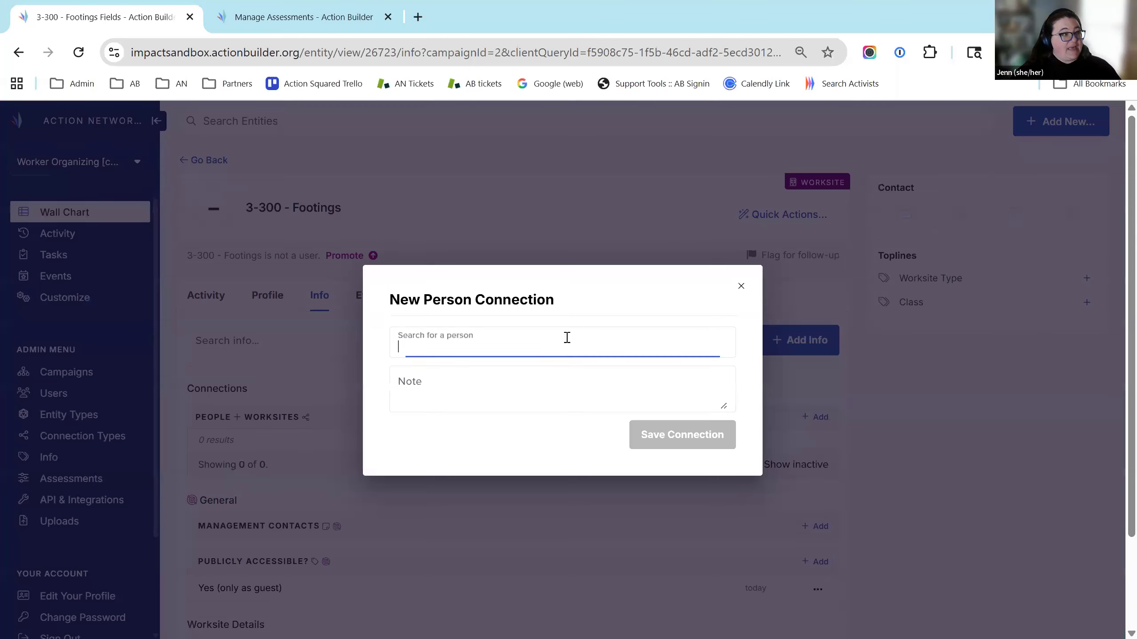
{"action": "type", "text": "Steve"}
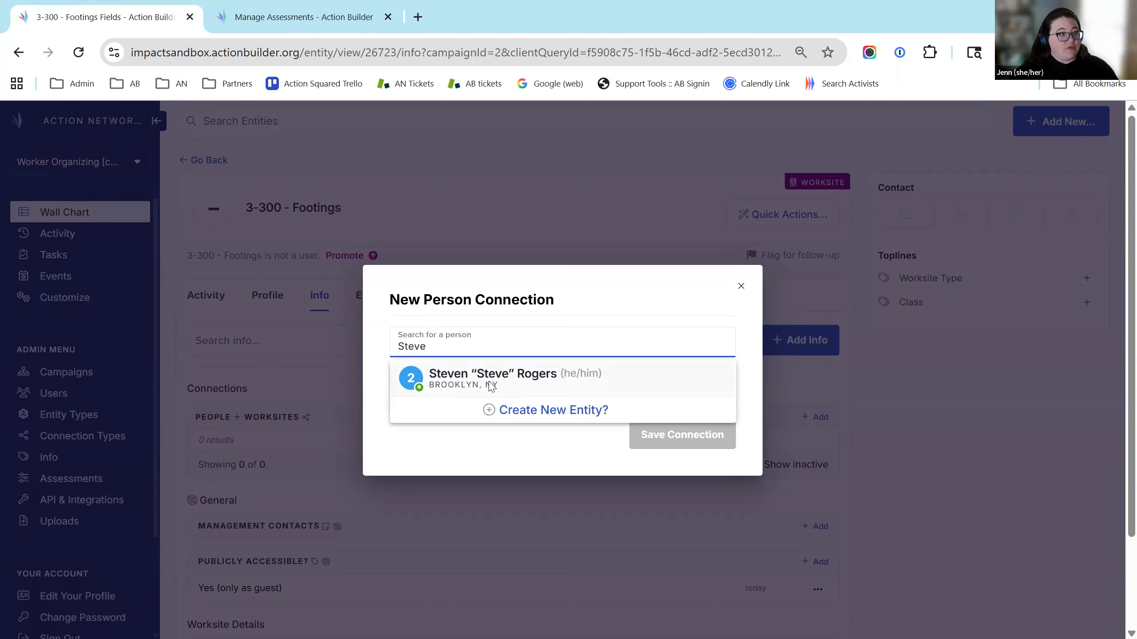
{"action": "left_click", "coordinate": [491, 386]}
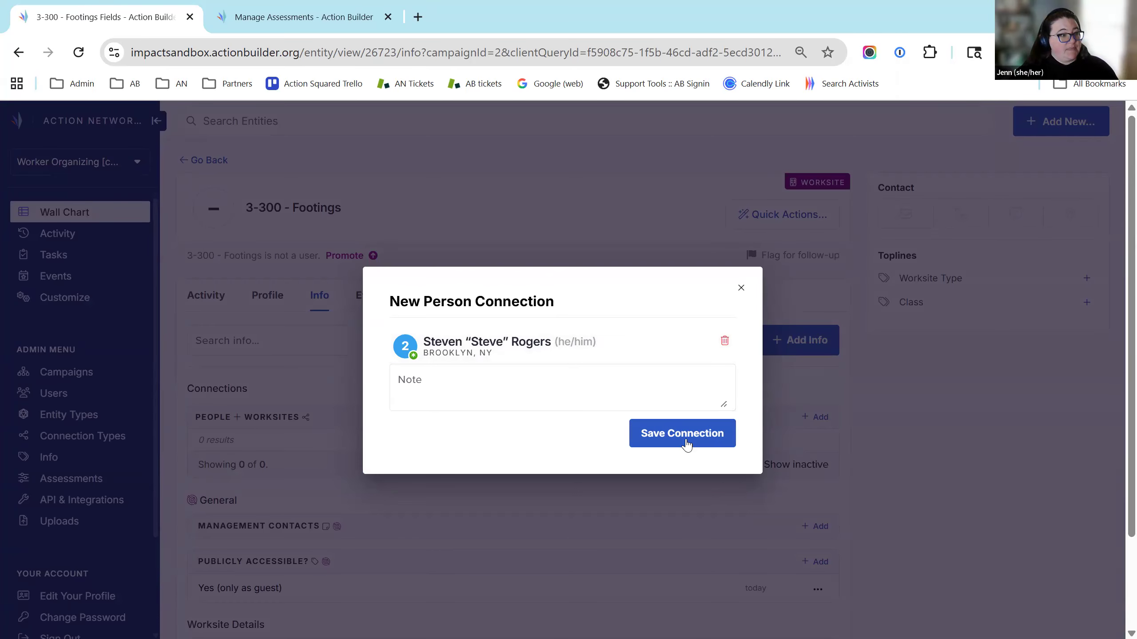
{"action": "left_click", "coordinate": [664, 440]}
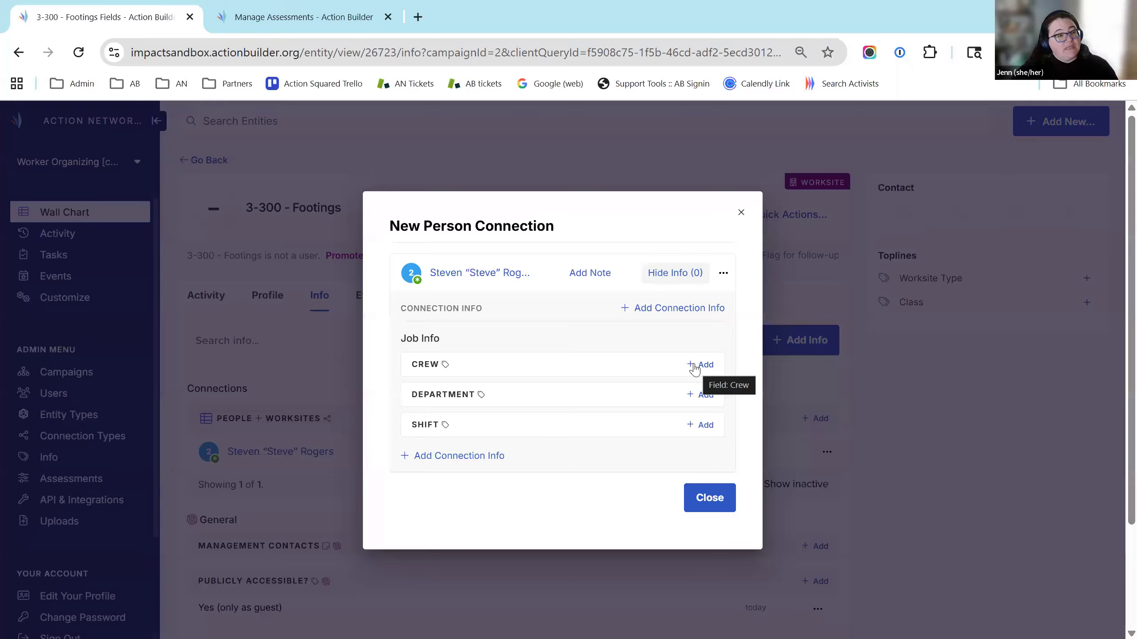
Give the connection Crew Team A, Department Communications and Shift Day, then close the dialog
{"action": "left_click", "coordinate": [695, 368]}
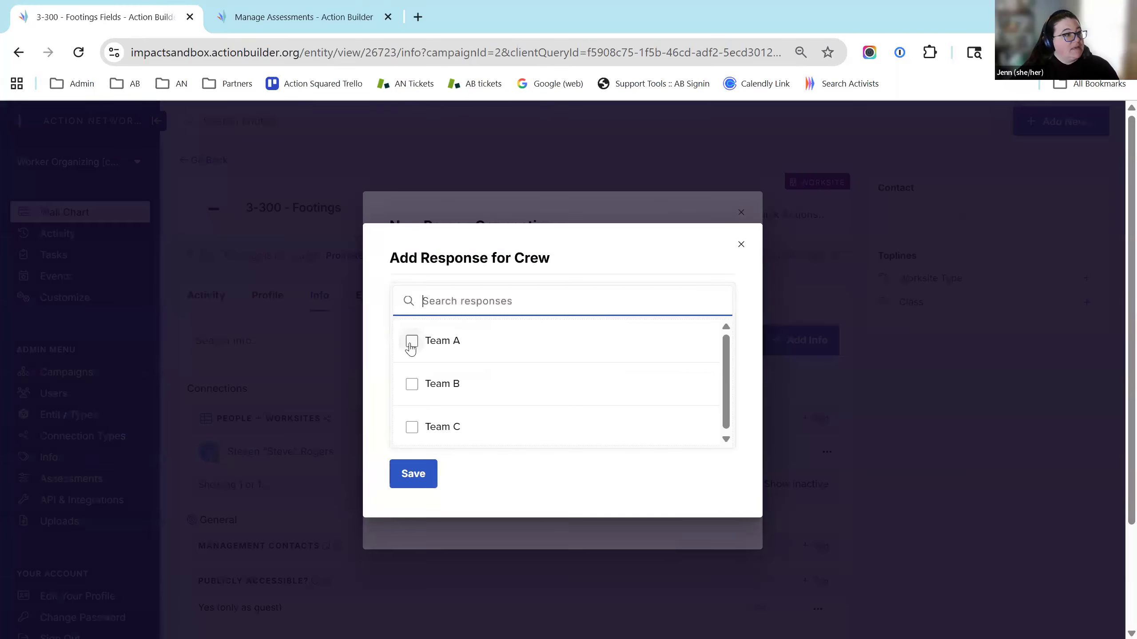
{"action": "left_click", "coordinate": [412, 341]}
{"action": "left_click", "coordinate": [418, 515]}
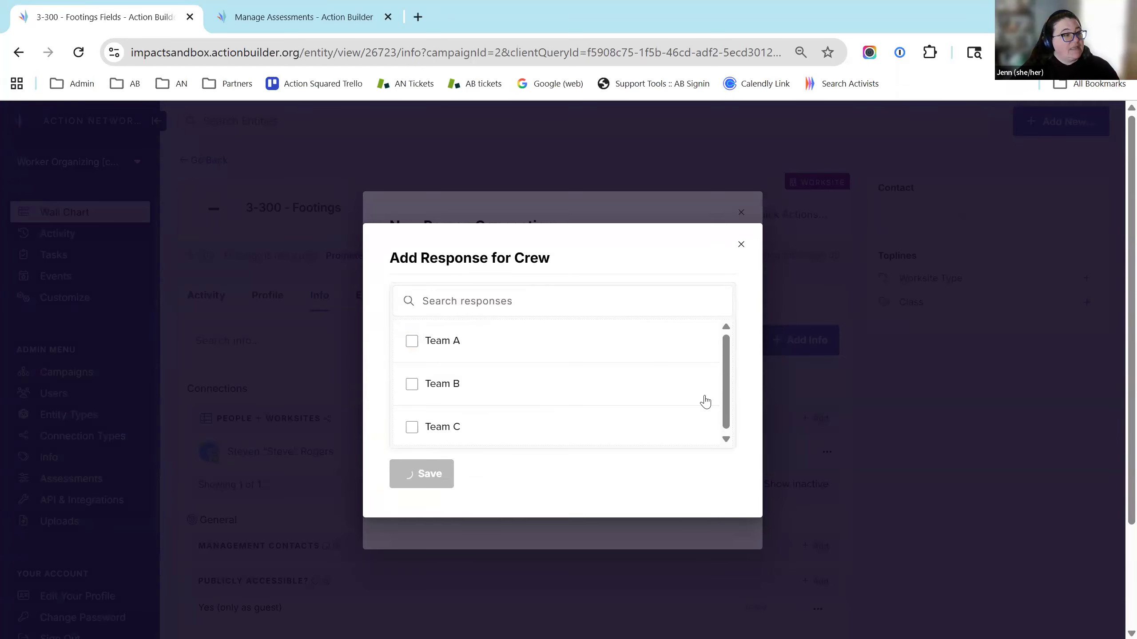
{"action": "left_click", "coordinate": [704, 408]}
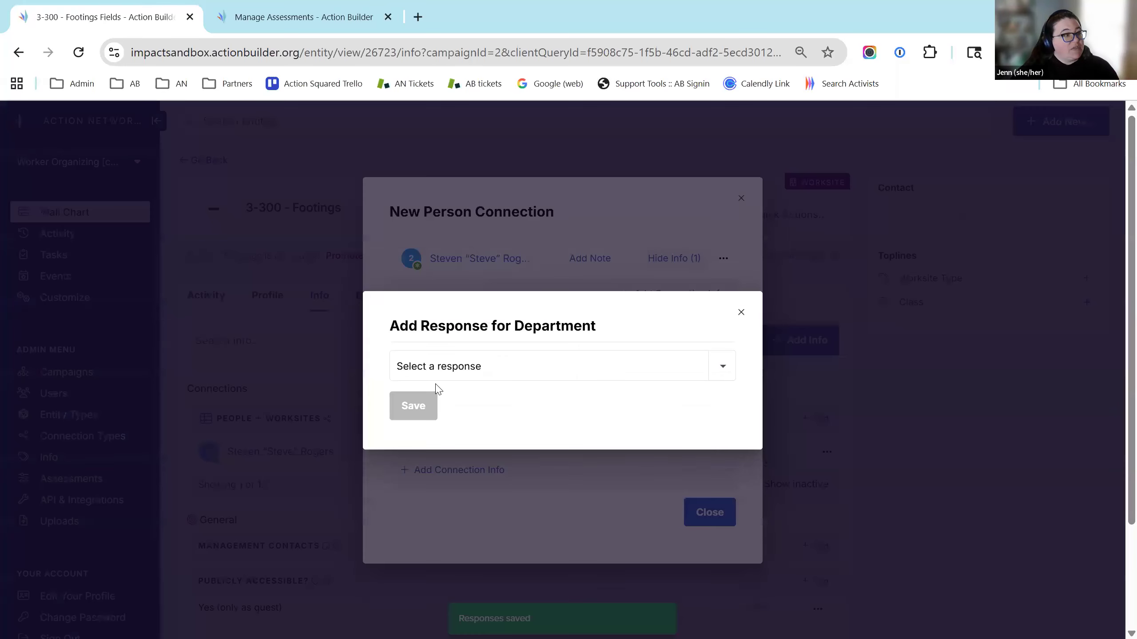
{"action": "left_click", "coordinate": [608, 362]}
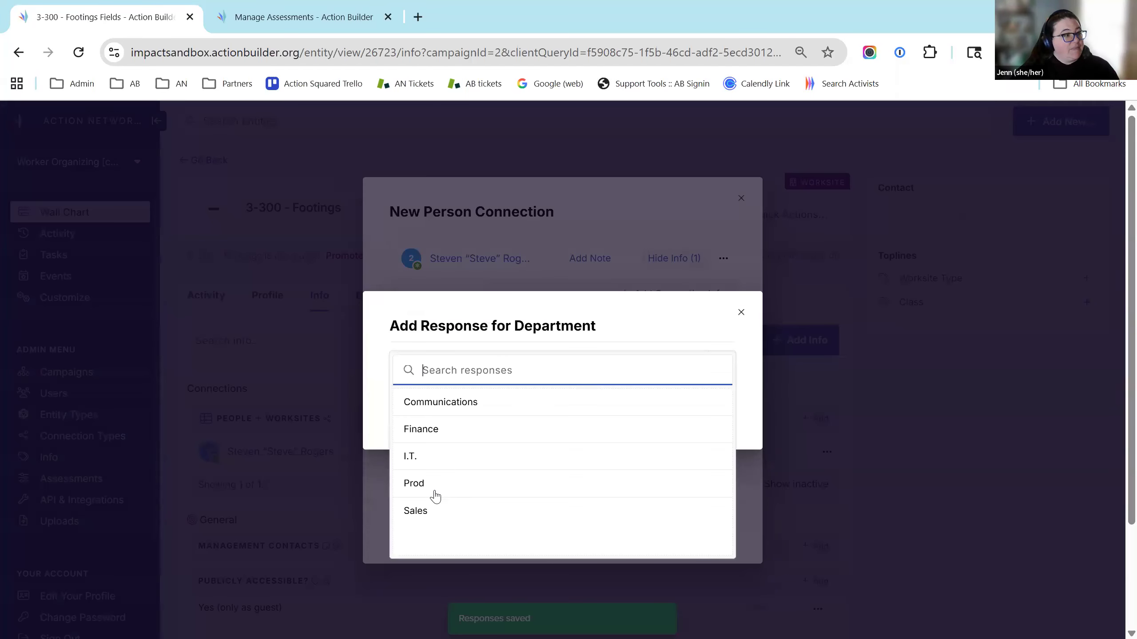
{"action": "left_click", "coordinate": [465, 402]}
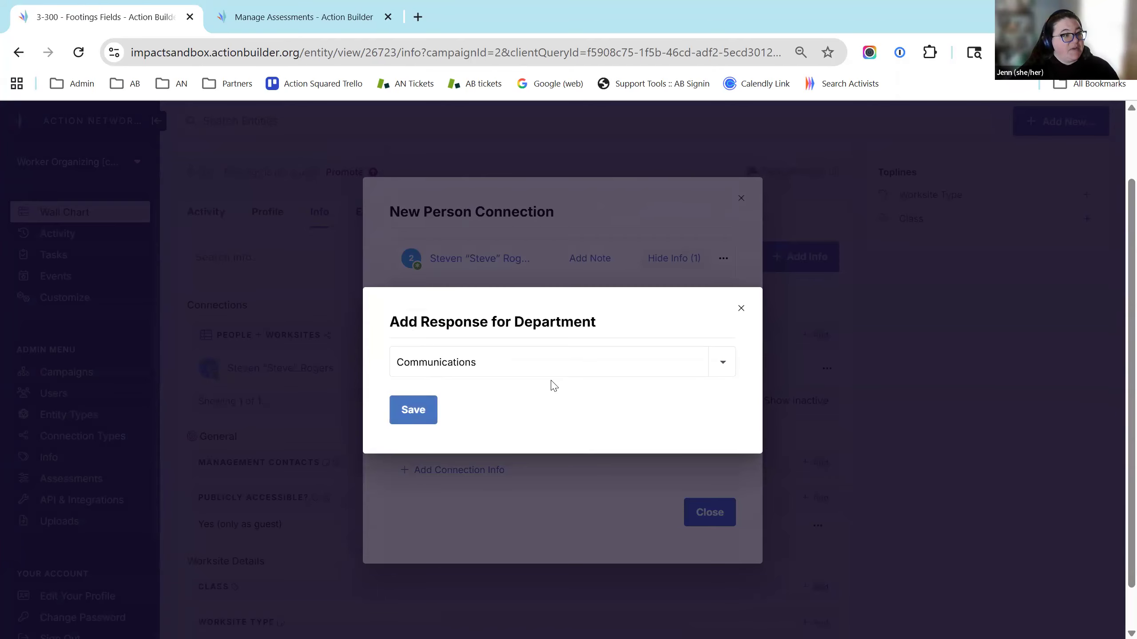
{"action": "key", "text": "Return"}
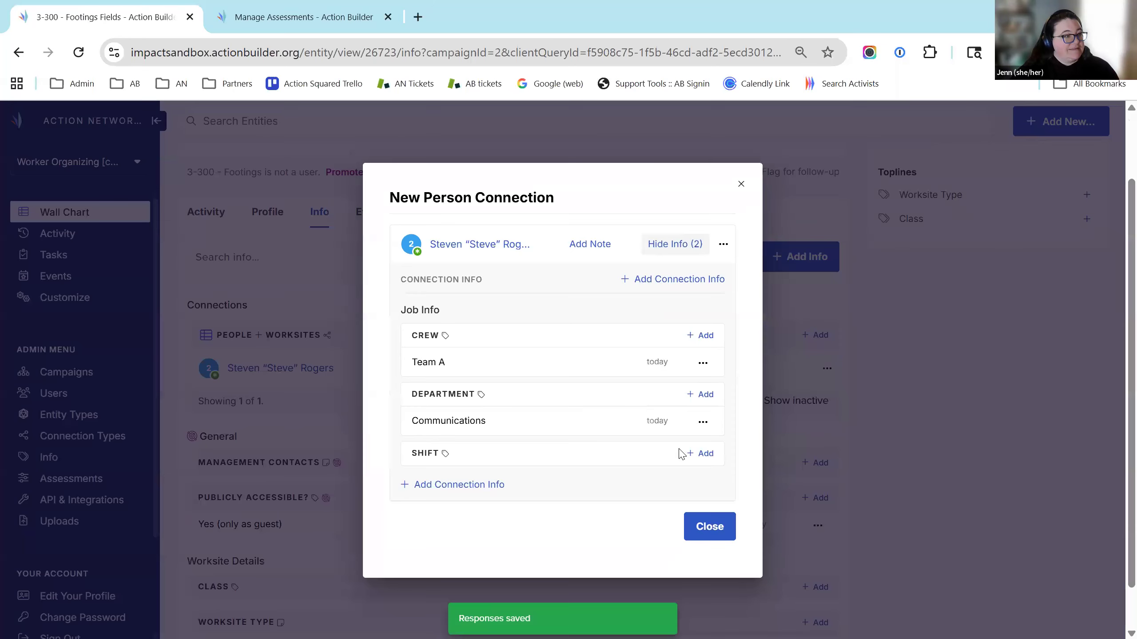
{"action": "left_click", "coordinate": [703, 455]}
{"action": "left_click", "coordinate": [411, 340]}
{"action": "left_click", "coordinate": [410, 510]}
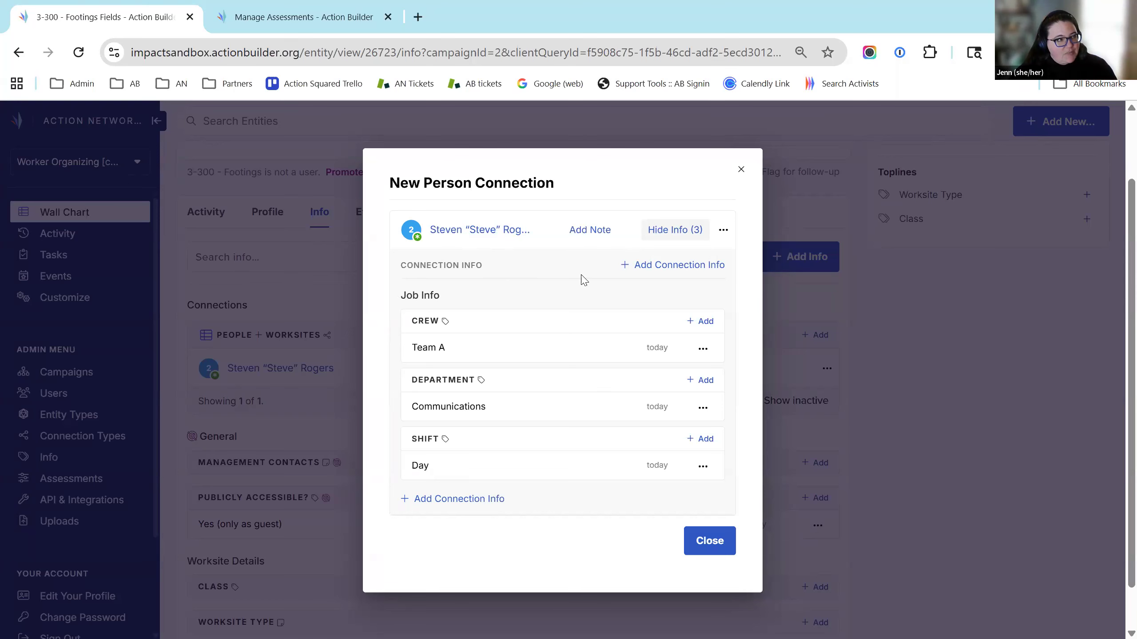
{"action": "left_click", "coordinate": [720, 545]}
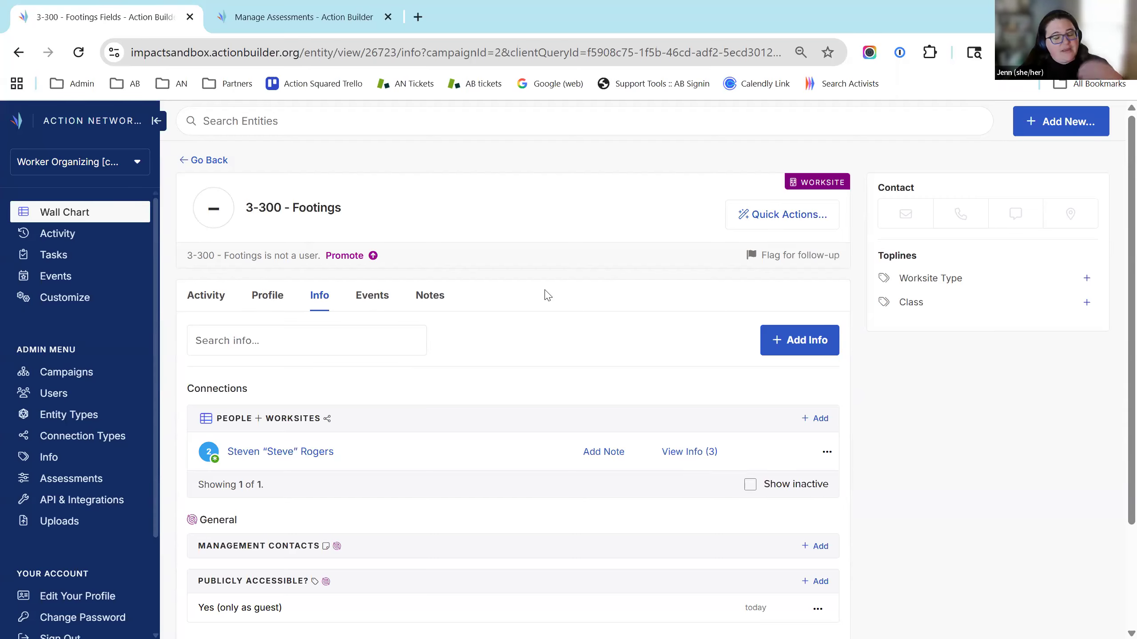
Check the 3 job info responses on the person's 3-300 Footings connection
{"action": "left_click", "coordinate": [287, 454]}
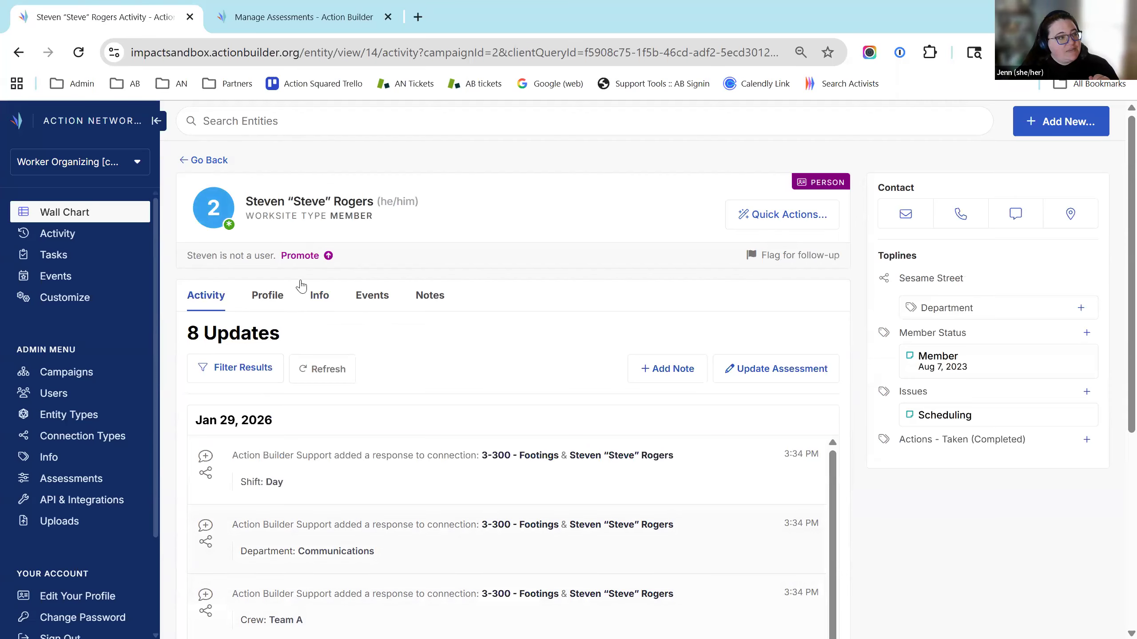
{"action": "left_click", "coordinate": [321, 298]}
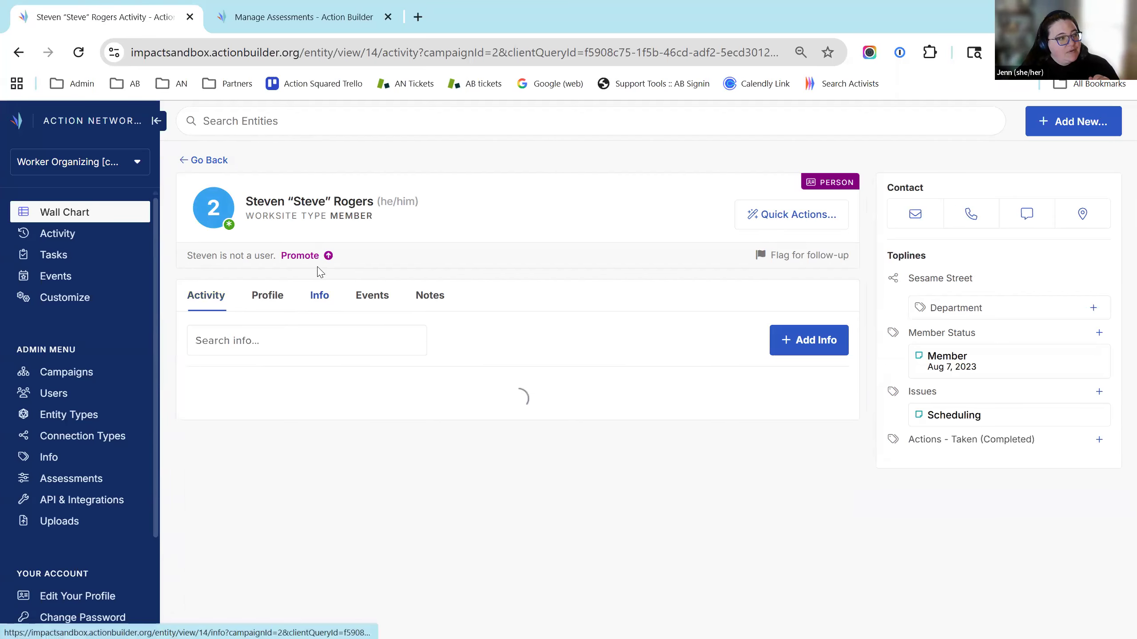
{"action": "left_click", "coordinate": [515, 55]}
{"action": "scroll", "coordinate": [469, 429], "scroll_direction": "down", "scroll_amount": 7}
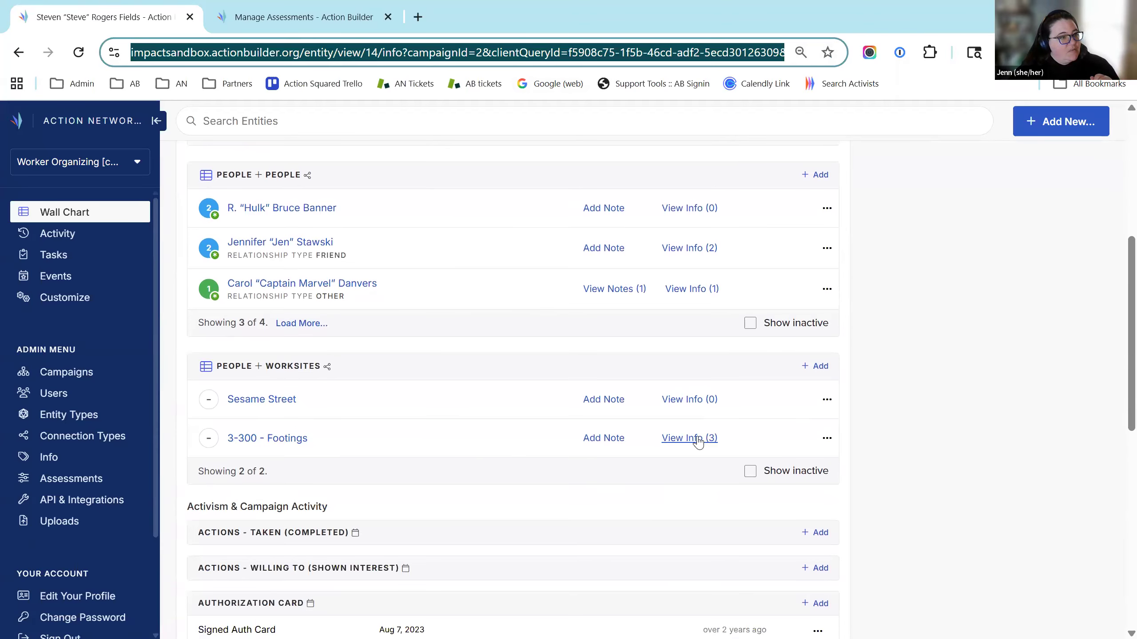
{"action": "left_click", "coordinate": [697, 438]}
Return to the Wall Chart list and reset filters to show 65 people
{"action": "scroll", "coordinate": [712, 449], "scroll_direction": "up", "scroll_amount": 2}
{"action": "scroll", "coordinate": [459, 472], "scroll_direction": "down", "scroll_amount": 2}
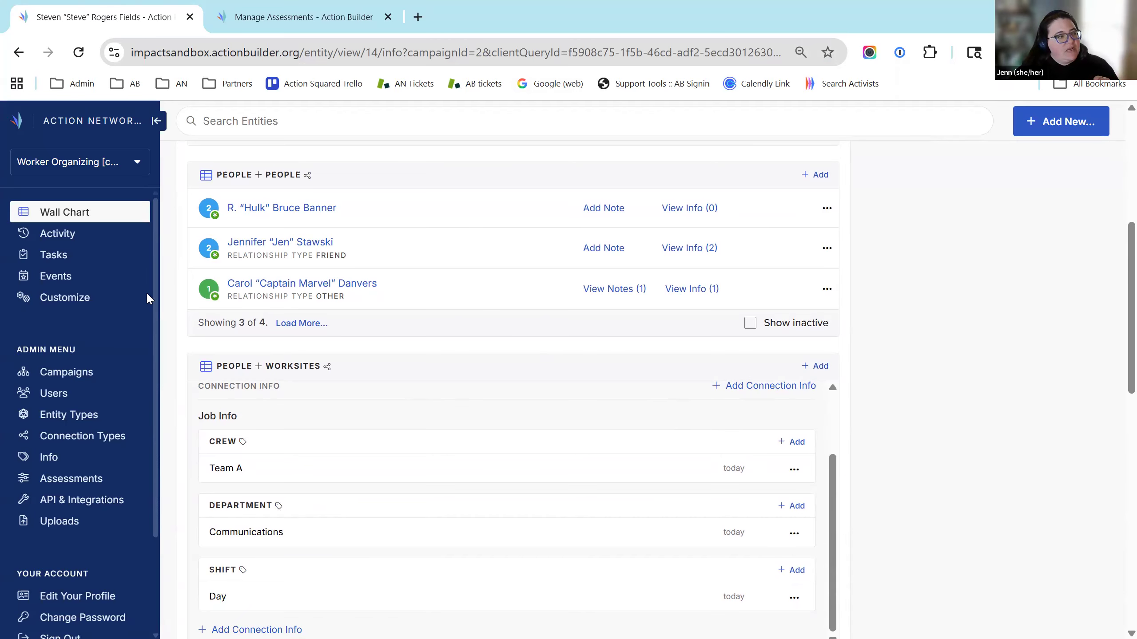
{"action": "left_click", "coordinate": [45, 209]}
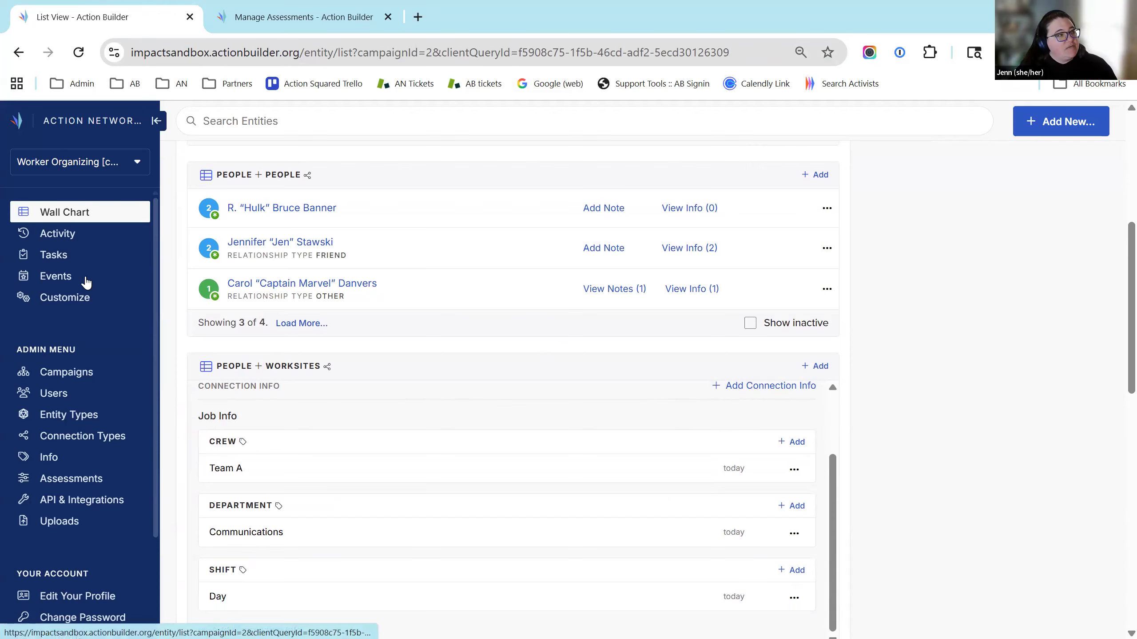
{"action": "left_click", "coordinate": [974, 208]}
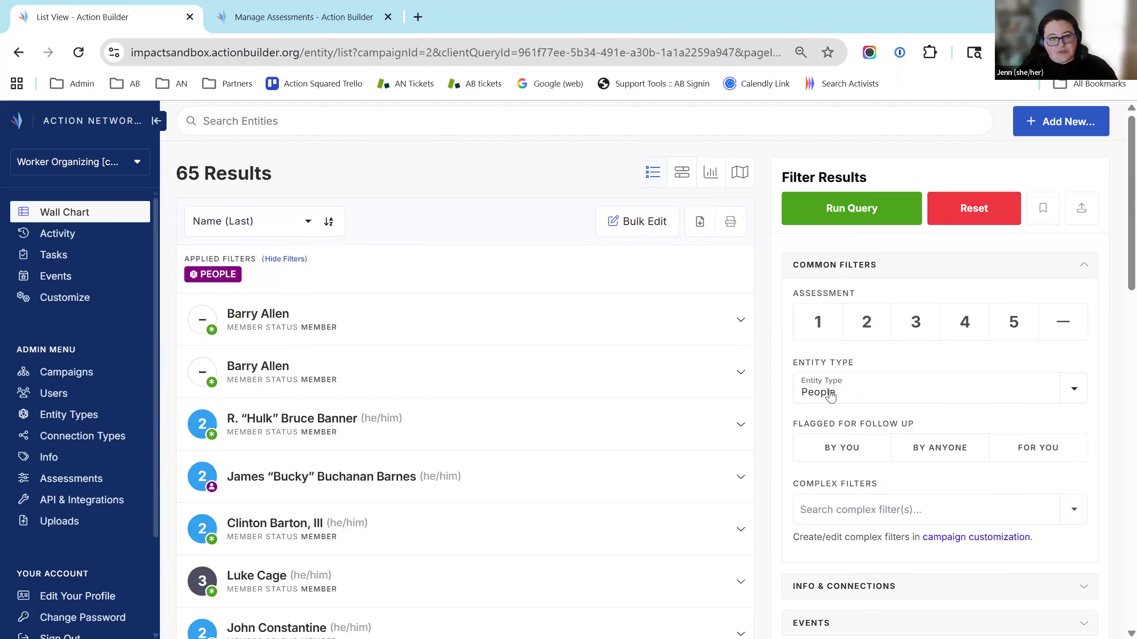
Under Info & Connections, add the Crew response Team A as a connection filter
{"action": "scroll", "coordinate": [998, 515], "scroll_direction": "down", "scroll_amount": 2}
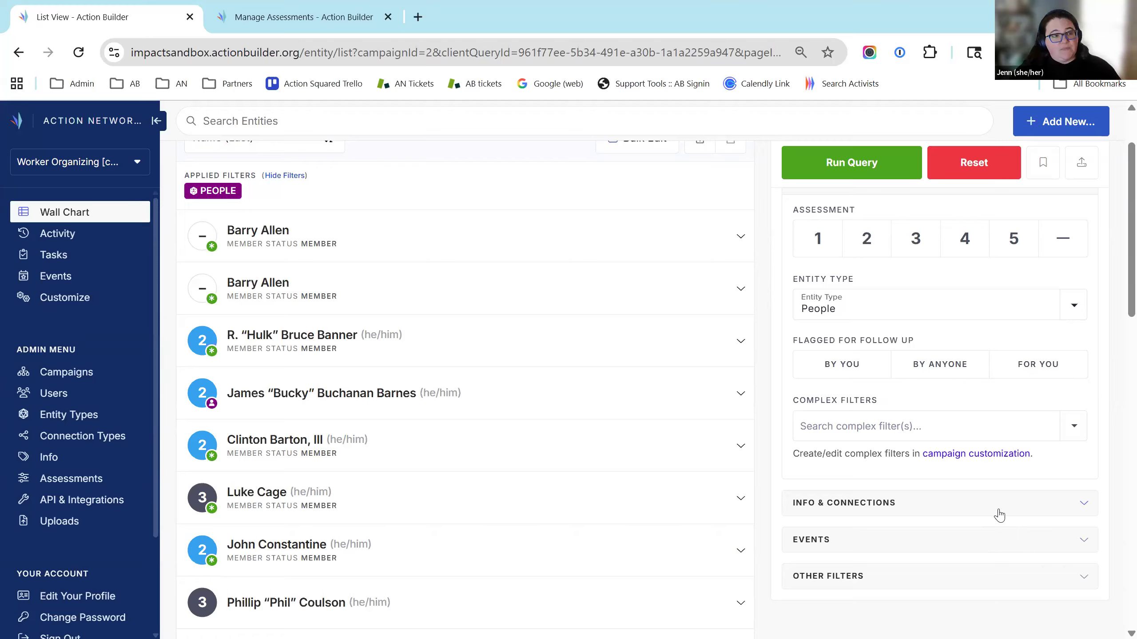
{"action": "left_click", "coordinate": [837, 511]}
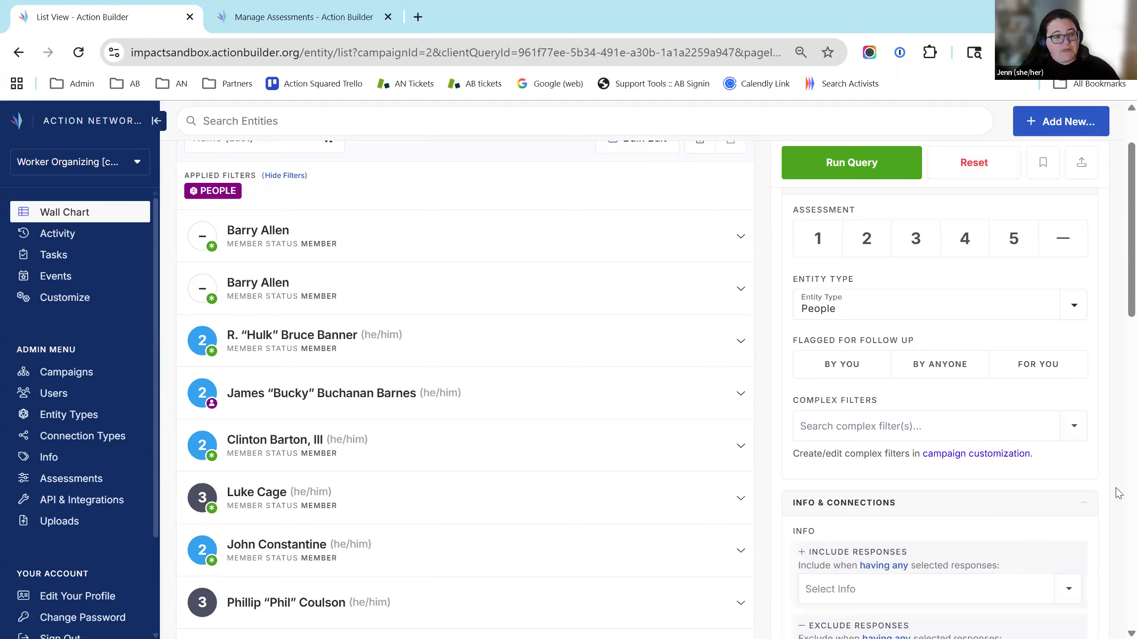
{"action": "scroll", "coordinate": [1015, 447], "scroll_direction": "down", "scroll_amount": 5}
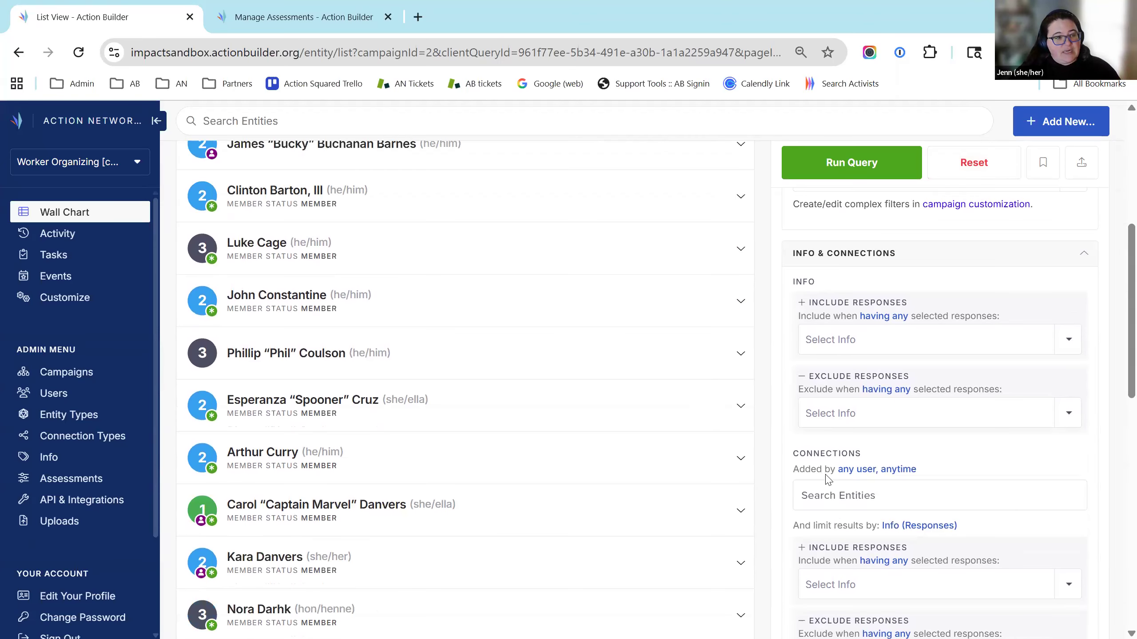
{"action": "scroll", "coordinate": [1087, 506], "scroll_direction": "down", "scroll_amount": 2}
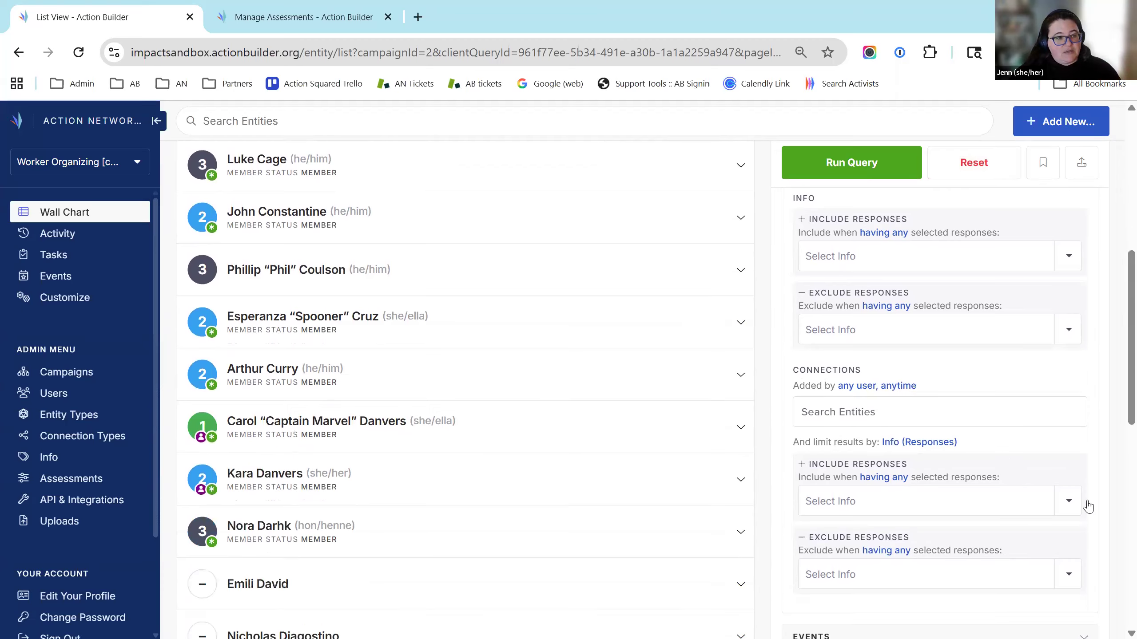
{"action": "left_click", "coordinate": [1068, 501]}
{"action": "left_click", "coordinate": [1066, 510]}
{"action": "type", "text": "Team A"}
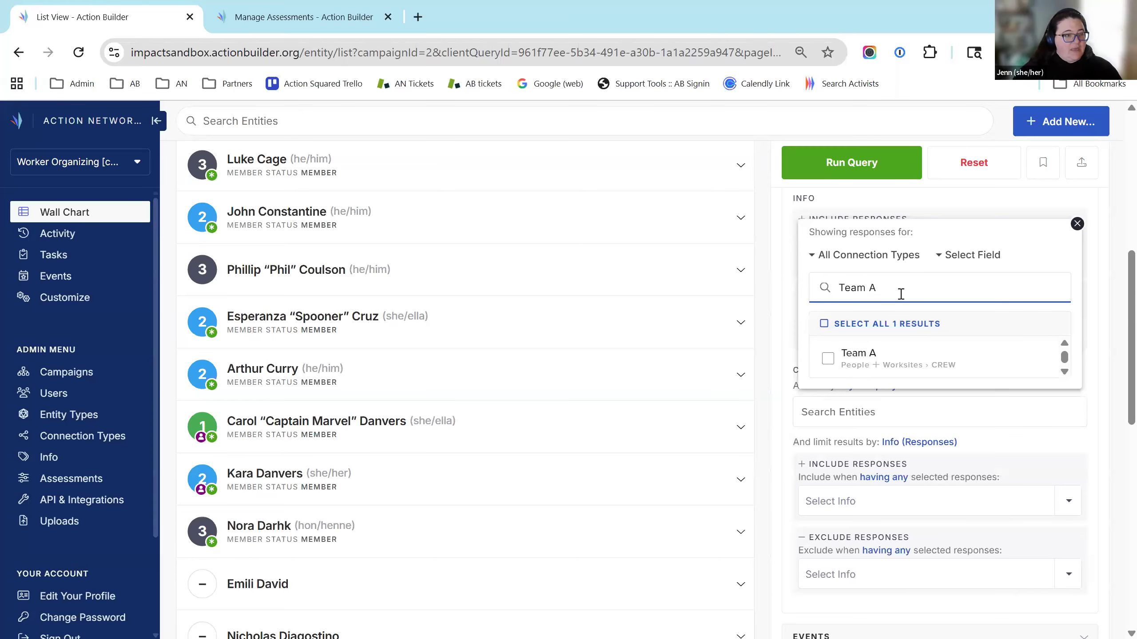
{"action": "key", "text": "space"}
{"action": "left_click", "coordinate": [1119, 499]}
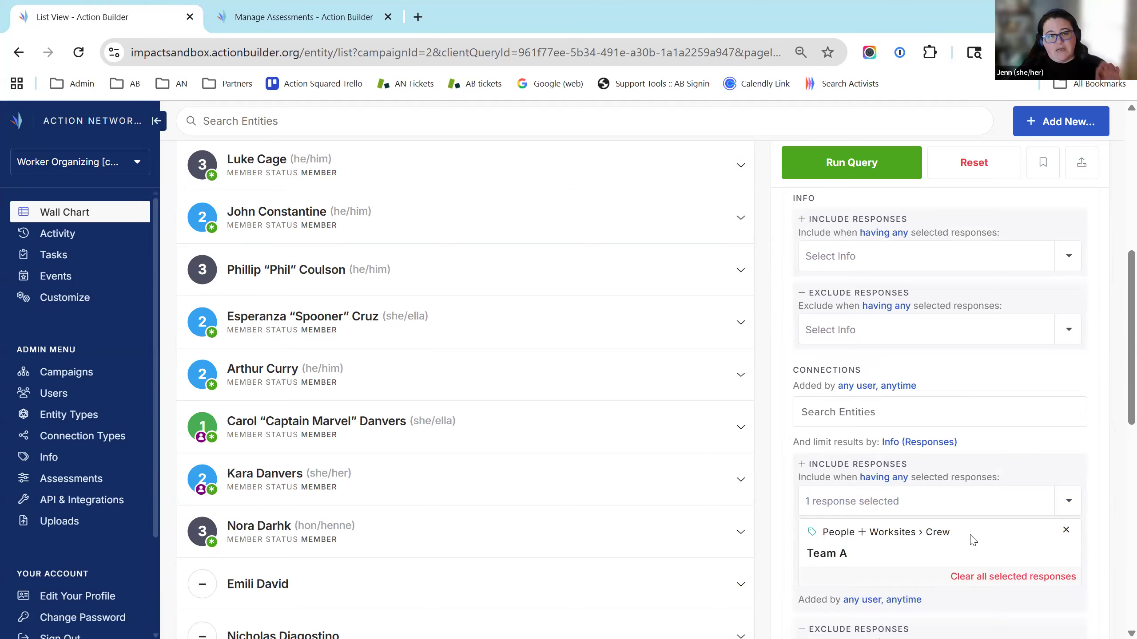
Run the Team A query, returning 2 people, then clear all filters
{"action": "left_click", "coordinate": [859, 168]}
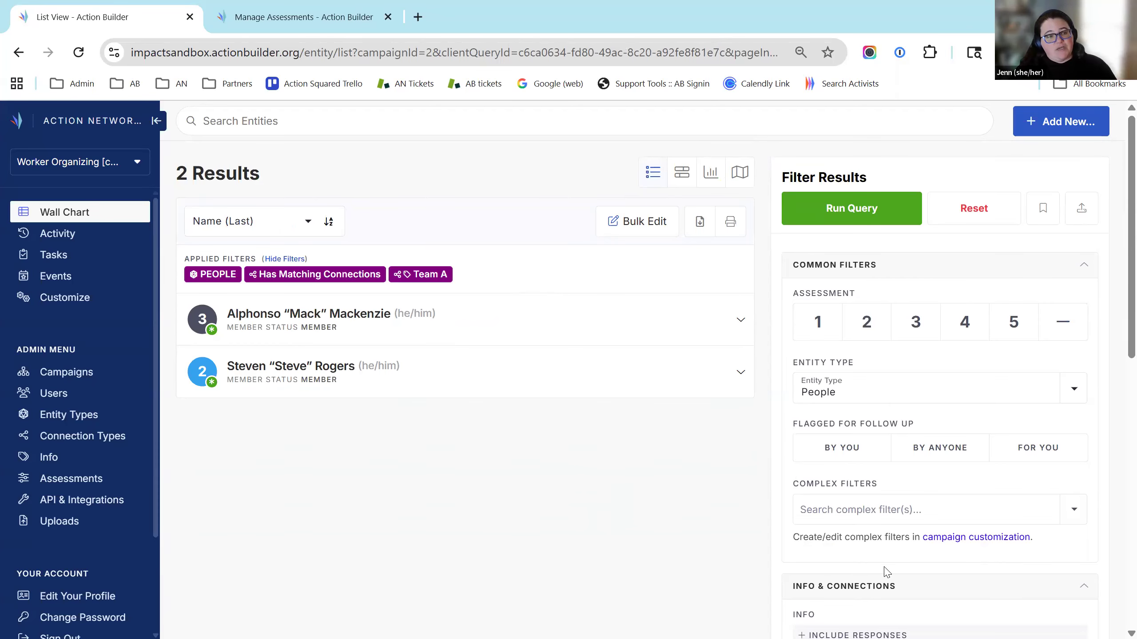
{"action": "scroll", "coordinate": [1029, 577], "scroll_direction": "down", "scroll_amount": 3}
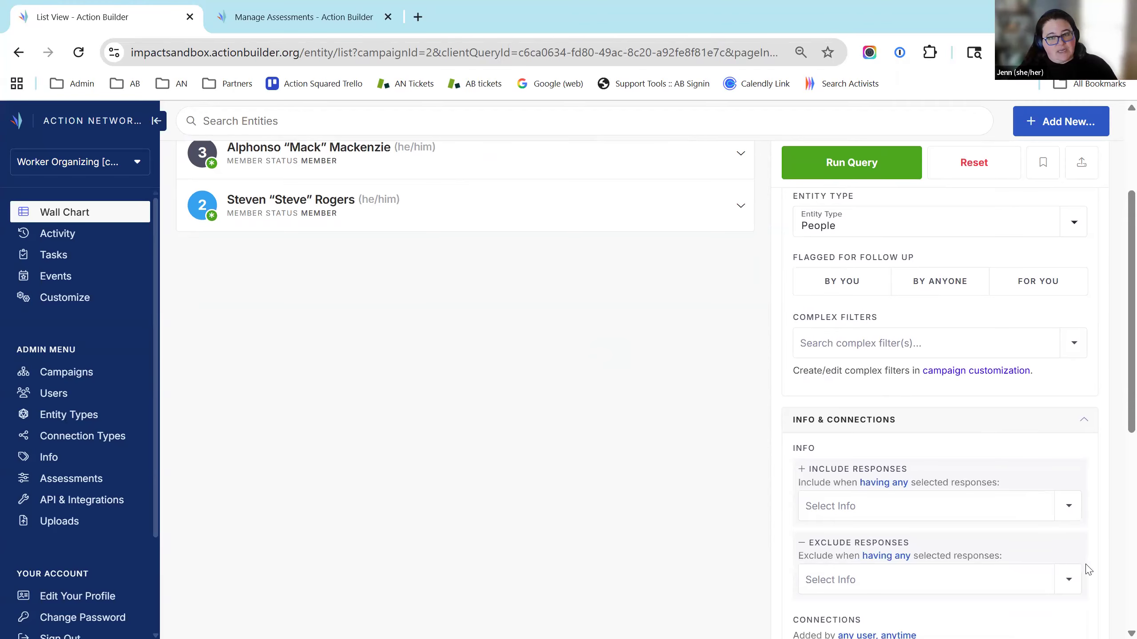
{"action": "scroll", "coordinate": [964, 215], "scroll_direction": "up", "scroll_amount": 3}
{"action": "left_click", "coordinate": [963, 205]}
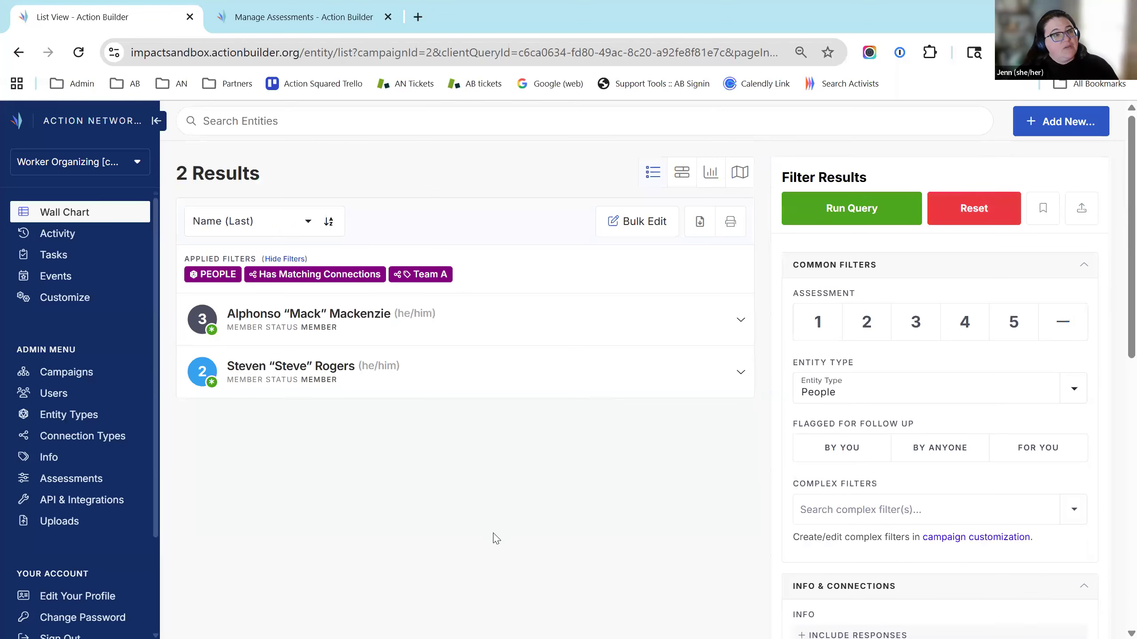
Under Info & Connections, add Sesame Street as the connected-entity filter
{"action": "scroll", "coordinate": [1063, 419], "scroll_direction": "down", "scroll_amount": 4}
{"action": "scroll", "coordinate": [1016, 440], "scroll_direction": "down", "scroll_amount": 2}
{"action": "scroll", "coordinate": [883, 386], "scroll_direction": "up", "scroll_amount": 4}
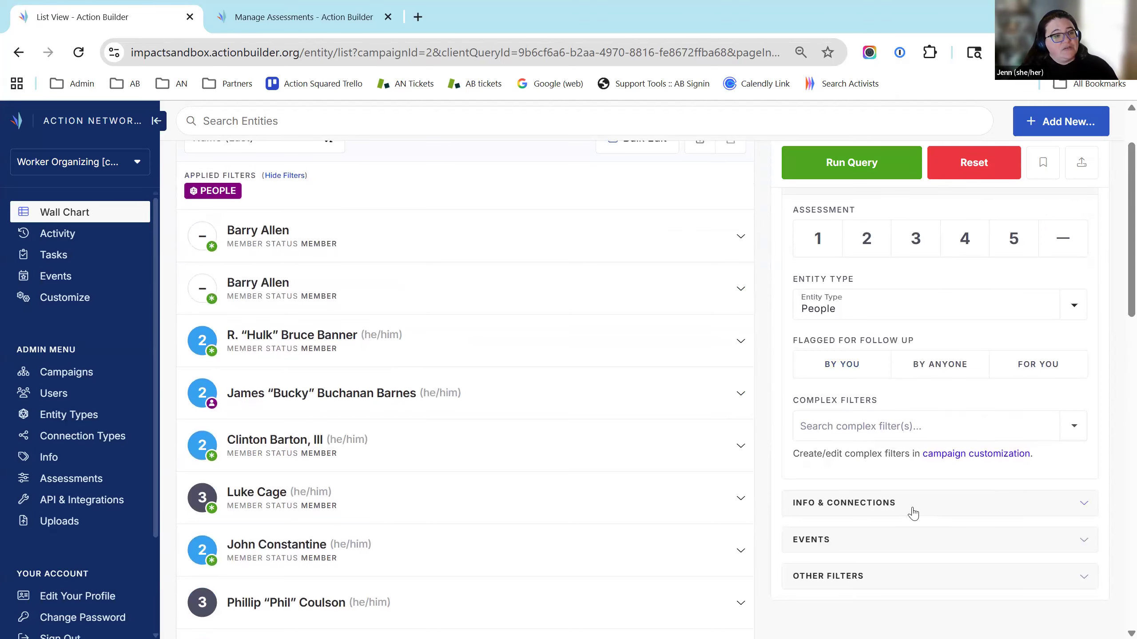
{"action": "left_click", "coordinate": [911, 506]}
{"action": "scroll", "coordinate": [885, 407], "scroll_direction": "down", "scroll_amount": 3}
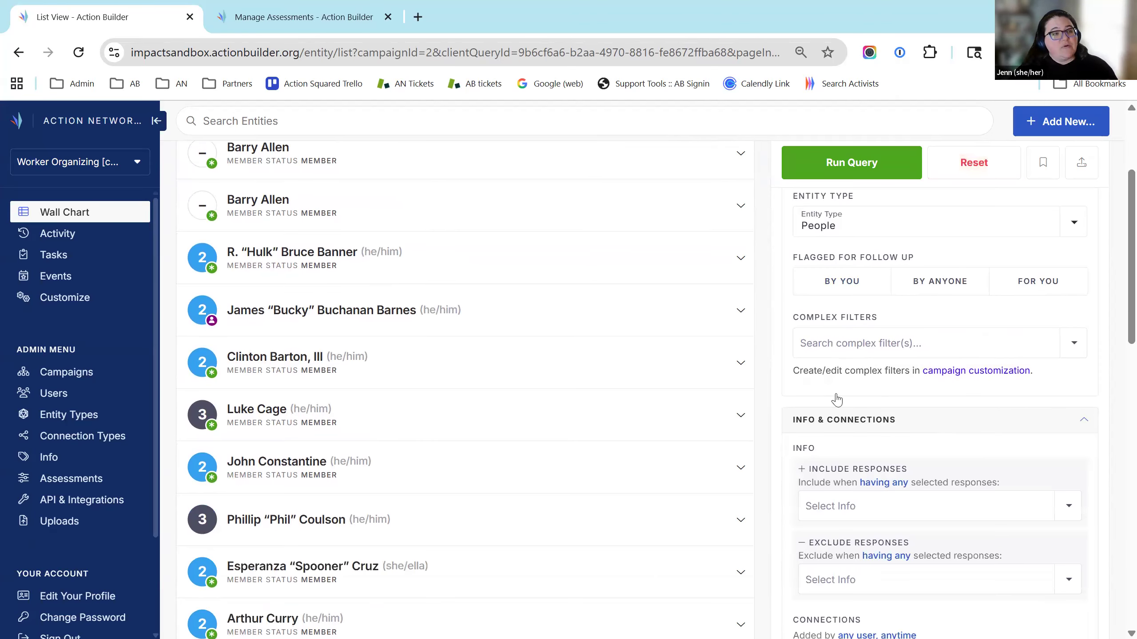
{"action": "scroll", "coordinate": [876, 410], "scroll_direction": "down", "scroll_amount": 4}
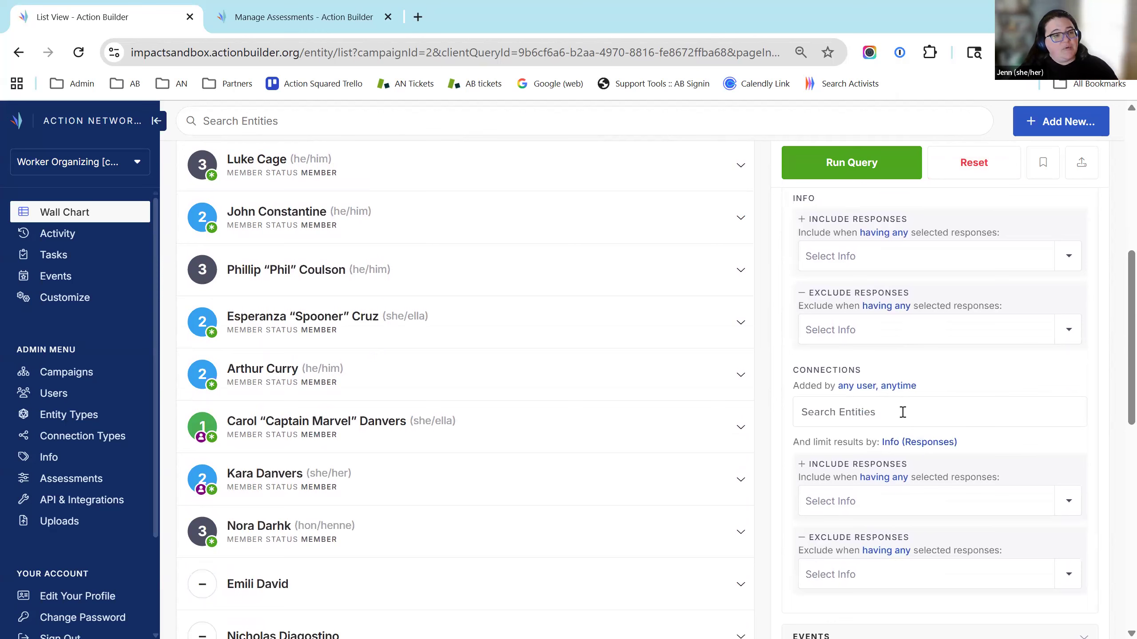
{"action": "left_click", "coordinate": [939, 412]}
{"action": "type", "text": "Sesame"}
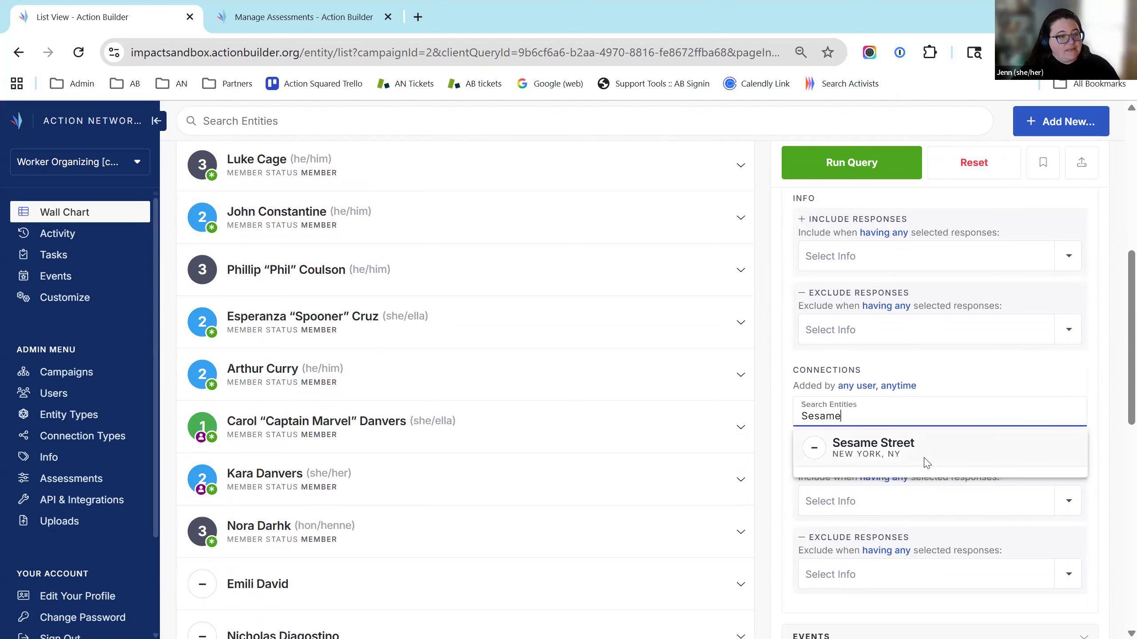
{"action": "left_click", "coordinate": [928, 461]}
Run the query, showing 33 people connected to Sesame Street
{"action": "left_click", "coordinate": [836, 166]}
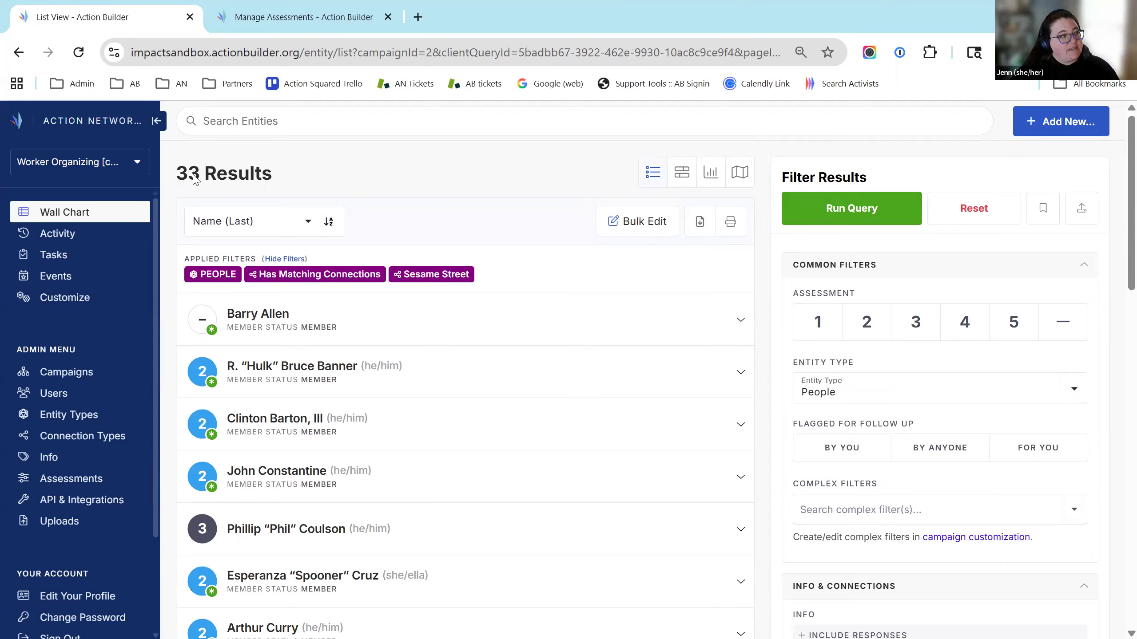
{"action": "scroll", "coordinate": [923, 452], "scroll_direction": "down", "scroll_amount": 7}
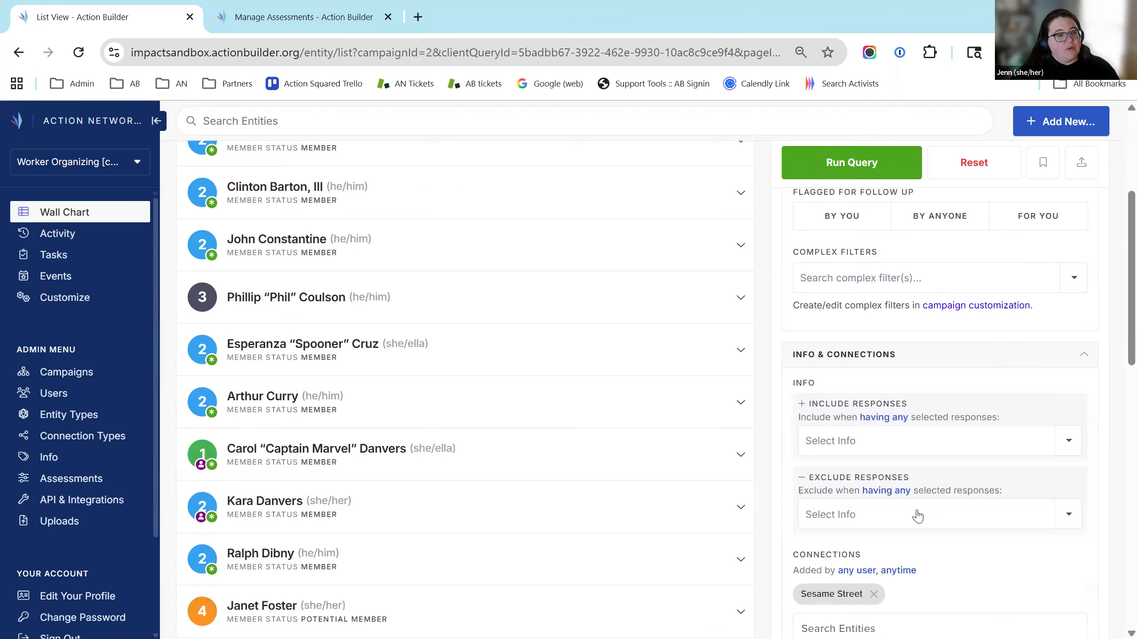
{"action": "scroll", "coordinate": [826, 296], "scroll_direction": "up", "scroll_amount": 7}
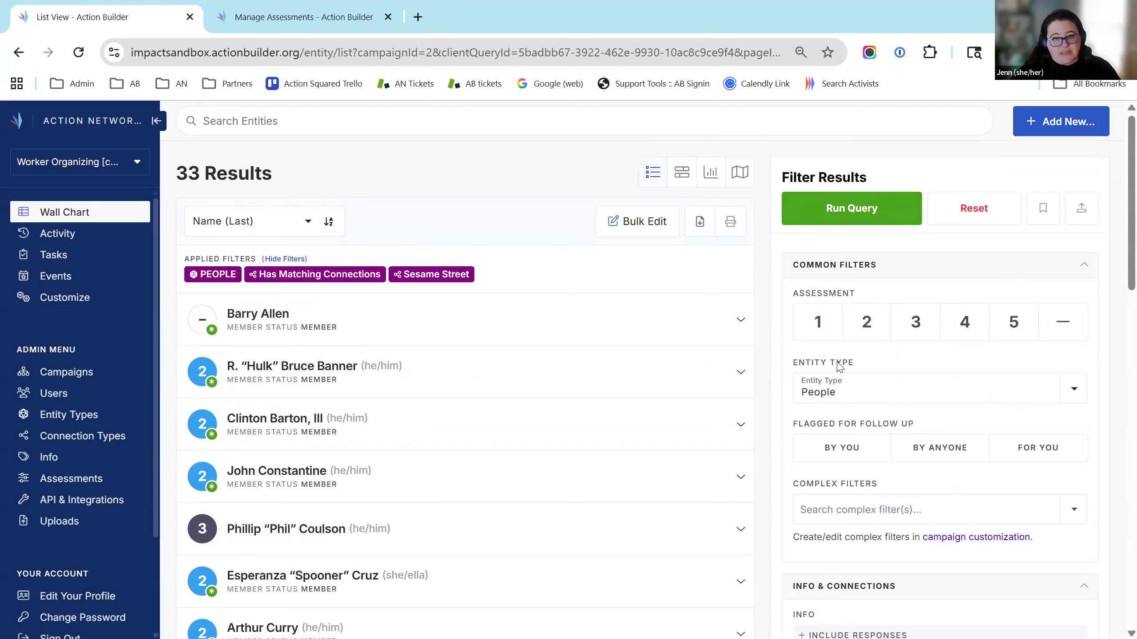
{"action": "scroll", "coordinate": [1002, 421], "scroll_direction": "down", "scroll_amount": 7}
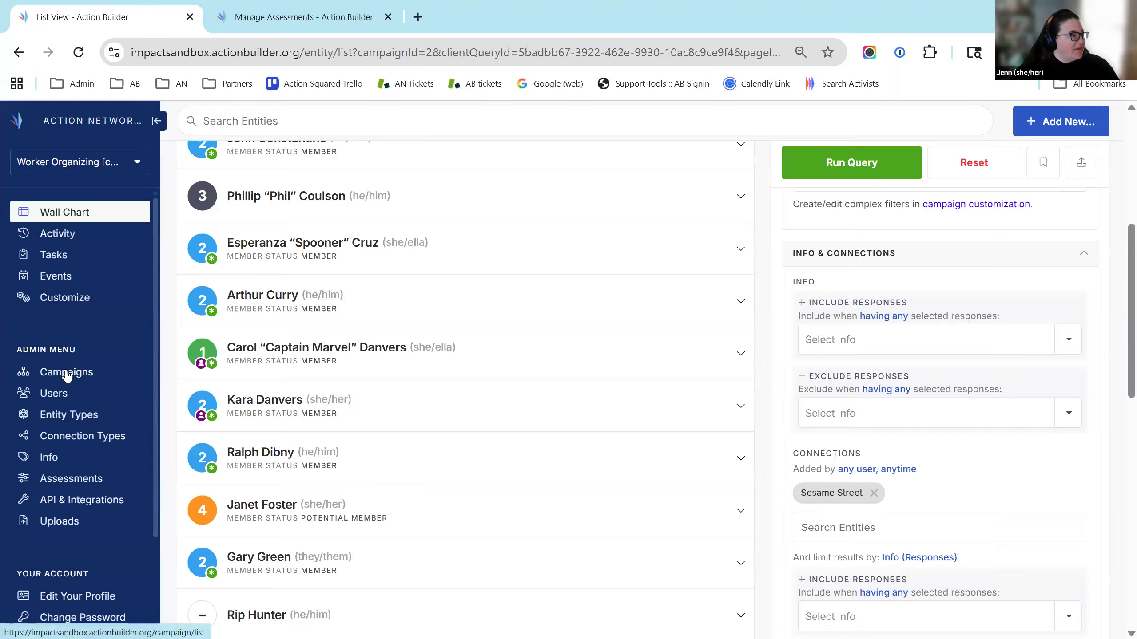
Browse the entity types management page
{"action": "left_click", "coordinate": [79, 424]}
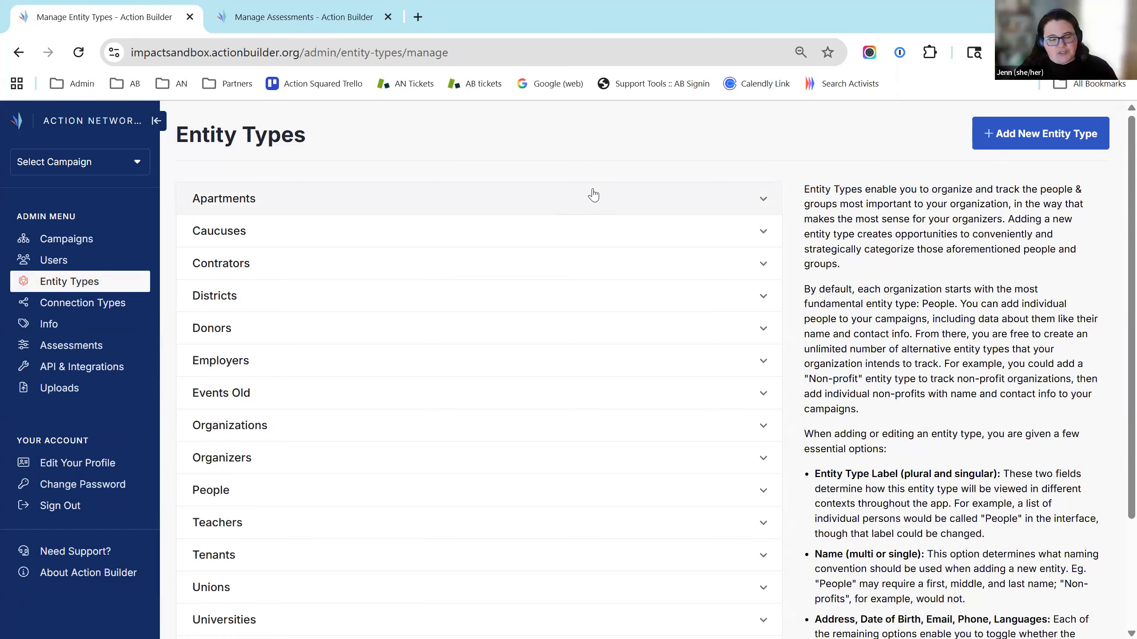
{"action": "scroll", "coordinate": [651, 209], "scroll_direction": "down", "scroll_amount": 2}
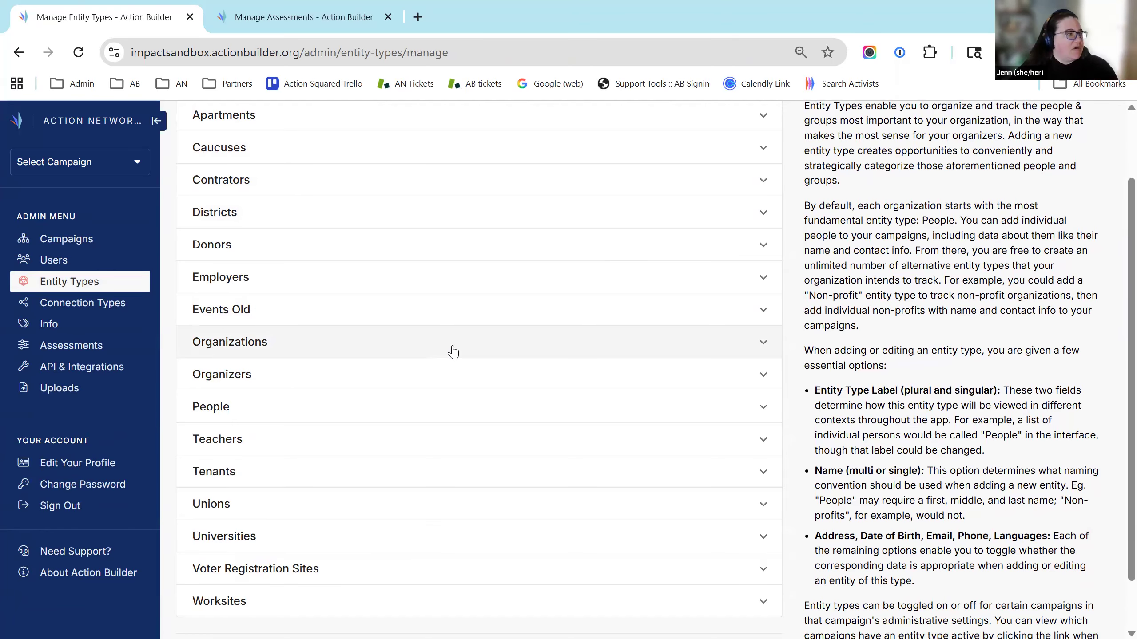
{"action": "scroll", "coordinate": [358, 544], "scroll_direction": "down", "scroll_amount": 1}
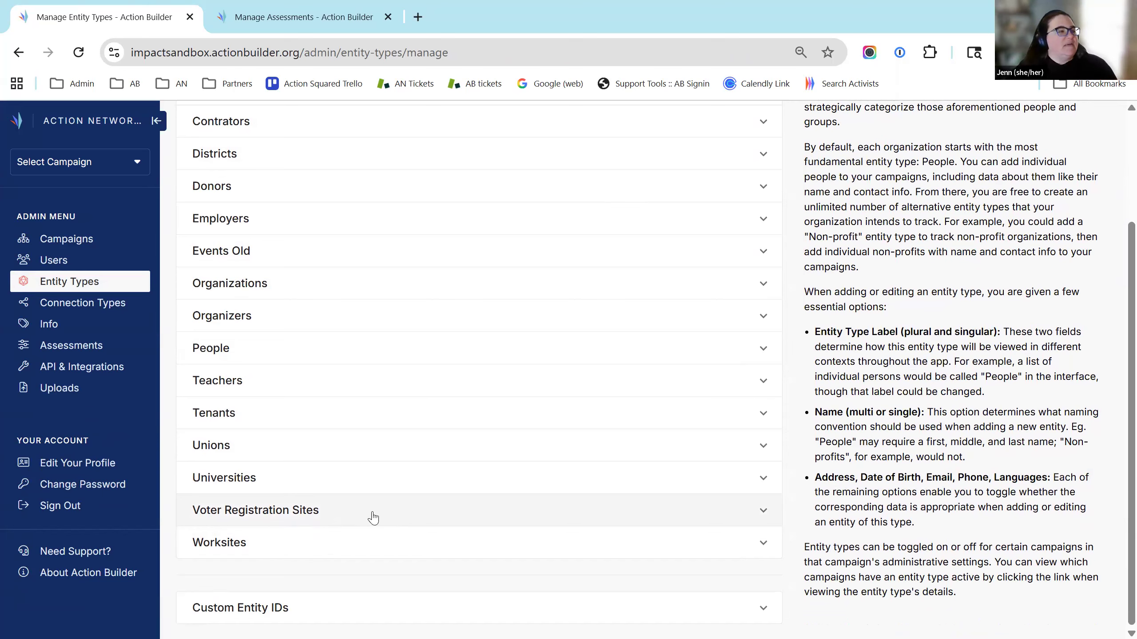
{"action": "scroll", "coordinate": [376, 517], "scroll_direction": "up", "scroll_amount": 2}
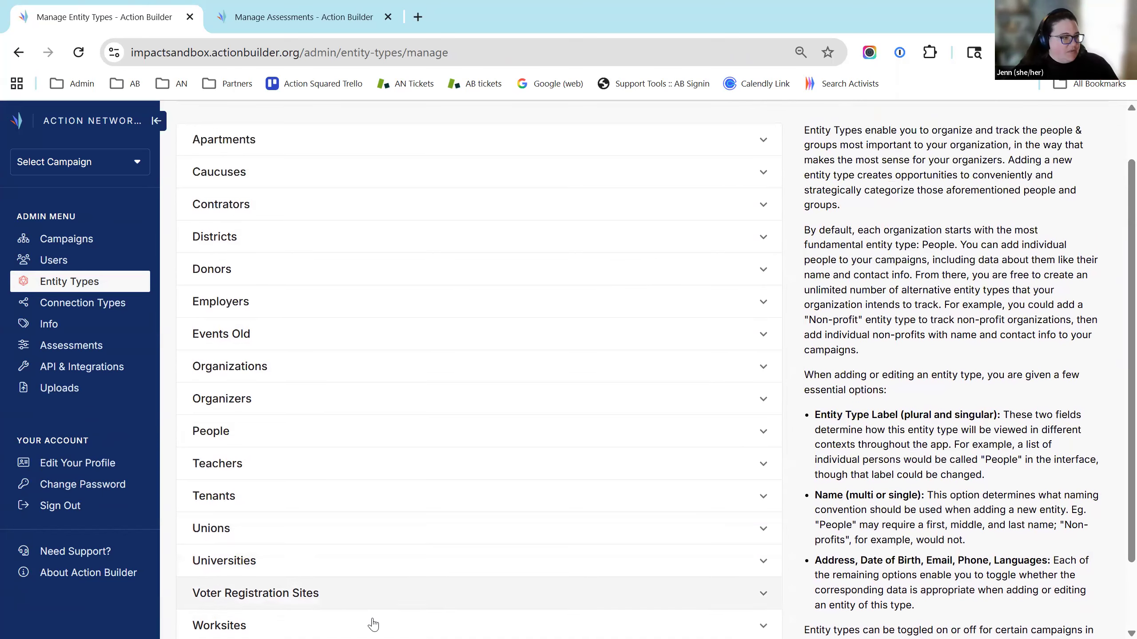
{"action": "scroll", "coordinate": [493, 448], "scroll_direction": "down", "scroll_amount": 2}
{"action": "scroll", "coordinate": [528, 331], "scroll_direction": "up", "scroll_amount": 2}
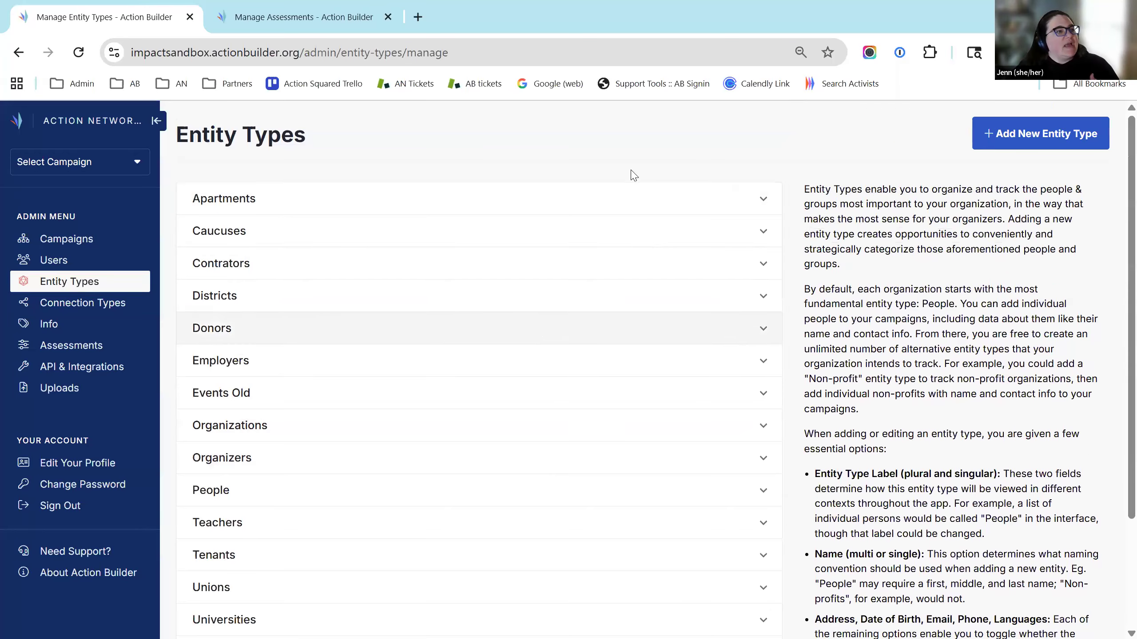
{"action": "scroll", "coordinate": [288, 394], "scroll_direction": "down", "scroll_amount": 2}
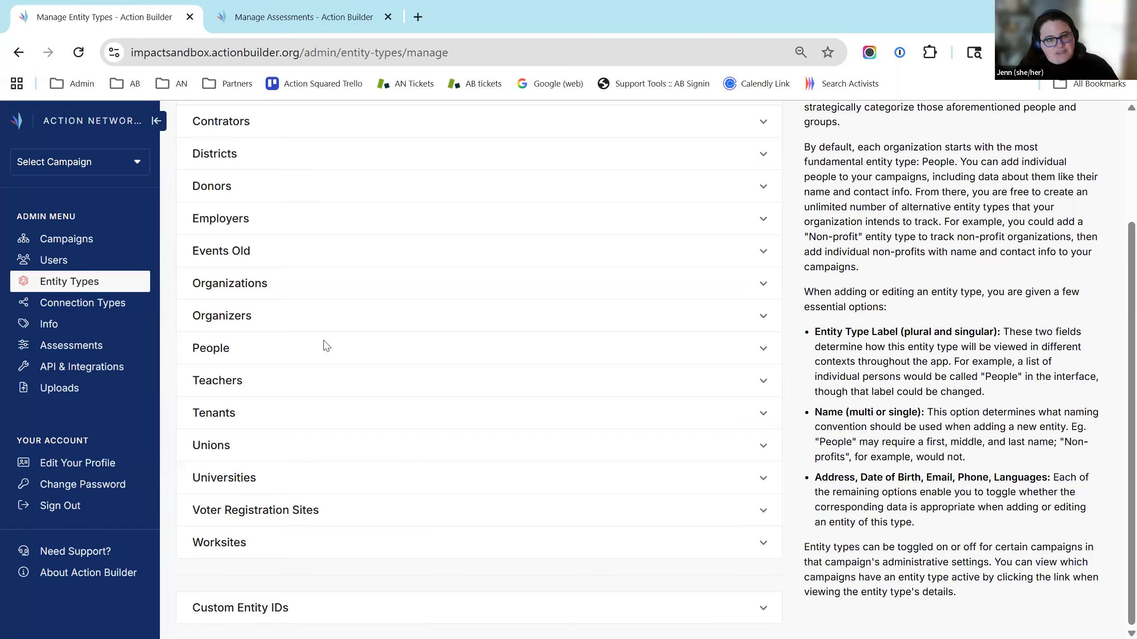
{"action": "scroll", "coordinate": [429, 397], "scroll_direction": "up", "scroll_amount": 3}
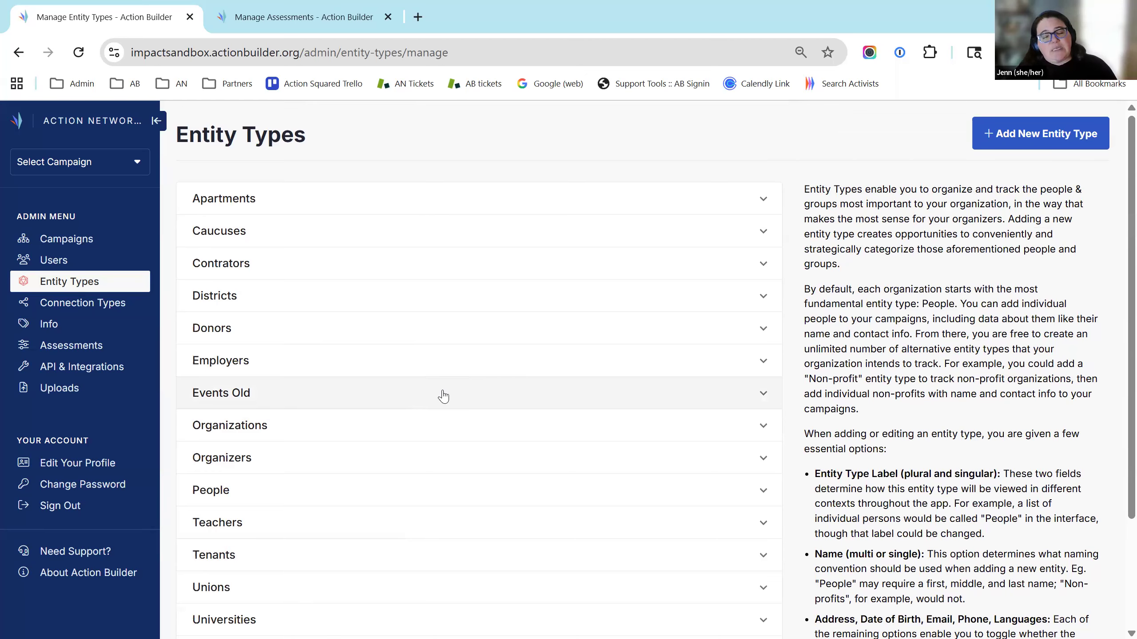
Open the Worker Organizing [connections] campaign, listing 43 members
{"action": "left_click", "coordinate": [65, 241]}
{"action": "left_click", "coordinate": [101, 166]}
{"action": "scroll", "coordinate": [94, 291], "scroll_direction": "down", "scroll_amount": 10}
{"action": "left_click", "coordinate": [92, 223]}
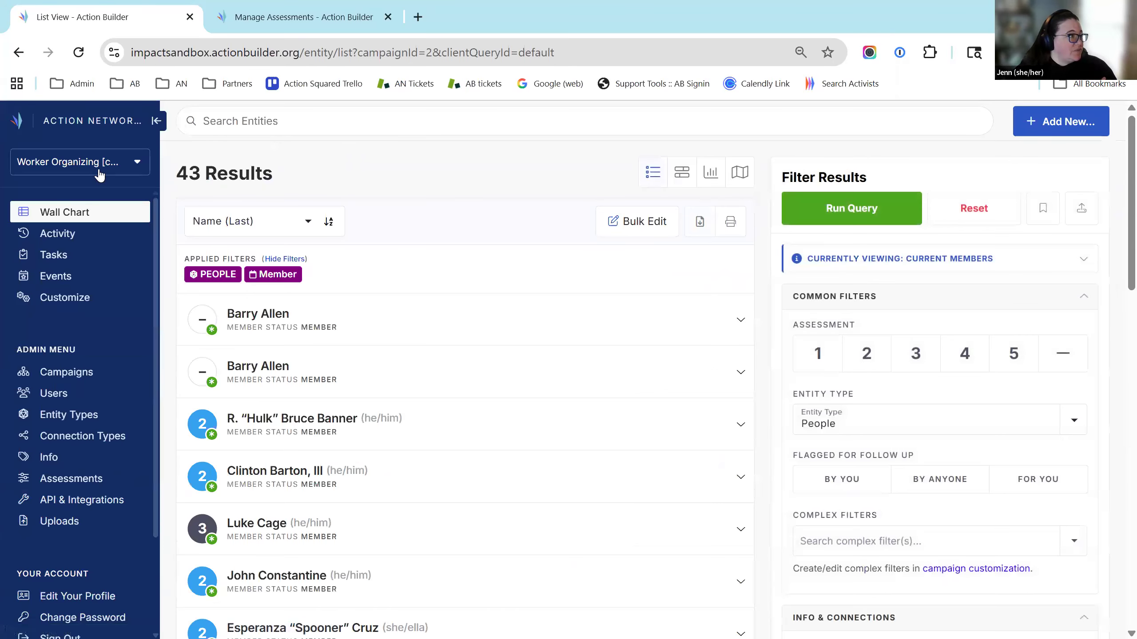
Switch to another Worker Organizing campaign and reset its member filter
{"action": "left_click", "coordinate": [108, 162]}
{"action": "scroll", "coordinate": [119, 307], "scroll_direction": "down", "scroll_amount": 5}
{"action": "scroll", "coordinate": [119, 307], "scroll_direction": "down", "scroll_amount": 8}
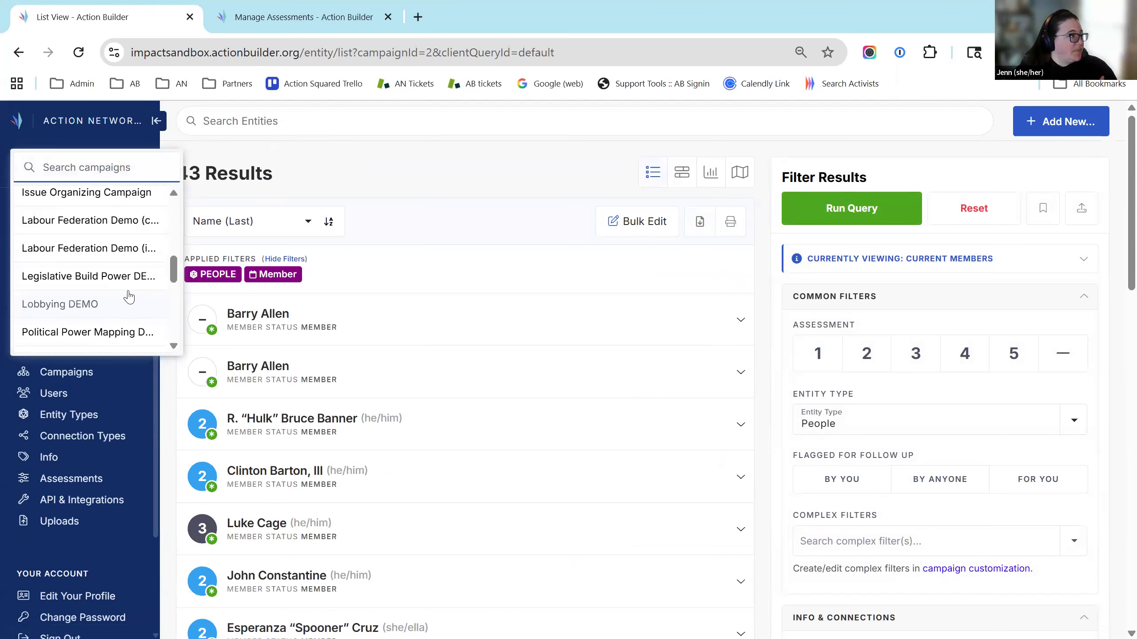
{"action": "left_click", "coordinate": [121, 247]}
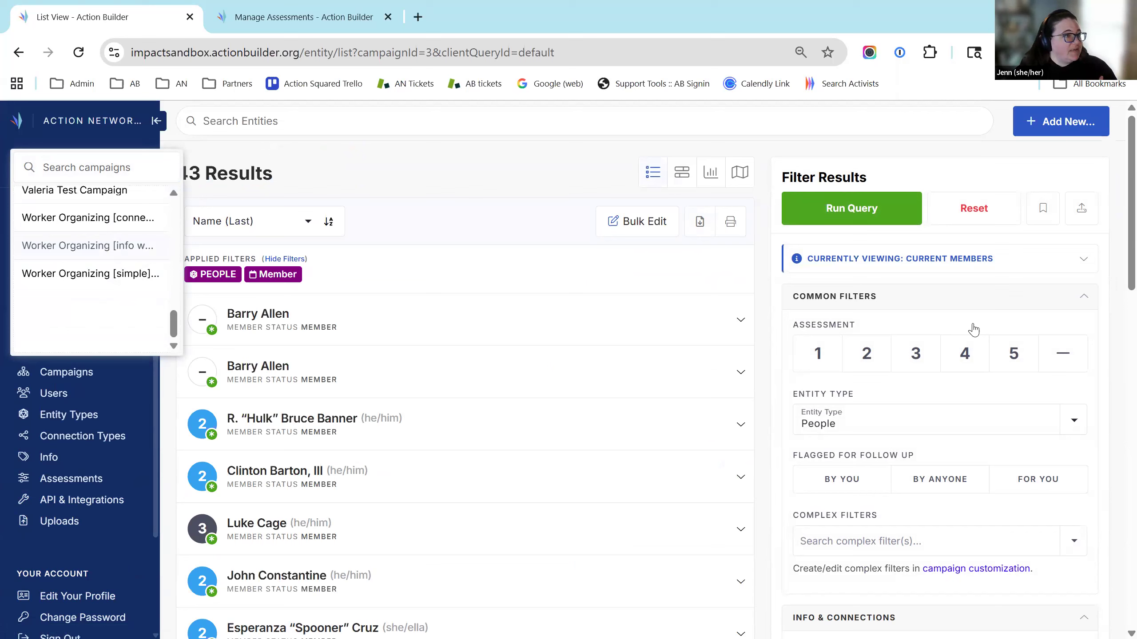
{"action": "left_click", "coordinate": [972, 210]}
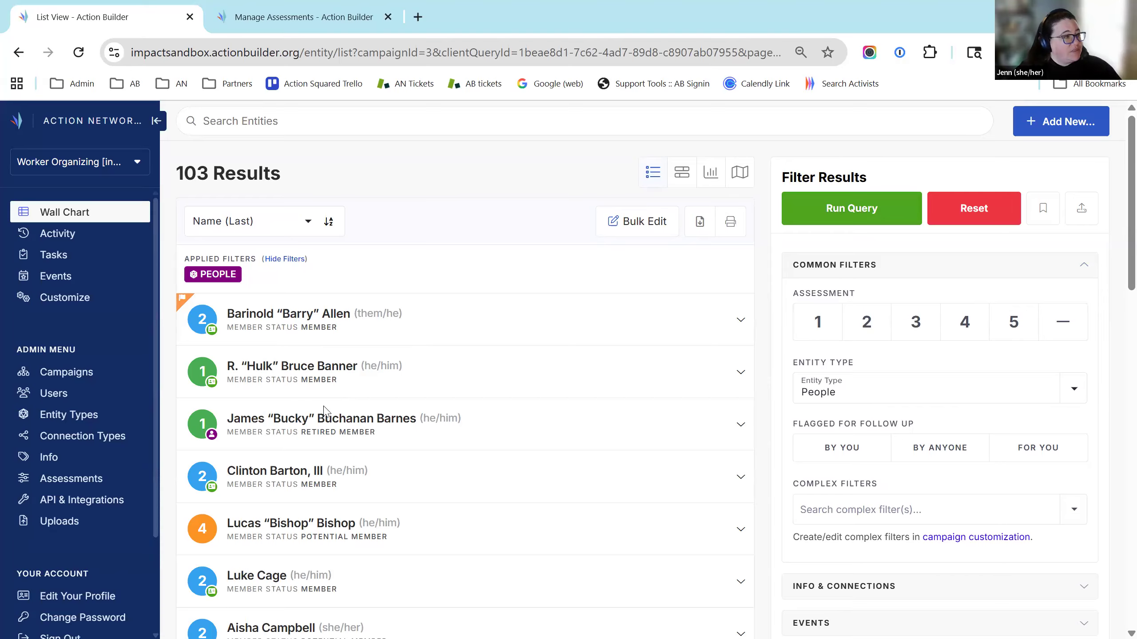
{"action": "scroll", "coordinate": [324, 410], "scroll_direction": "down", "scroll_amount": 2}
{"action": "scroll", "coordinate": [304, 359], "scroll_direction": "up", "scroll_amount": 2}
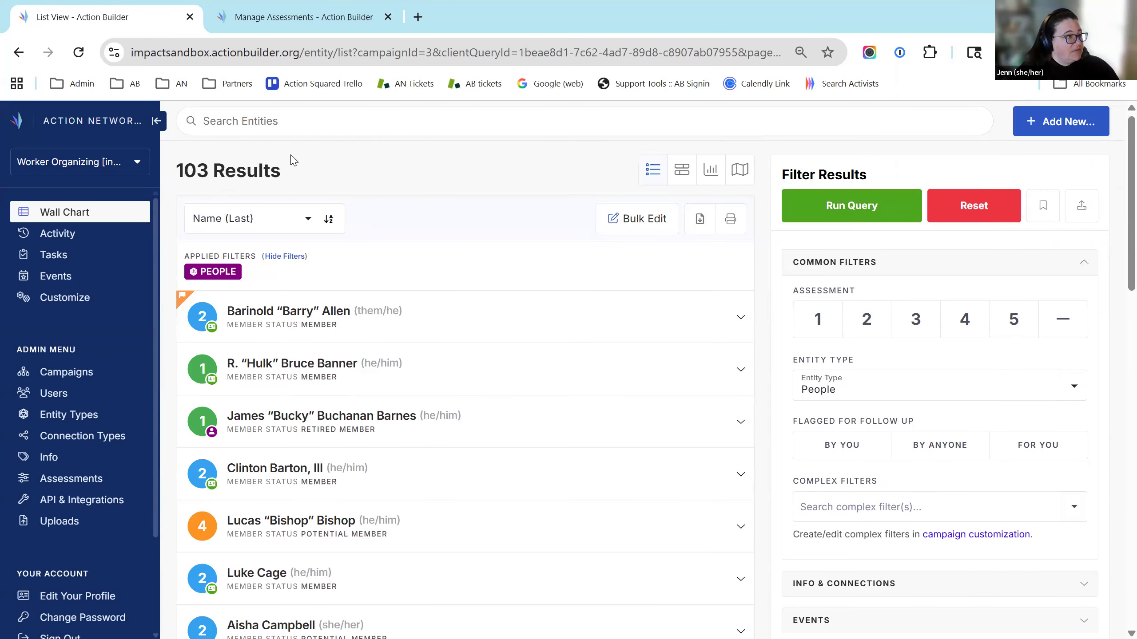
Search entities for a member by name and open their profile
{"action": "left_click", "coordinate": [385, 120]}
{"action": "type", "text": "Steve"}
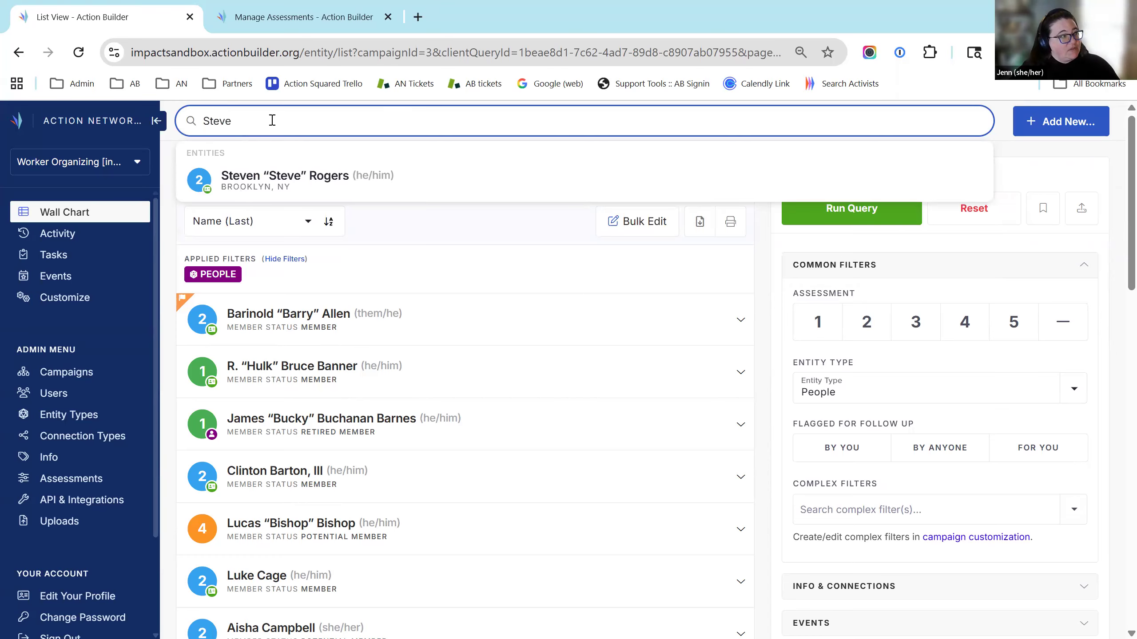
{"action": "left_click", "coordinate": [326, 185]}
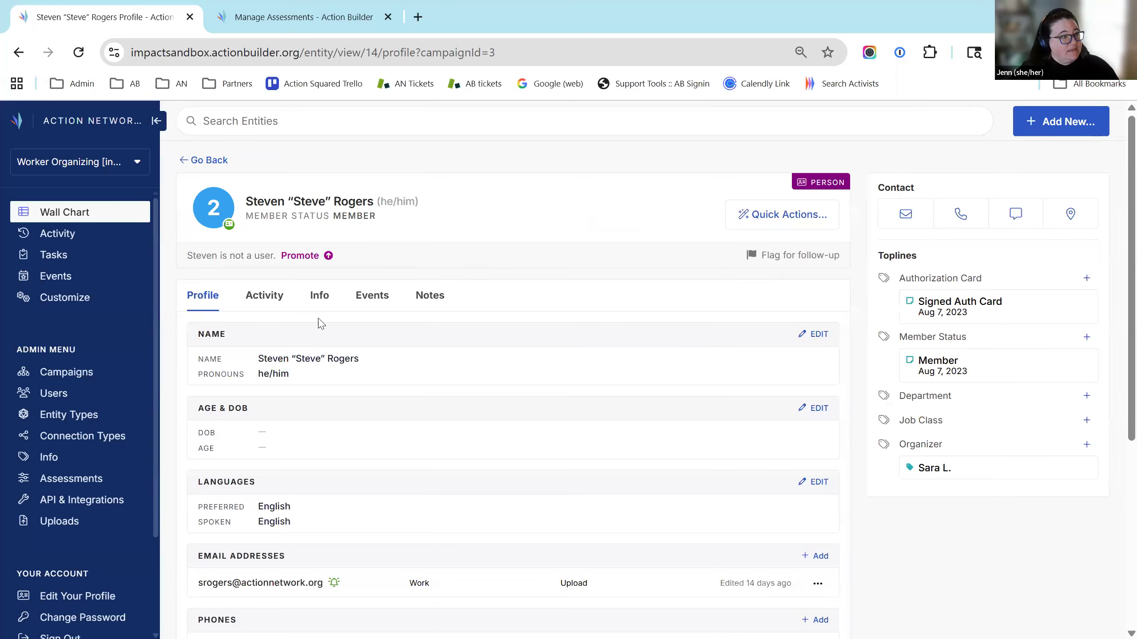
View the member's Info connections and expand the friend connection showing Signed Card influence and Friend relationship
{"action": "left_click", "coordinate": [319, 297]}
{"action": "scroll", "coordinate": [231, 256], "scroll_direction": "down", "scroll_amount": 2}
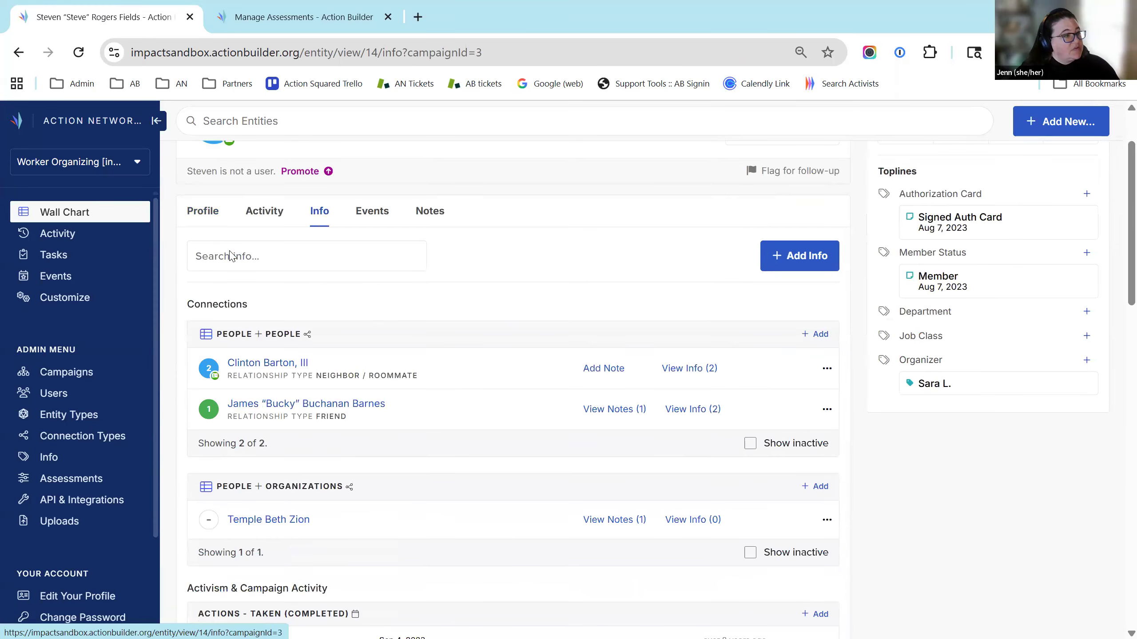
{"action": "scroll", "coordinate": [314, 282], "scroll_direction": "down", "scroll_amount": 2}
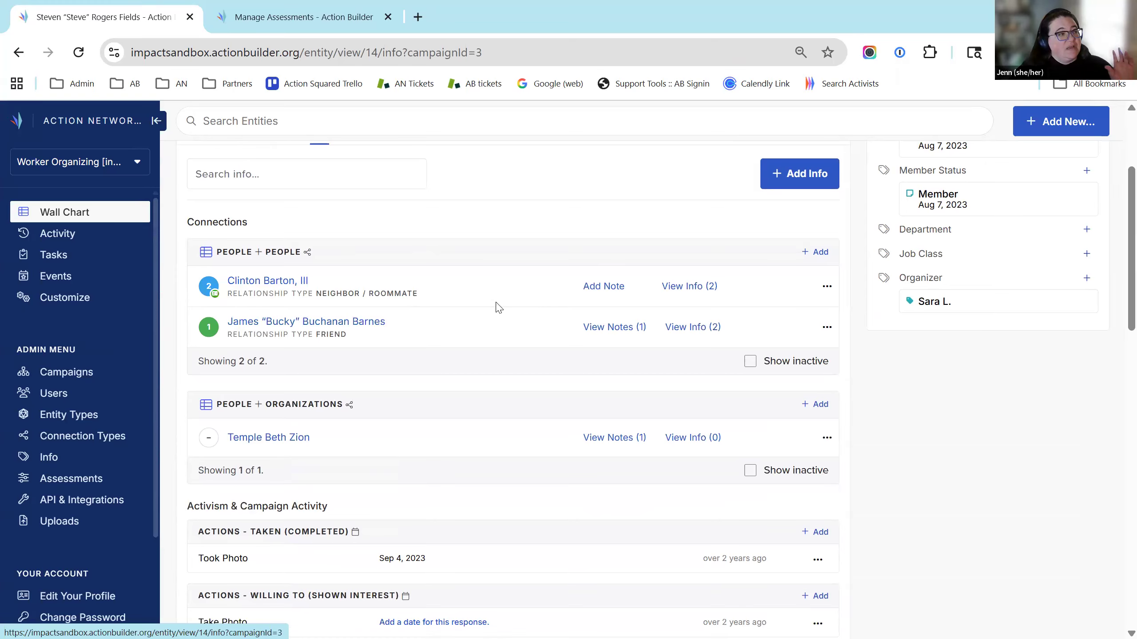
{"action": "scroll", "coordinate": [499, 308], "scroll_direction": "up", "scroll_amount": 2}
{"action": "scroll", "coordinate": [522, 322], "scroll_direction": "up", "scroll_amount": 2}
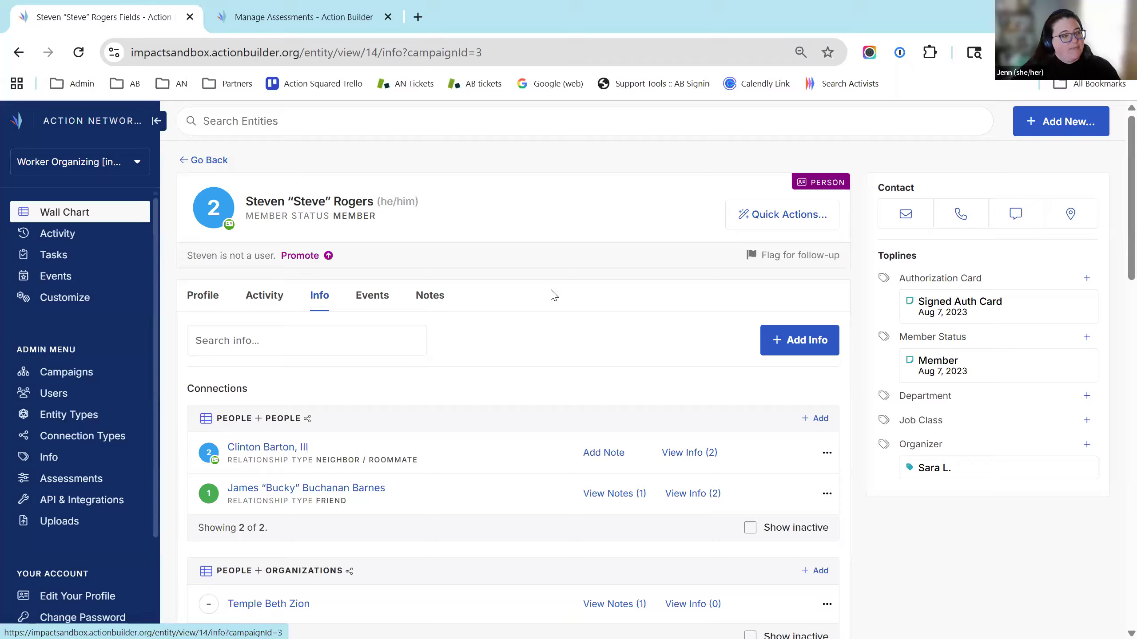
{"action": "left_click", "coordinate": [687, 493]}
{"action": "scroll", "coordinate": [716, 506], "scroll_direction": "down", "scroll_amount": 3}
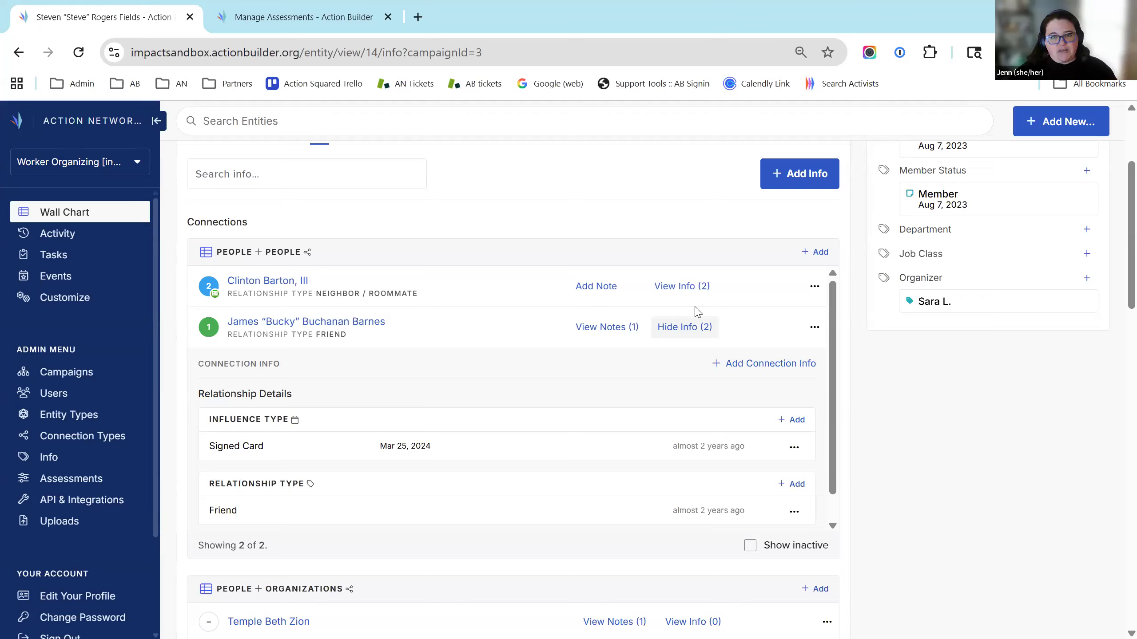
Go back from the profile to the Wall Chart list of 45 campaign members
{"action": "left_click", "coordinate": [78, 220]}
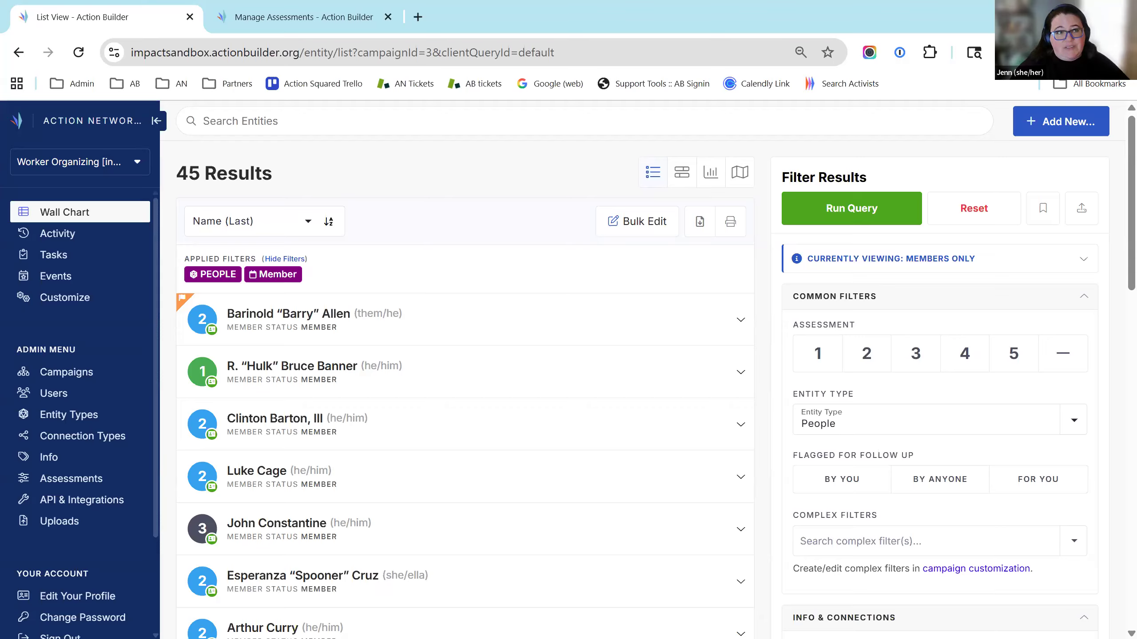
Start a new Person entity and enter the person's first and last name
{"action": "left_click", "coordinate": [1060, 127]}
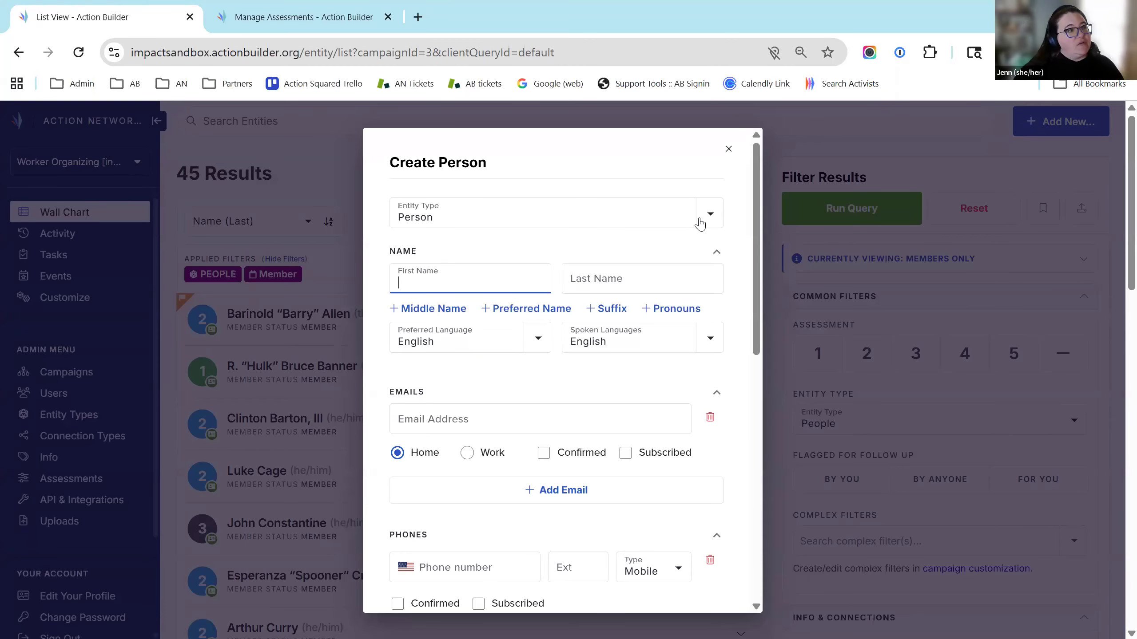
{"action": "left_click", "coordinate": [700, 223]}
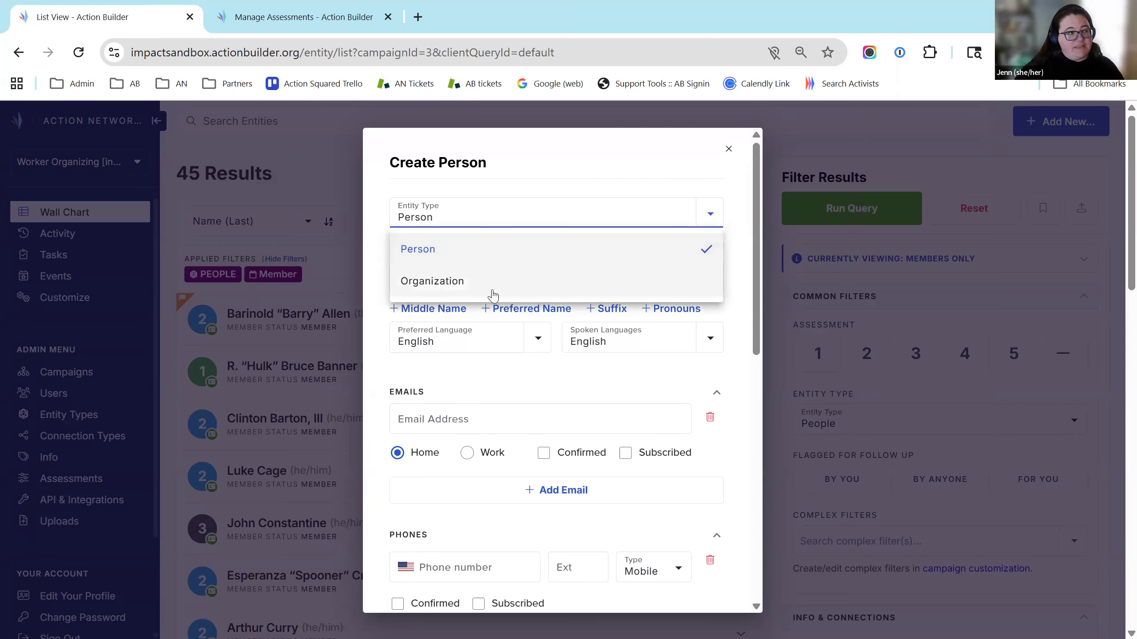
{"action": "left_click", "coordinate": [535, 249]}
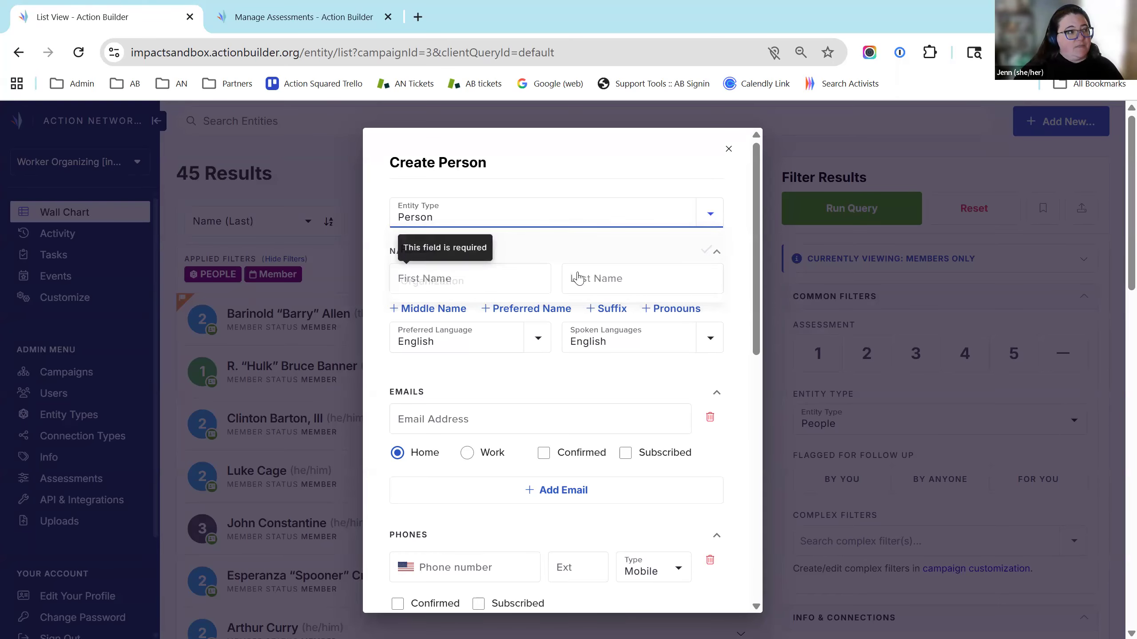
{"action": "key", "text": "Tab"}
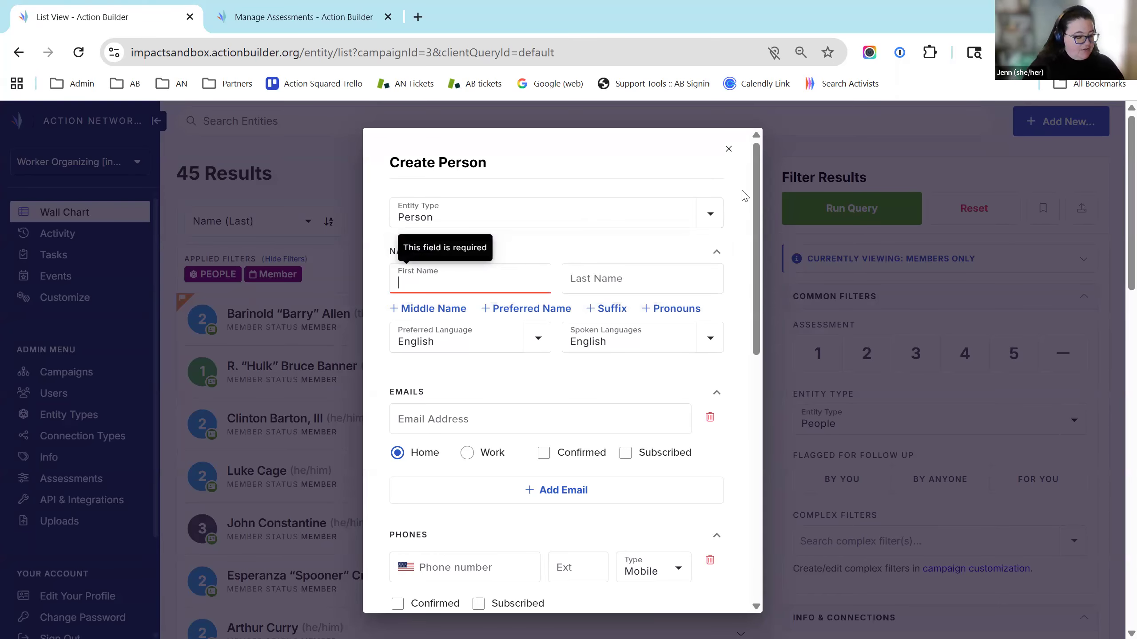
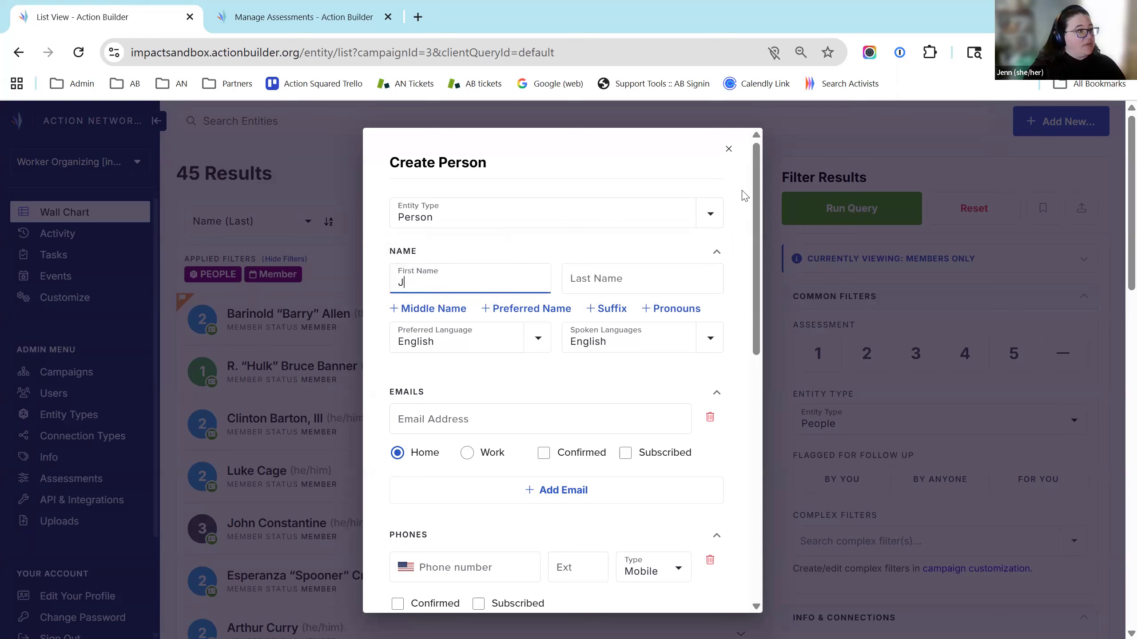
{"action": "key", "text": "Tab"}
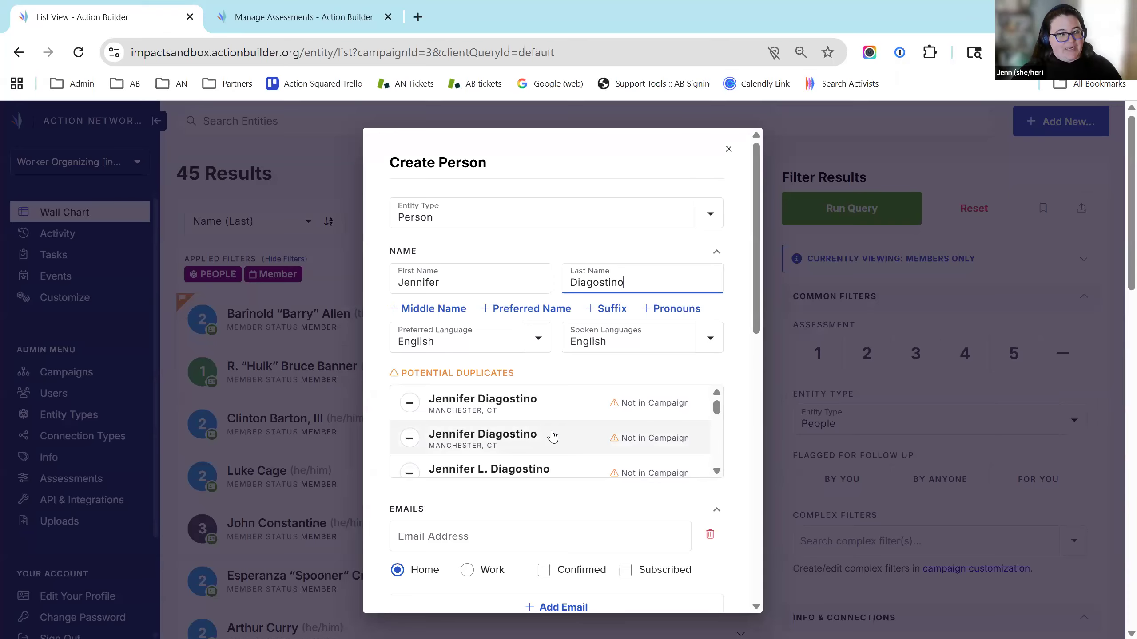
Add the matching potential duplicate person to the current campaign
{"action": "scroll", "coordinate": [528, 443], "scroll_direction": "down", "scroll_amount": 3}
{"action": "scroll", "coordinate": [514, 447], "scroll_direction": "up", "scroll_amount": 3}
{"action": "scroll", "coordinate": [521, 452], "scroll_direction": "down", "scroll_amount": 3}
{"action": "left_click", "coordinate": [531, 459]}
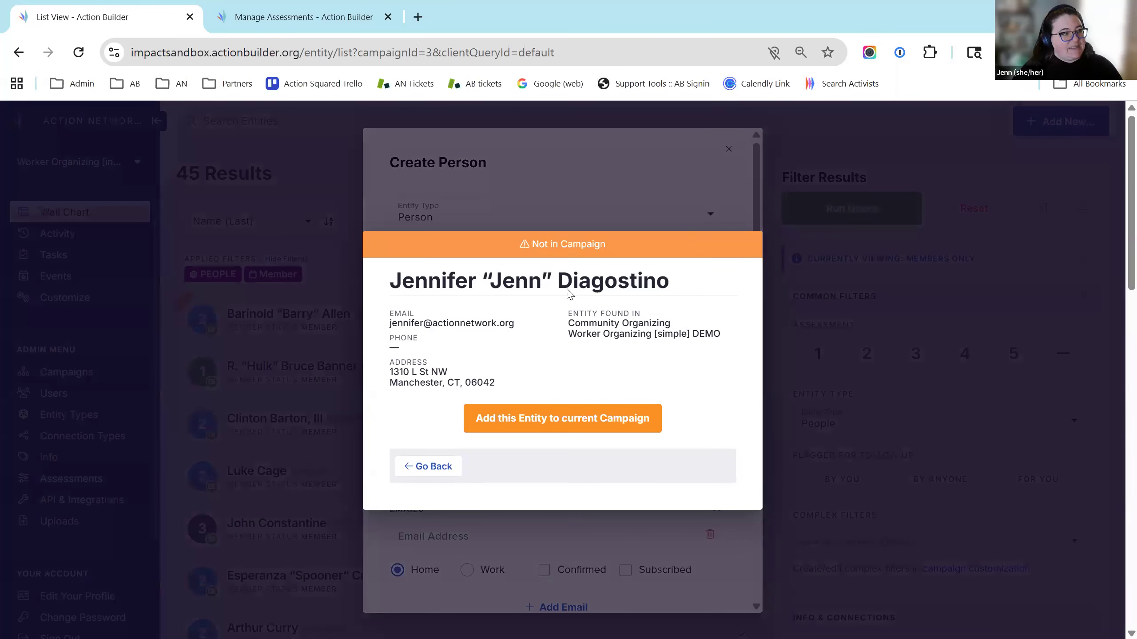
{"action": "left_click", "coordinate": [613, 426]}
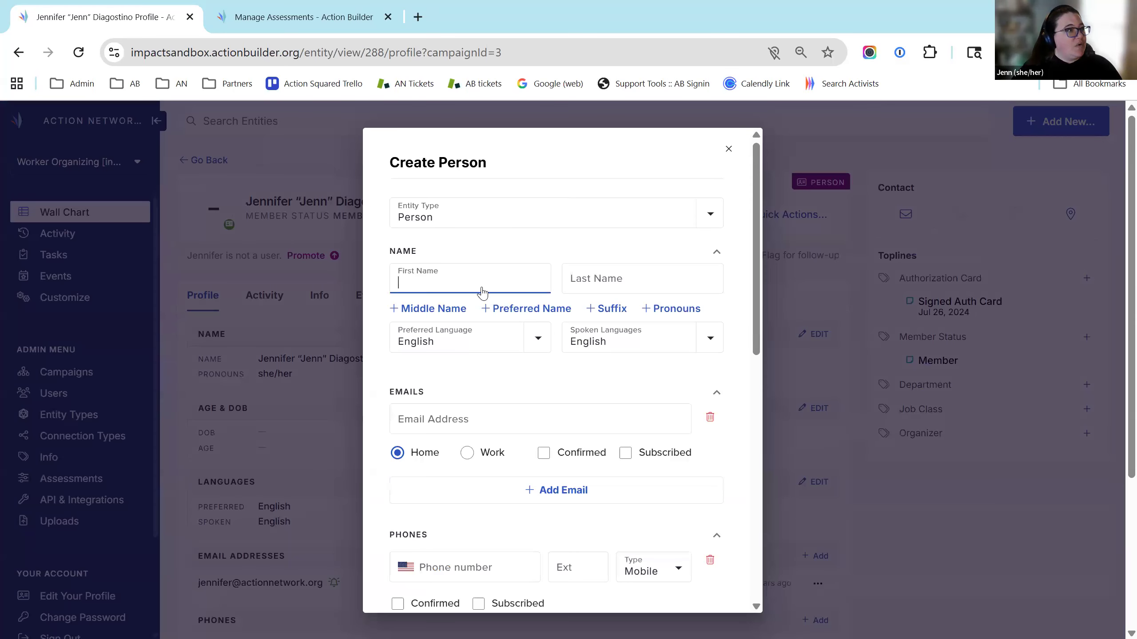
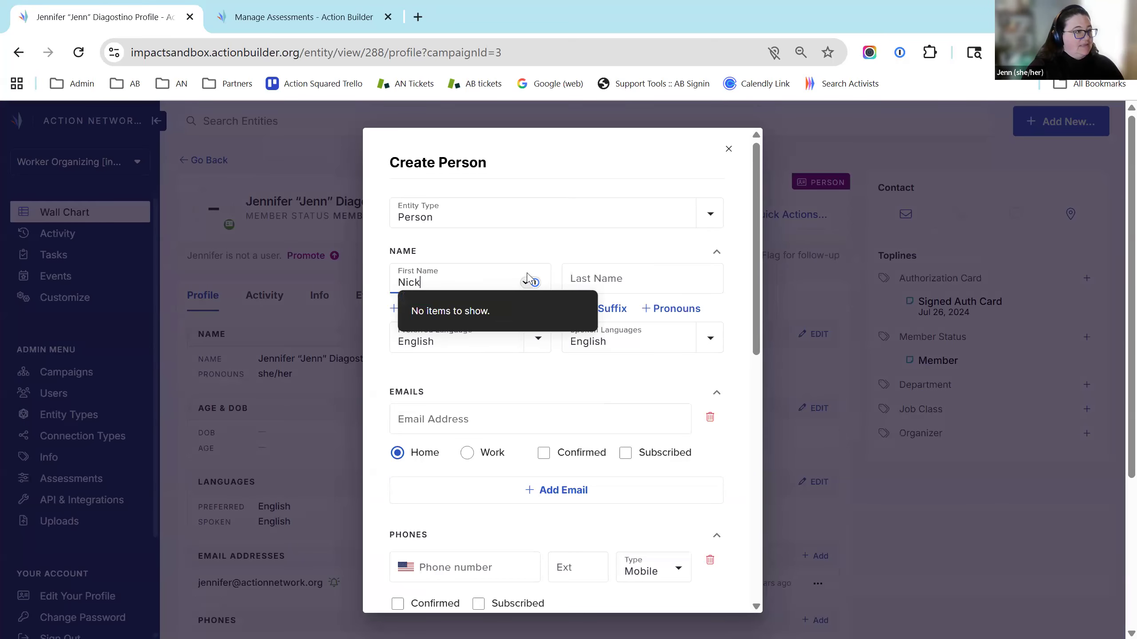
Enter the new person's first and last name in the Create Person form
{"action": "key", "text": "Tab"}
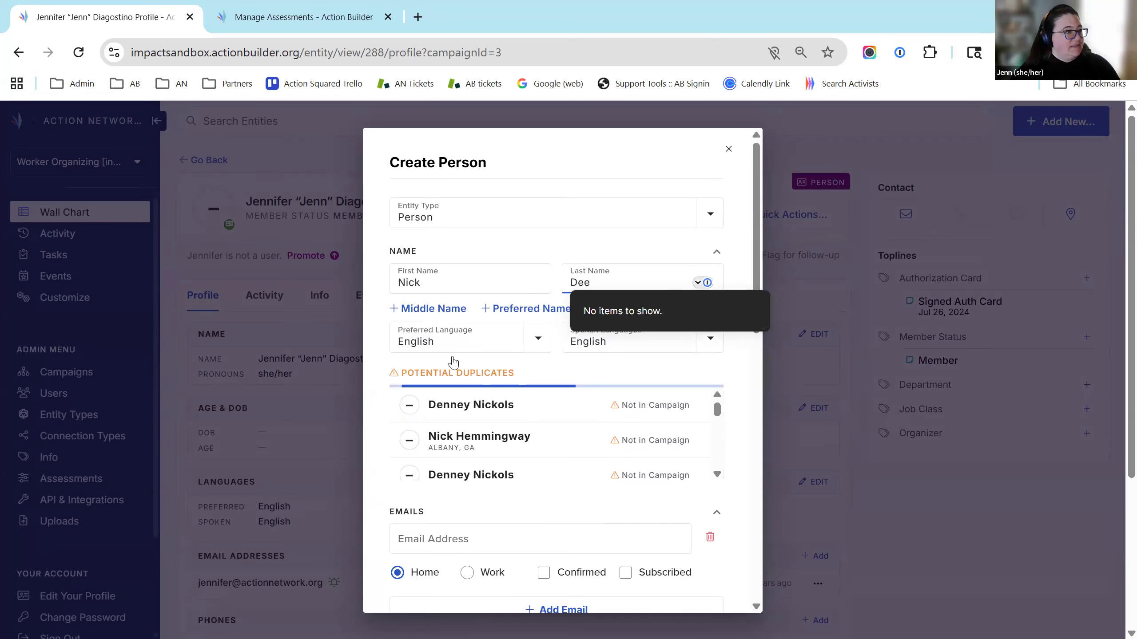
{"action": "left_click", "coordinate": [624, 485]}
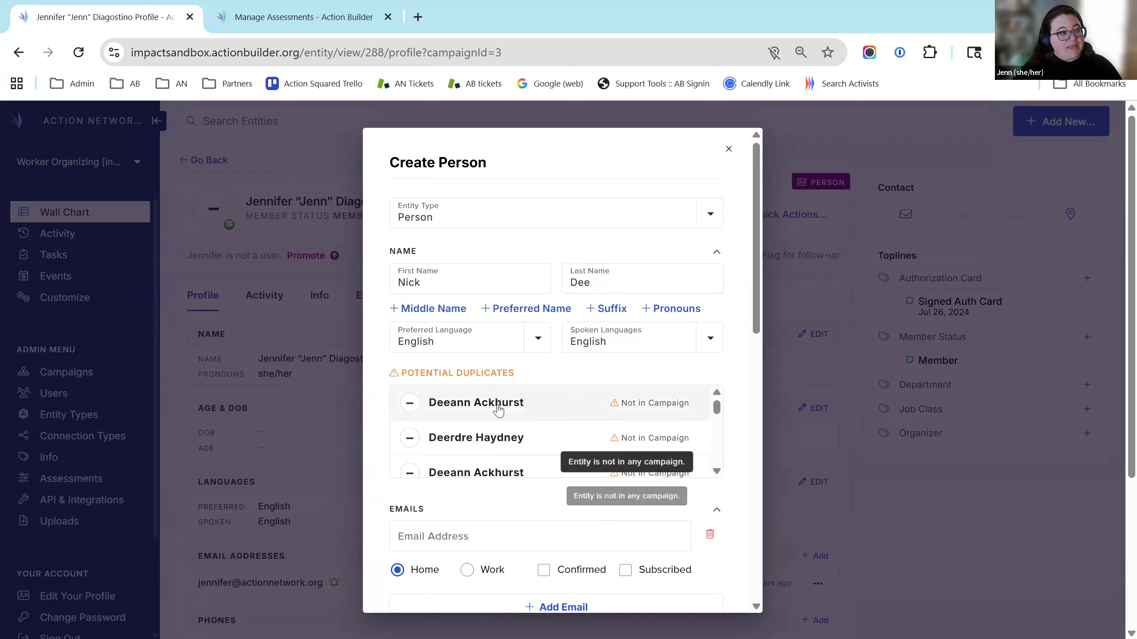
{"action": "scroll", "coordinate": [507, 447], "scroll_direction": "down", "scroll_amount": 3}
{"action": "scroll", "coordinate": [516, 449], "scroll_direction": "down", "scroll_amount": 2}
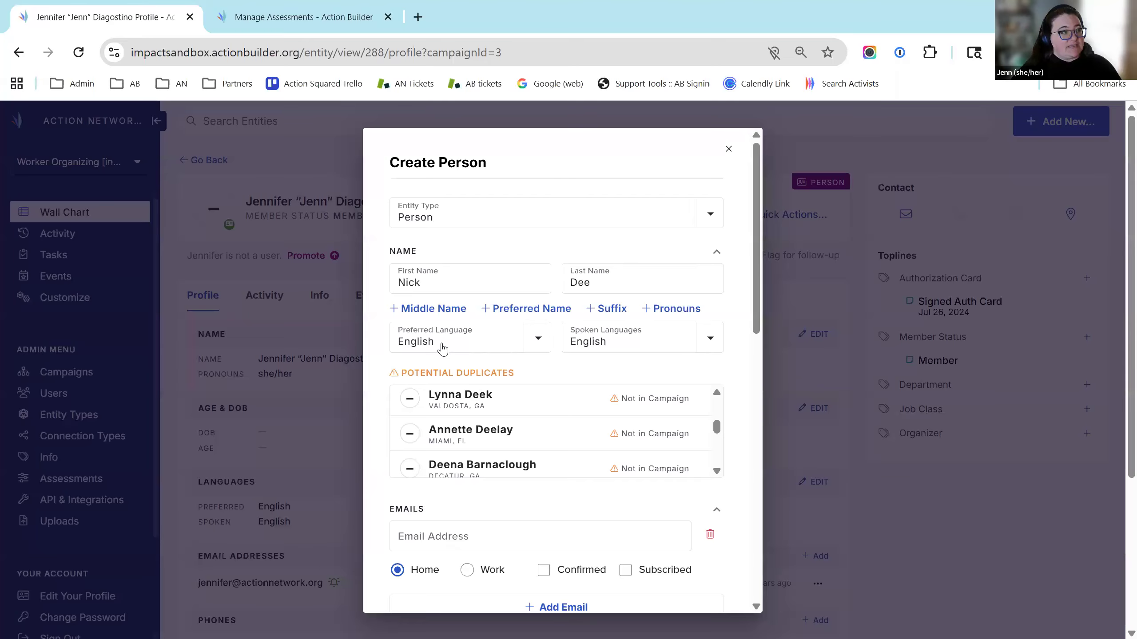
Add Spanish alongside English to the new person's spoken languages
{"action": "left_click", "coordinate": [704, 345]}
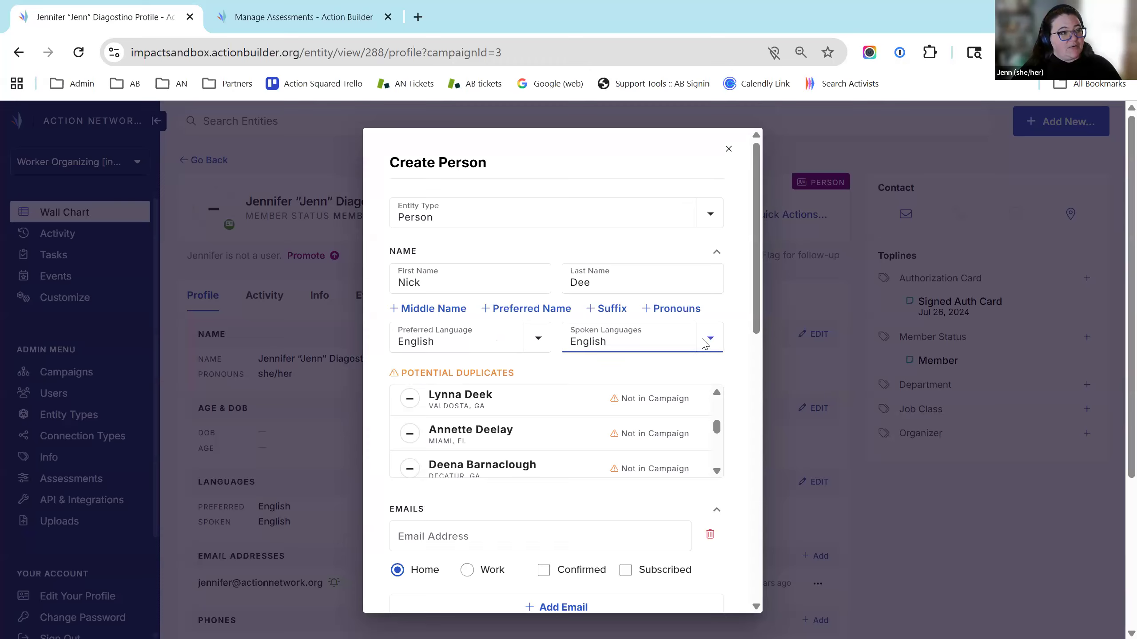
{"action": "scroll", "coordinate": [596, 470], "scroll_direction": "down", "scroll_amount": 2}
{"action": "scroll", "coordinate": [596, 470], "scroll_direction": "down", "scroll_amount": 2}
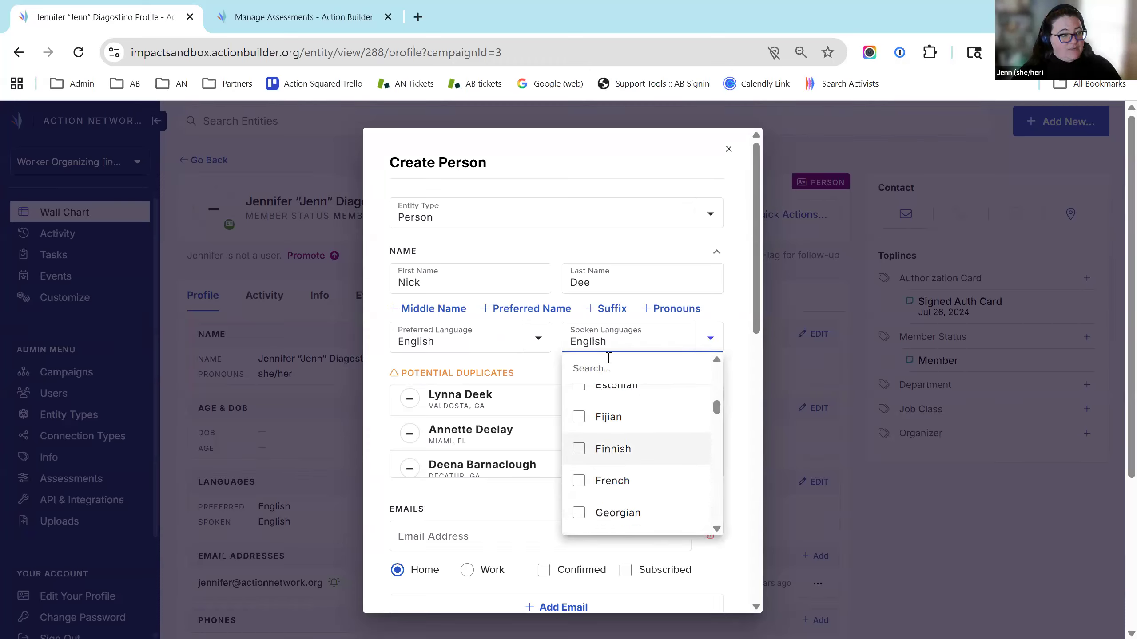
{"action": "type", "text": "spani"}
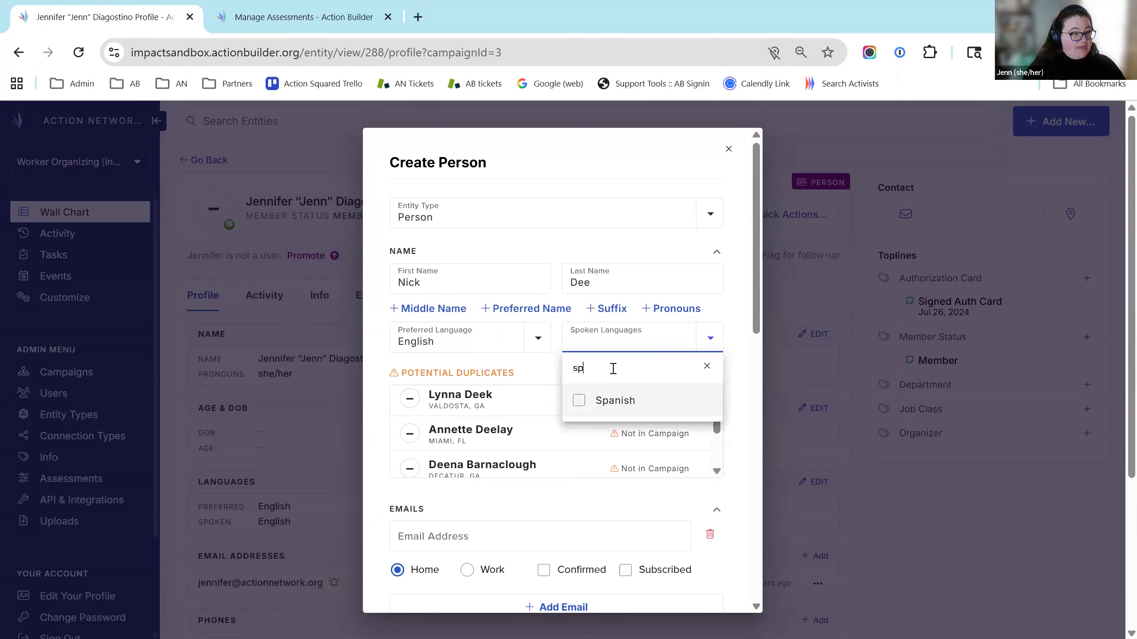
{"action": "left_click", "coordinate": [579, 401]}
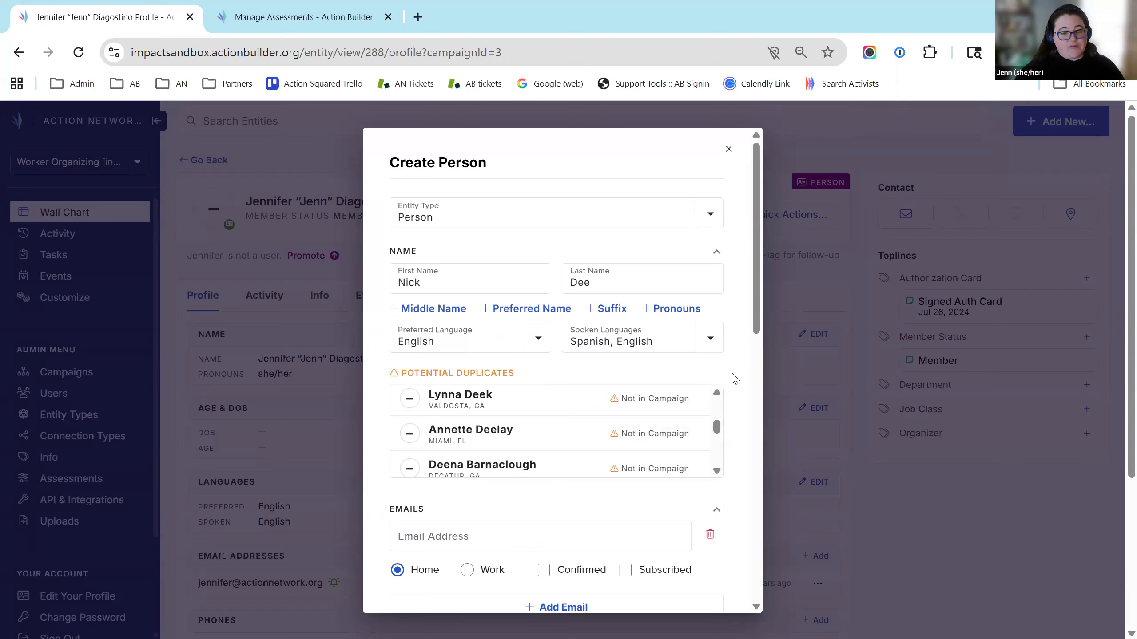
{"action": "scroll", "coordinate": [712, 410], "scroll_direction": "down", "scroll_amount": 2}
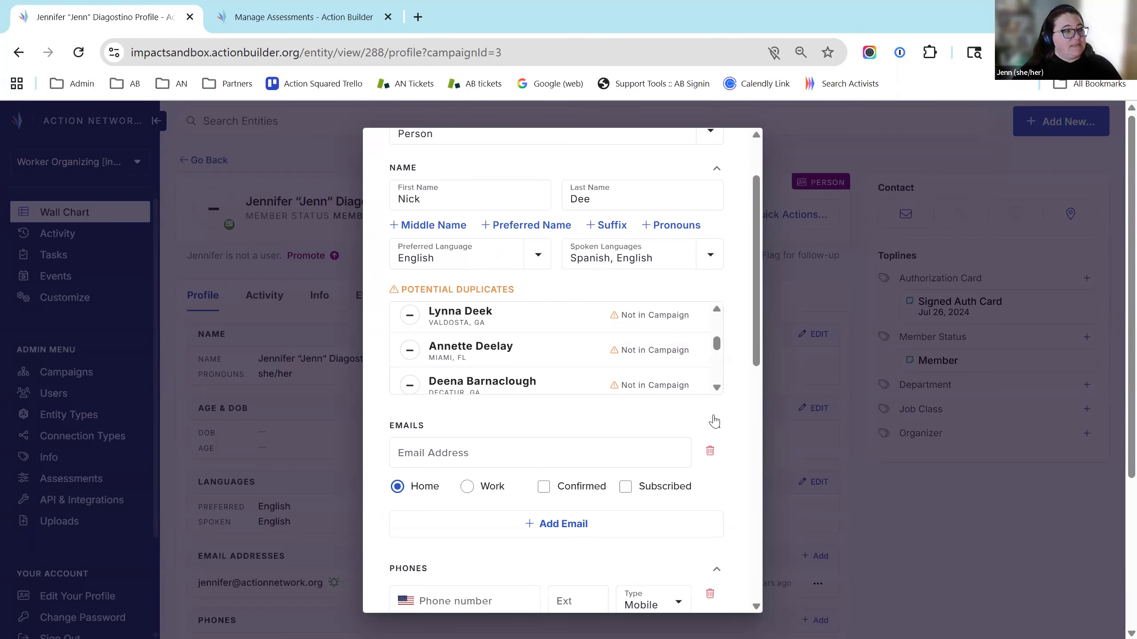
Set the new person's Job Class to Clerk and assign them an organizer
{"action": "left_click_drag", "start_coordinate": [759, 351], "coordinate": [750, 435]}
{"action": "scroll", "coordinate": [743, 461], "scroll_direction": "down", "scroll_amount": 6}
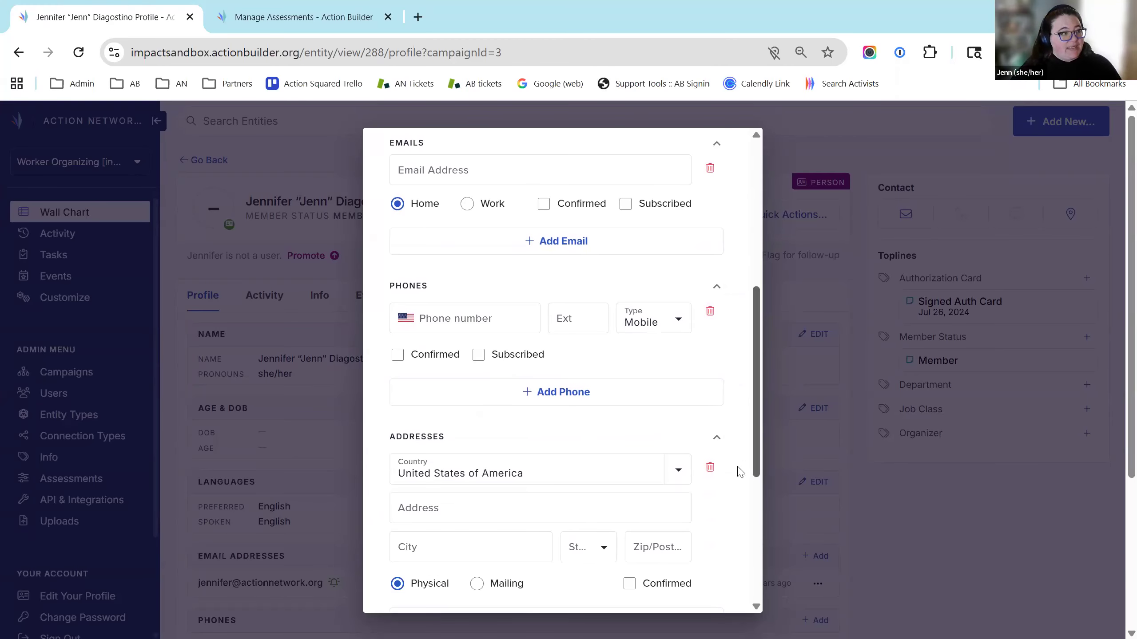
{"action": "scroll", "coordinate": [736, 575], "scroll_direction": "down", "scroll_amount": 2}
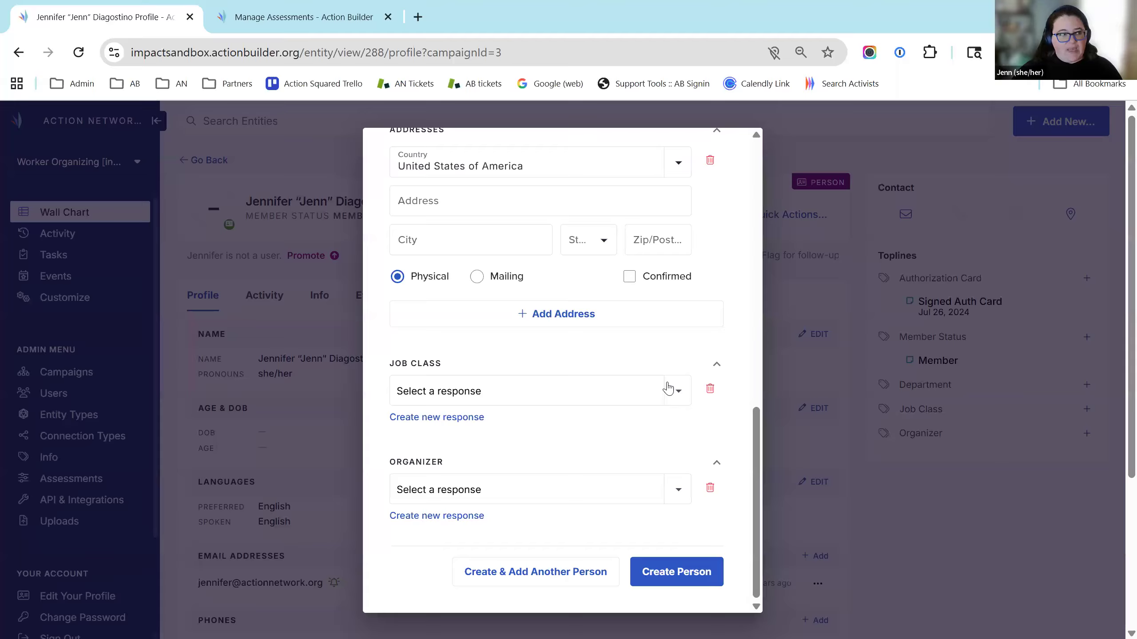
{"action": "left_click", "coordinate": [668, 388]}
{"action": "left_click", "coordinate": [416, 432]}
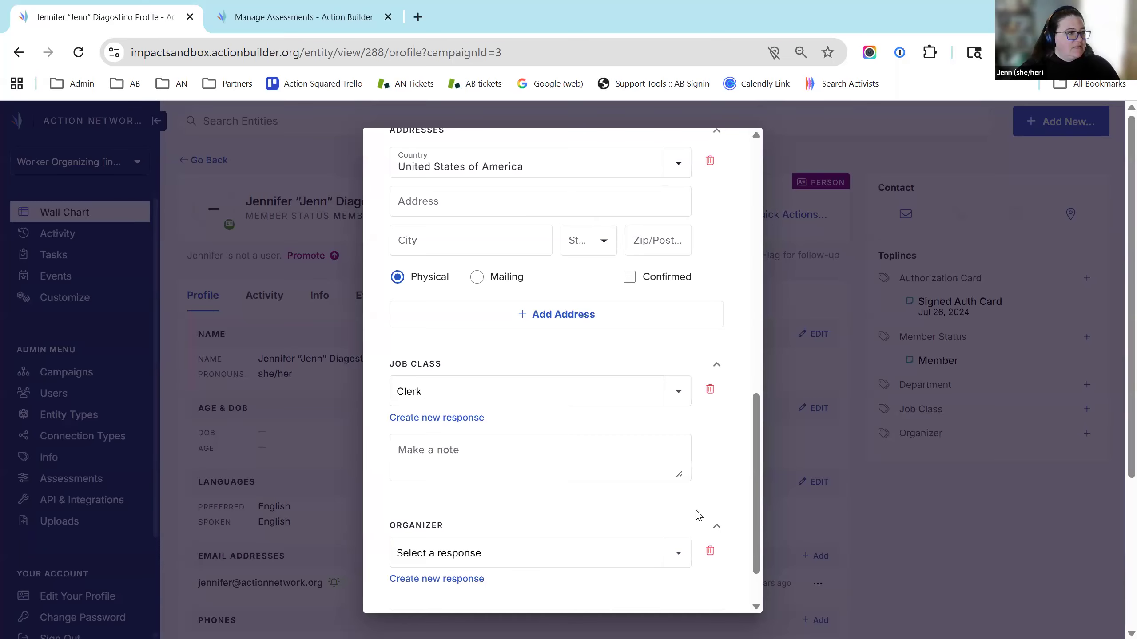
{"action": "left_click", "coordinate": [658, 560]}
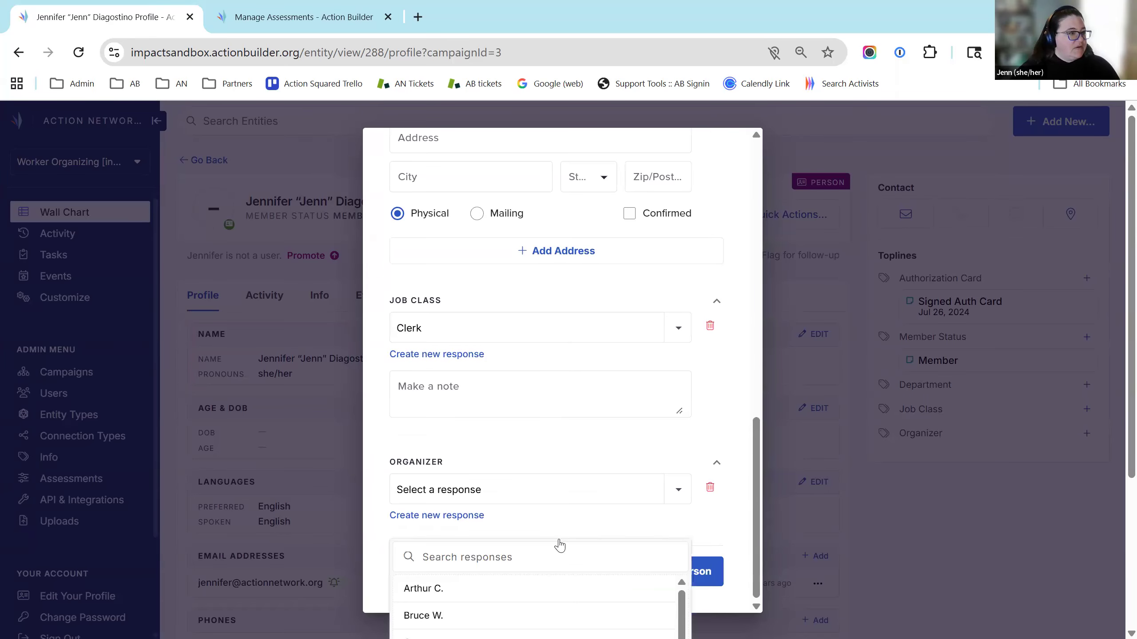
{"action": "left_click", "coordinate": [436, 370]}
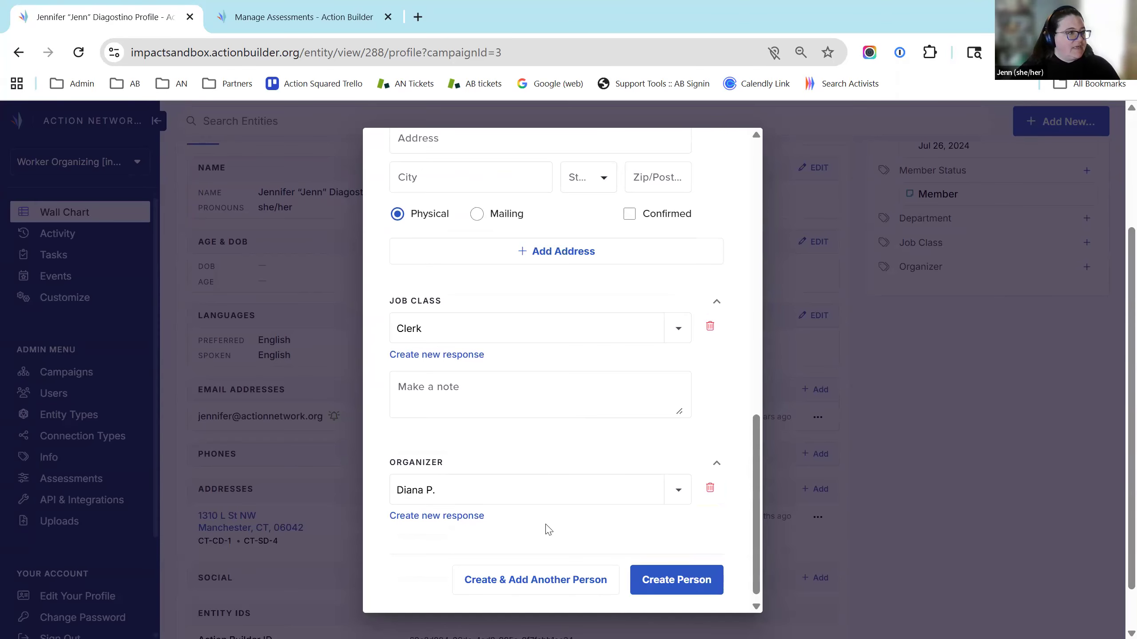
{"action": "scroll", "coordinate": [538, 443], "scroll_direction": "up", "scroll_amount": 5}
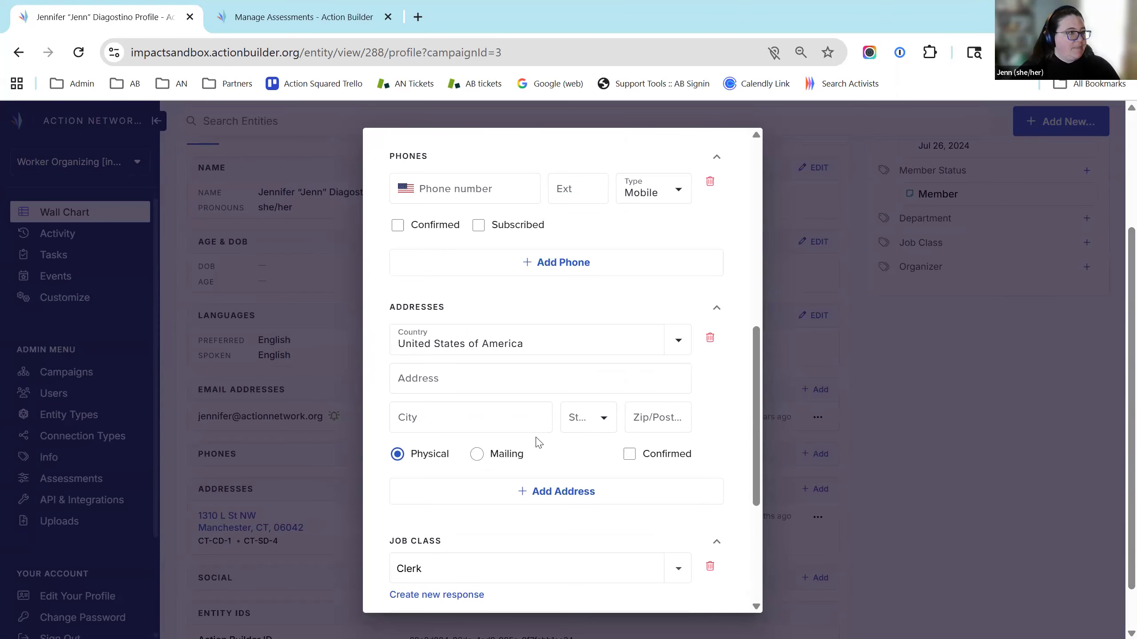
{"action": "scroll", "coordinate": [538, 442], "scroll_direction": "up", "scroll_amount": 2}
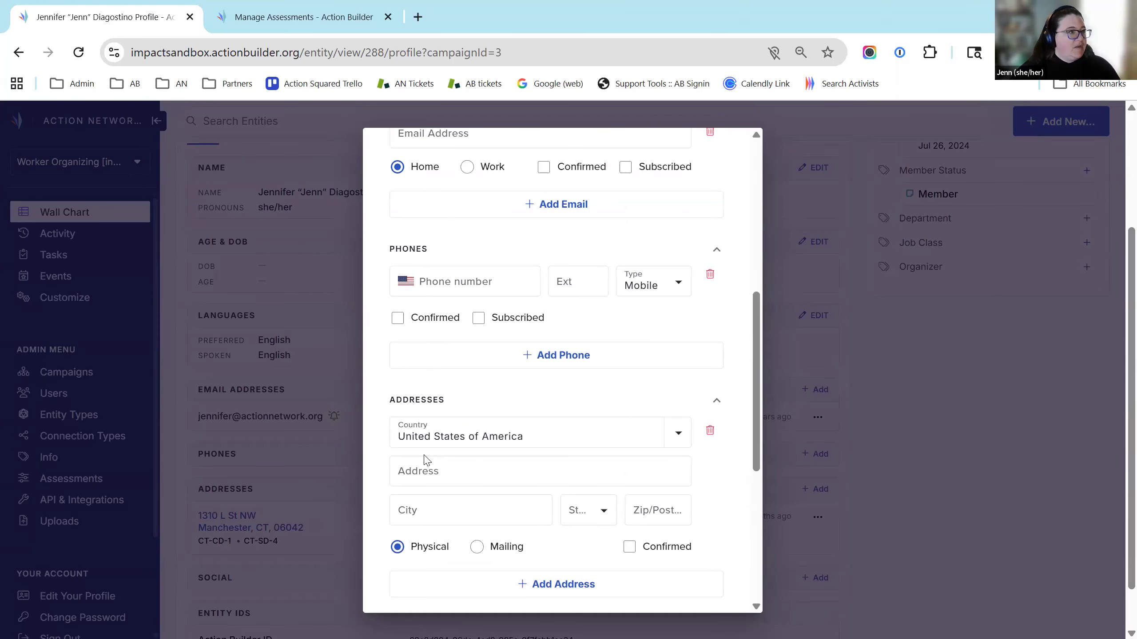
Fill the street address from an autocomplete suggestion and create the person record
{"action": "left_click", "coordinate": [459, 474]}
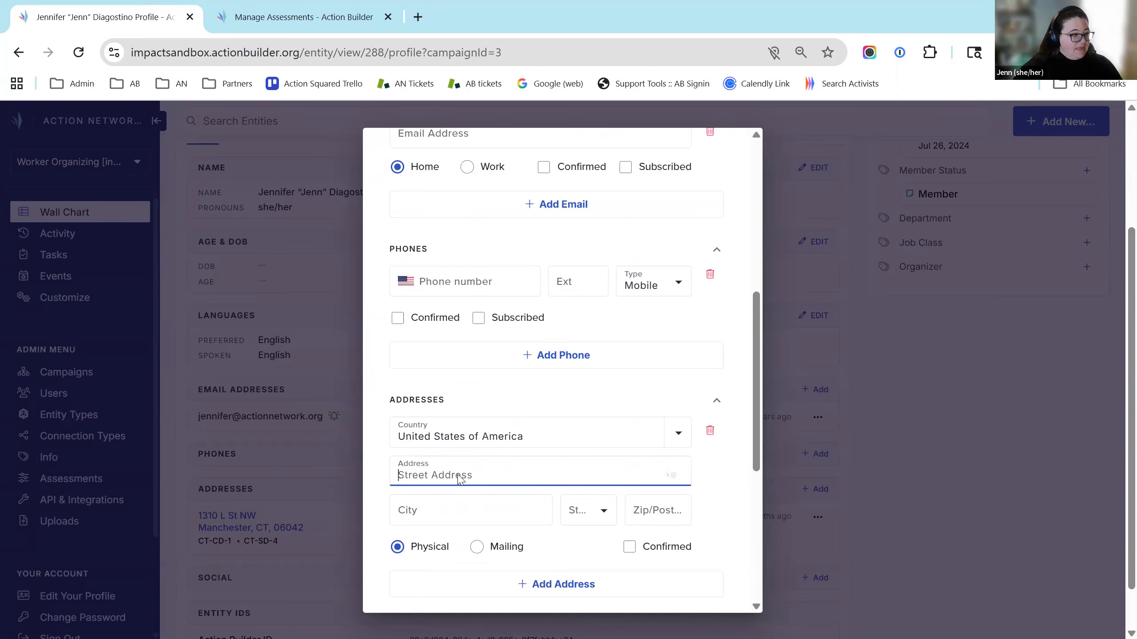
{"action": "type", "text": "123"}
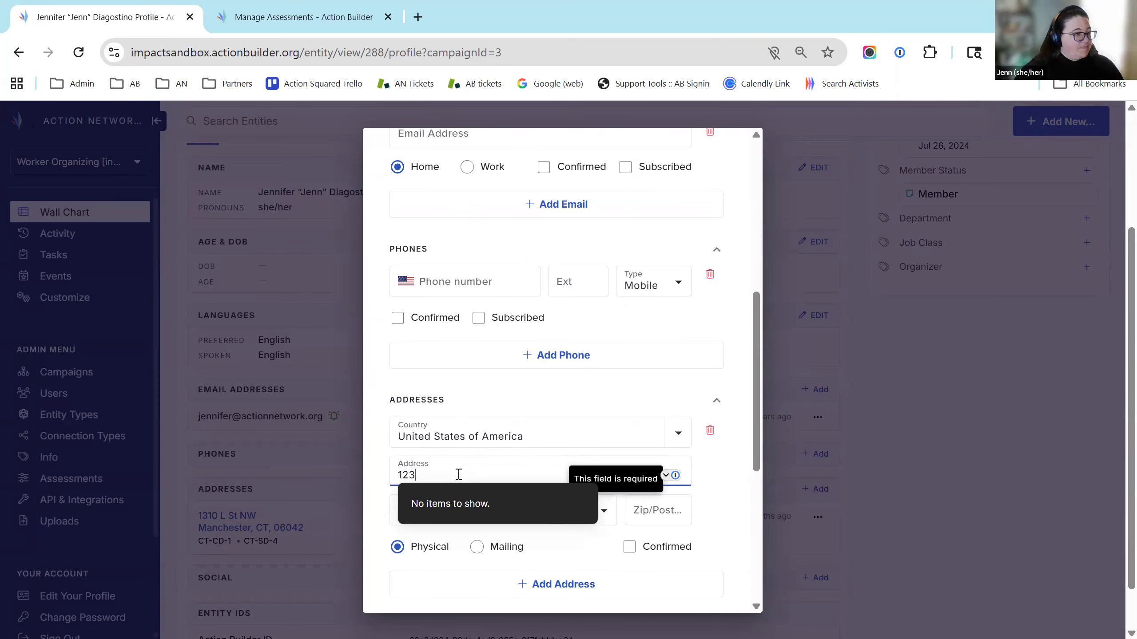
{"action": "type", "text": " Main"}
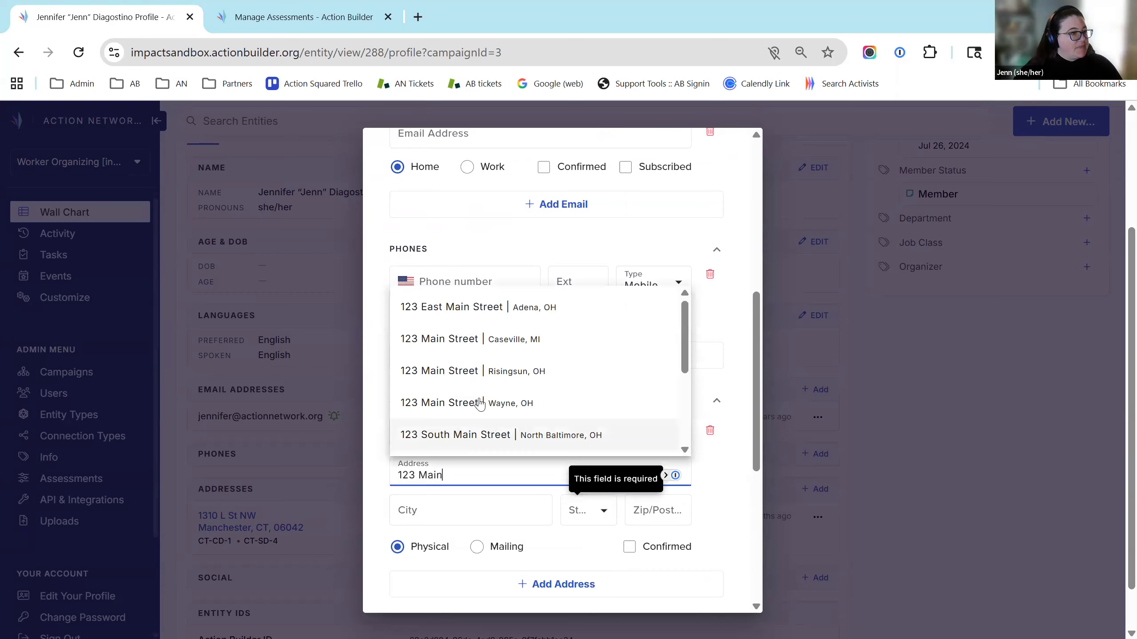
{"action": "left_click", "coordinate": [455, 342]}
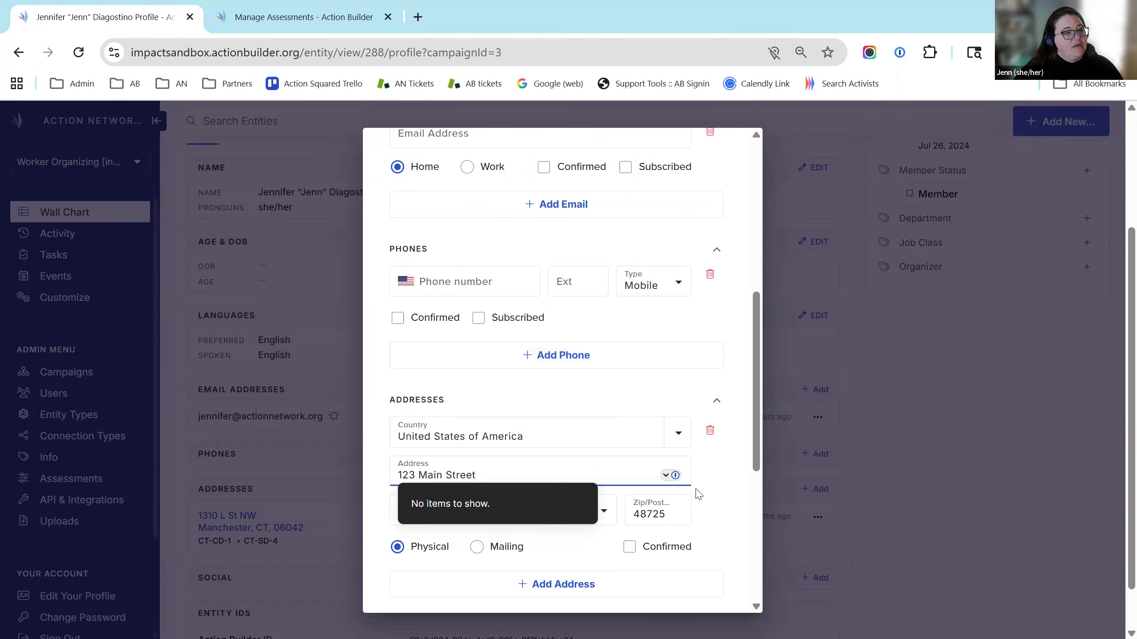
{"action": "left_click", "coordinate": [728, 507]}
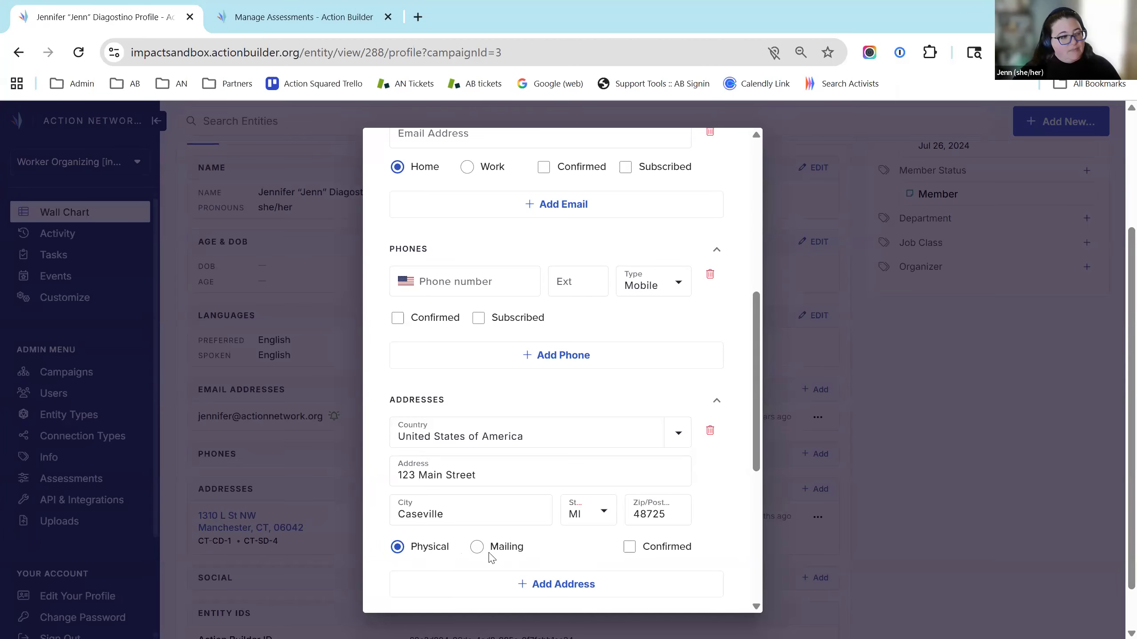
{"action": "scroll", "coordinate": [734, 524], "scroll_direction": "down", "scroll_amount": 6}
{"action": "scroll", "coordinate": [716, 537], "scroll_direction": "down", "scroll_amount": 2}
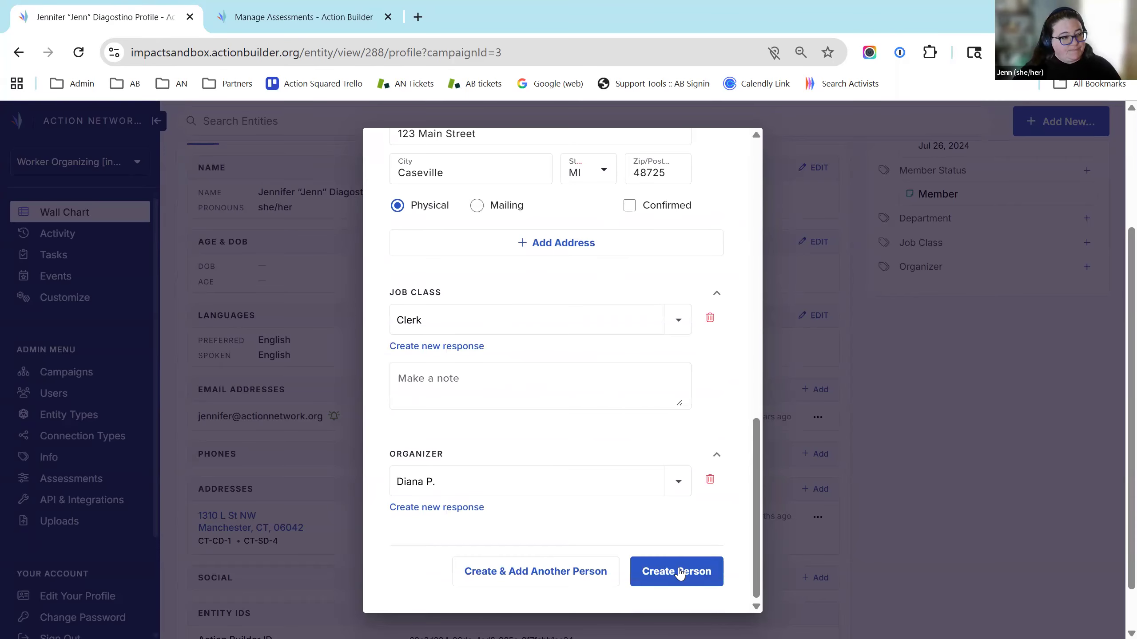
{"action": "left_click", "coordinate": [681, 572]}
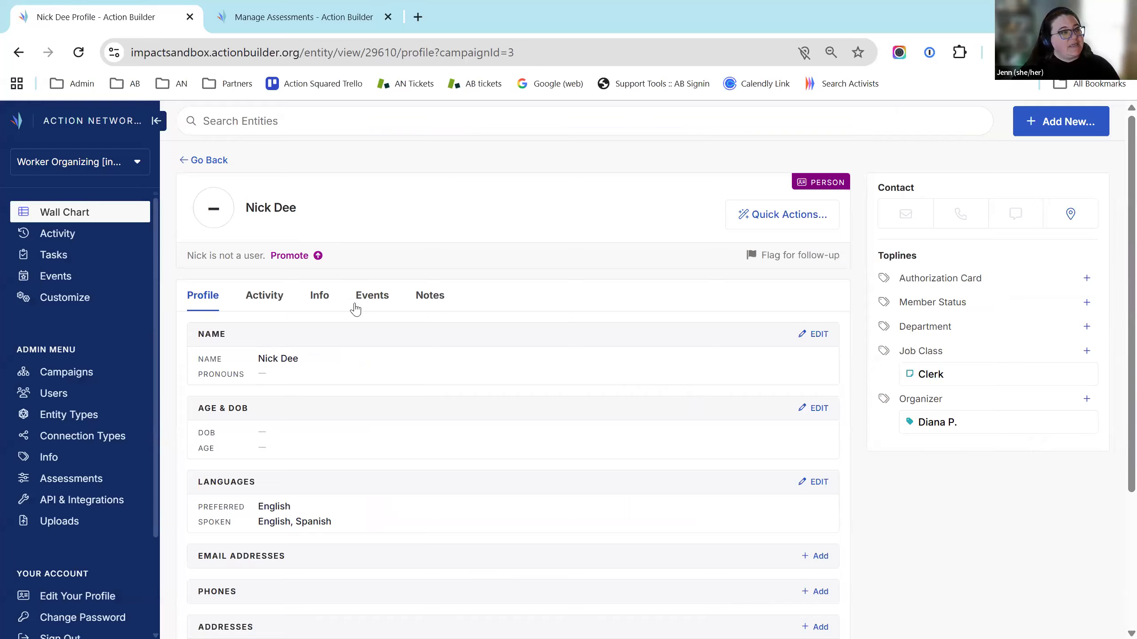
Review the new Clerk profile, then return to the 46-result member list
{"action": "scroll", "coordinate": [385, 537], "scroll_direction": "down", "scroll_amount": 2}
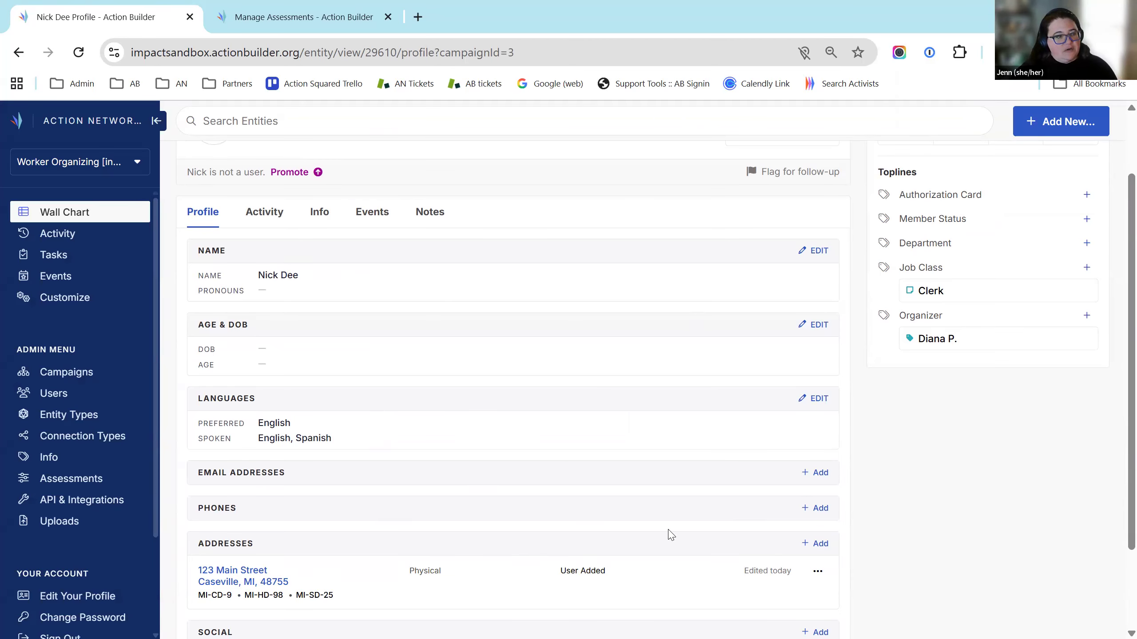
{"action": "scroll", "coordinate": [581, 504], "scroll_direction": "down", "scroll_amount": 3}
{"action": "scroll", "coordinate": [939, 601], "scroll_direction": "up", "scroll_amount": 5}
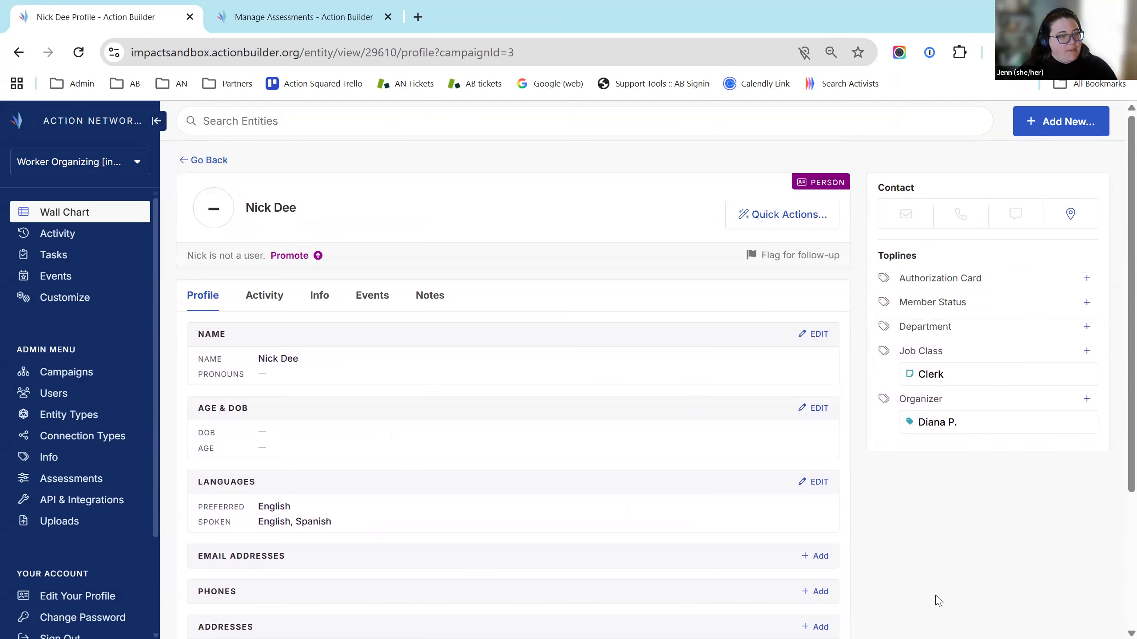
{"action": "left_click", "coordinate": [54, 211]}
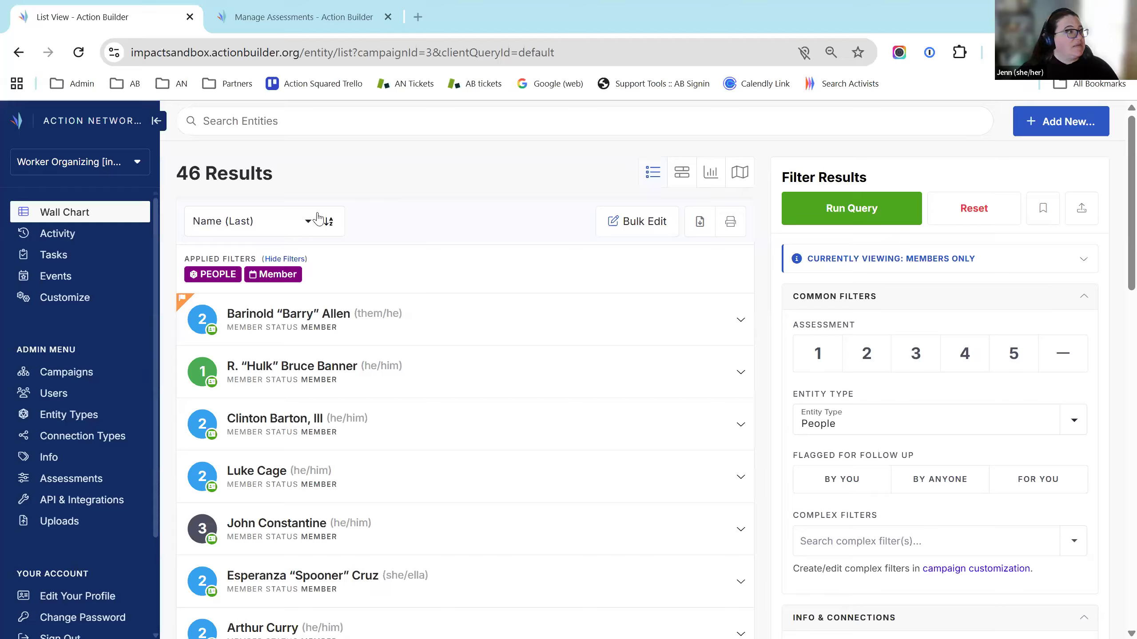
From Admin Users, open the Organizer user's Edit Account page
{"action": "scroll", "coordinate": [56, 432], "scroll_direction": "down", "scroll_amount": 2}
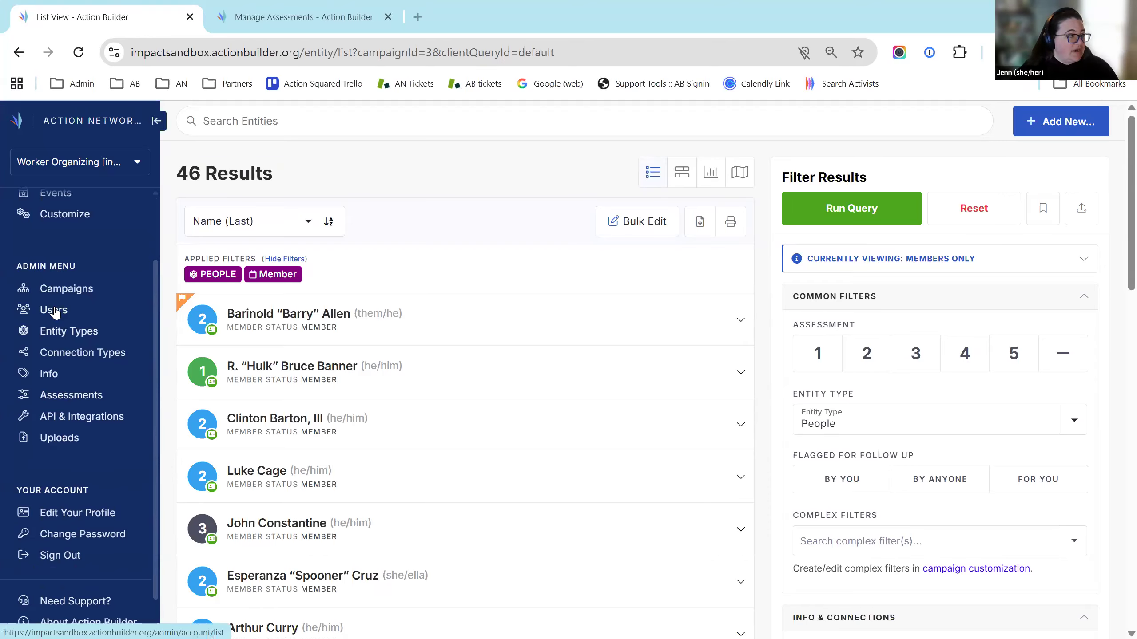
{"action": "left_click", "coordinate": [53, 310]}
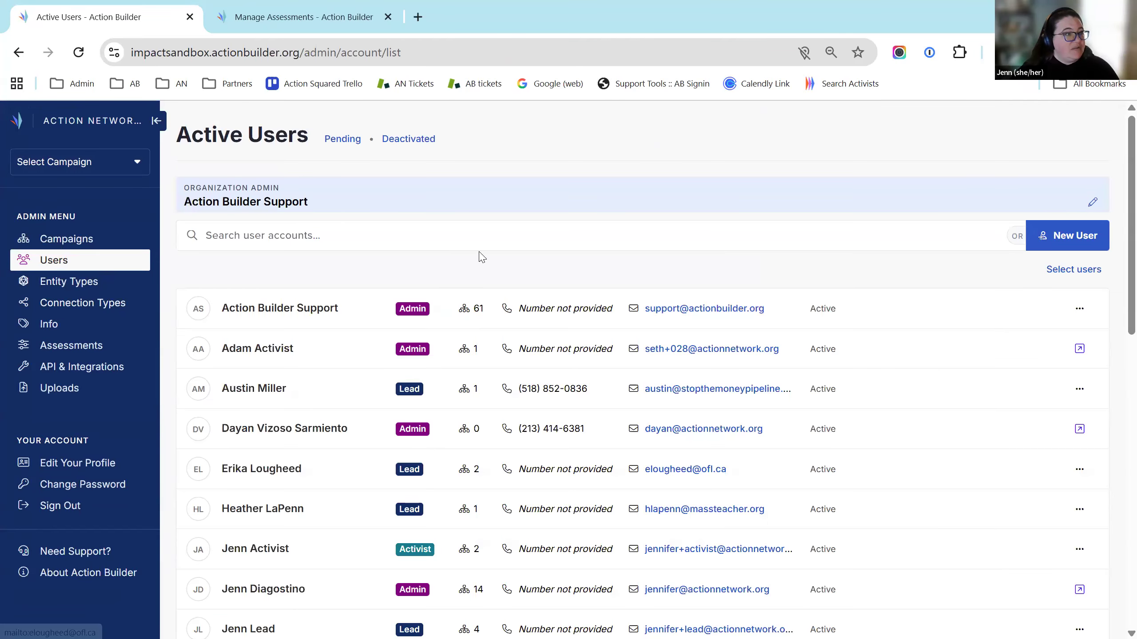
{"action": "scroll", "coordinate": [651, 163], "scroll_direction": "down", "scroll_amount": 7}
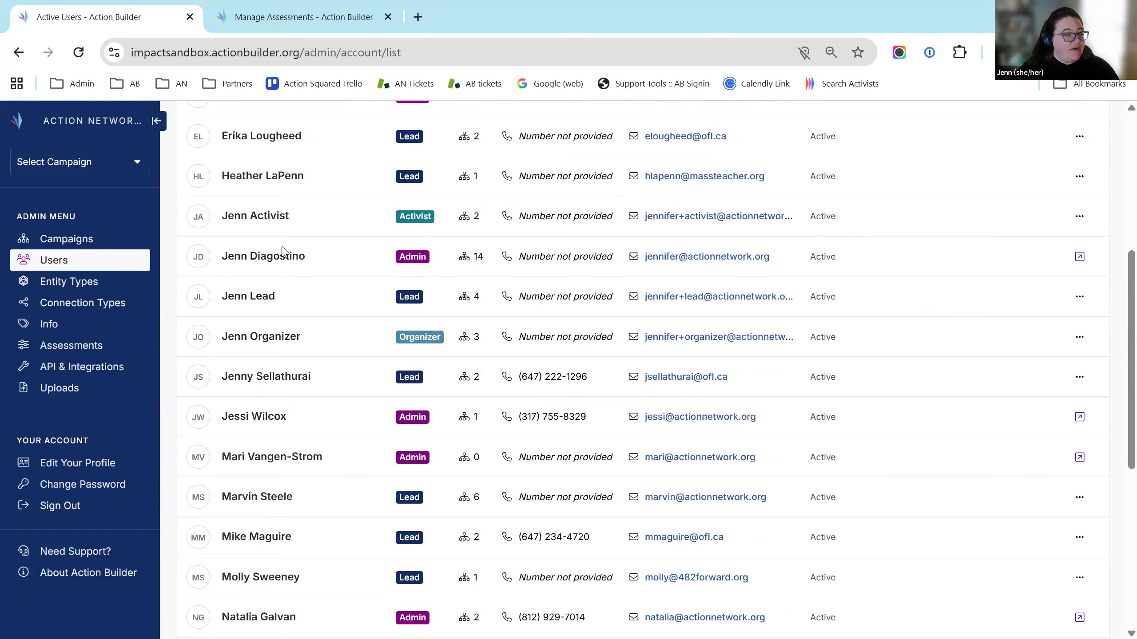
{"action": "scroll", "coordinate": [925, 623], "scroll_direction": "down", "scroll_amount": 5}
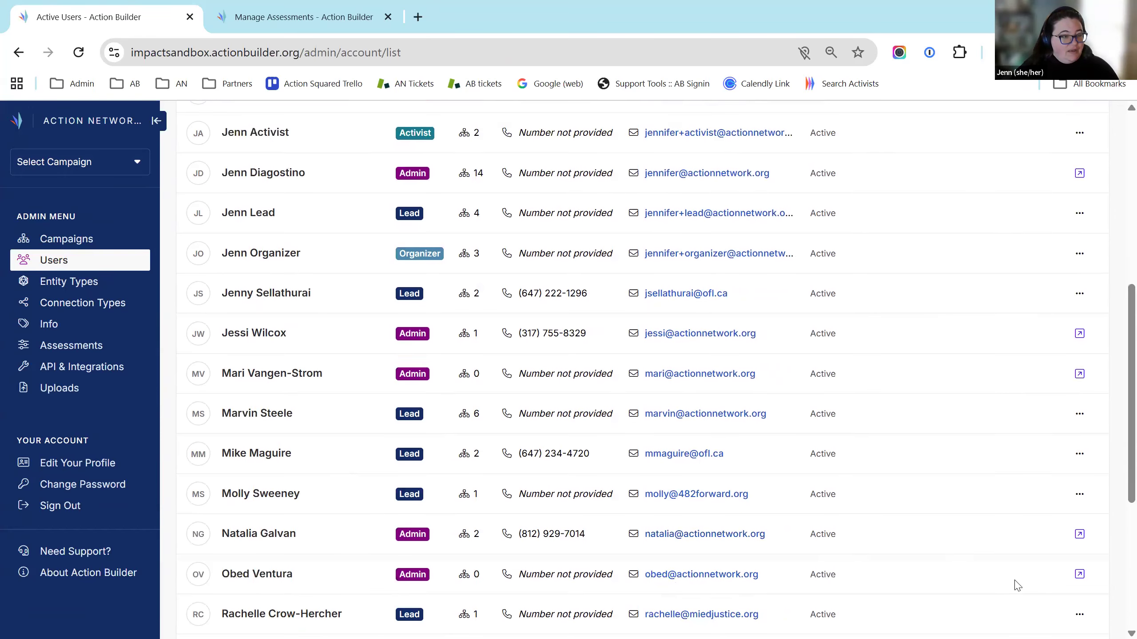
{"action": "scroll", "coordinate": [1007, 513], "scroll_direction": "up", "scroll_amount": 5}
{"action": "scroll", "coordinate": [1007, 513], "scroll_direction": "up", "scroll_amount": 2}
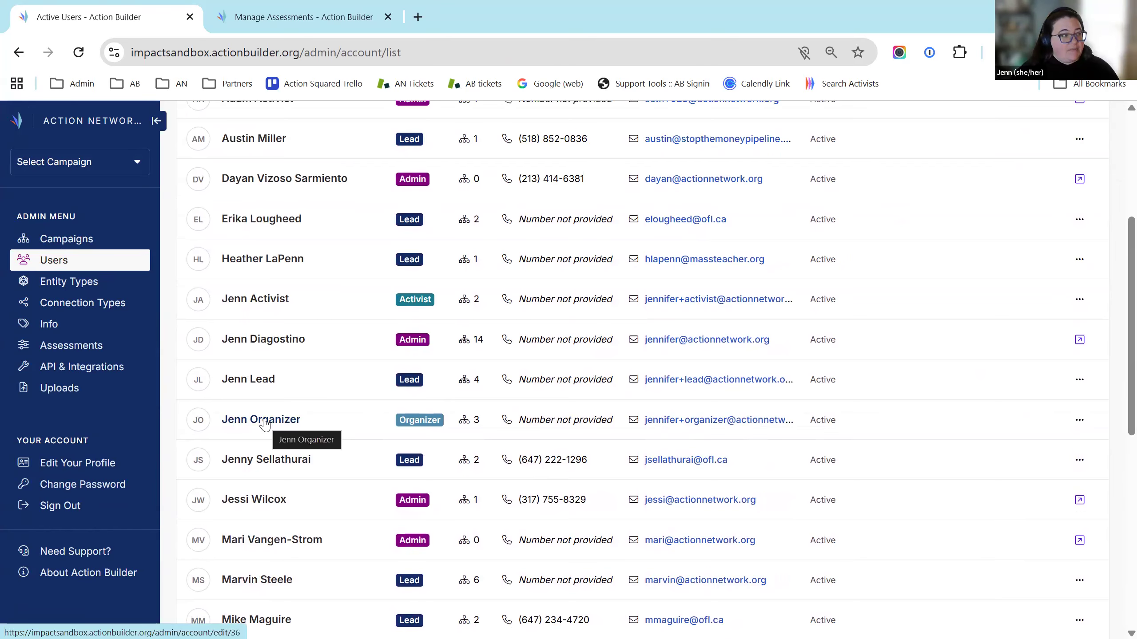
{"action": "left_click", "coordinate": [266, 425]}
{"action": "scroll", "coordinate": [495, 279], "scroll_direction": "down", "scroll_amount": 5}
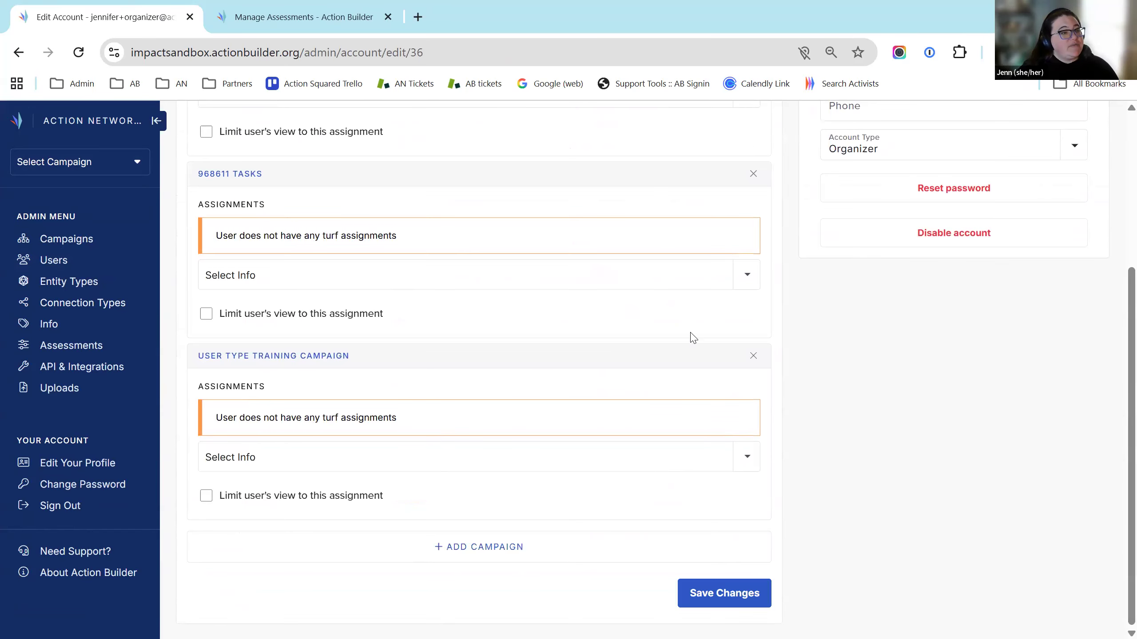
Add 101 Action Builder Training to the Organizer user's campaign access and save
{"action": "scroll", "coordinate": [689, 334], "scroll_direction": "up", "scroll_amount": 5}
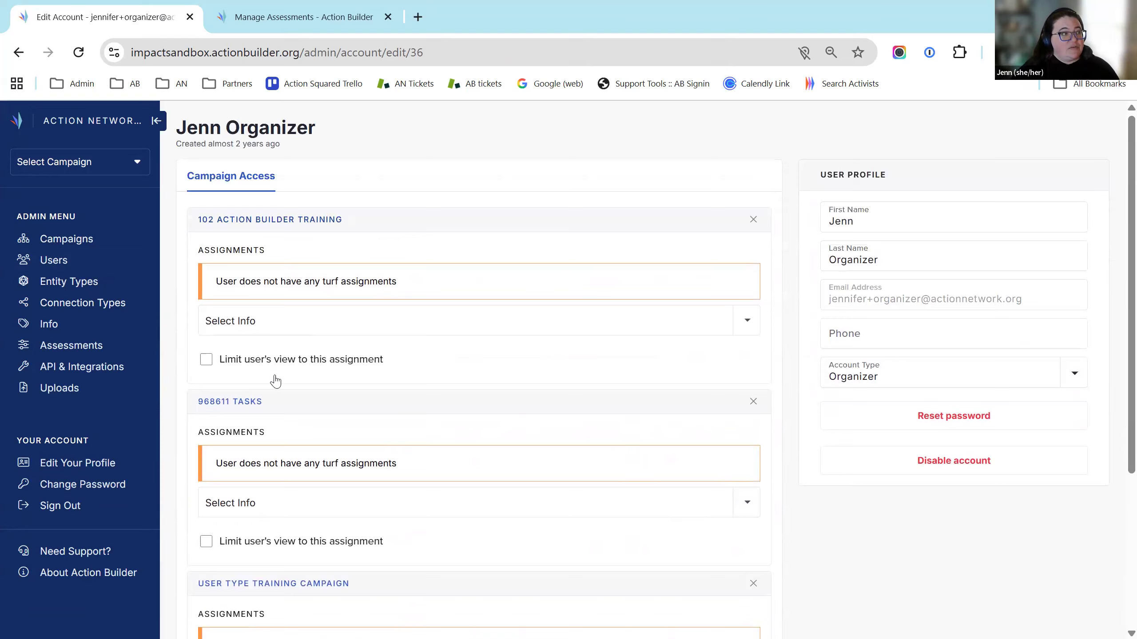
{"action": "scroll", "coordinate": [500, 526], "scroll_direction": "down", "scroll_amount": 5}
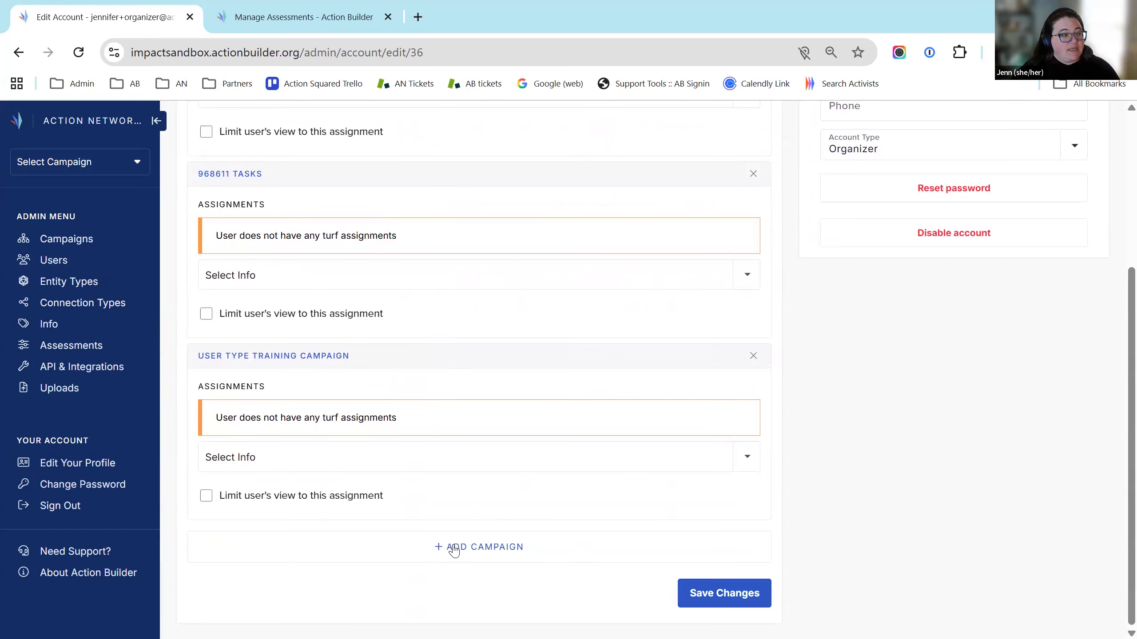
{"action": "left_click", "coordinate": [342, 546]}
{"action": "scroll", "coordinate": [341, 547], "scroll_direction": "down", "scroll_amount": 1}
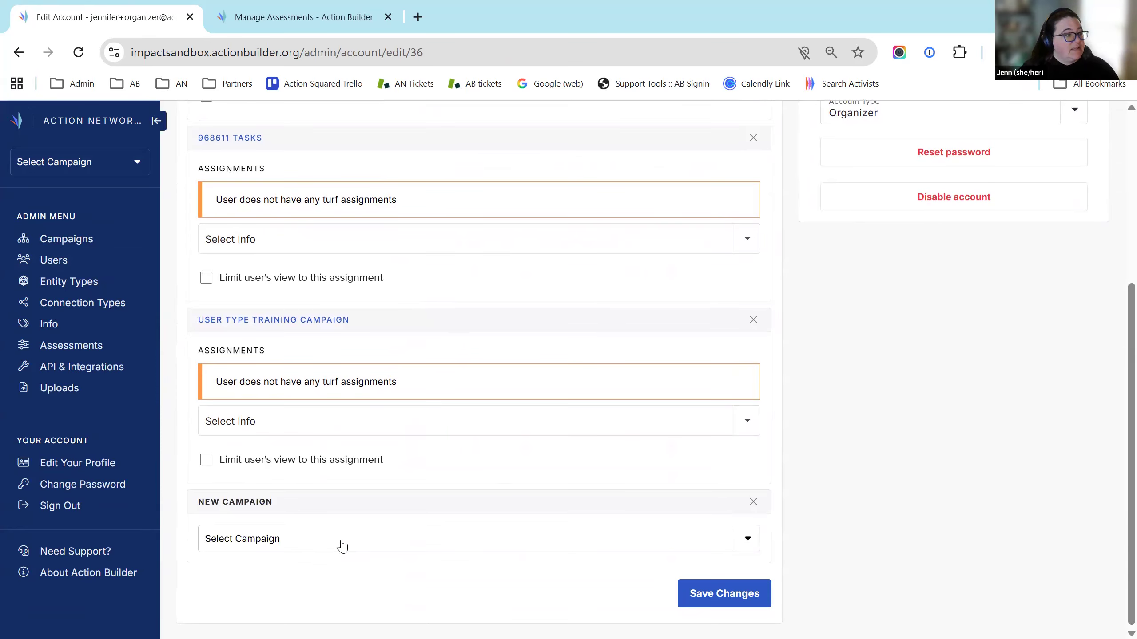
{"action": "left_click", "coordinate": [342, 546]}
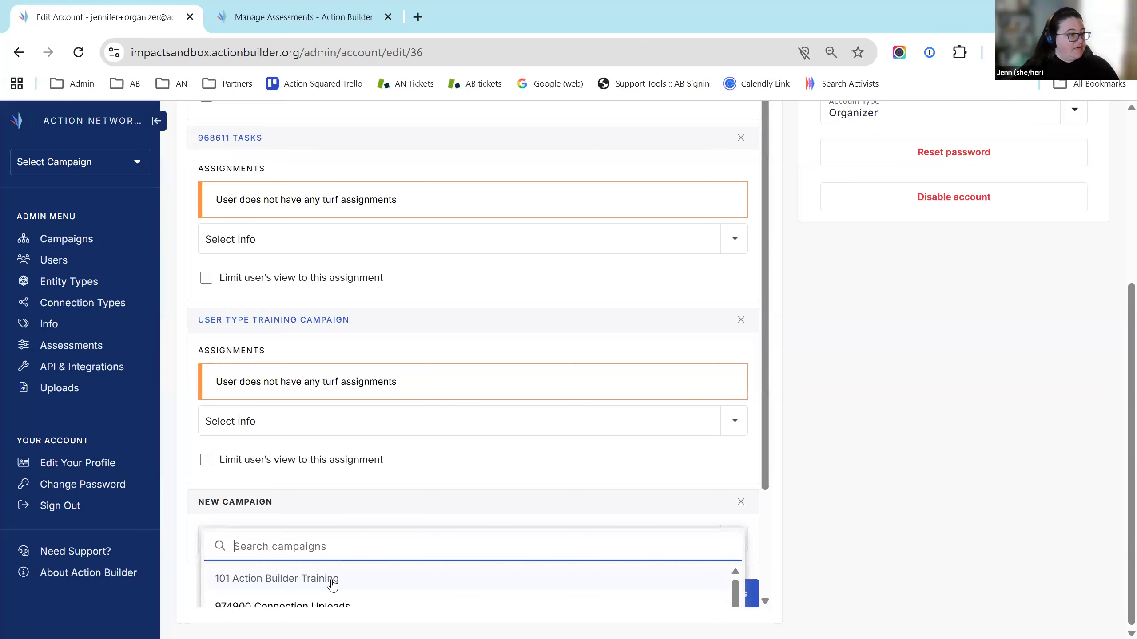
{"action": "left_click", "coordinate": [331, 582]}
{"action": "scroll", "coordinate": [435, 487], "scroll_direction": "down", "scroll_amount": 3}
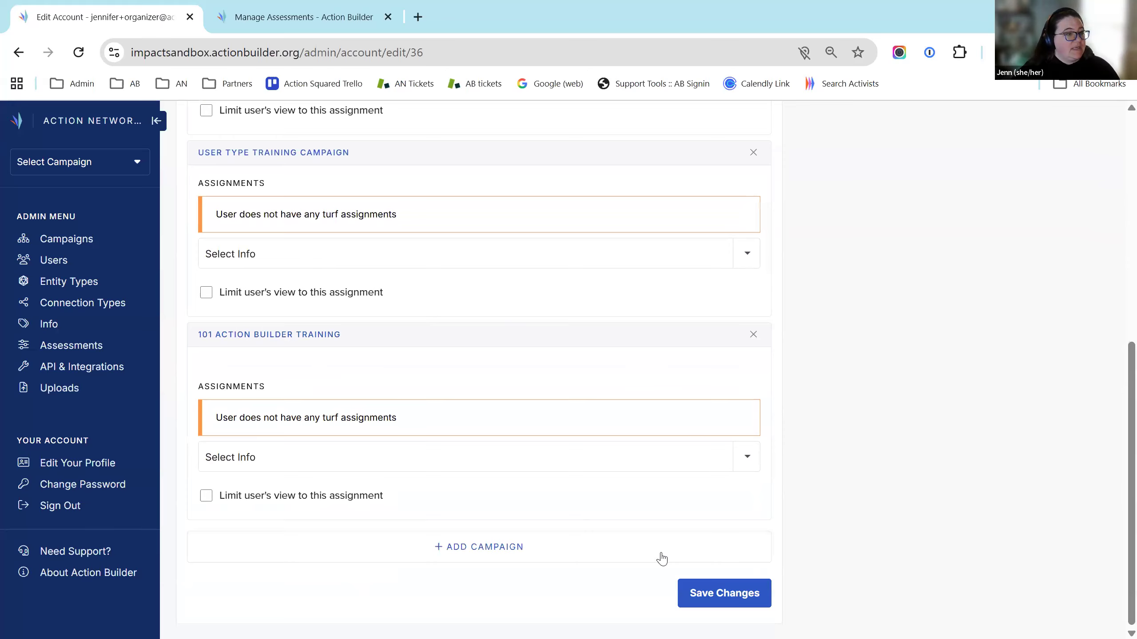
{"action": "left_click", "coordinate": [745, 595]}
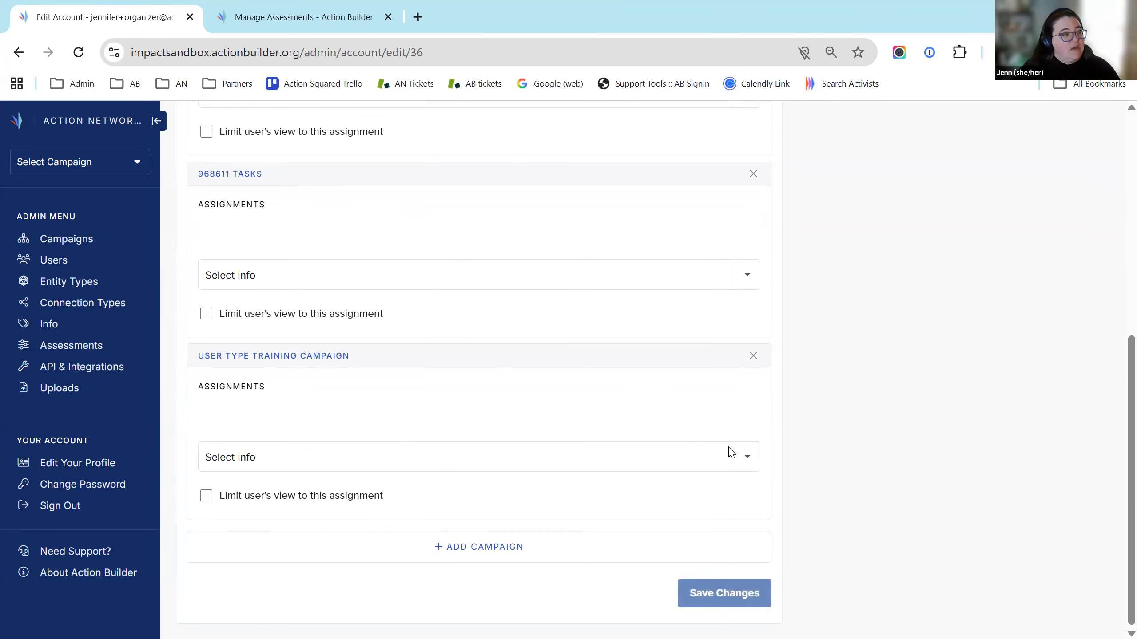
{"action": "left_click", "coordinate": [81, 170]}
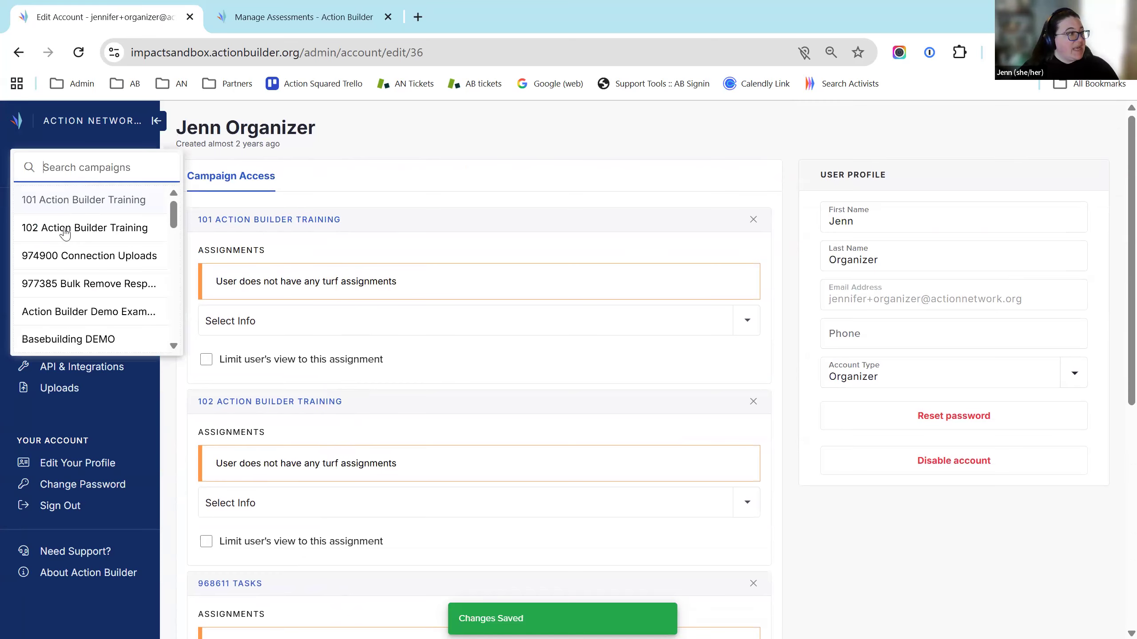
{"action": "scroll", "coordinate": [57, 322], "scroll_direction": "down", "scroll_amount": 2}
{"action": "scroll", "coordinate": [57, 322], "scroll_direction": "down", "scroll_amount": 12}
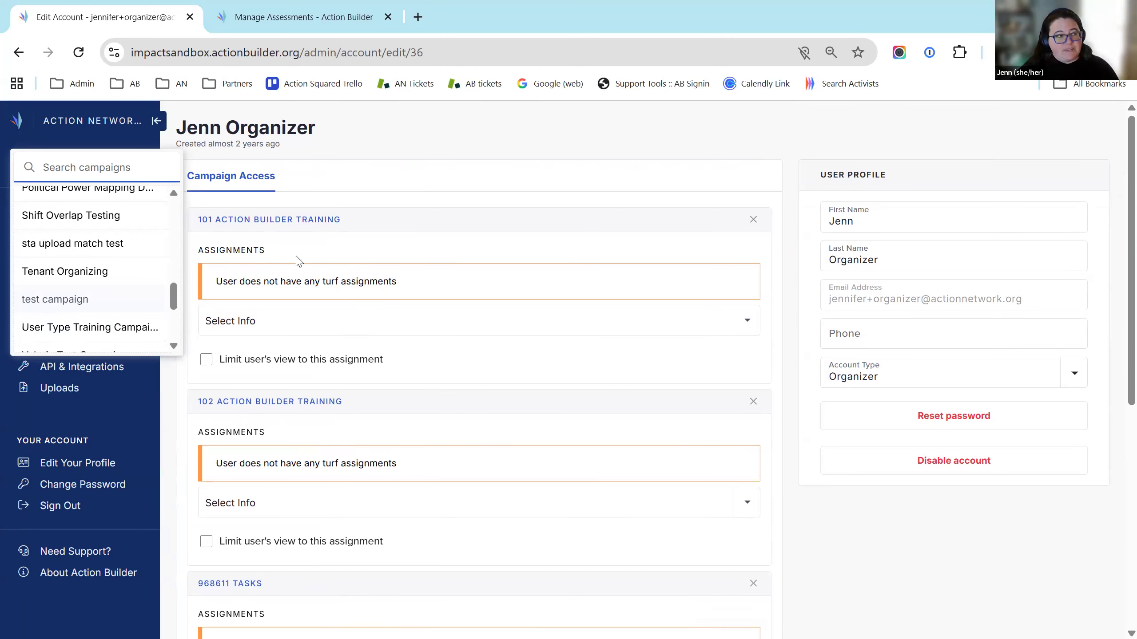
{"action": "left_click", "coordinate": [468, 165]}
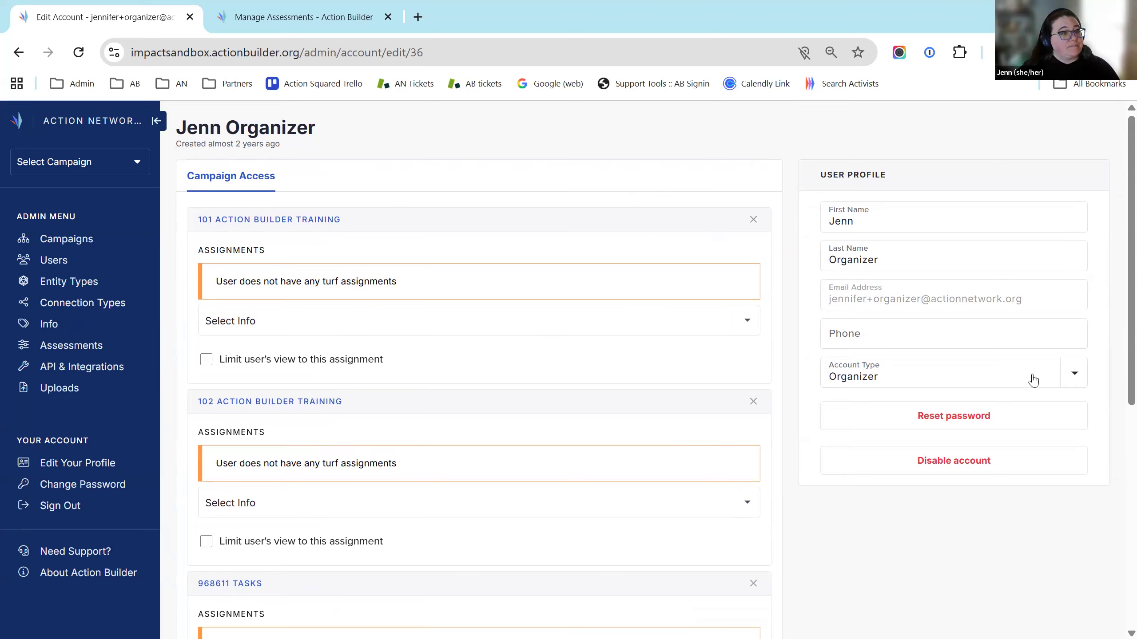
{"action": "left_click", "coordinate": [1085, 377]}
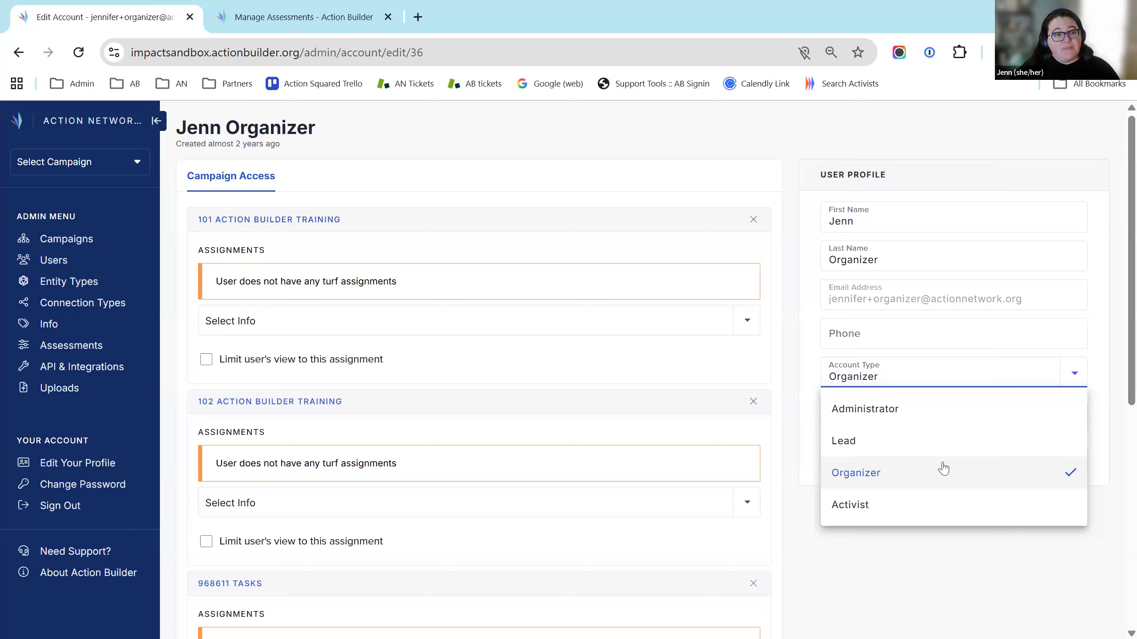
{"action": "left_click", "coordinate": [958, 553]}
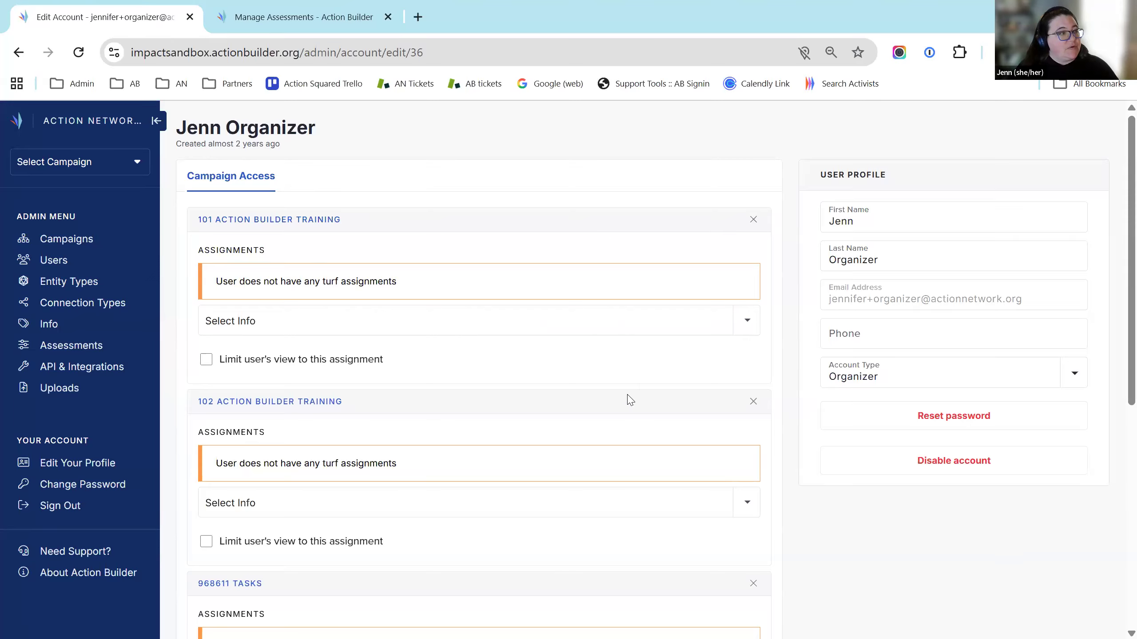
{"action": "scroll", "coordinate": [628, 396], "scroll_direction": "down", "scroll_amount": 5}
{"action": "scroll", "coordinate": [890, 447], "scroll_direction": "up", "scroll_amount": 8}
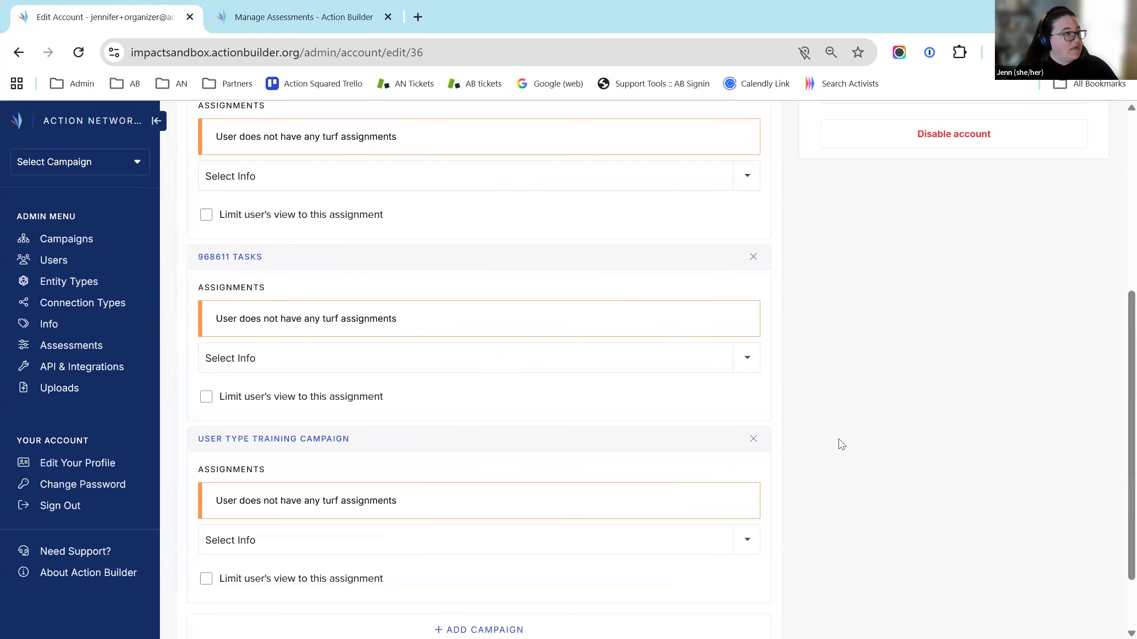
{"action": "left_click", "coordinate": [381, 329]}
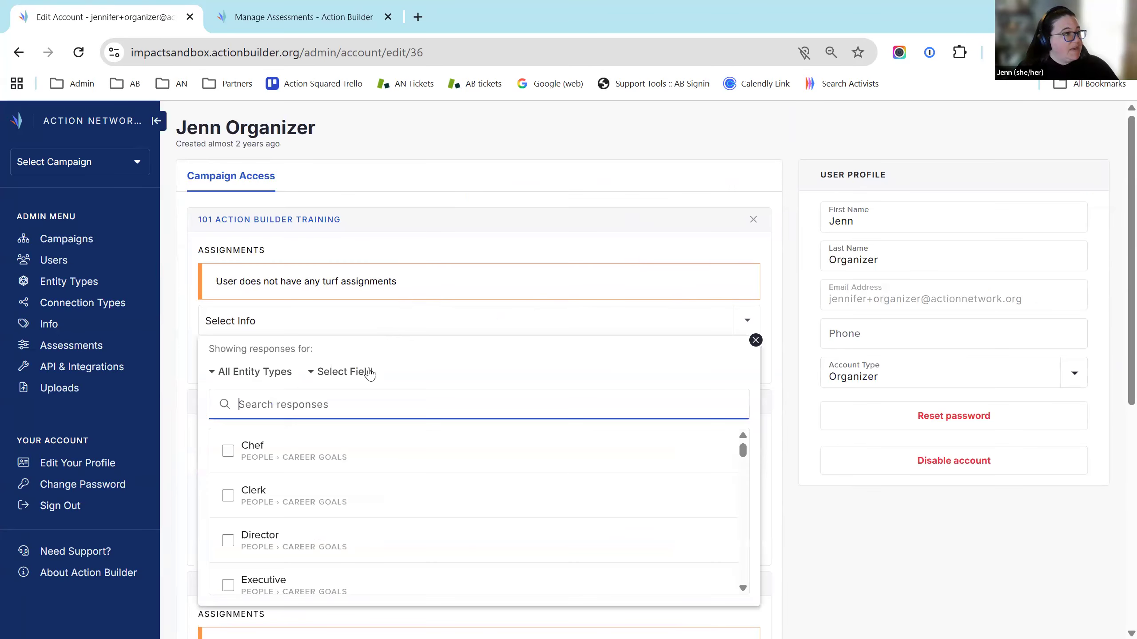
Assign one Organizer field response as the user's turf for 102 Action Builder Training
{"action": "left_click", "coordinate": [360, 374]}
{"action": "scroll", "coordinate": [450, 475], "scroll_direction": "down", "scroll_amount": 5}
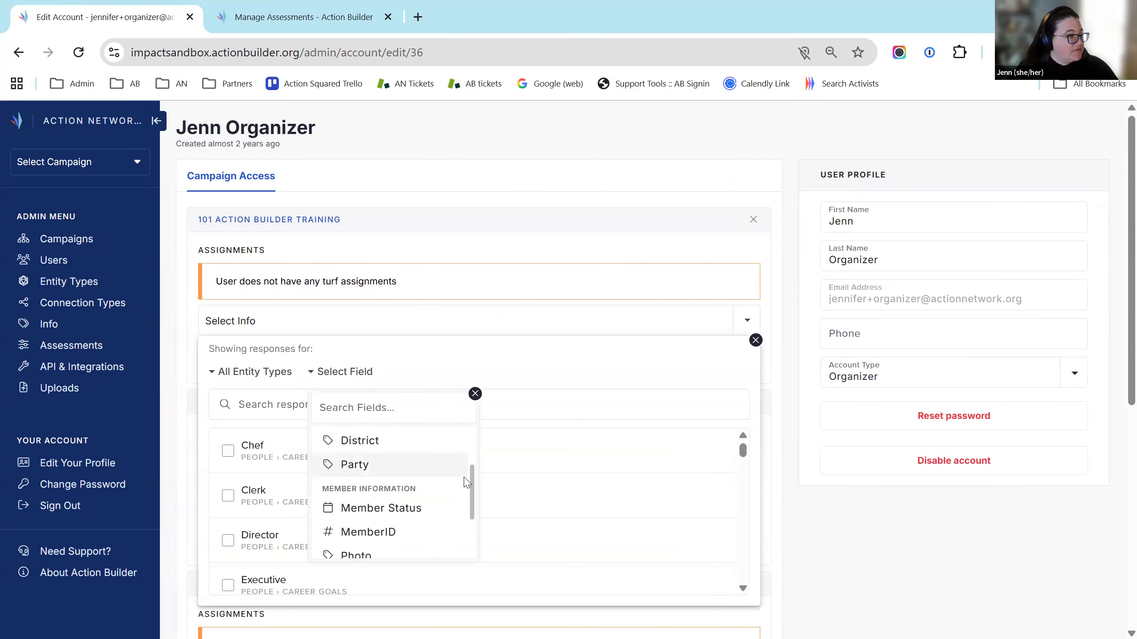
{"action": "left_click", "coordinate": [923, 548]}
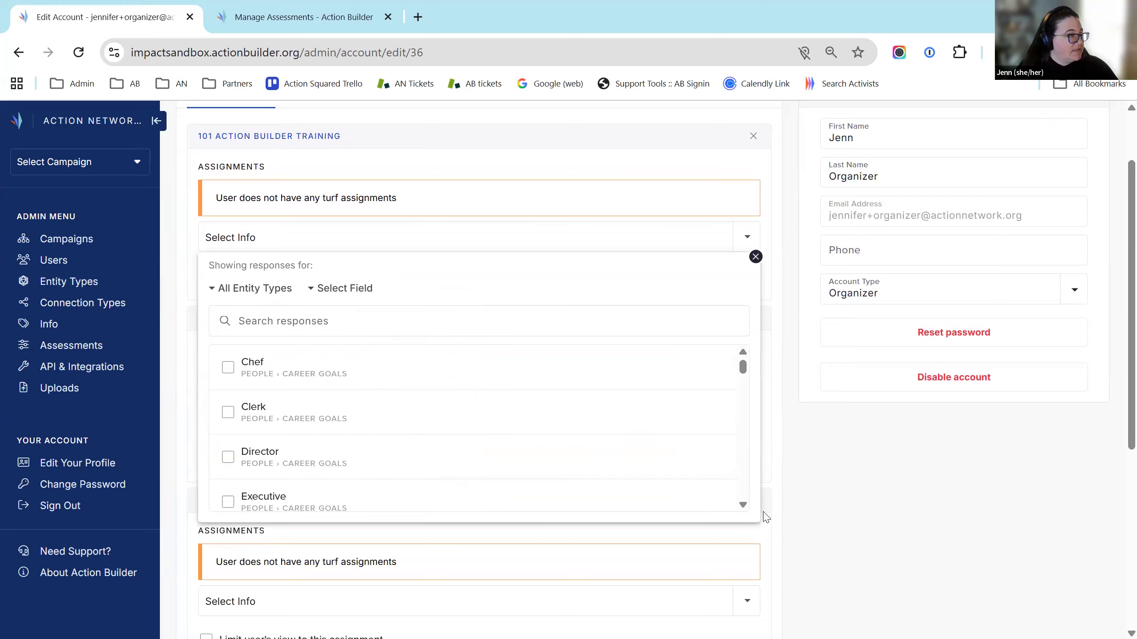
{"action": "scroll", "coordinate": [922, 548], "scroll_direction": "up", "scroll_amount": 2}
{"action": "left_click", "coordinate": [756, 341]}
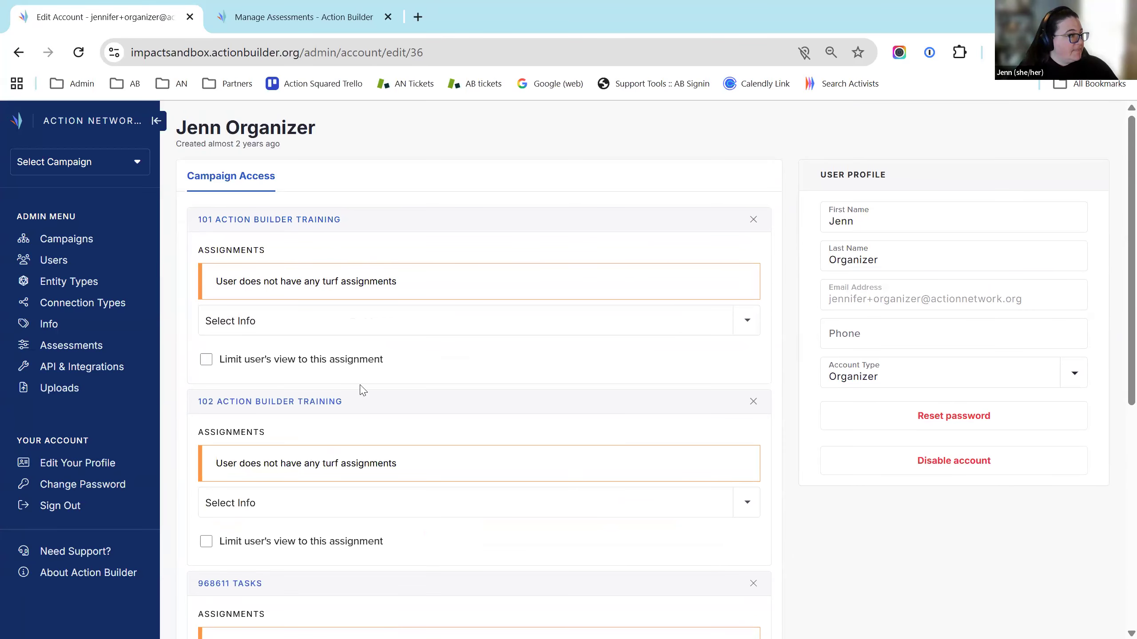
{"action": "scroll", "coordinate": [573, 444], "scroll_direction": "down", "scroll_amount": 3}
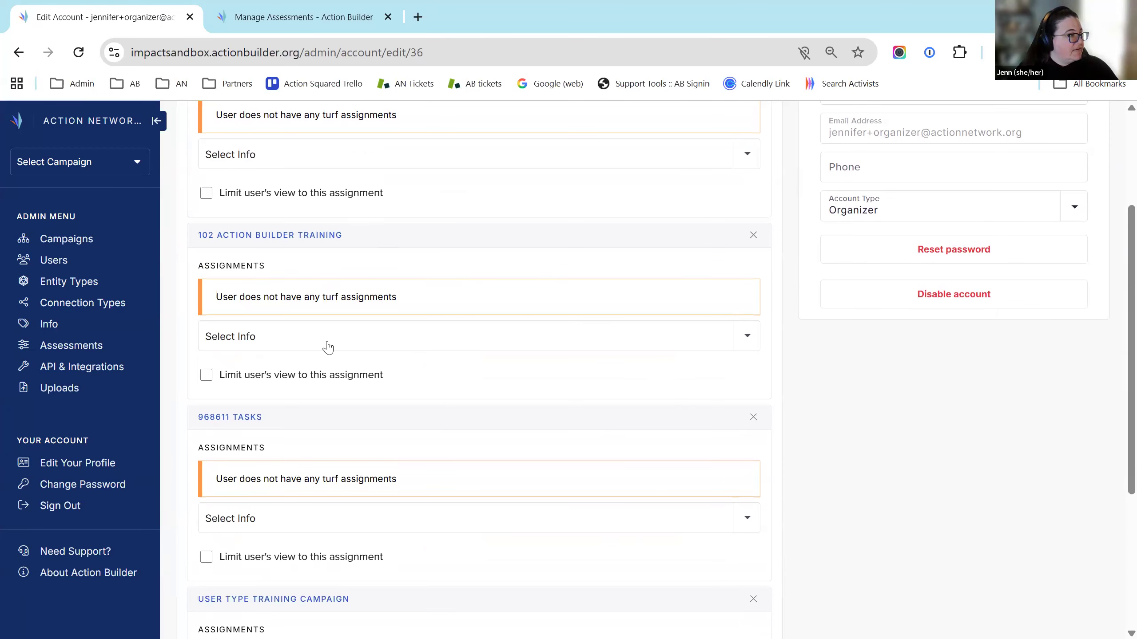
{"action": "left_click", "coordinate": [332, 347]}
{"action": "left_click", "coordinate": [357, 389]}
{"action": "scroll", "coordinate": [379, 474], "scroll_direction": "down", "scroll_amount": 3}
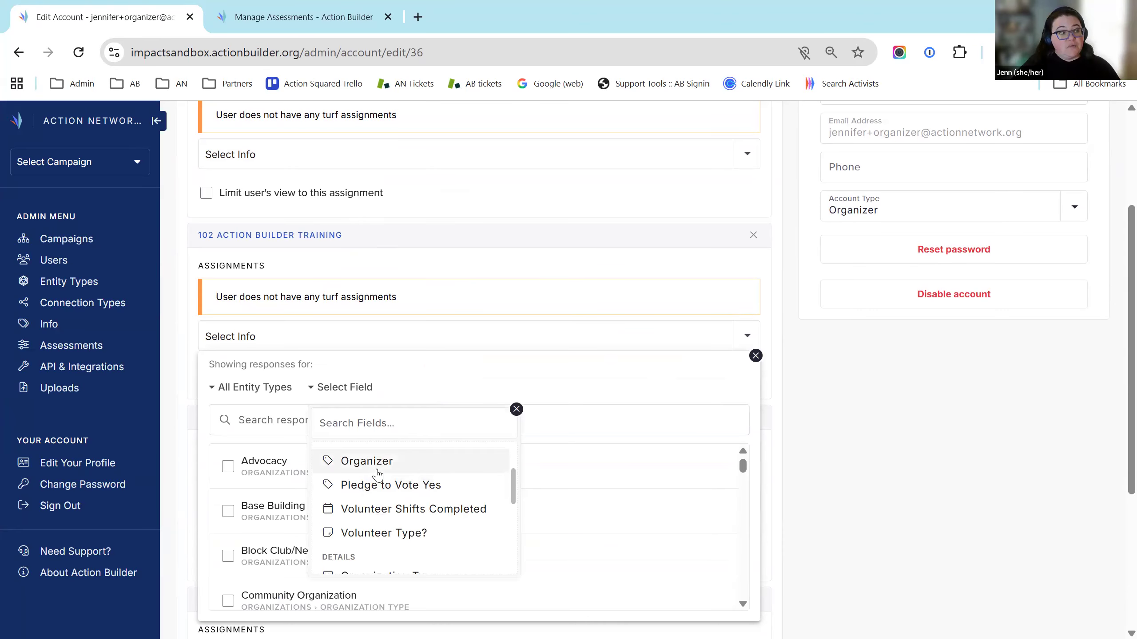
{"action": "left_click", "coordinate": [377, 471]}
{"action": "scroll", "coordinate": [927, 488], "scroll_direction": "down", "scroll_amount": 2}
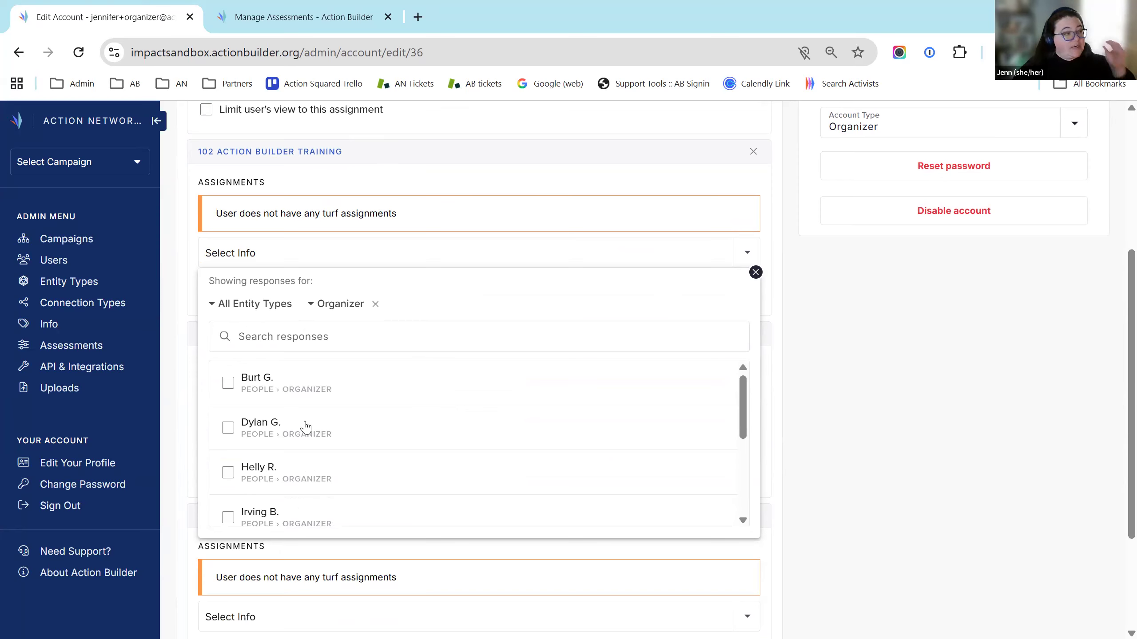
{"action": "left_click", "coordinate": [228, 473]}
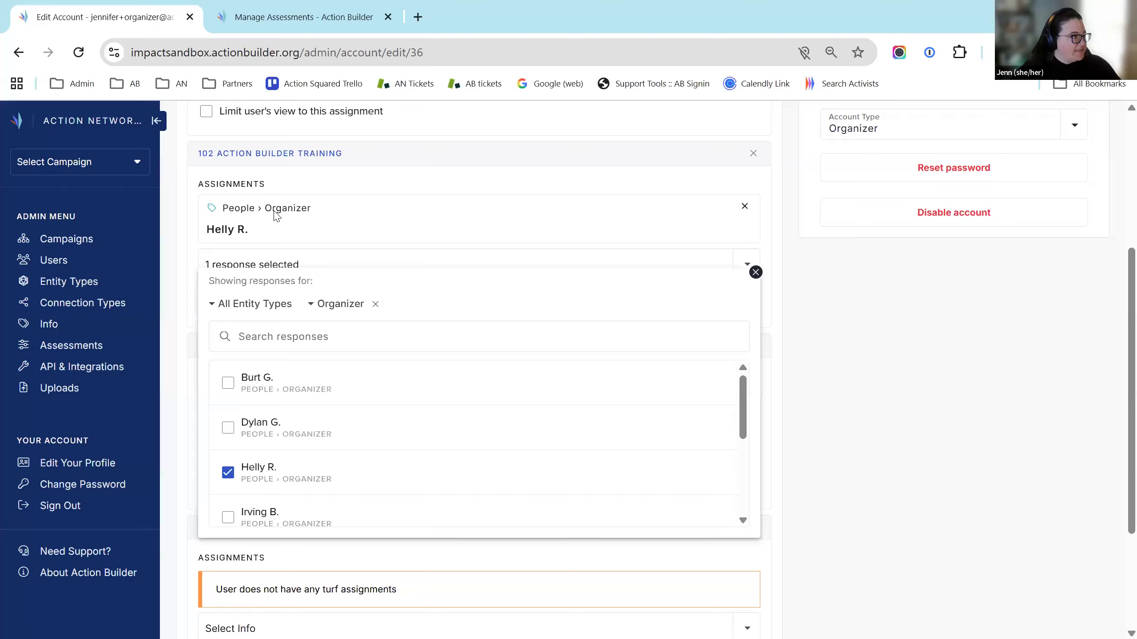
Limit the user's view to this assignment and save the account changes
{"action": "scroll", "coordinate": [448, 251], "scroll_direction": "up", "scroll_amount": 2}
{"action": "left_click", "coordinate": [501, 292]}
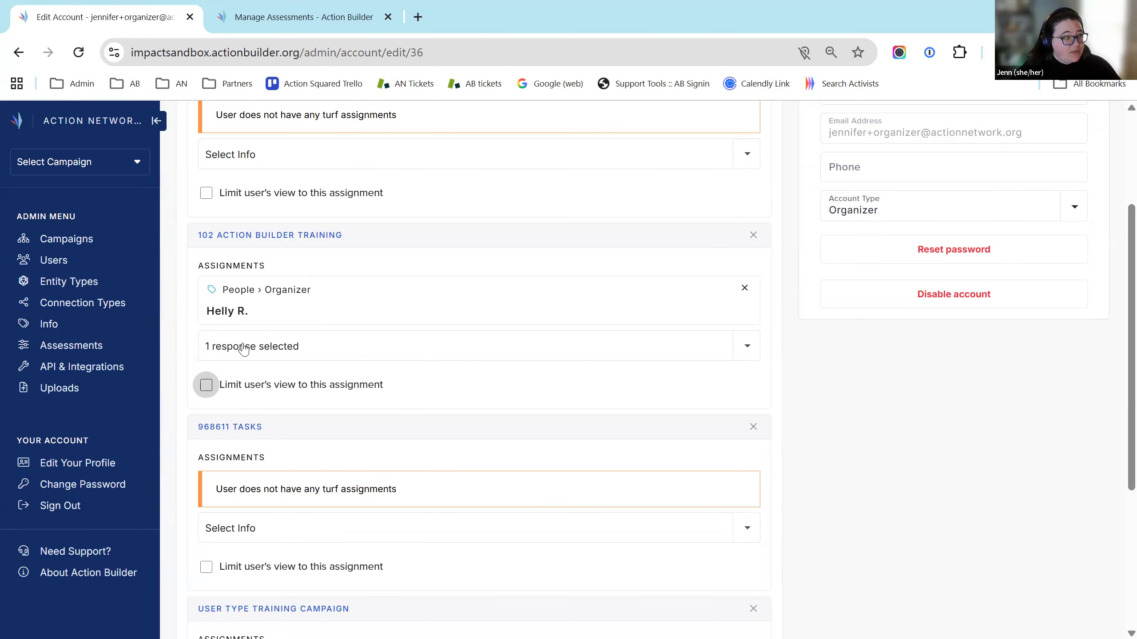
{"action": "left_click", "coordinate": [206, 391]}
{"action": "left_click", "coordinate": [267, 392]}
{"action": "left_click", "coordinate": [228, 394]}
{"action": "scroll", "coordinate": [735, 537], "scroll_direction": "down", "scroll_amount": 5}
{"action": "left_click", "coordinate": [725, 594]}
Highlight the saved Organizer turf assignment on the account page
{"action": "scroll", "coordinate": [957, 457], "scroll_direction": "up", "scroll_amount": 6}
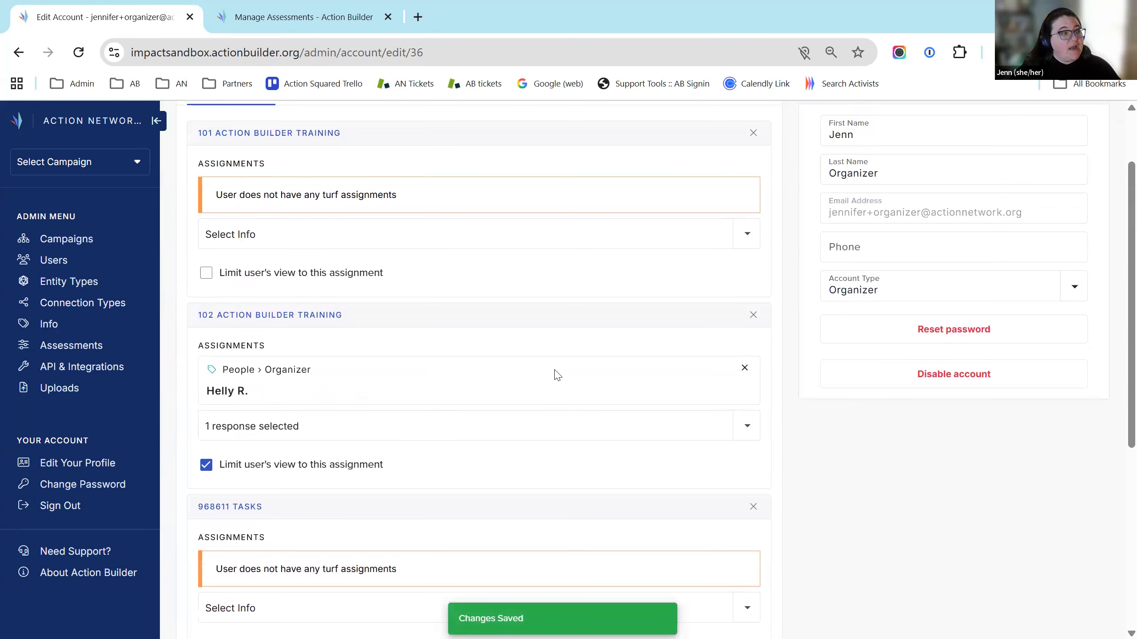
{"action": "scroll", "coordinate": [771, 487], "scroll_direction": "up", "scroll_amount": 2}
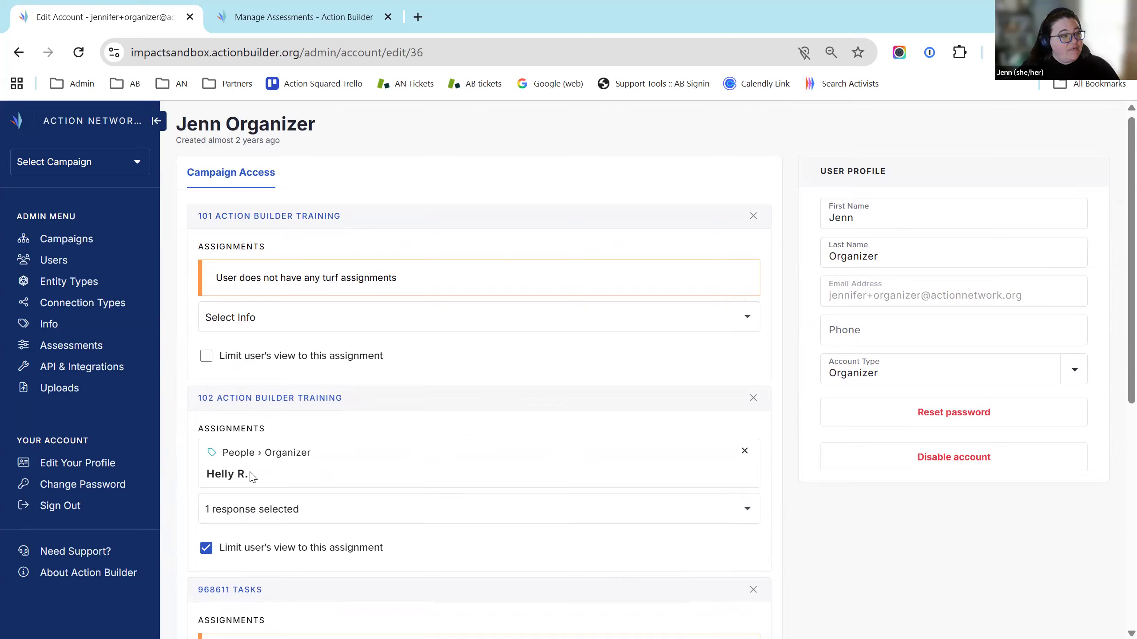
{"action": "left_click_drag", "start_coordinate": [208, 475], "coordinate": [248, 475]}
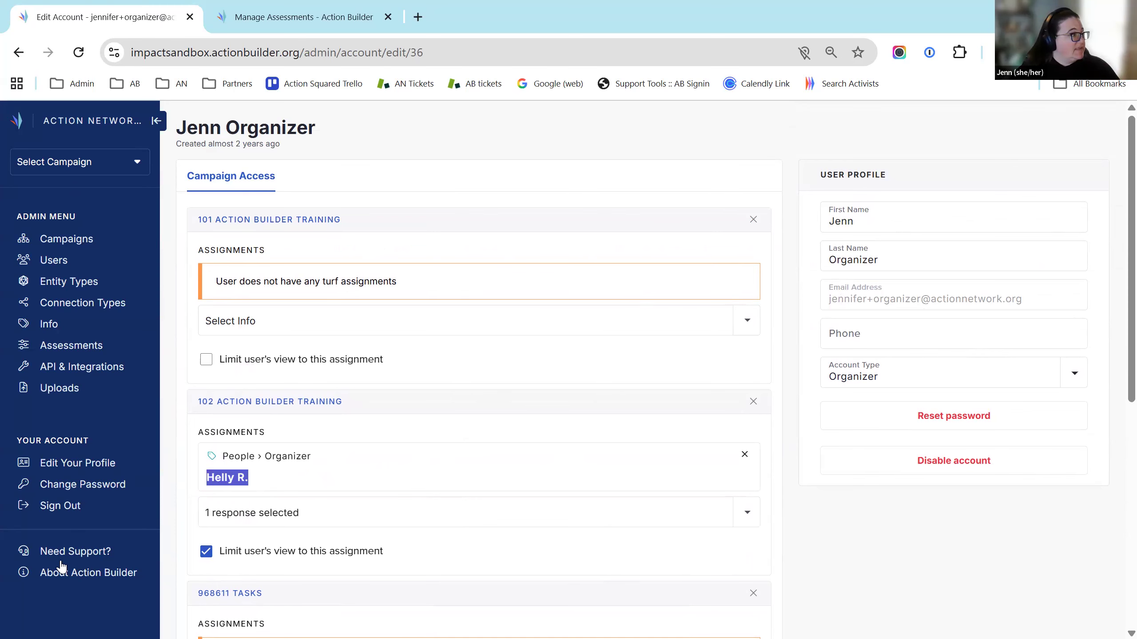
{"action": "scroll", "coordinate": [63, 551], "scroll_direction": "down", "scroll_amount": 9}
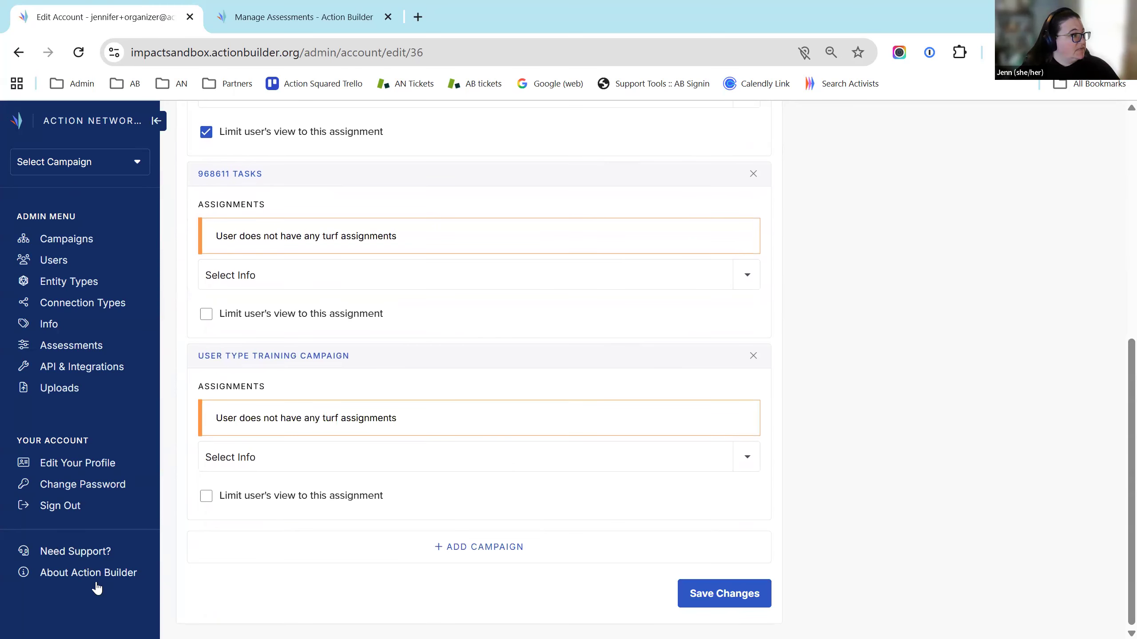
{"action": "scroll", "coordinate": [68, 518], "scroll_direction": "up", "scroll_amount": 2}
Sign out of the admin account, log in as the organizer test account, and enter 102 Action Builder Training
{"action": "left_click", "coordinate": [67, 515]}
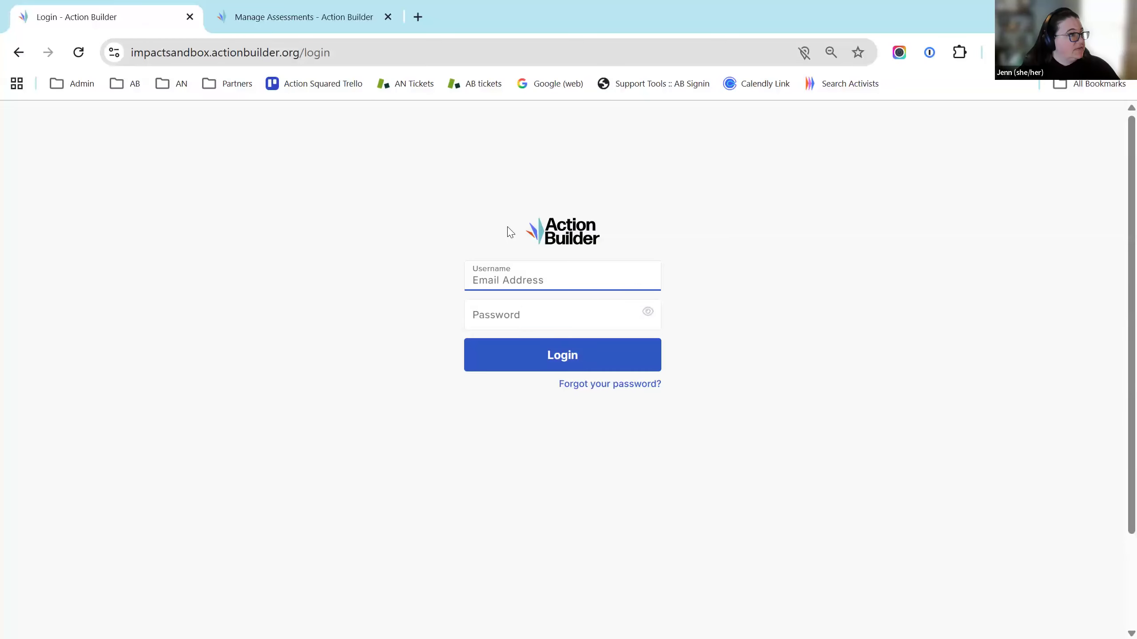
{"action": "left_click", "coordinate": [609, 277]}
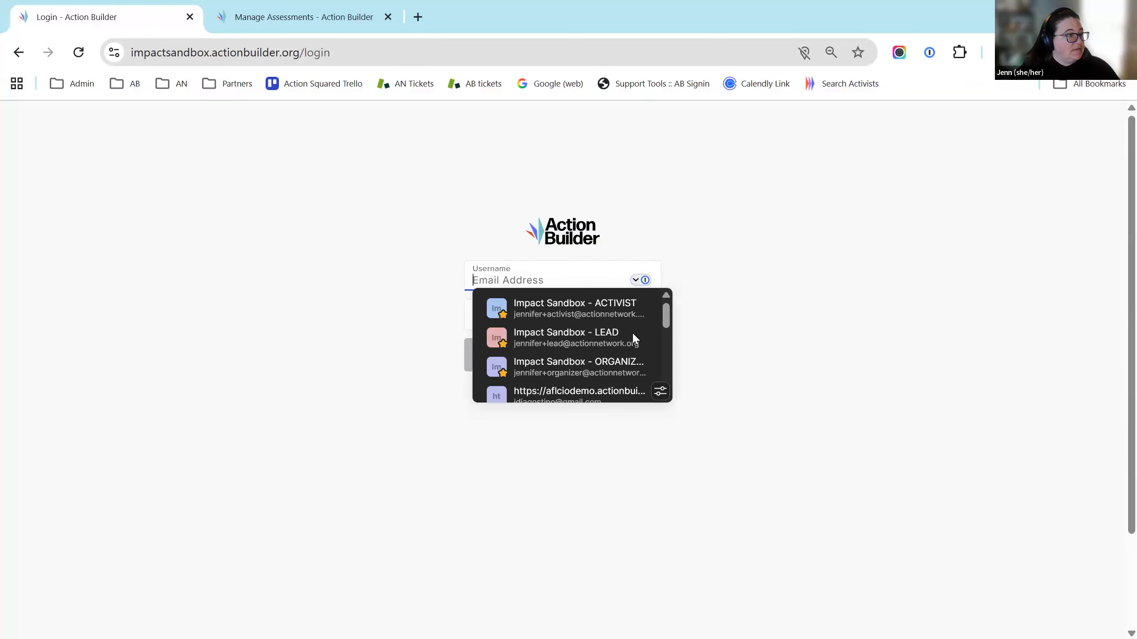
{"action": "left_click_drag", "start_coordinate": [665, 325], "coordinate": [665, 327]}
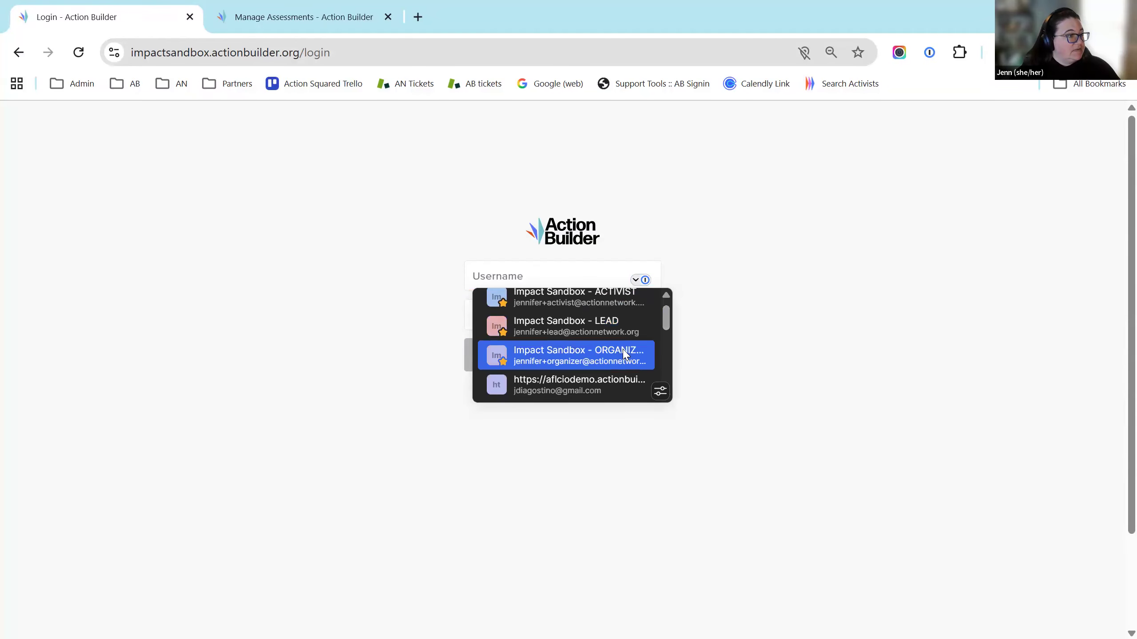
{"action": "left_click", "coordinate": [562, 364]}
{"action": "left_click", "coordinate": [564, 363]}
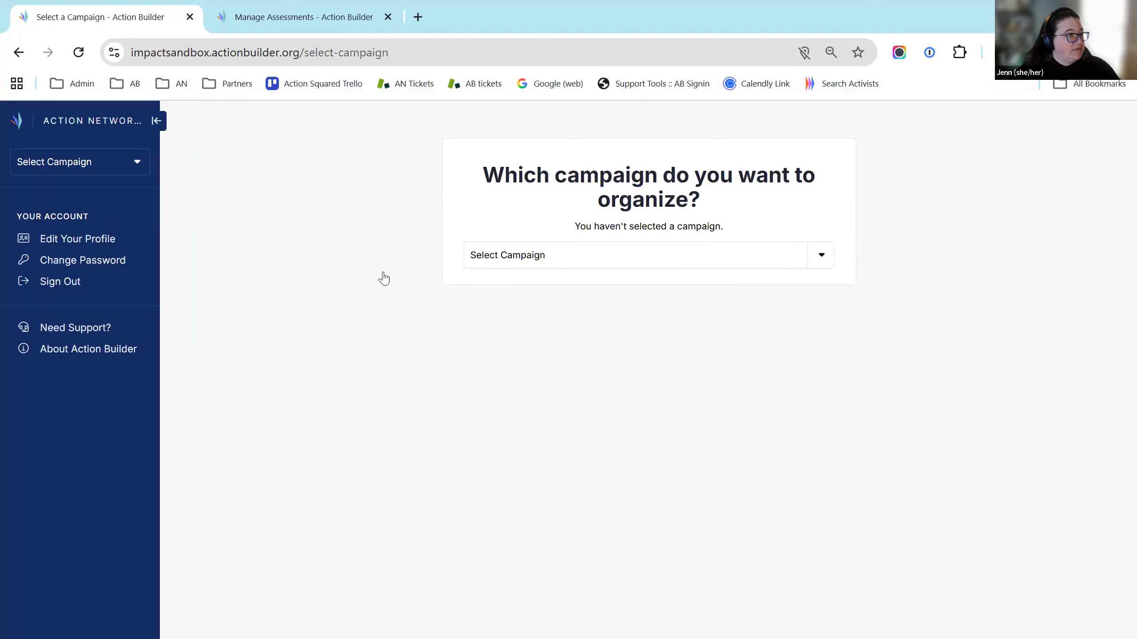
{"action": "left_click", "coordinate": [554, 254]}
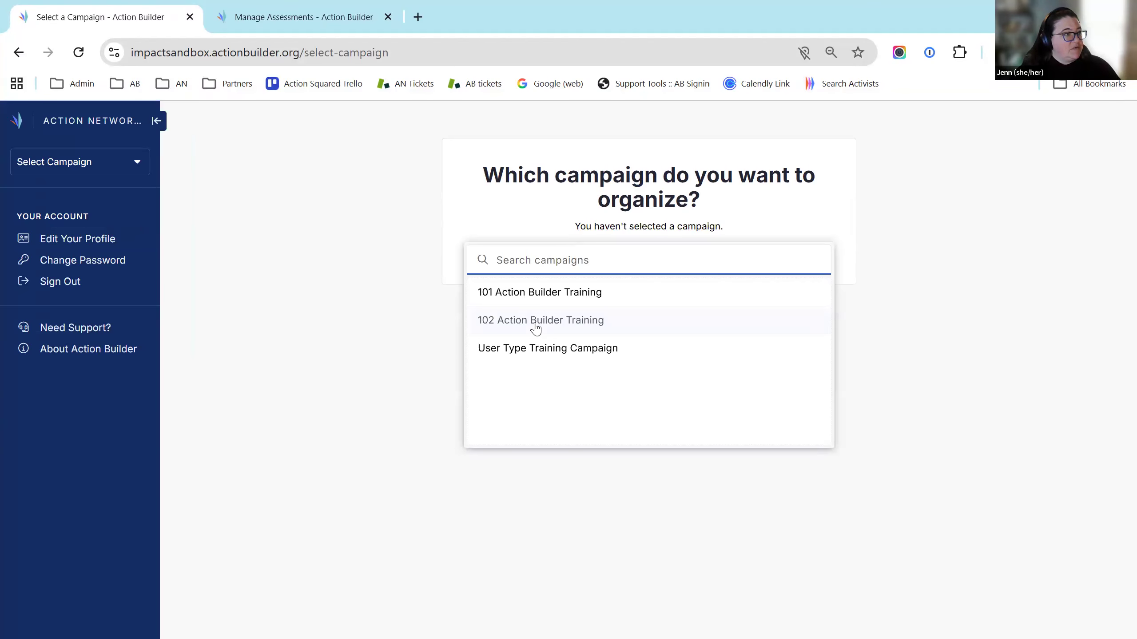
{"action": "left_click", "coordinate": [537, 329]}
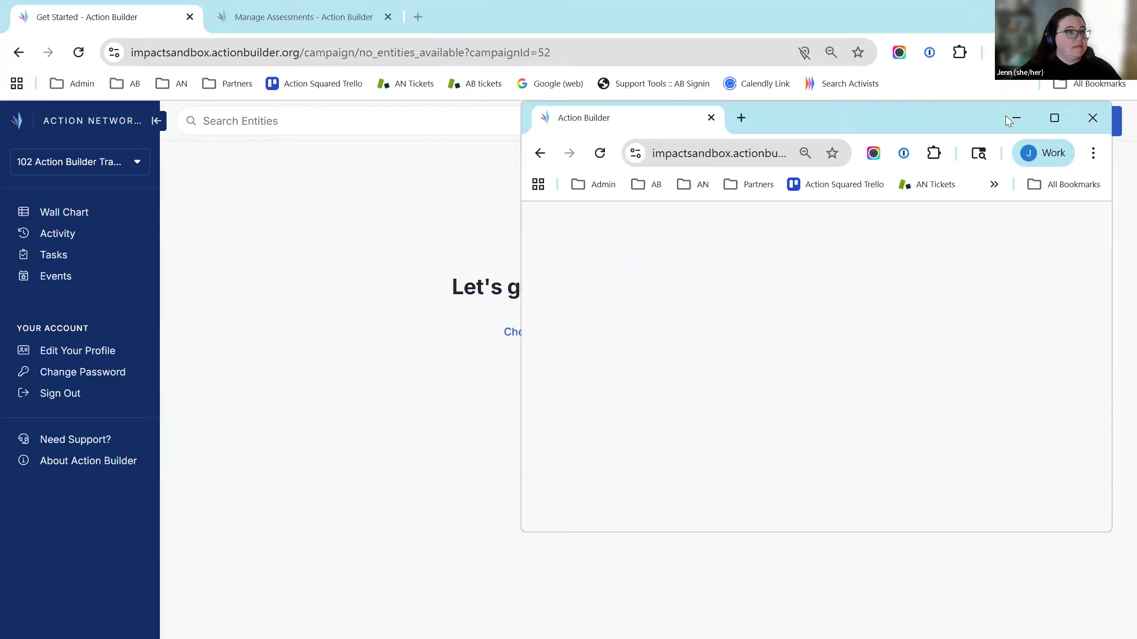
In the enlarged admin window, open a member's profile from List View and show its Info fields
{"action": "left_click", "coordinate": [1053, 115]}
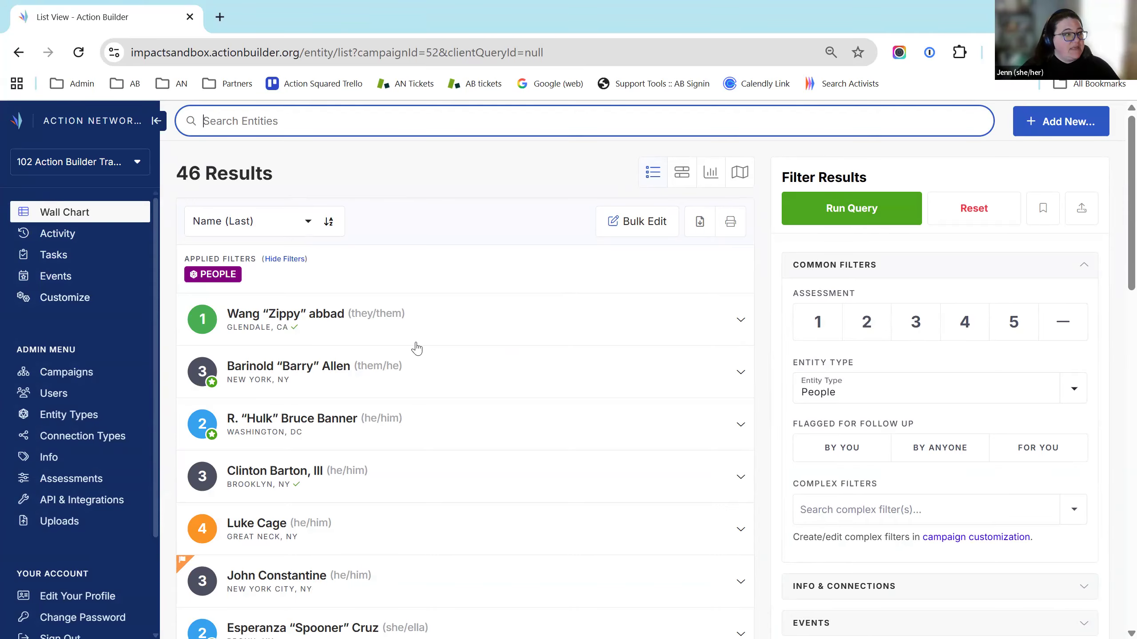
{"action": "left_click", "coordinate": [488, 374]}
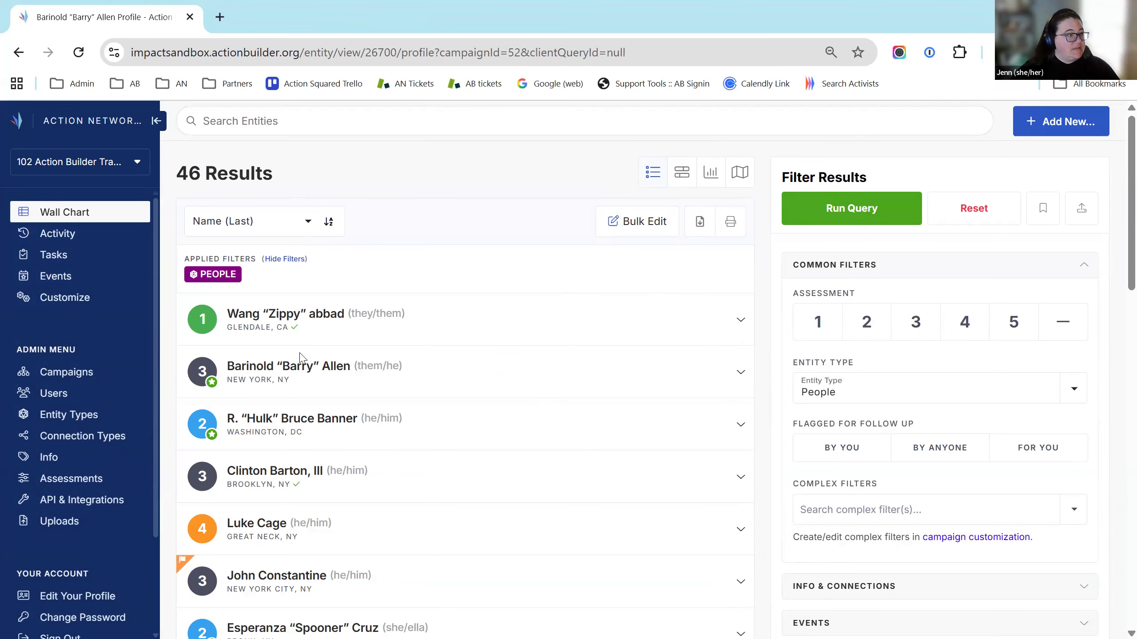
{"action": "left_click", "coordinate": [321, 302]}
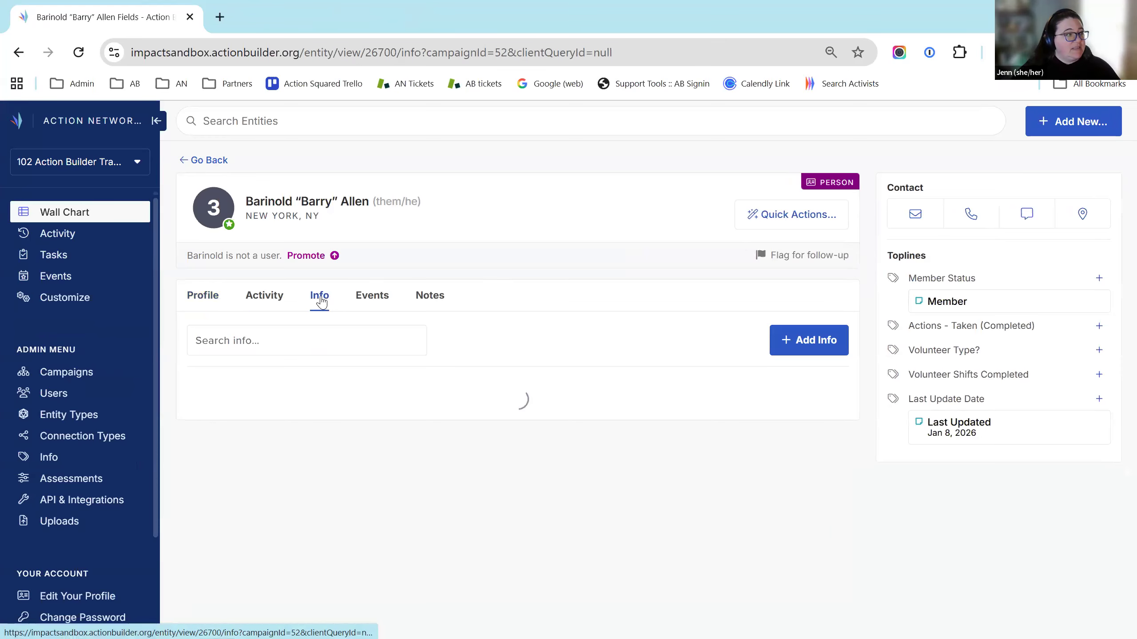
{"action": "scroll", "coordinate": [726, 386], "scroll_direction": "down", "scroll_amount": 10}
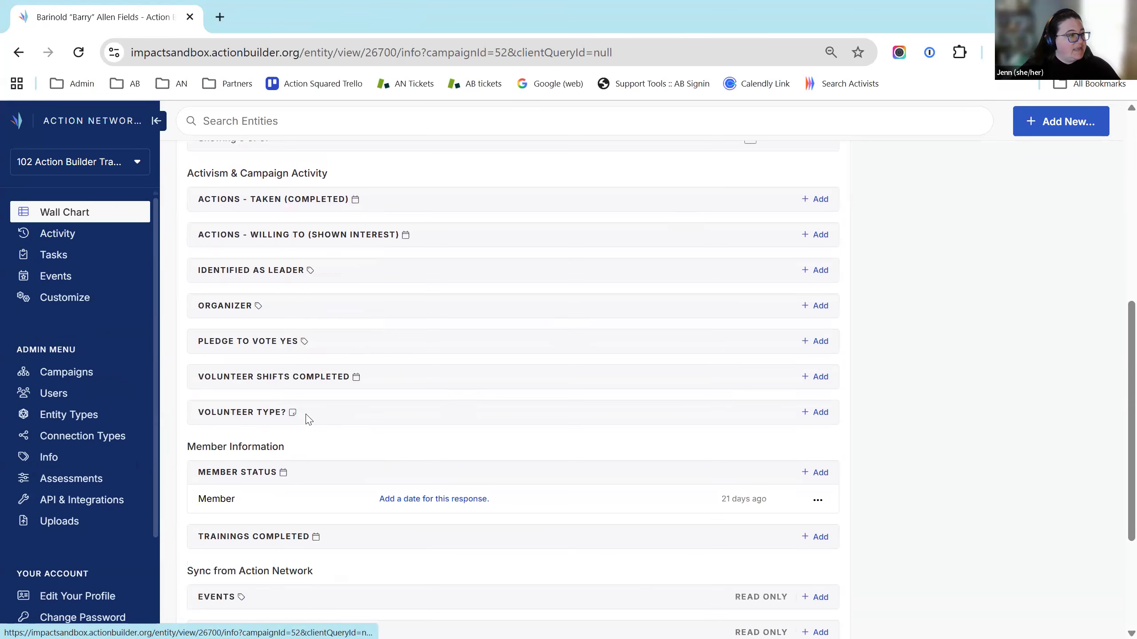
Add the restricted user's assigned organizer response to the member's Organizer field and save it
{"action": "left_click", "coordinate": [815, 306]}
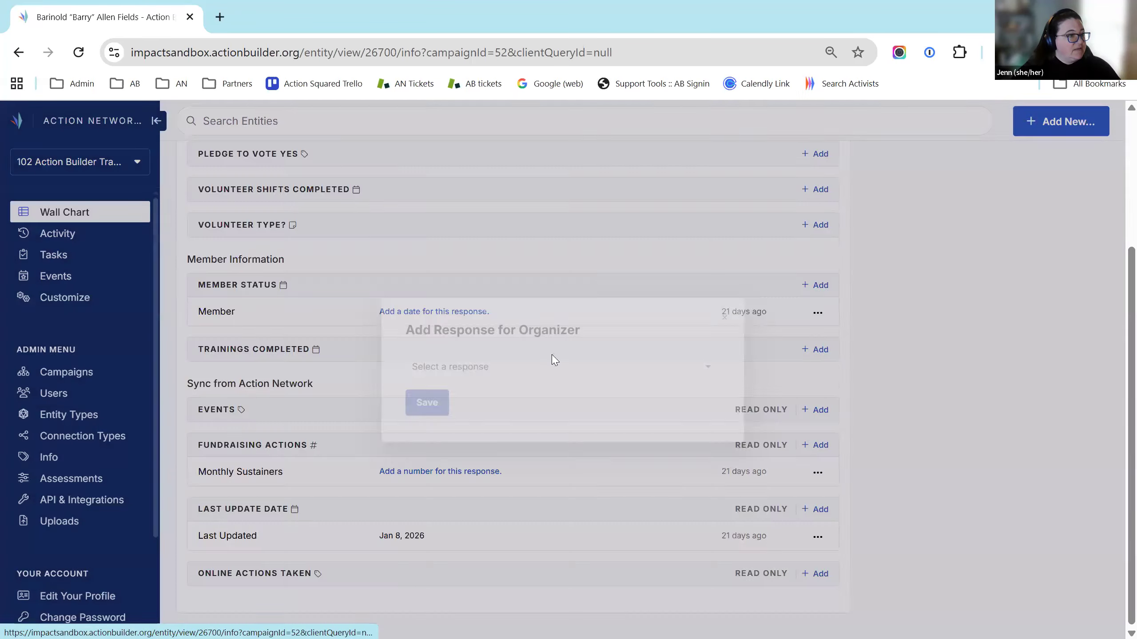
{"action": "left_click", "coordinate": [505, 376]}
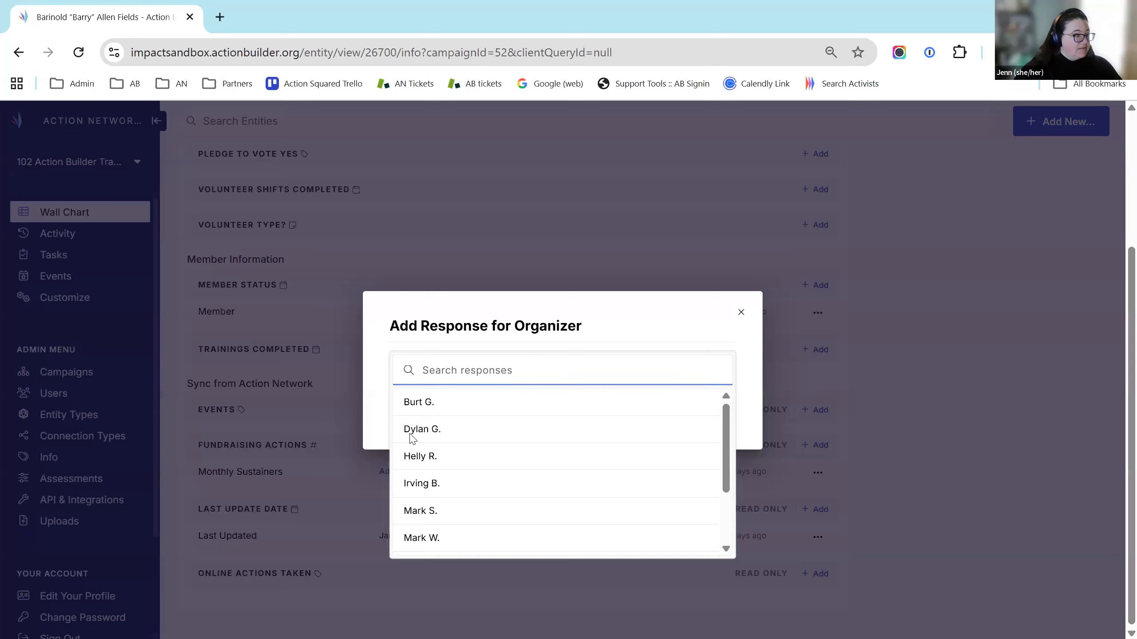
{"action": "left_click", "coordinate": [419, 459]}
{"action": "left_click", "coordinate": [421, 410]}
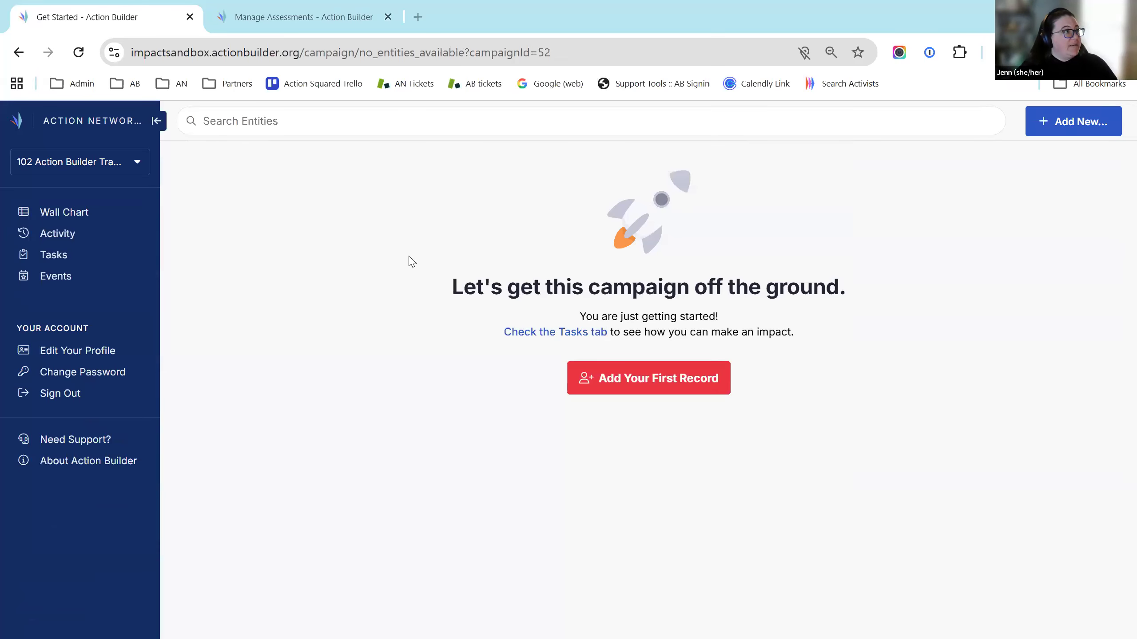
Reload the admin page, sign out, and focus the login page's Username field
{"action": "left_click", "coordinate": [564, 52]}
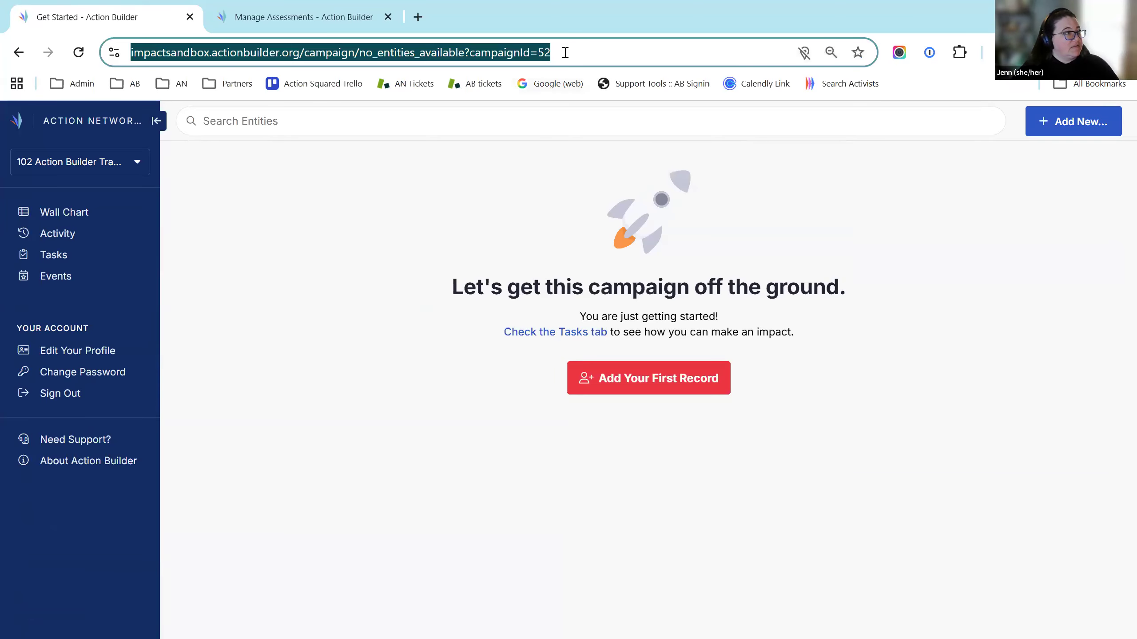
{"action": "key", "text": "Return"}
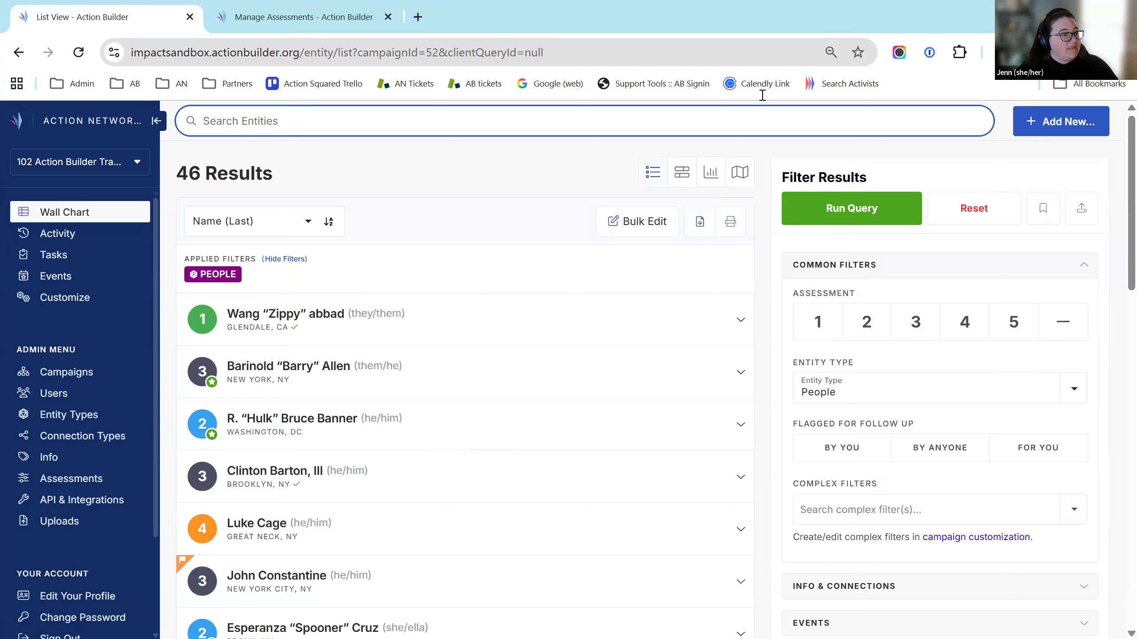
{"action": "scroll", "coordinate": [76, 560], "scroll_direction": "down", "scroll_amount": 2}
{"action": "left_click", "coordinate": [60, 516]}
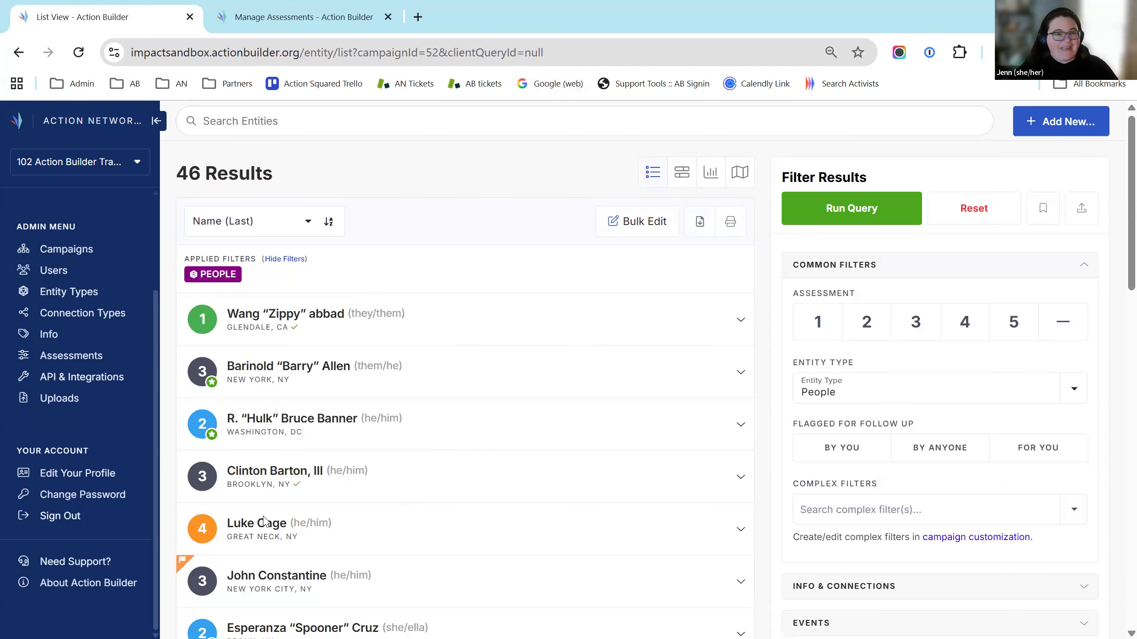
{"action": "left_click", "coordinate": [565, 275]}
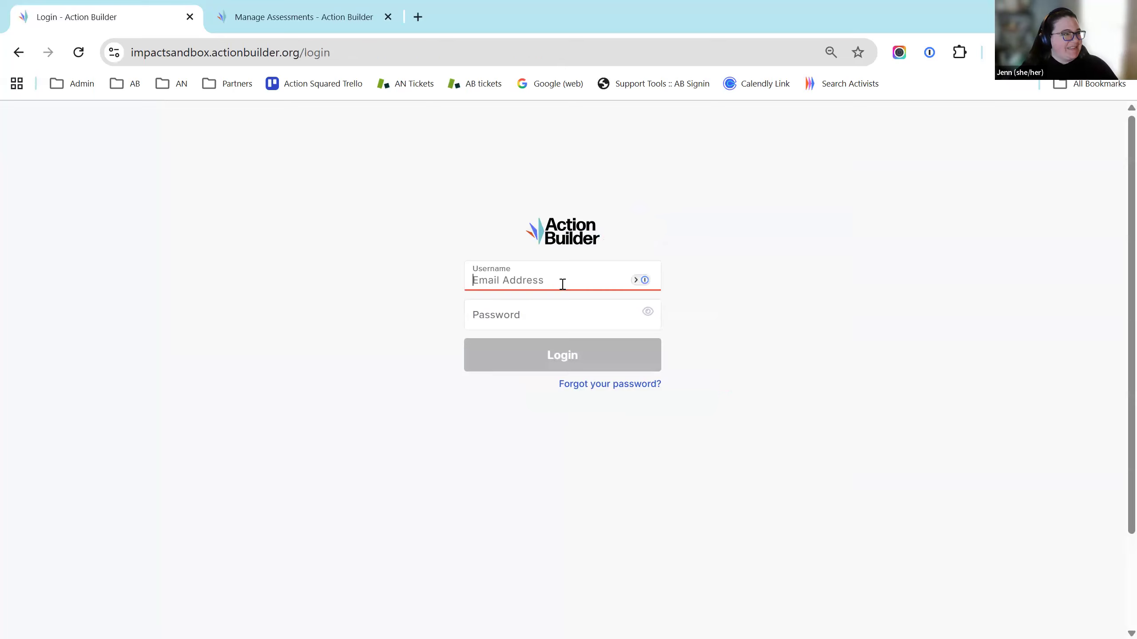
Fill the organizer's saved login from 1Password, log in, and select 102 Action Builder Training
{"action": "left_click", "coordinate": [631, 278]}
{"action": "left_click", "coordinate": [637, 278]}
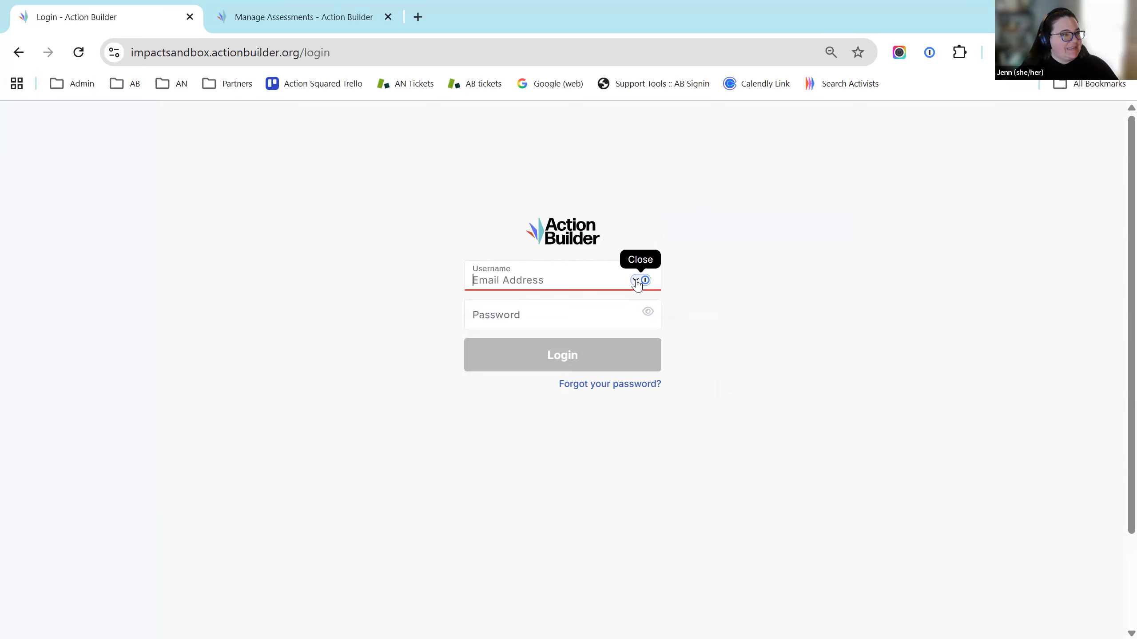
{"action": "left_click", "coordinate": [606, 278]}
{"action": "left_click", "coordinate": [563, 370]}
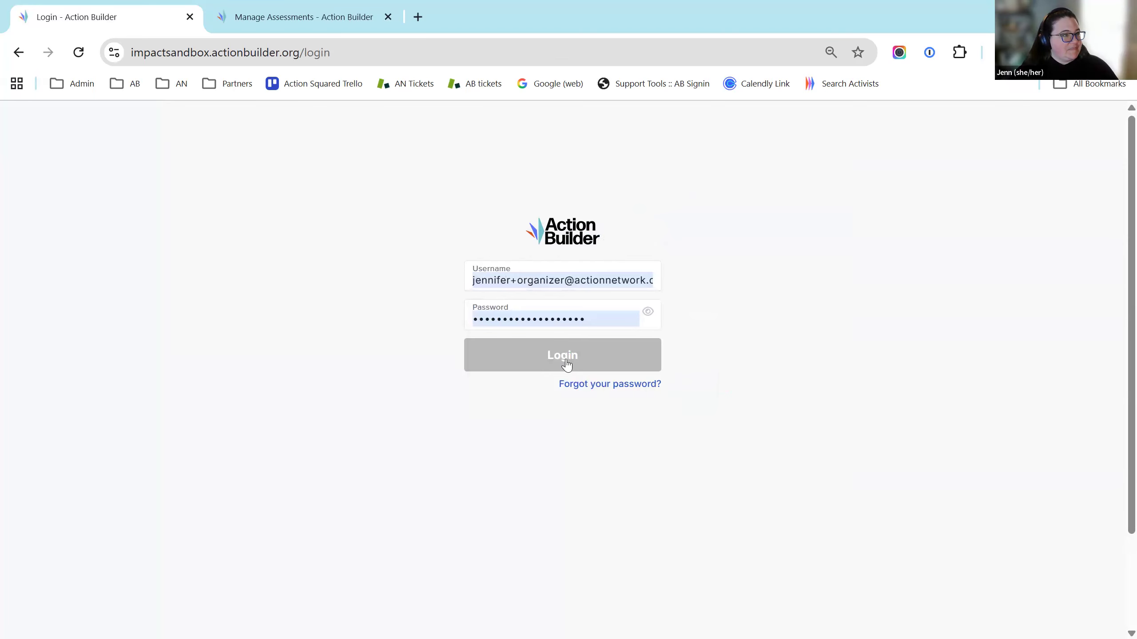
{"action": "left_click", "coordinate": [566, 365]}
{"action": "left_click", "coordinate": [529, 260]}
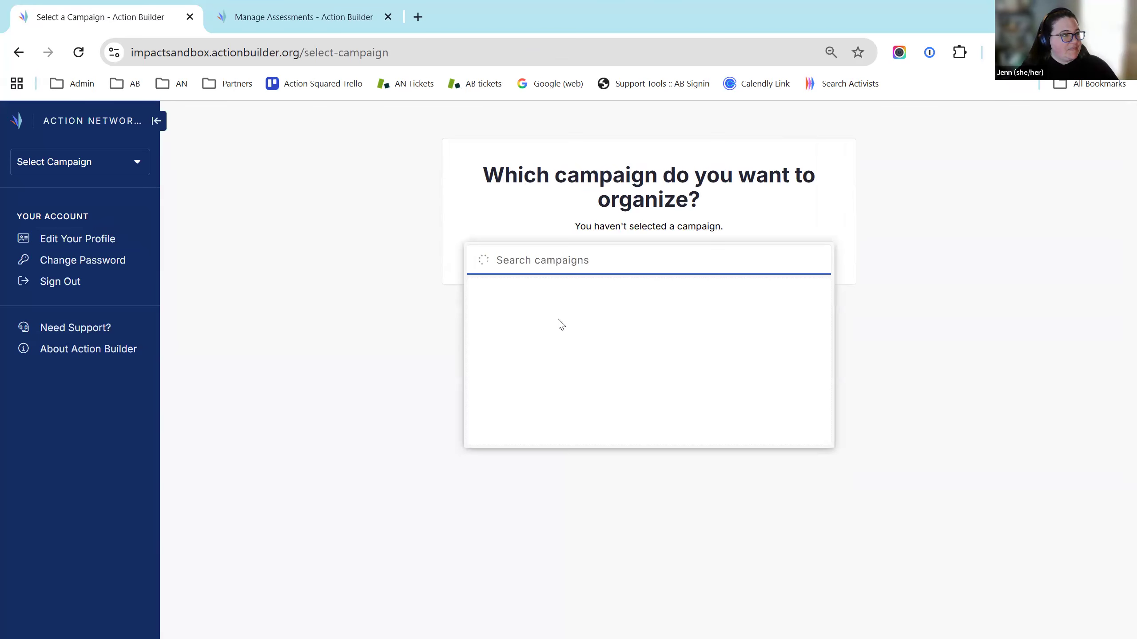
{"action": "left_click", "coordinate": [870, 314]}
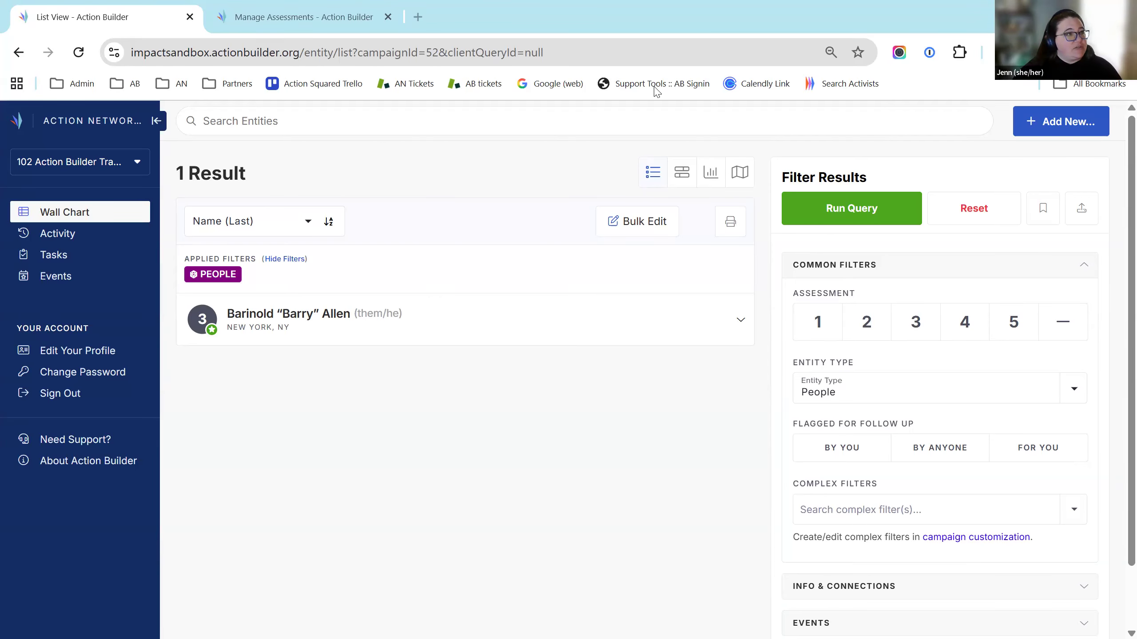
In the admin window, go to Customize > Users and open the organizer user's account page
{"action": "key", "text": "alt+Tab"}
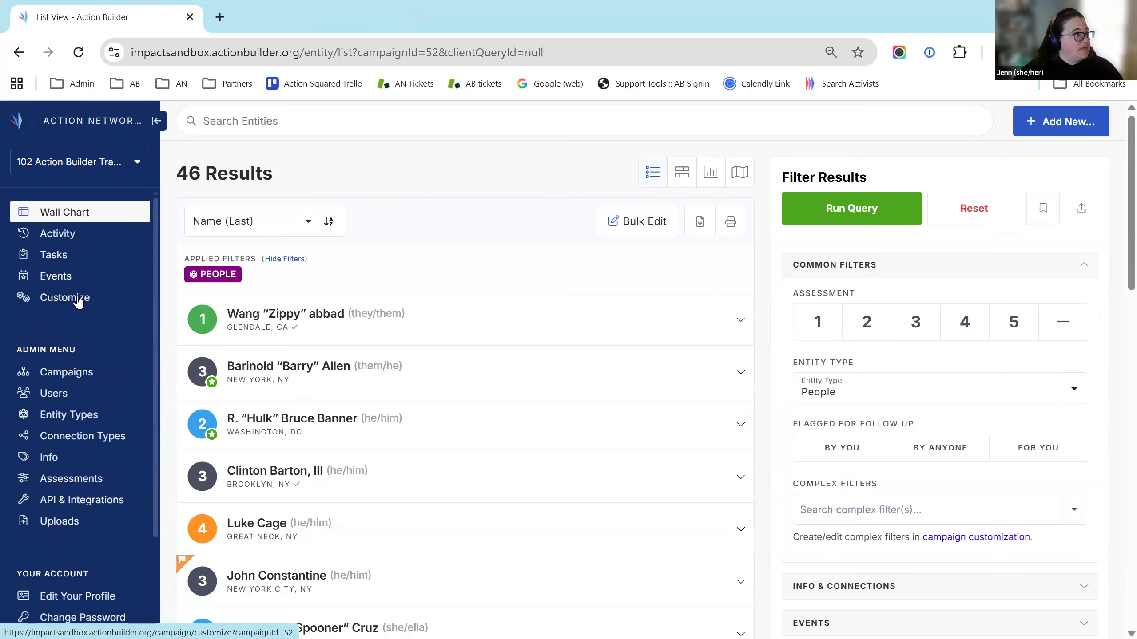
{"action": "left_click", "coordinate": [63, 297]}
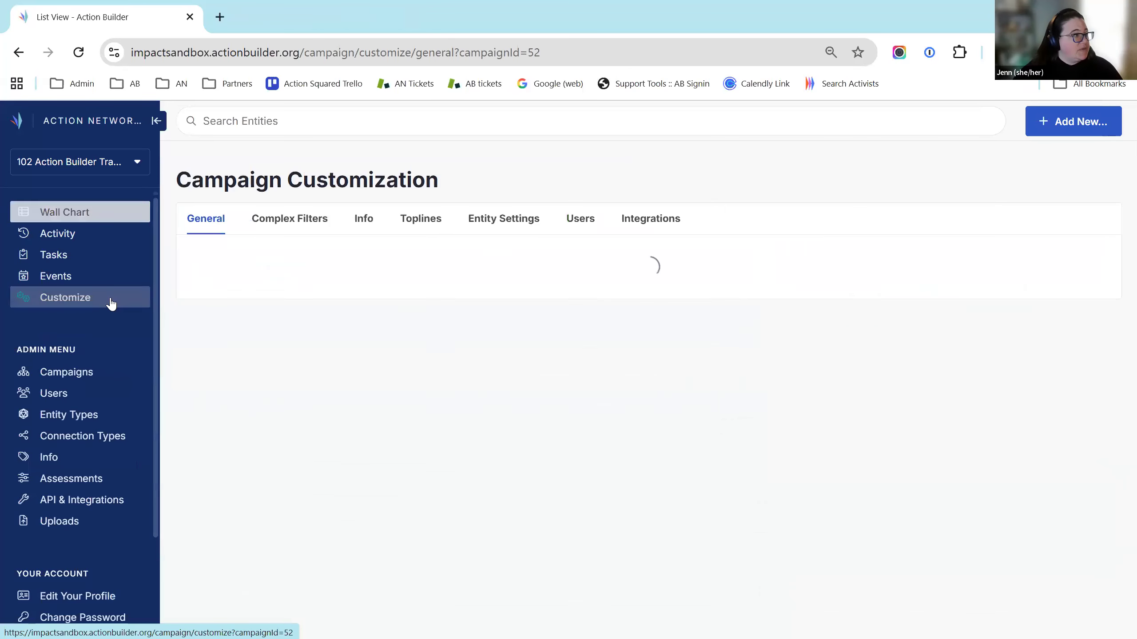
{"action": "left_click", "coordinate": [583, 220]}
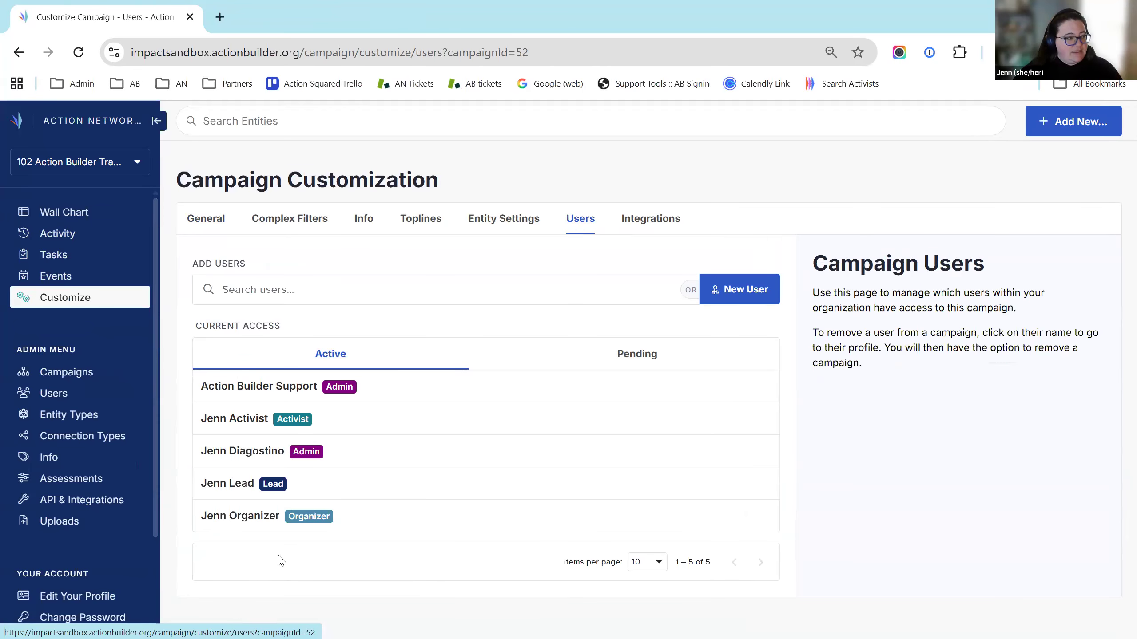
{"action": "left_click", "coordinate": [251, 527]}
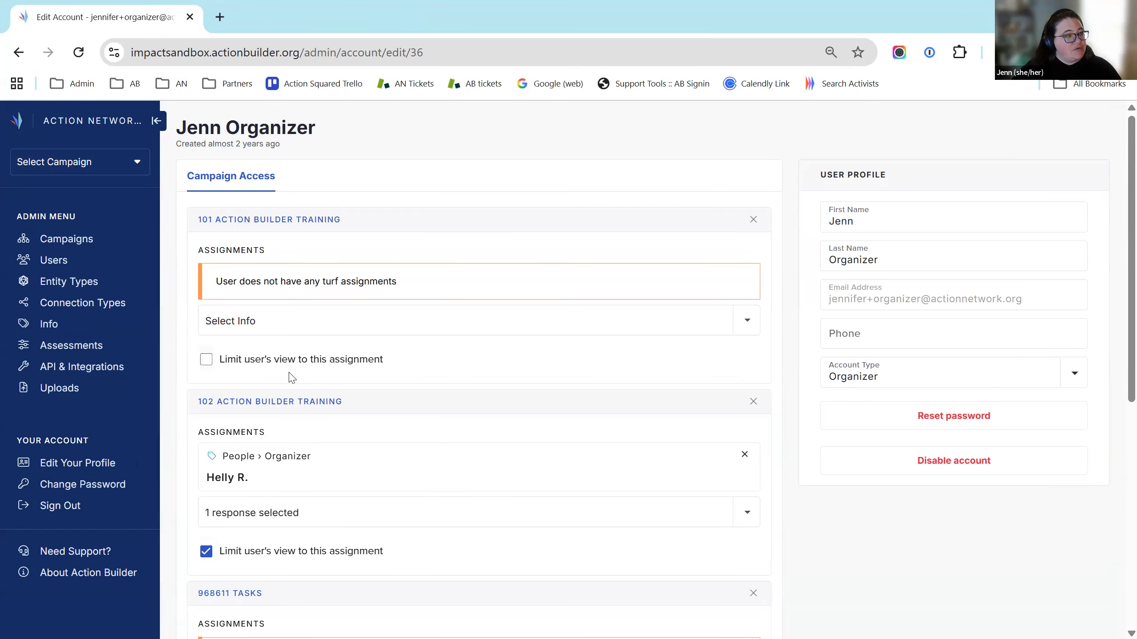
Tick 'Limit user's view to this assignment' for the organizer in 101 Action Builder Training
{"action": "left_click", "coordinate": [207, 362]}
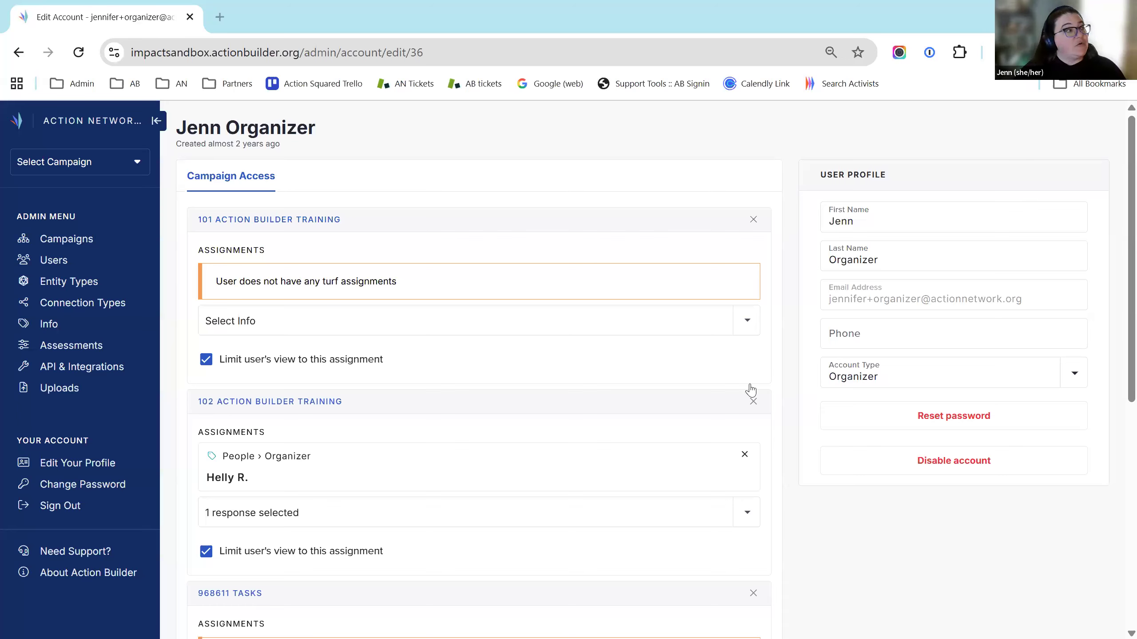
{"action": "left_click", "coordinate": [68, 238]}
Review 101 Action Builder Training's General customization settings: target number 75, organizer exports off
{"action": "left_click", "coordinate": [291, 282]}
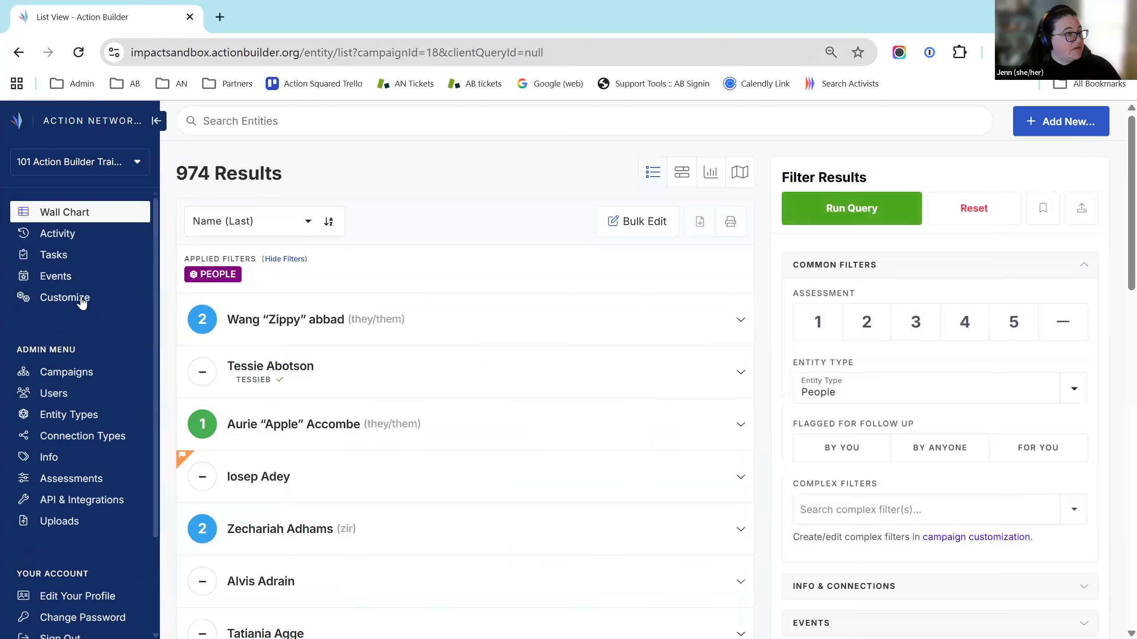
{"action": "left_click", "coordinate": [80, 302]}
{"action": "scroll", "coordinate": [454, 415], "scroll_direction": "down", "scroll_amount": 4}
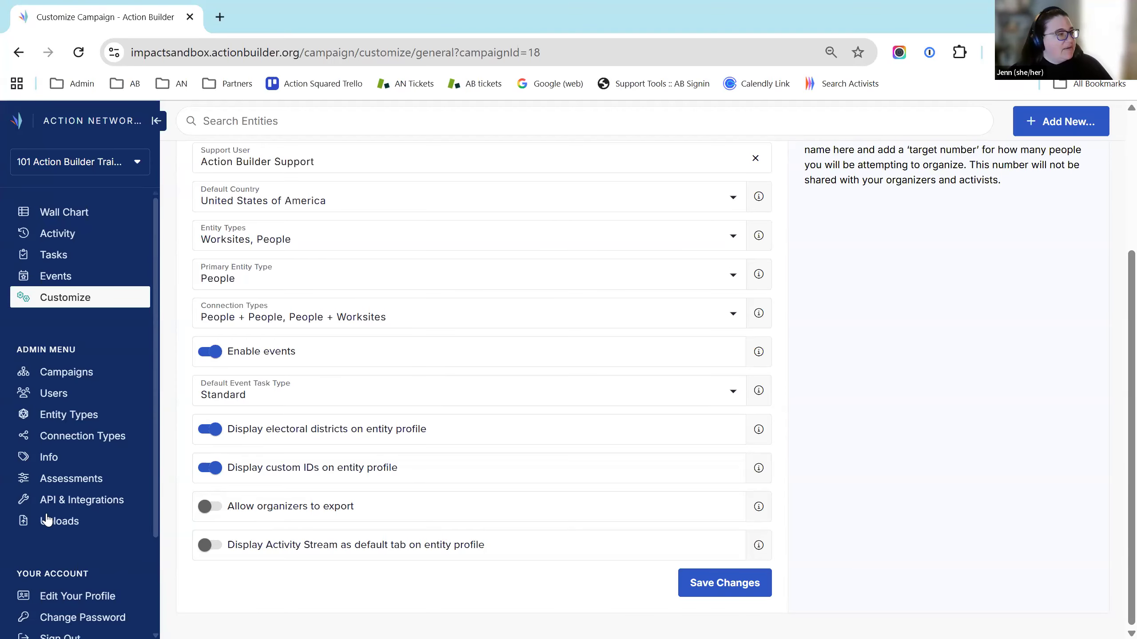
{"action": "scroll", "coordinate": [48, 526], "scroll_direction": "down", "scroll_amount": 3}
{"action": "scroll", "coordinate": [67, 300], "scroll_direction": "up", "scroll_amount": 5}
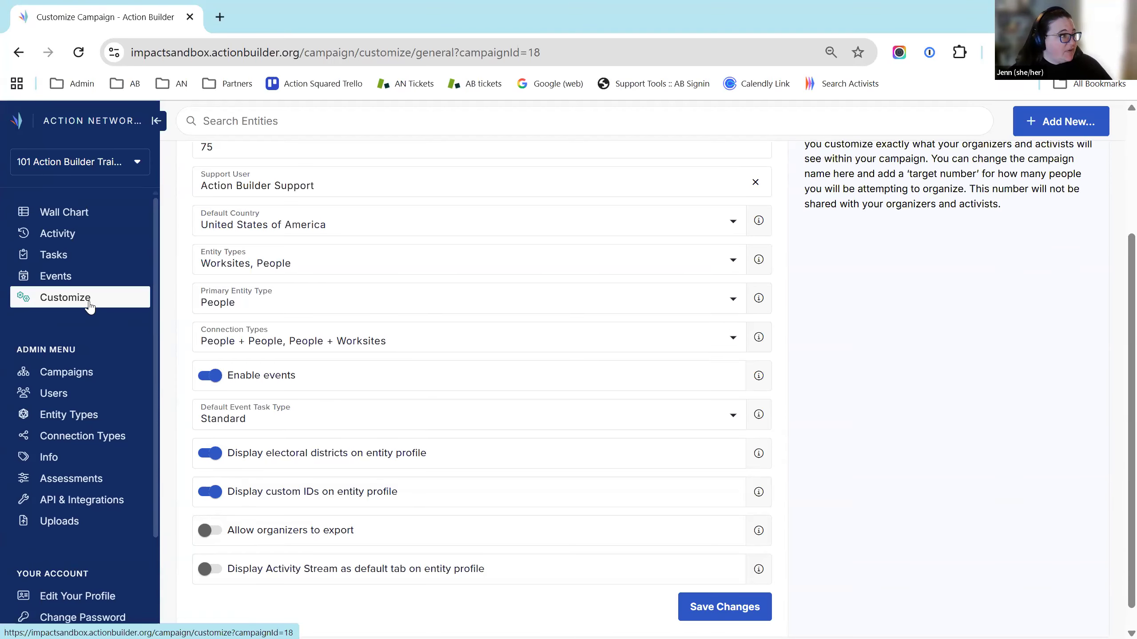
{"action": "left_click", "coordinate": [76, 166]}
Switch to the Worker Organizing campaign and reset the list's members-only filter
{"action": "scroll", "coordinate": [98, 282], "scroll_direction": "down", "scroll_amount": 5}
{"action": "scroll", "coordinate": [101, 289], "scroll_direction": "down", "scroll_amount": 3}
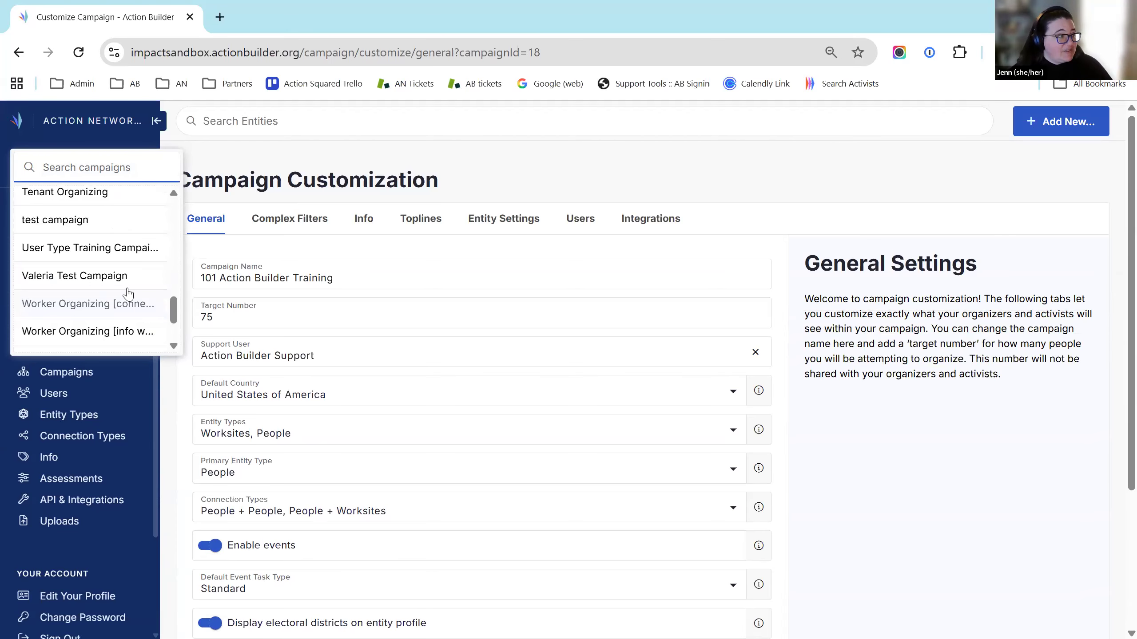
{"action": "left_click", "coordinate": [103, 332]}
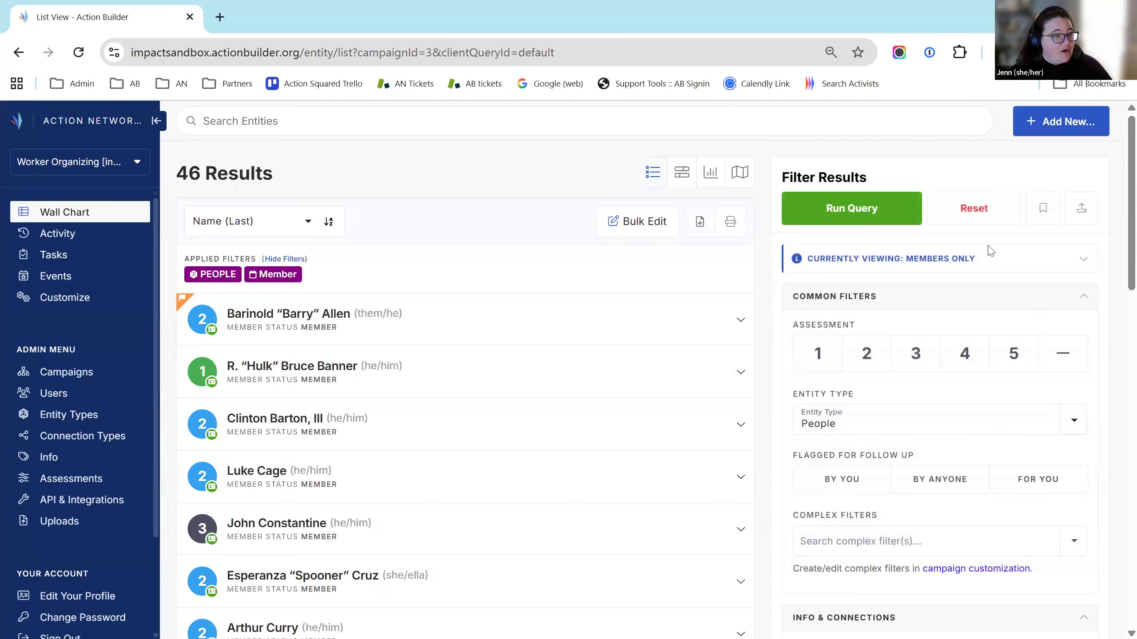
{"action": "left_click", "coordinate": [988, 218]}
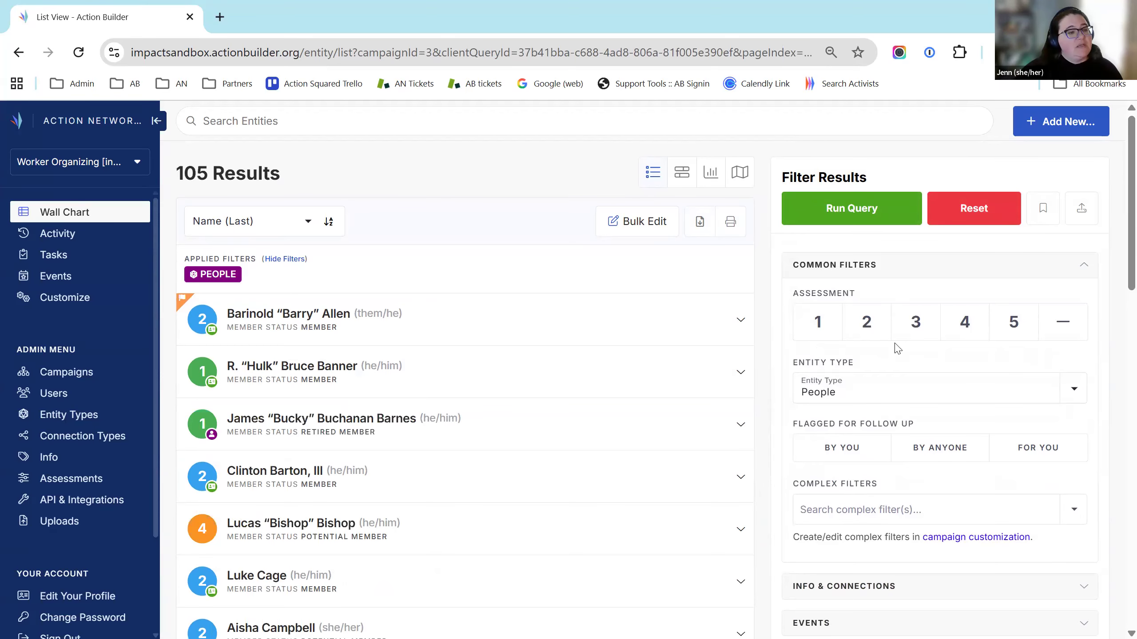
{"action": "scroll", "coordinate": [883, 338], "scroll_direction": "down", "scroll_amount": 5}
{"action": "left_click", "coordinate": [881, 337]}
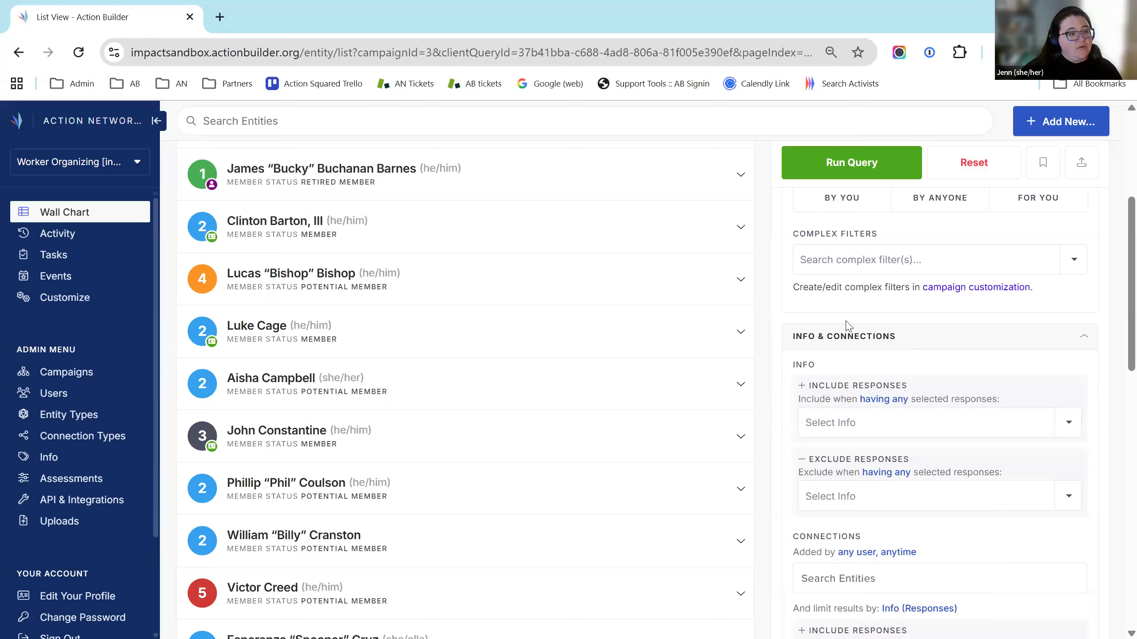
{"action": "left_click", "coordinate": [893, 428]}
{"action": "type", "text": "diane"}
{"action": "key", "text": "BackSpace"}
{"action": "key", "text": "BackSpace"}
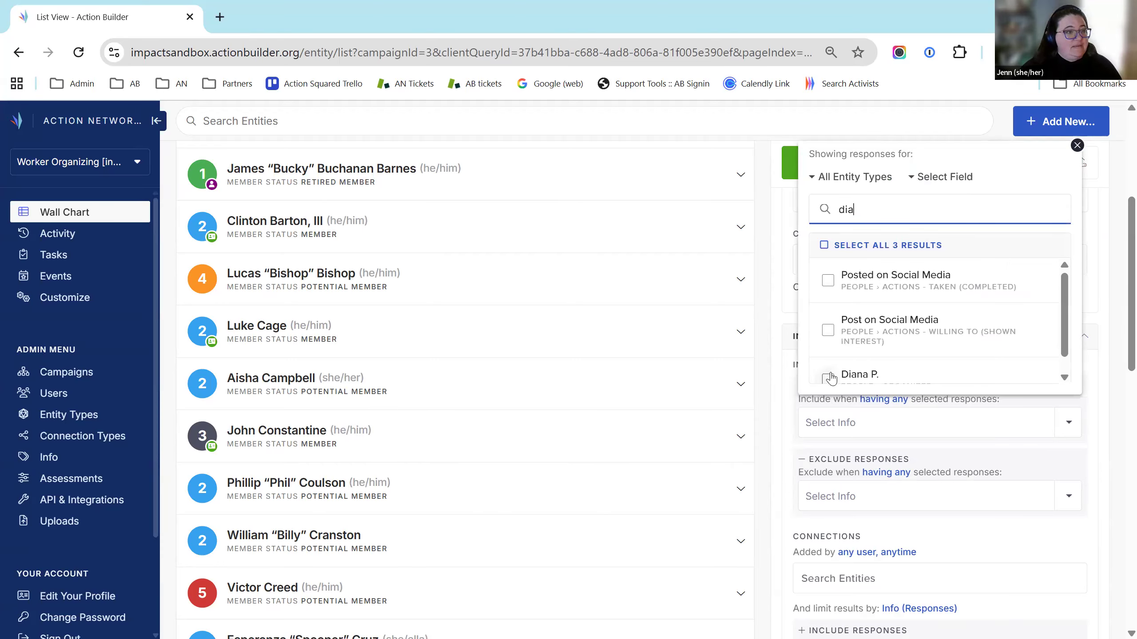
{"action": "left_click", "coordinate": [828, 379]}
{"action": "left_click", "coordinate": [1097, 403]}
{"action": "left_click", "coordinate": [852, 167]}
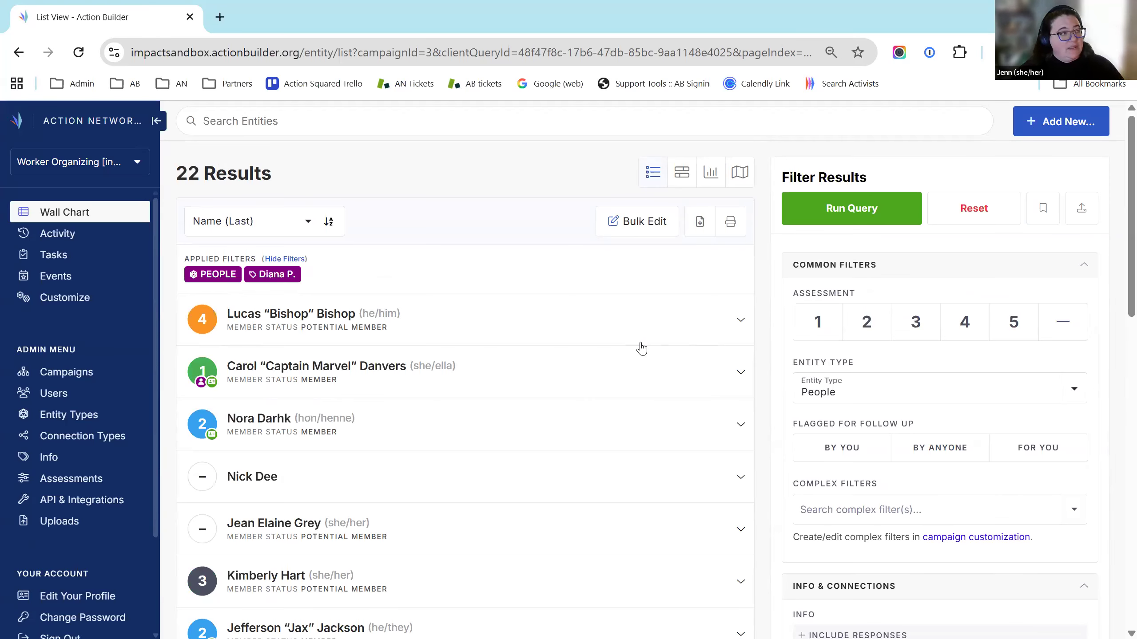
{"action": "scroll", "coordinate": [927, 500], "scroll_direction": "down", "scroll_amount": 4}
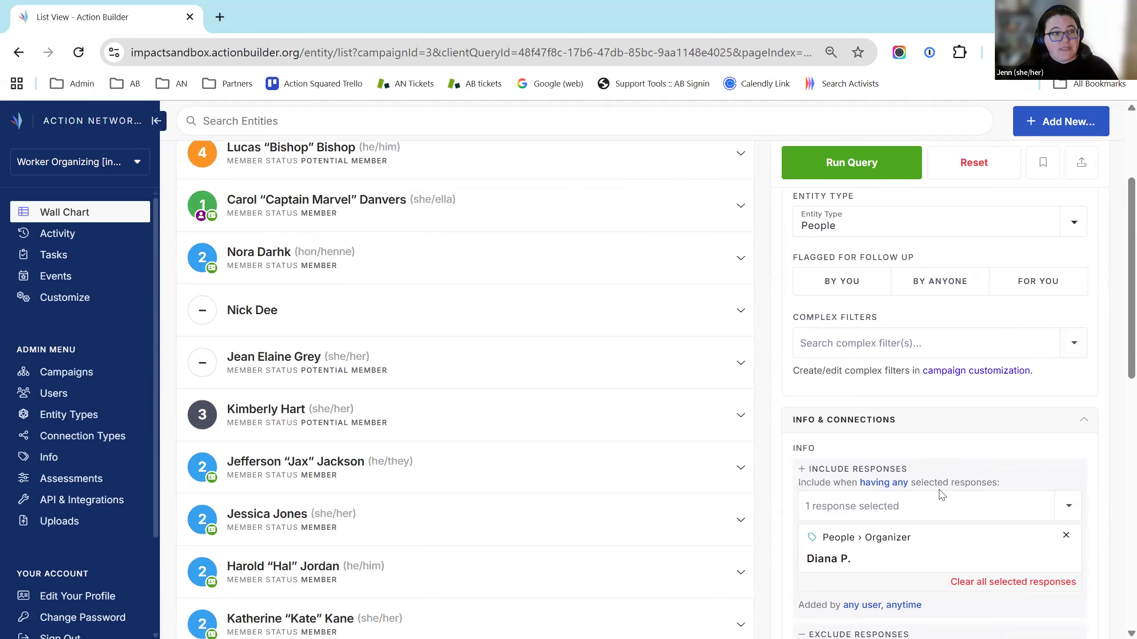
{"action": "scroll", "coordinate": [1117, 436], "scroll_direction": "up", "scroll_amount": 4}
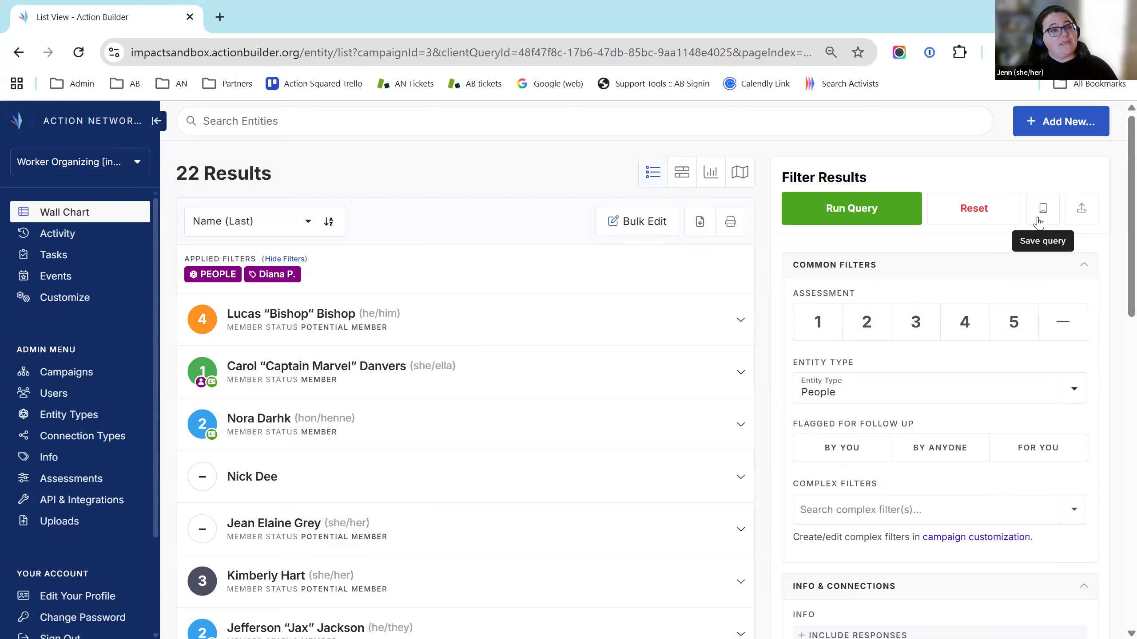
Save the current query as 'Diana Turf', shared with other campaign users
{"action": "left_click", "coordinate": [1038, 222]}
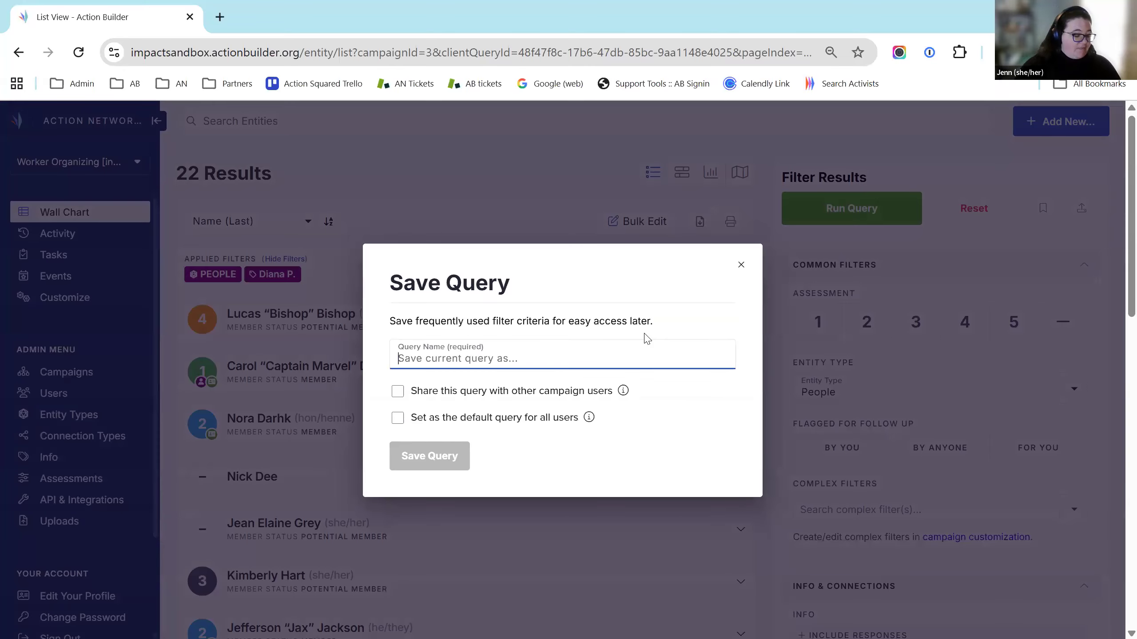
{"action": "type", "text": "Diana"}
{"action": "key", "text": "BackSpace"}
{"action": "key", "text": "BackSpace"}
{"action": "key", "text": "BackSpace"}
{"action": "key", "text": "BackSpace"}
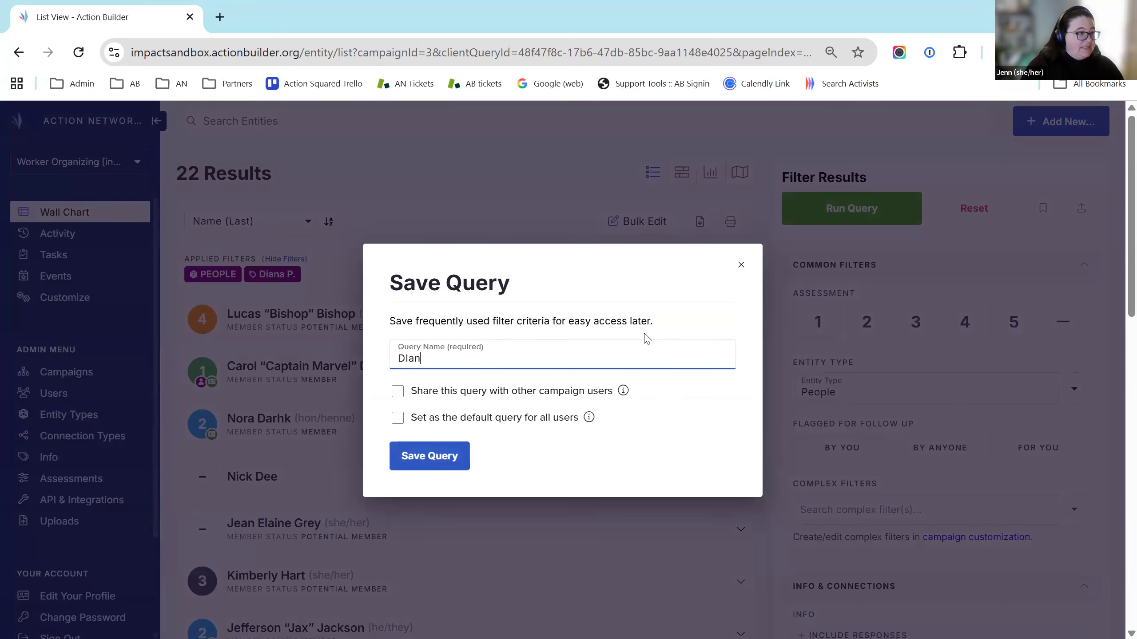
{"action": "type", "text": "iana Turf"}
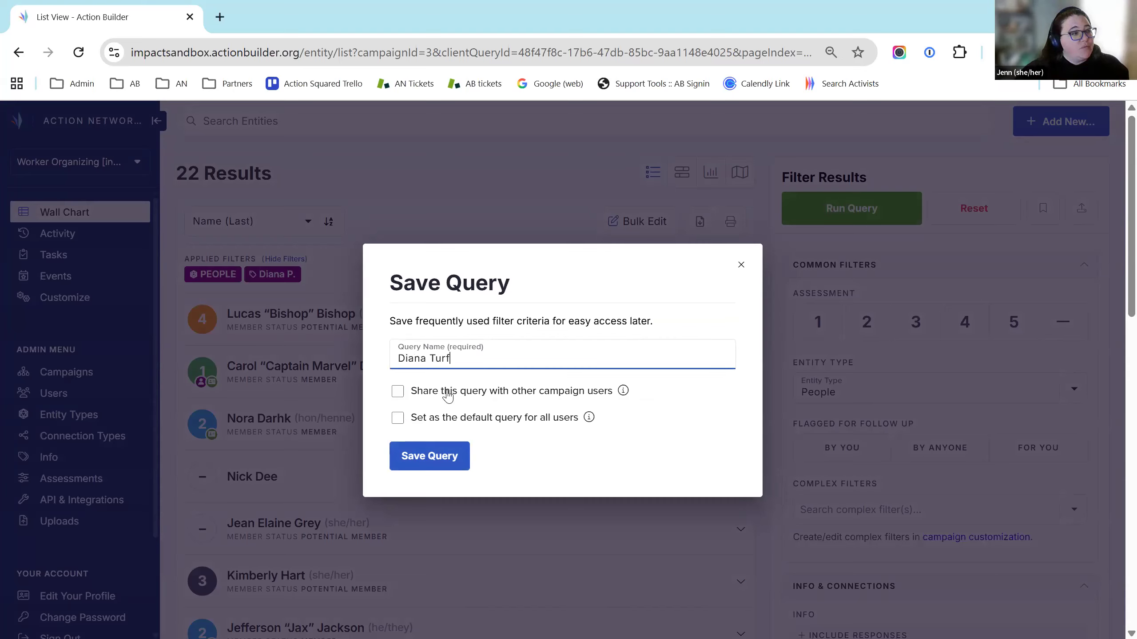
{"action": "left_click", "coordinate": [448, 396]}
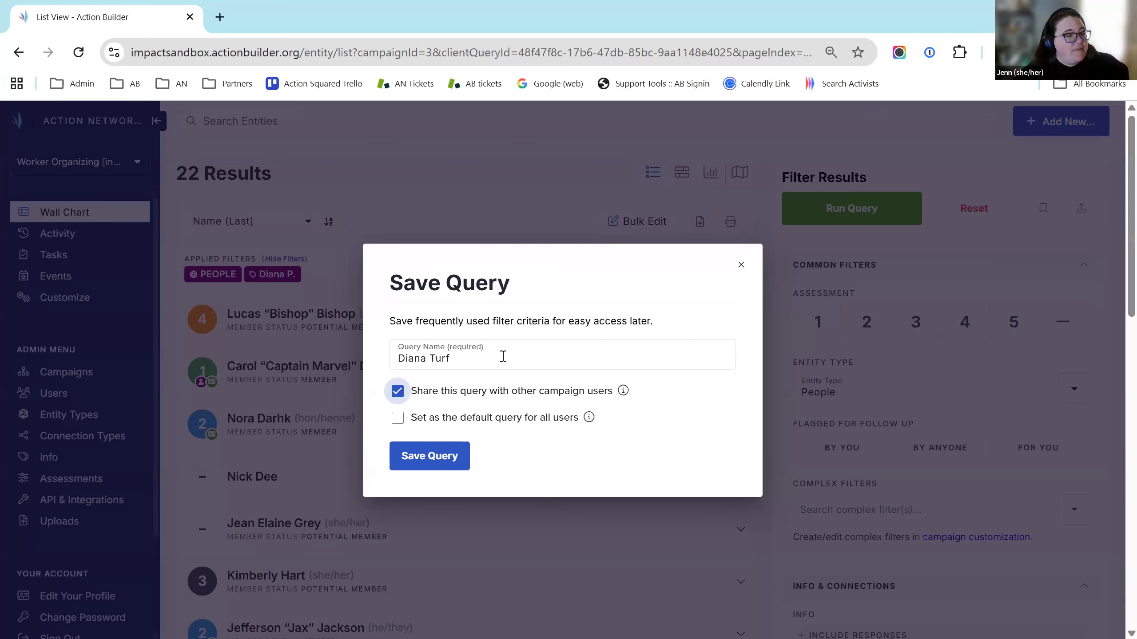
{"action": "left_click", "coordinate": [434, 461]}
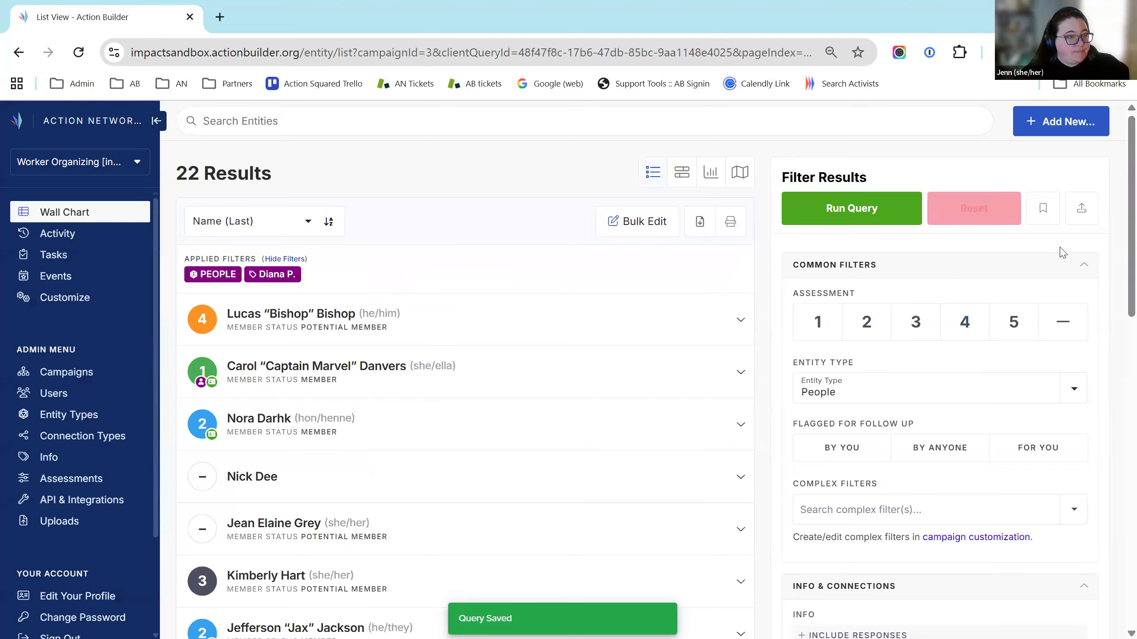
{"action": "scroll", "coordinate": [1062, 309], "scroll_direction": "down", "scroll_amount": 3}
{"action": "scroll", "coordinate": [472, 368], "scroll_direction": "down", "scroll_amount": 8}
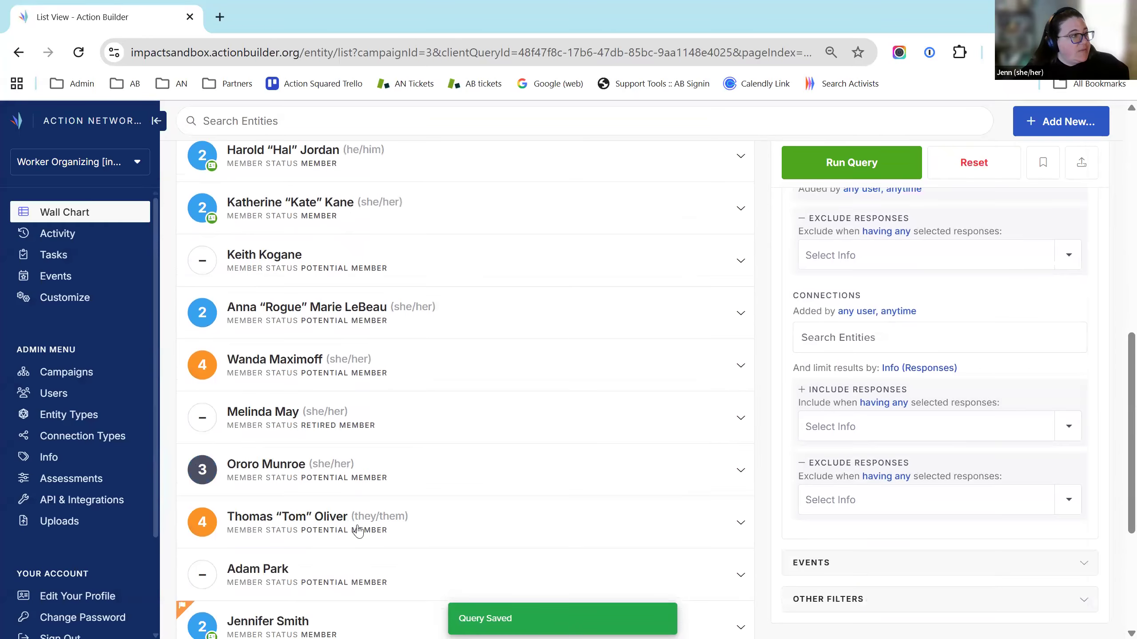
{"action": "scroll", "coordinate": [164, 168], "scroll_direction": "up", "scroll_amount": 11}
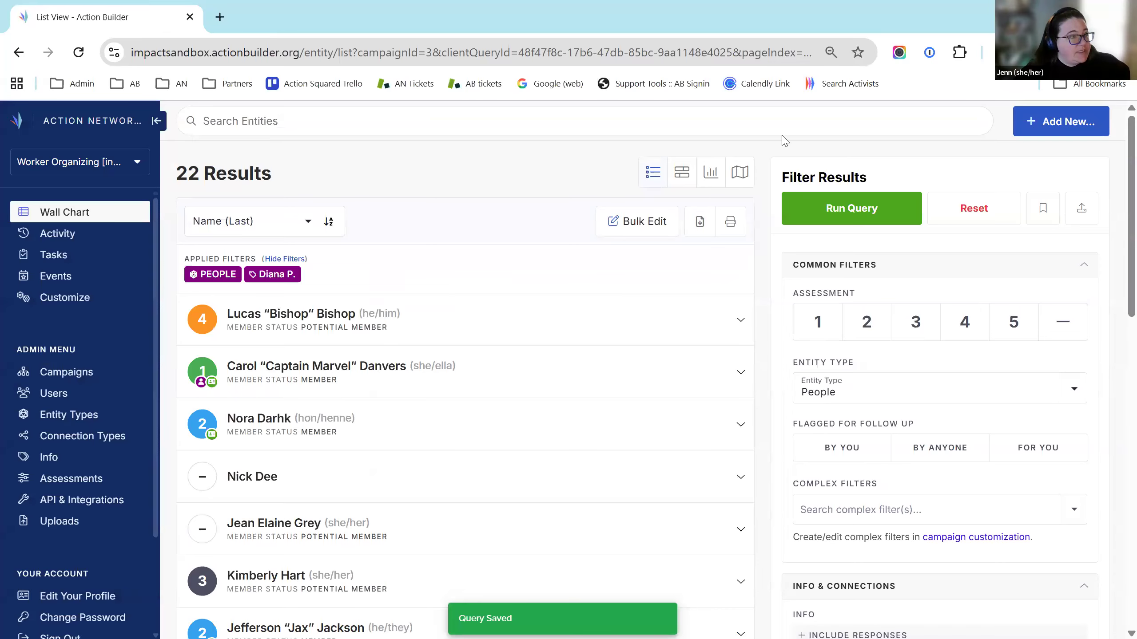
{"action": "left_click", "coordinate": [965, 221]}
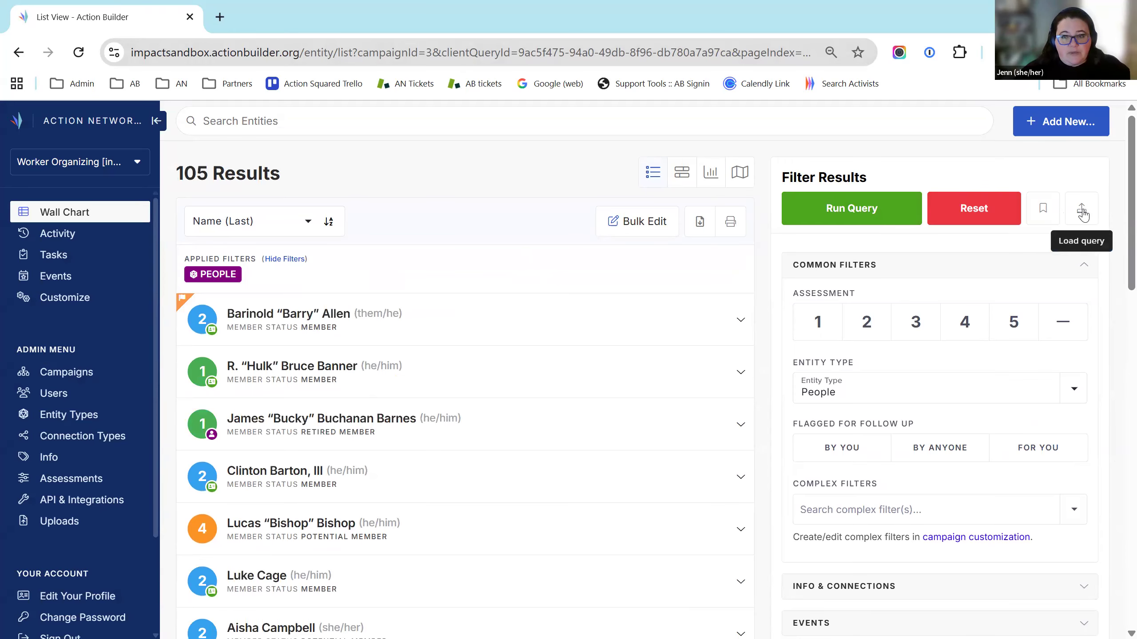
Load the saved Diana Turf query, confirm replacing the current one, and run it for 22 people
{"action": "left_click", "coordinate": [1082, 211]}
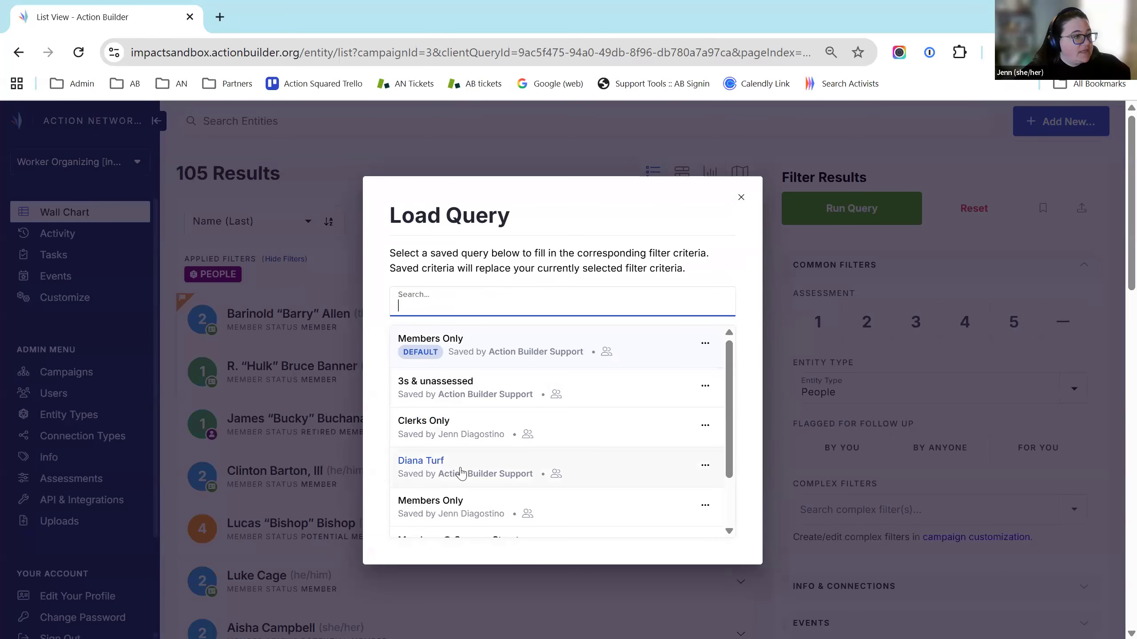
{"action": "left_click", "coordinate": [444, 461]}
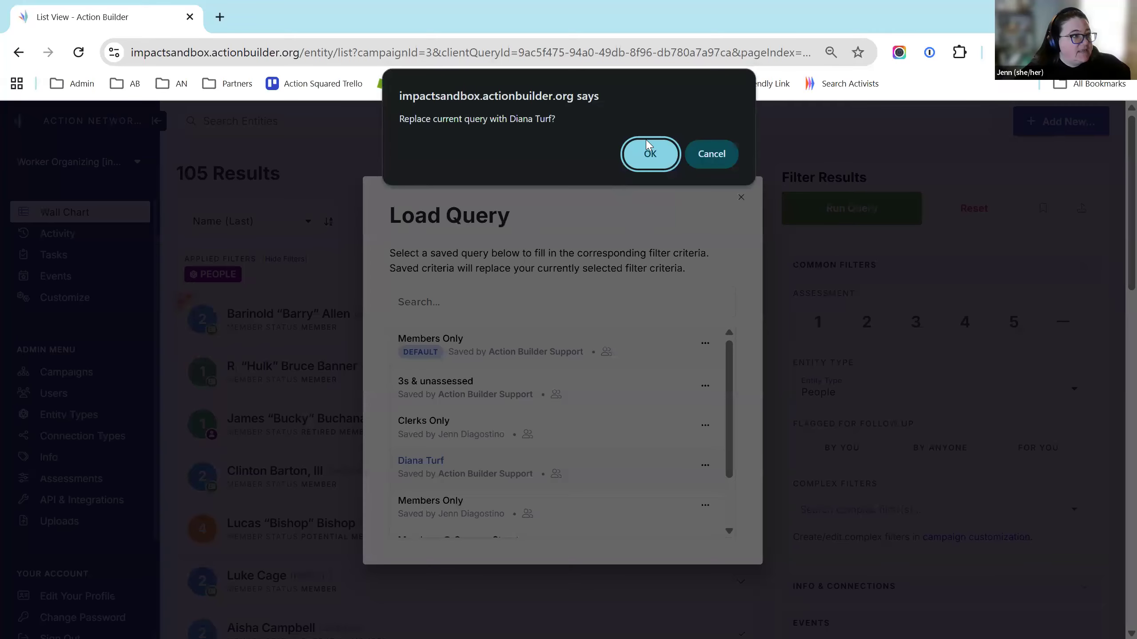
{"action": "left_click", "coordinate": [648, 154]}
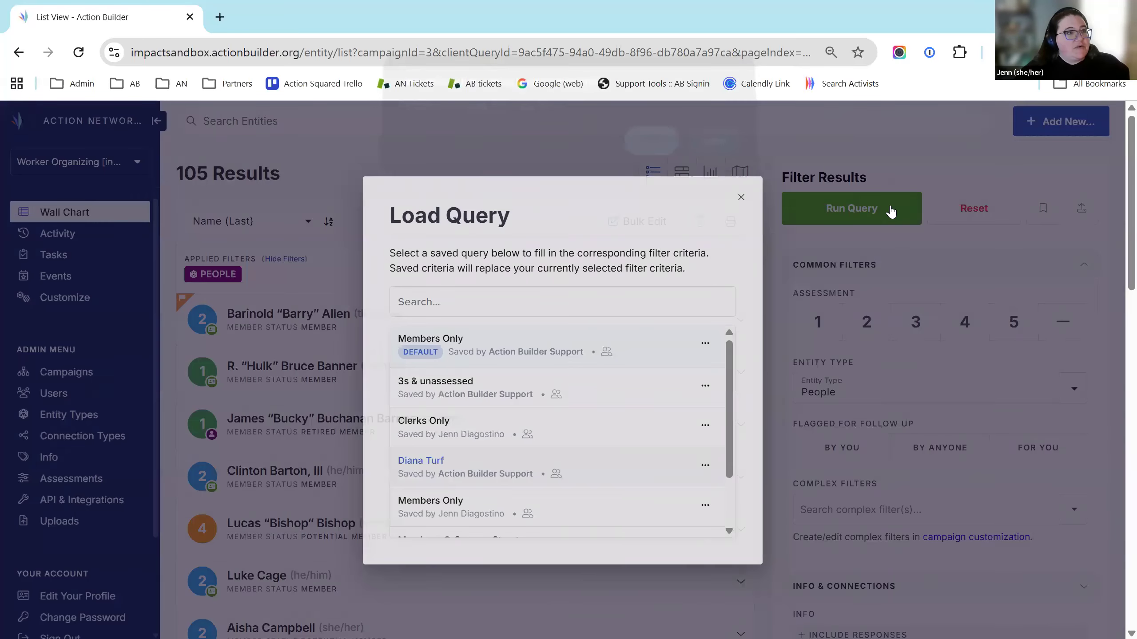
{"action": "left_click", "coordinate": [856, 213]}
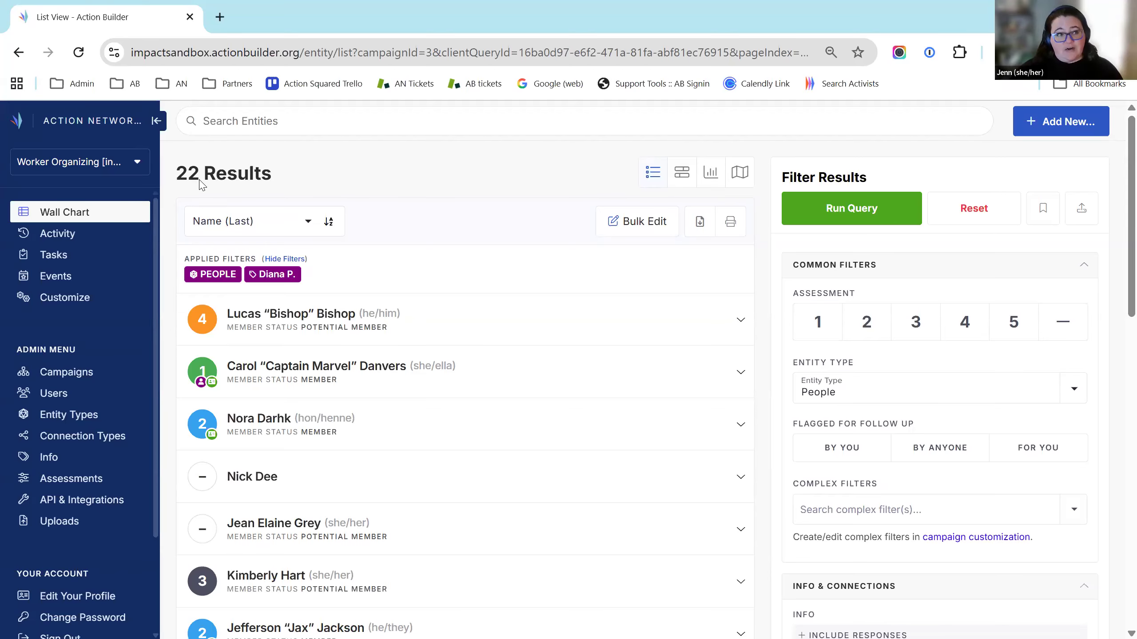
{"action": "scroll", "coordinate": [555, 313], "scroll_direction": "down", "scroll_amount": 5}
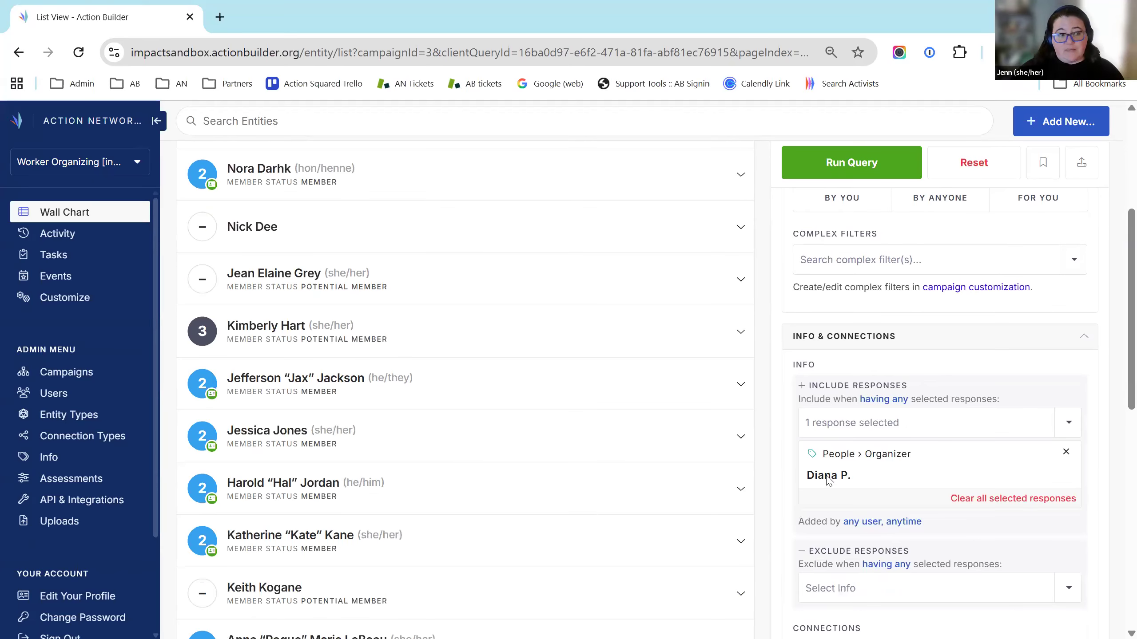
{"action": "scroll", "coordinate": [971, 498], "scroll_direction": "up", "scroll_amount": 5}
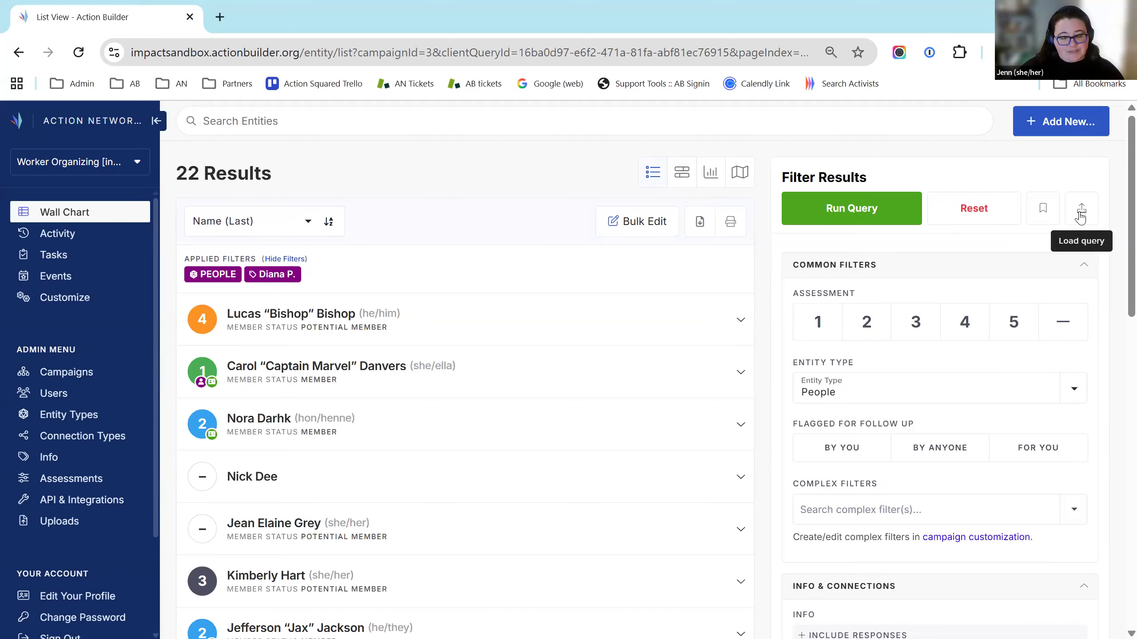
{"action": "scroll", "coordinate": [1013, 368], "scroll_direction": "down", "scroll_amount": 6}
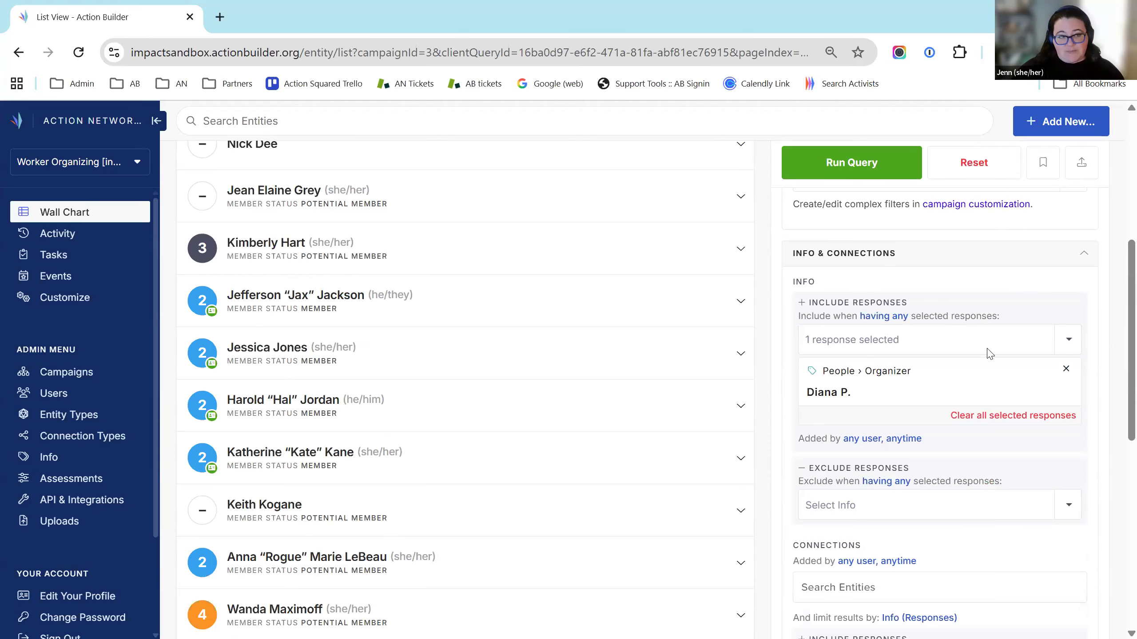
{"action": "scroll", "coordinate": [985, 358], "scroll_direction": "up", "scroll_amount": 6}
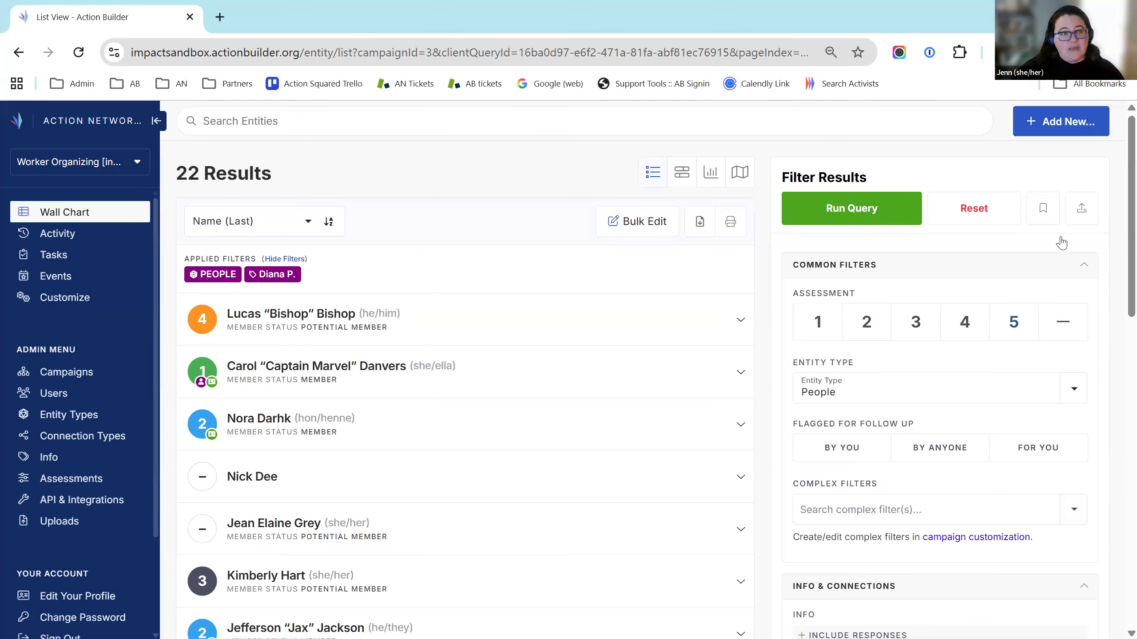
Load the saved query "People who said they'd take a photo but didn't", replacing the current query
{"action": "left_click", "coordinate": [1083, 210]}
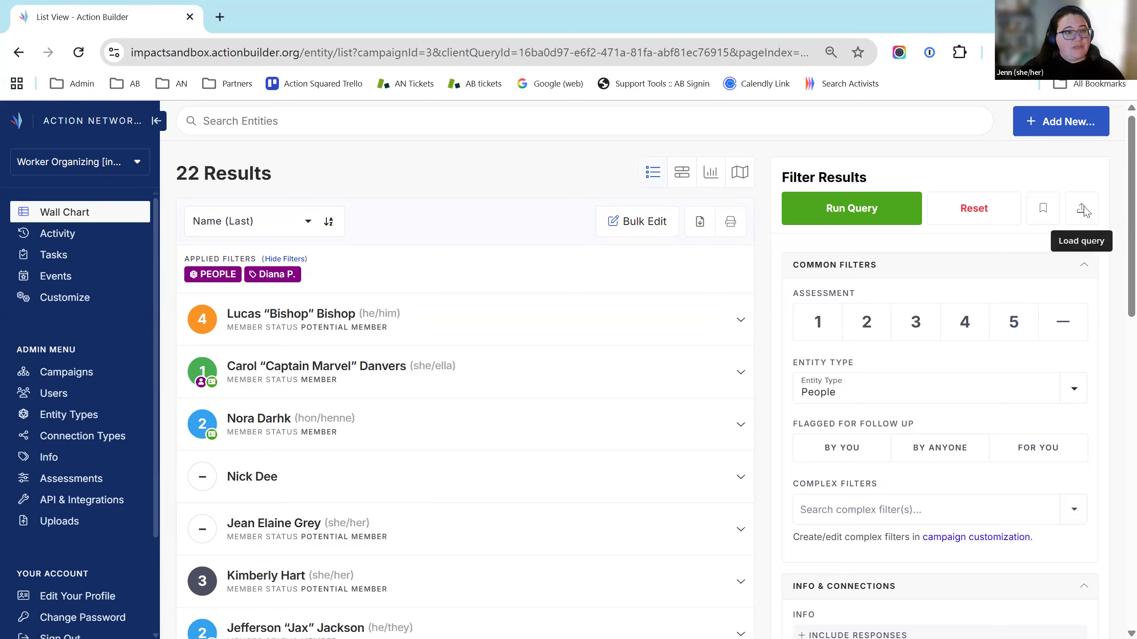
{"action": "scroll", "coordinate": [565, 421], "scroll_direction": "down", "scroll_amount": 4}
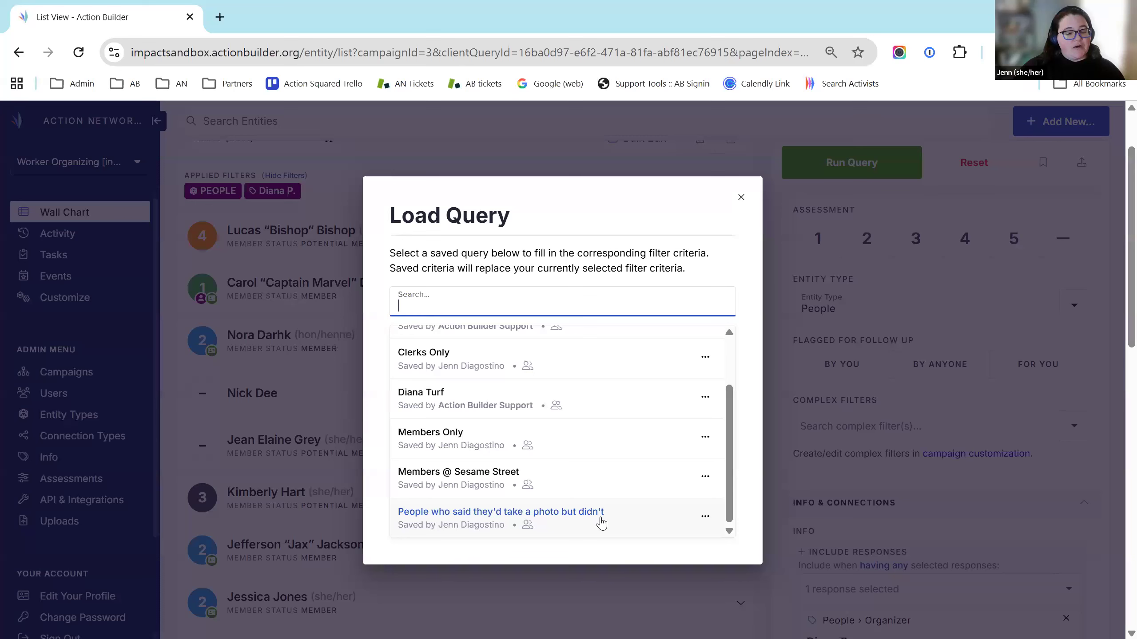
{"action": "left_click", "coordinate": [602, 523]}
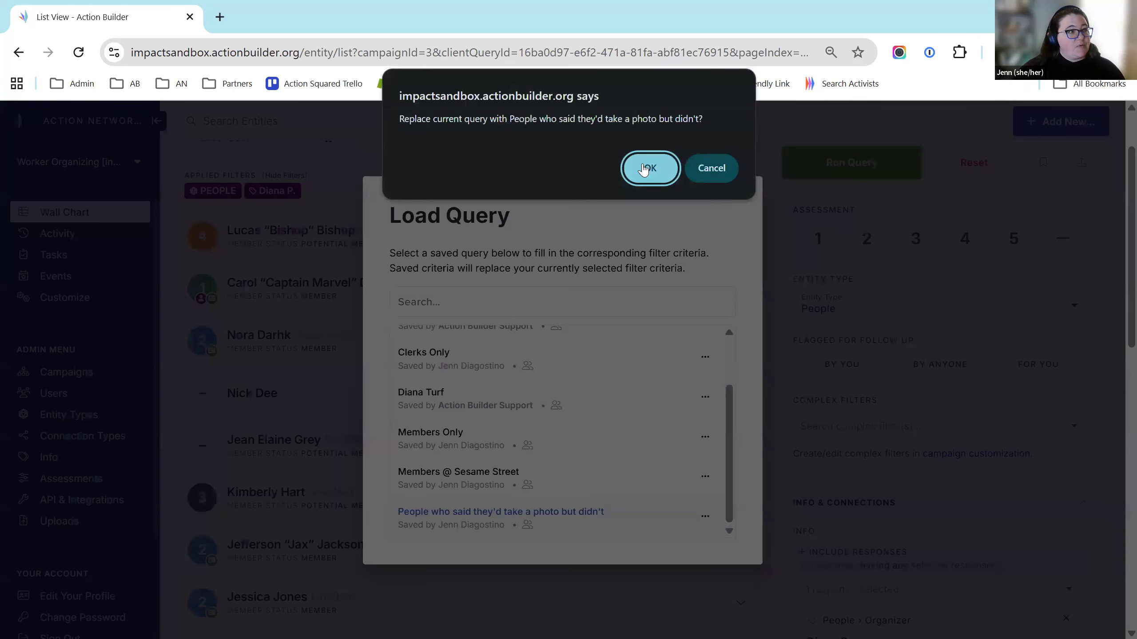
{"action": "left_click", "coordinate": [644, 169]}
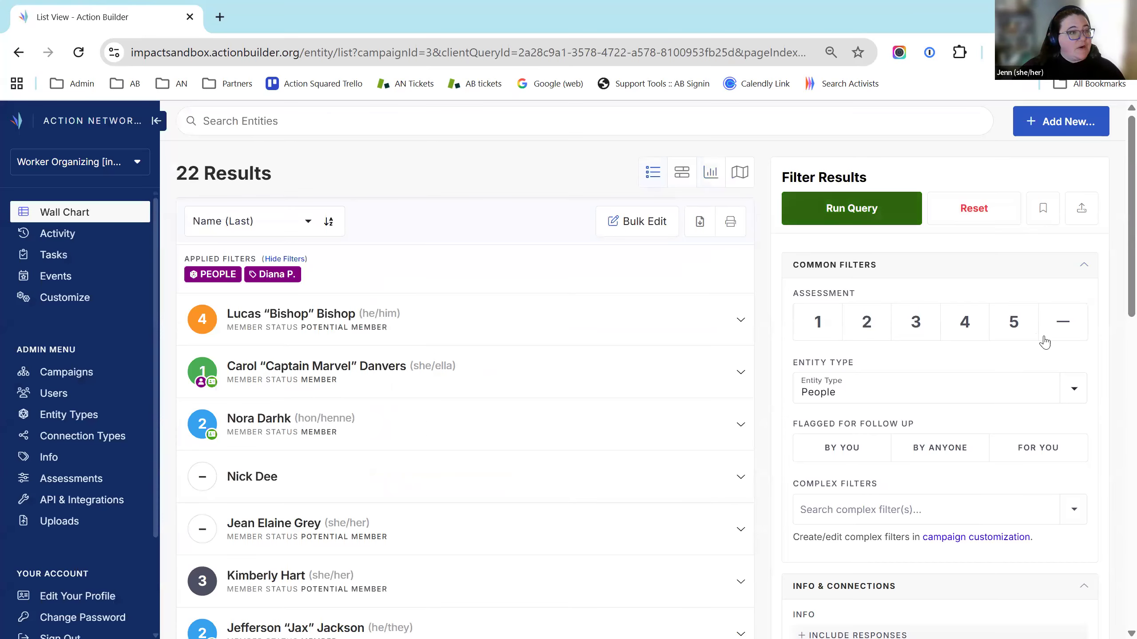
Review the Actions - Willing To include filter and Actions - Taken exclude filter behind the 3 results
{"action": "scroll", "coordinate": [1013, 432], "scroll_direction": "down", "scroll_amount": 10}
{"action": "scroll", "coordinate": [1036, 361], "scroll_direction": "up", "scroll_amount": 4}
{"action": "left_click_drag", "start_coordinate": [866, 373], "coordinate": [958, 373]}
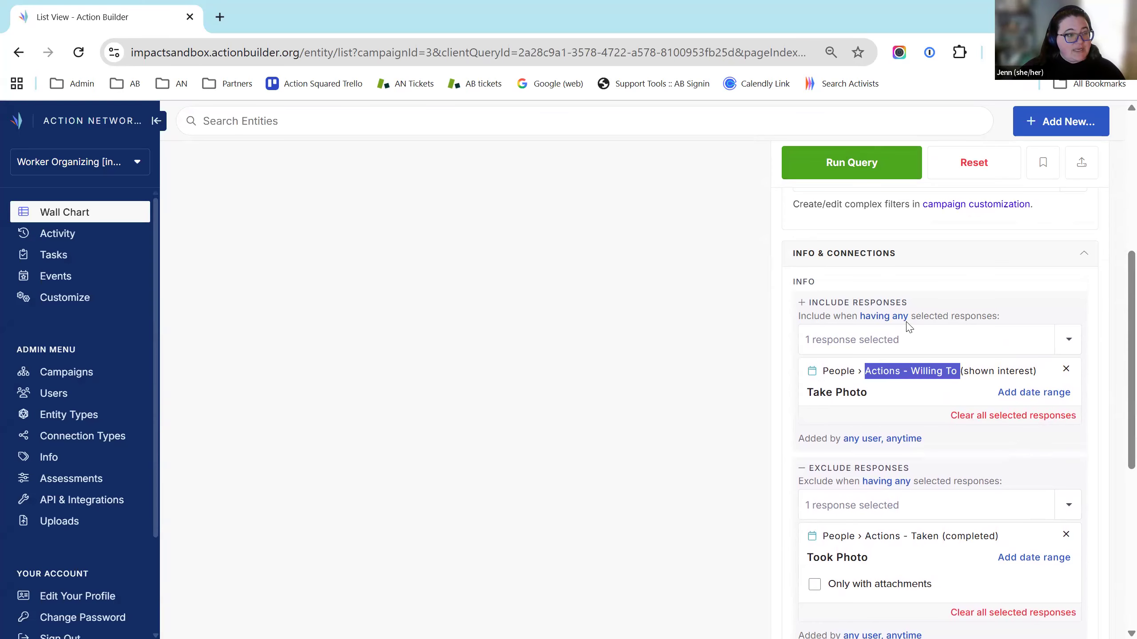
{"action": "scroll", "coordinate": [930, 441], "scroll_direction": "down", "scroll_amount": 2}
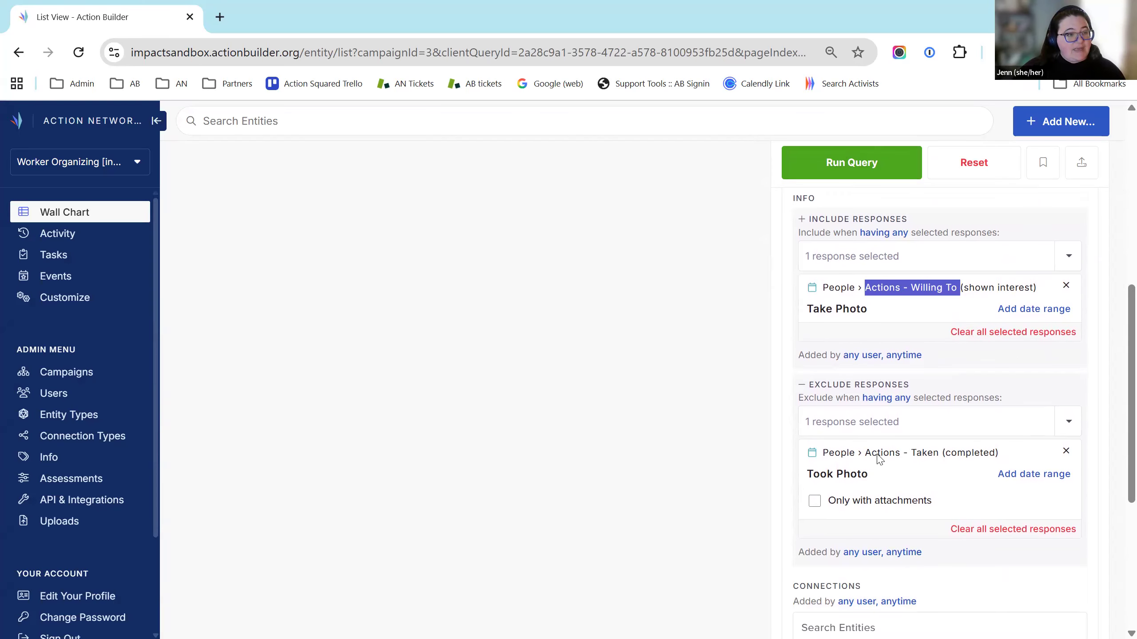
{"action": "left_click_drag", "start_coordinate": [865, 453], "coordinate": [926, 455]}
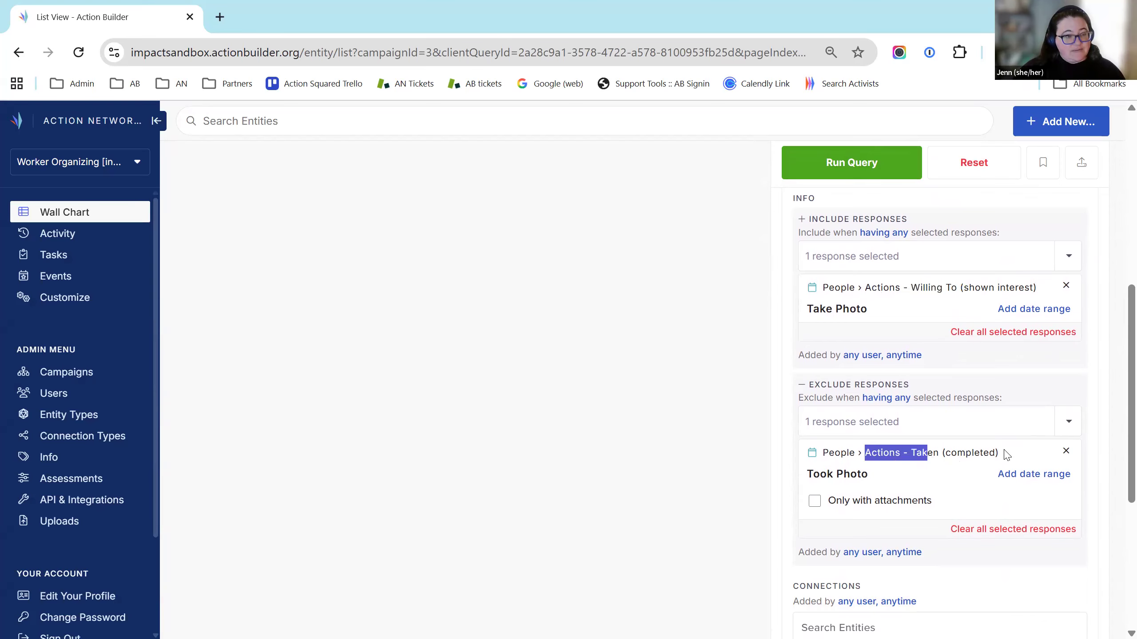
{"action": "left_click", "coordinate": [964, 430]}
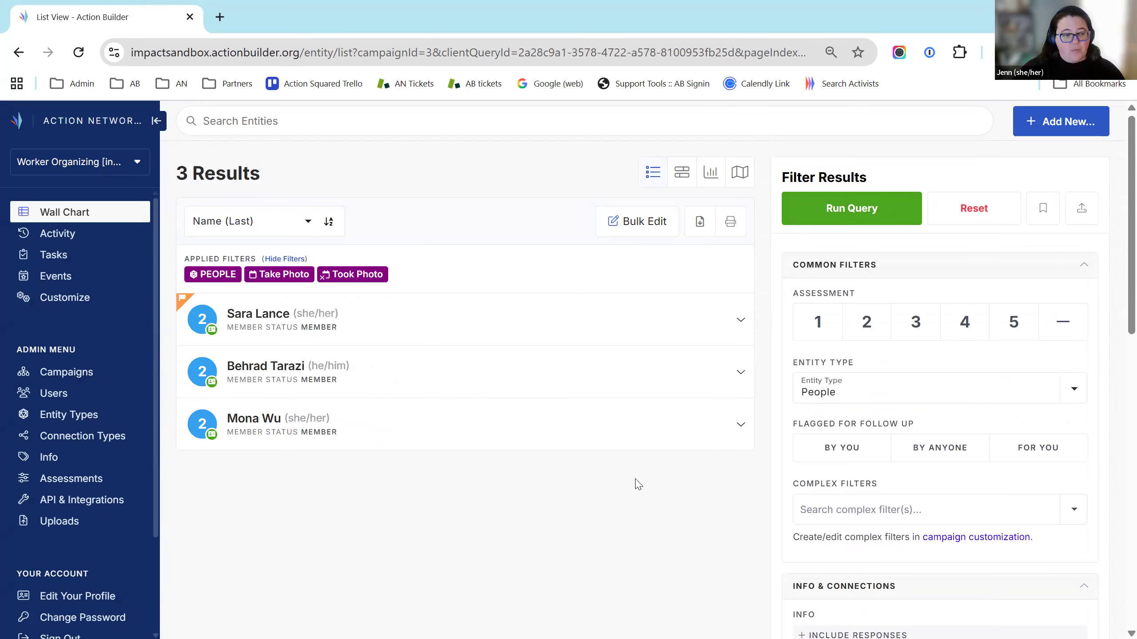
{"action": "scroll", "coordinate": [952, 525], "scroll_direction": "down", "scroll_amount": 6}
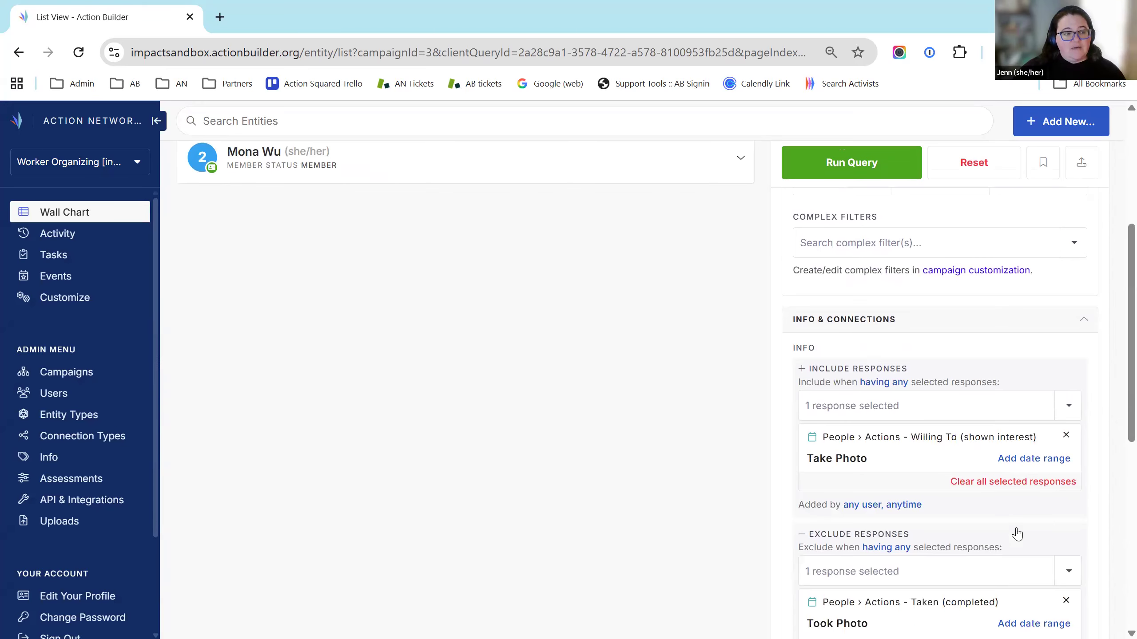
{"action": "scroll", "coordinate": [1016, 534], "scroll_direction": "down", "scroll_amount": 3}
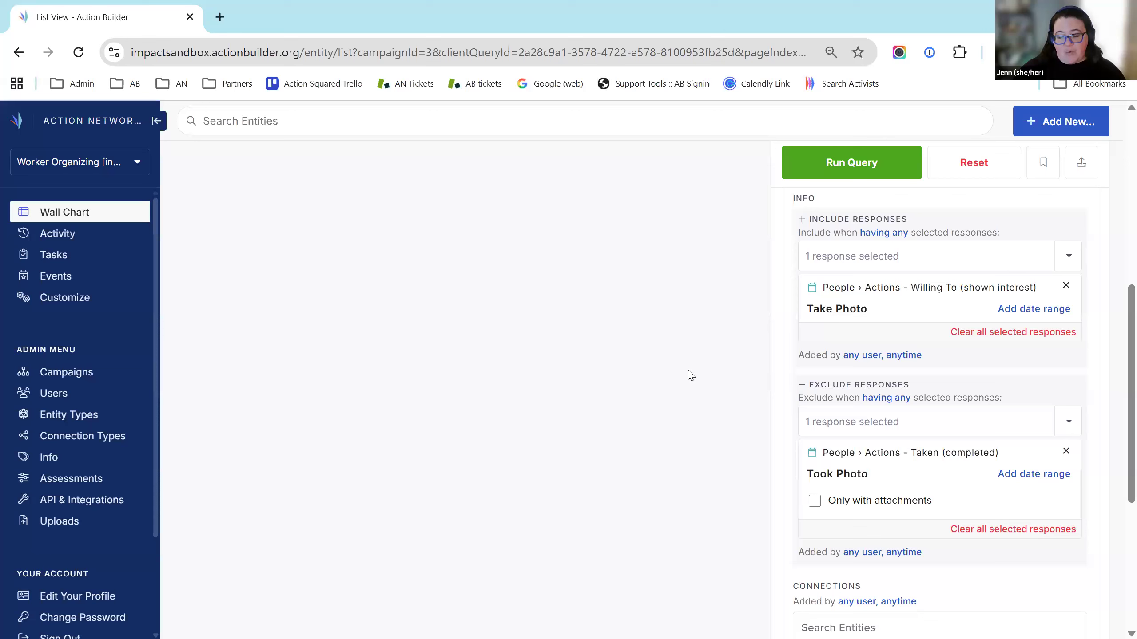
{"action": "scroll", "coordinate": [467, 371], "scroll_direction": "up", "scroll_amount": 9}
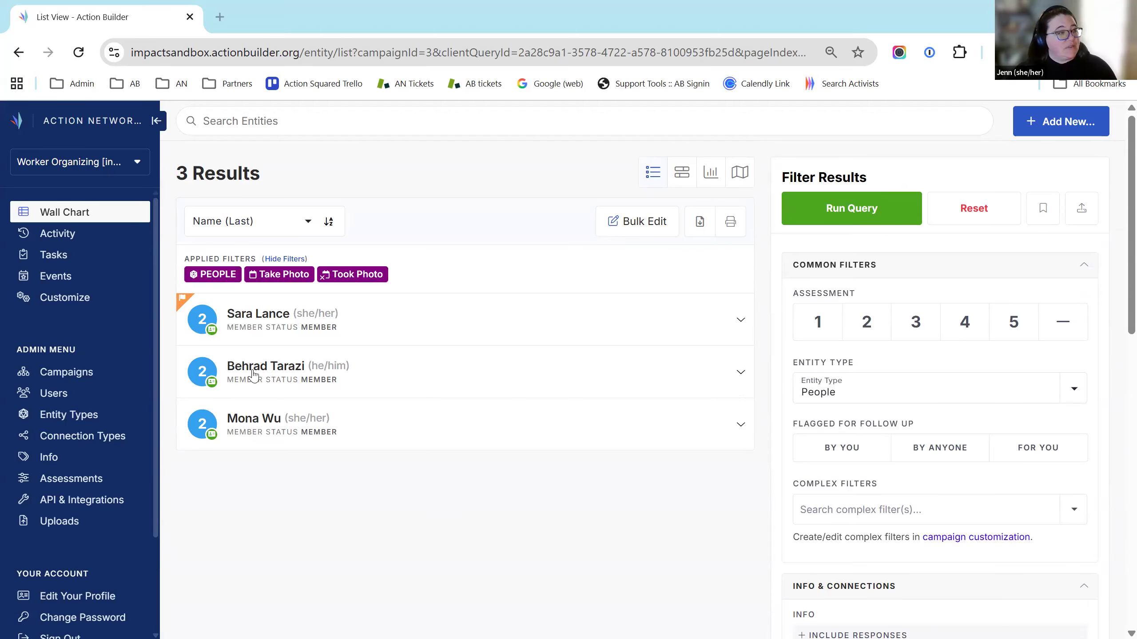
Open the first result's profile and close the Add New User form without inviting anyone
{"action": "left_click", "coordinate": [271, 318]}
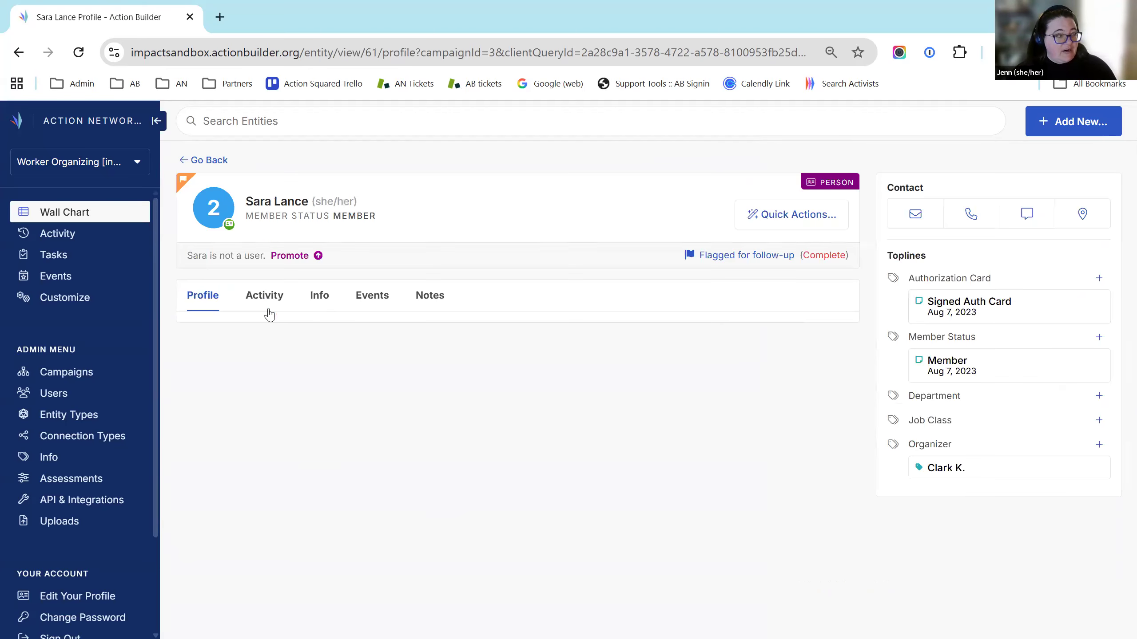
{"action": "left_click", "coordinate": [290, 257]}
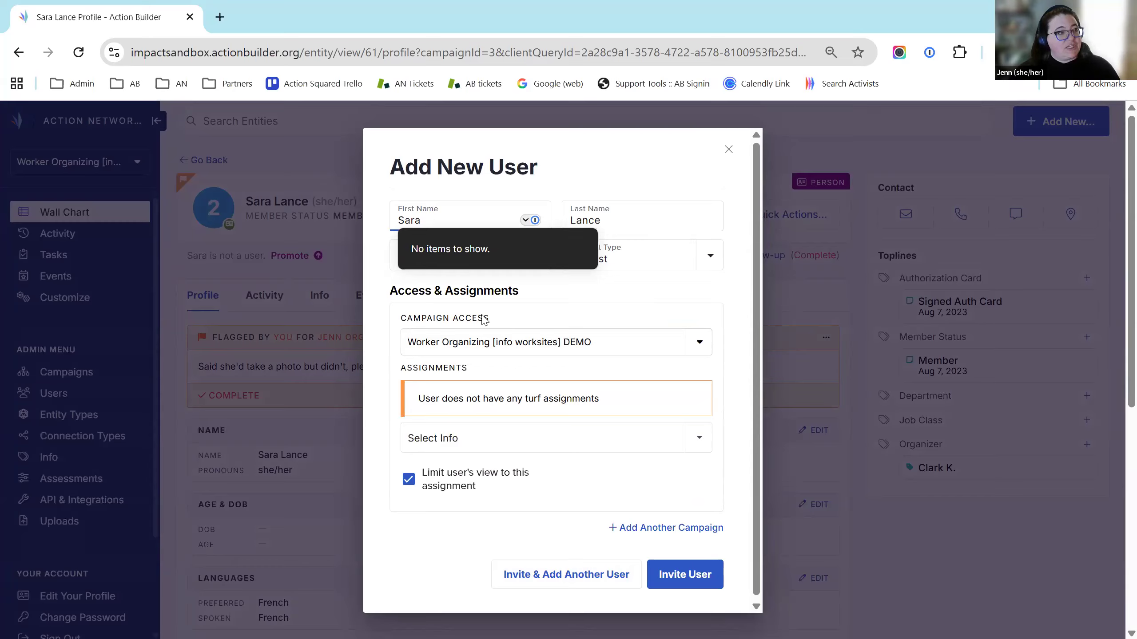
{"action": "left_click", "coordinate": [731, 318]}
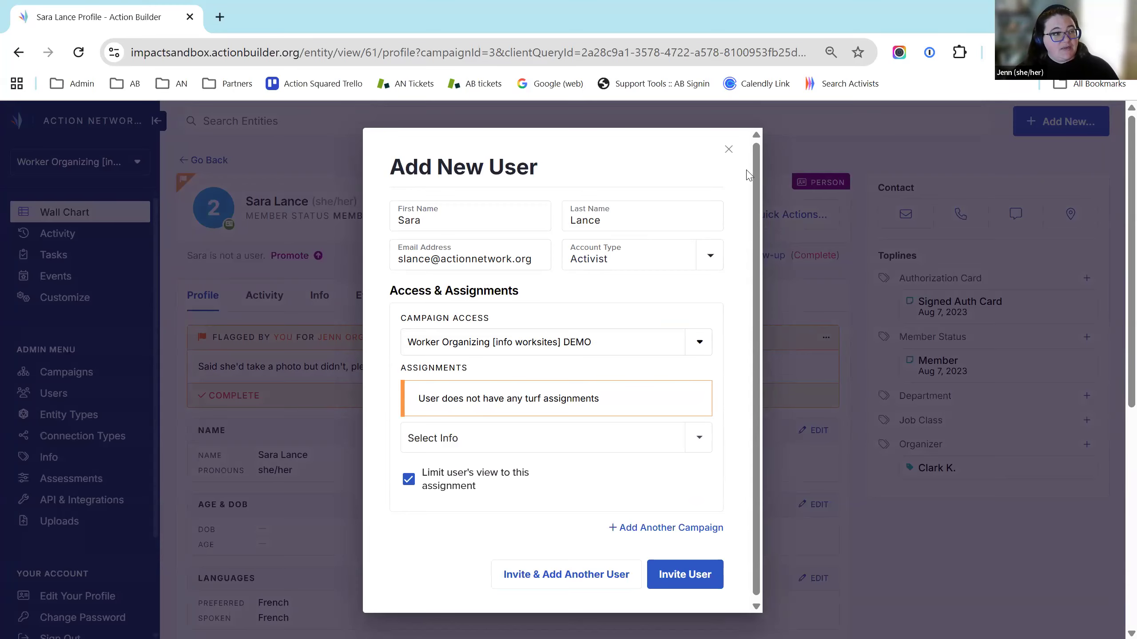
{"action": "left_click", "coordinate": [829, 140]}
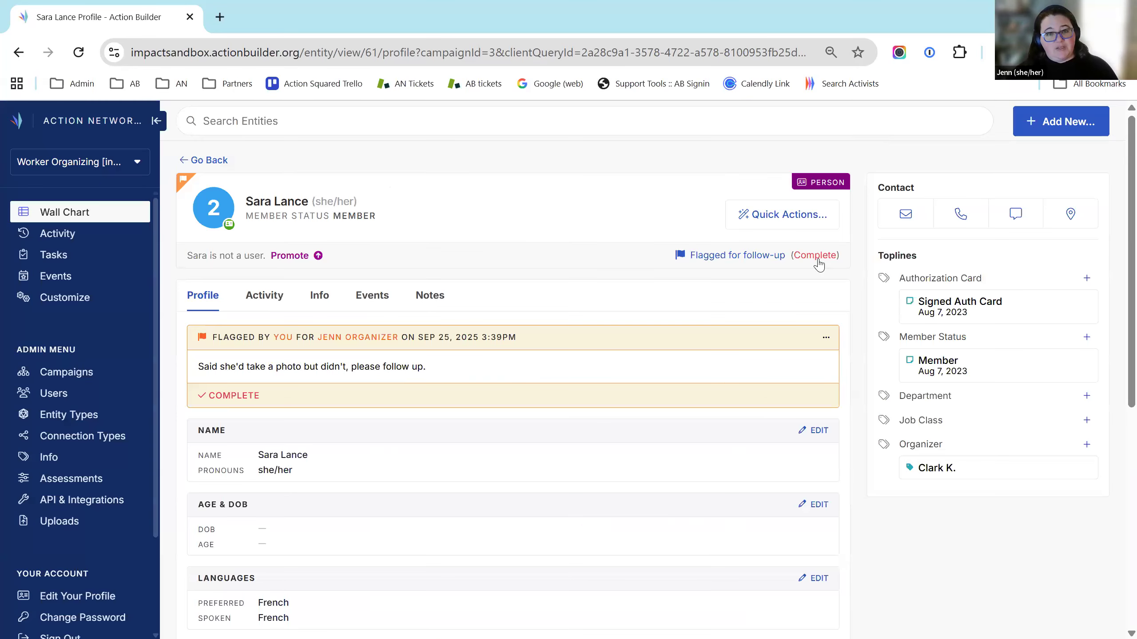
Return to the 3-person Wall Chart list and scroll the sidebar down to Need Support?
{"action": "left_click", "coordinate": [80, 219]}
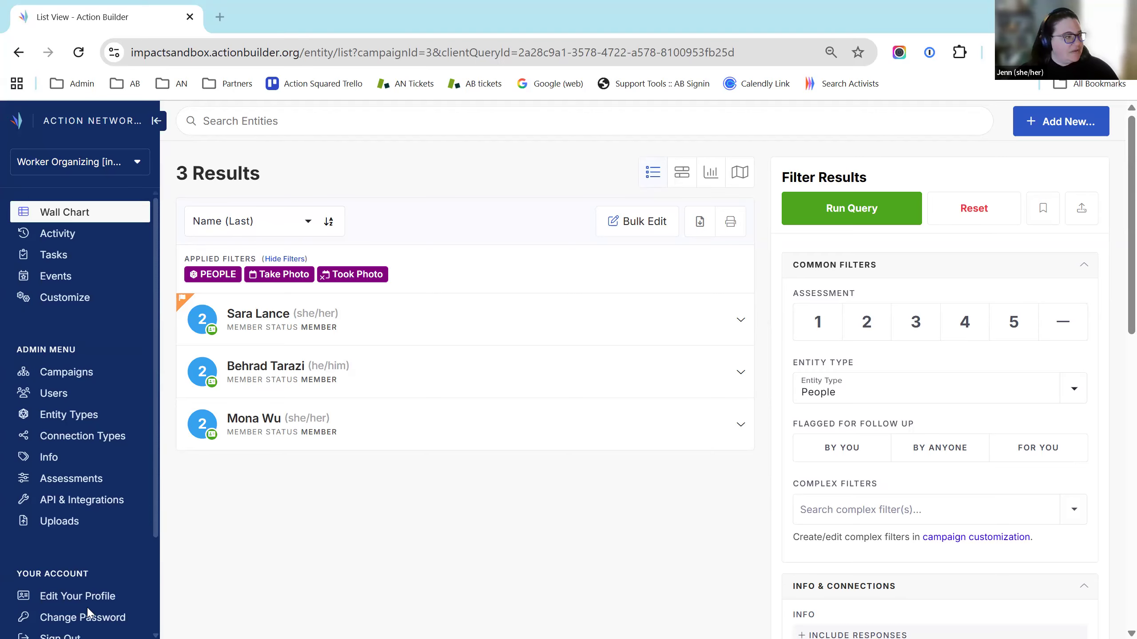
{"action": "scroll", "coordinate": [14, 439], "scroll_direction": "down", "scroll_amount": 3}
{"action": "scroll", "coordinate": [33, 511], "scroll_direction": "down", "scroll_amount": 2}
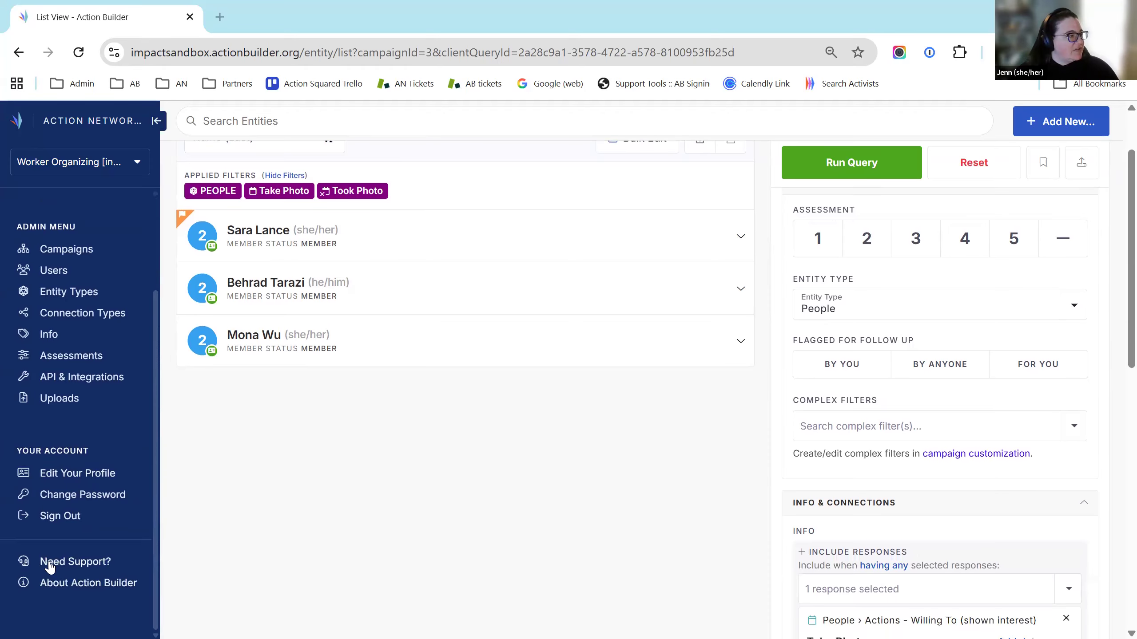
{"action": "left_click", "coordinate": [76, 563]}
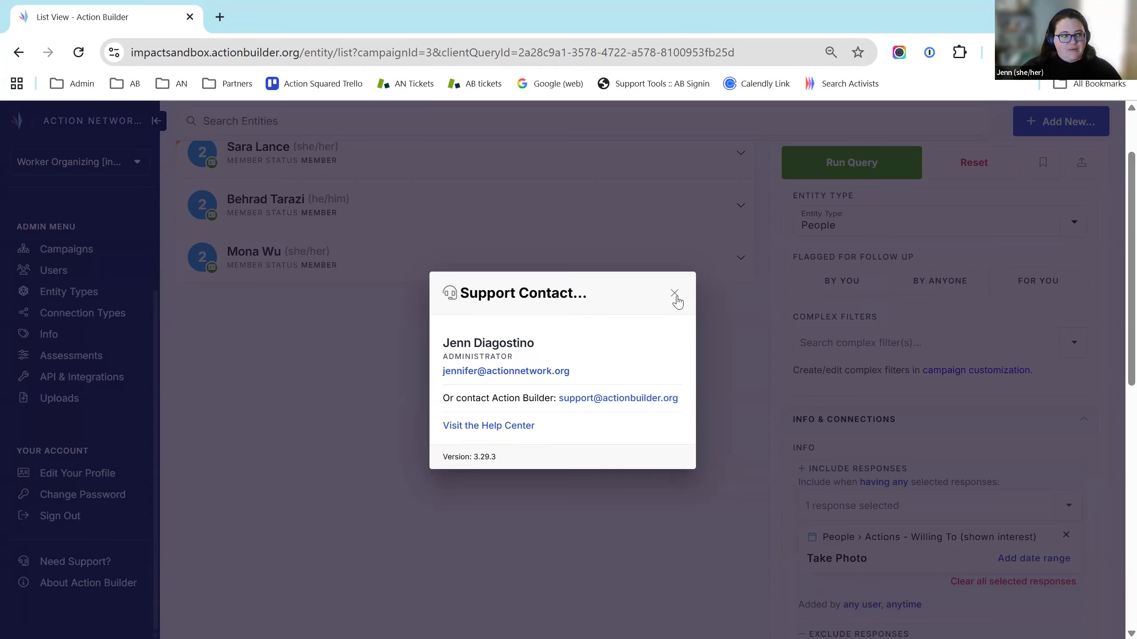
{"action": "left_click", "coordinate": [703, 396]}
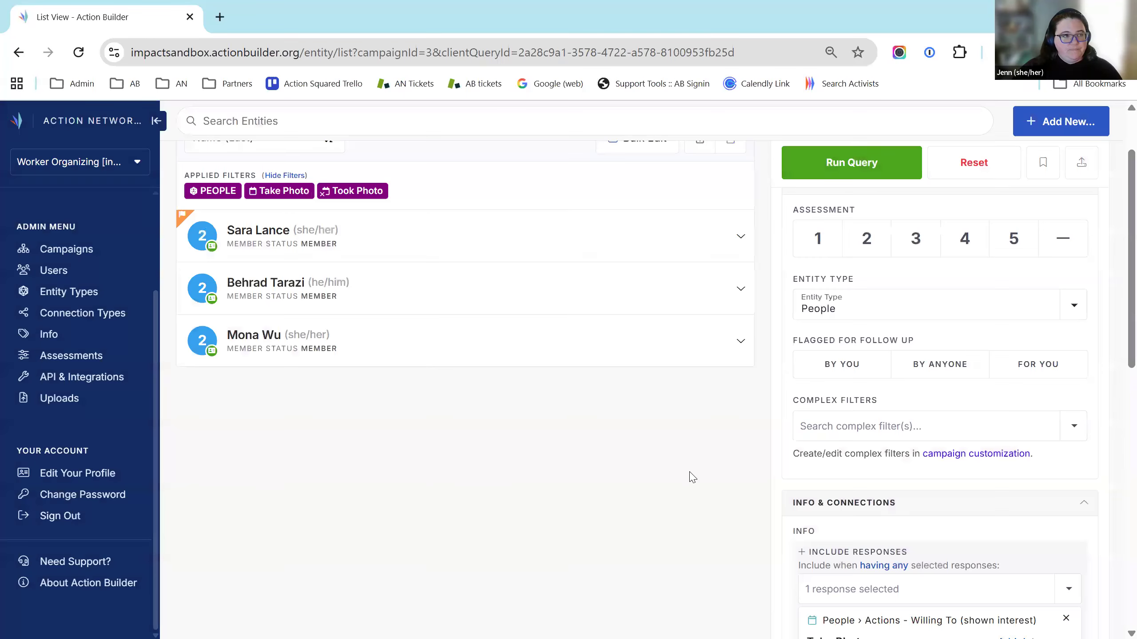